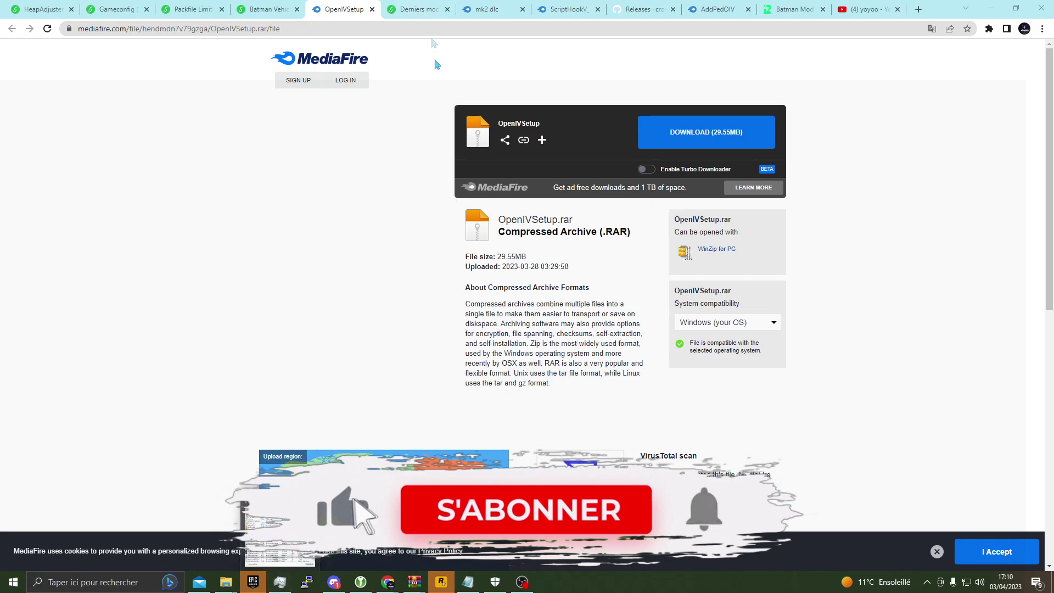
Step: Start OpenIV for the Windows version of Grand Theft Auto V and search the web for "remove mods tool" in a new tab
click(466, 311)
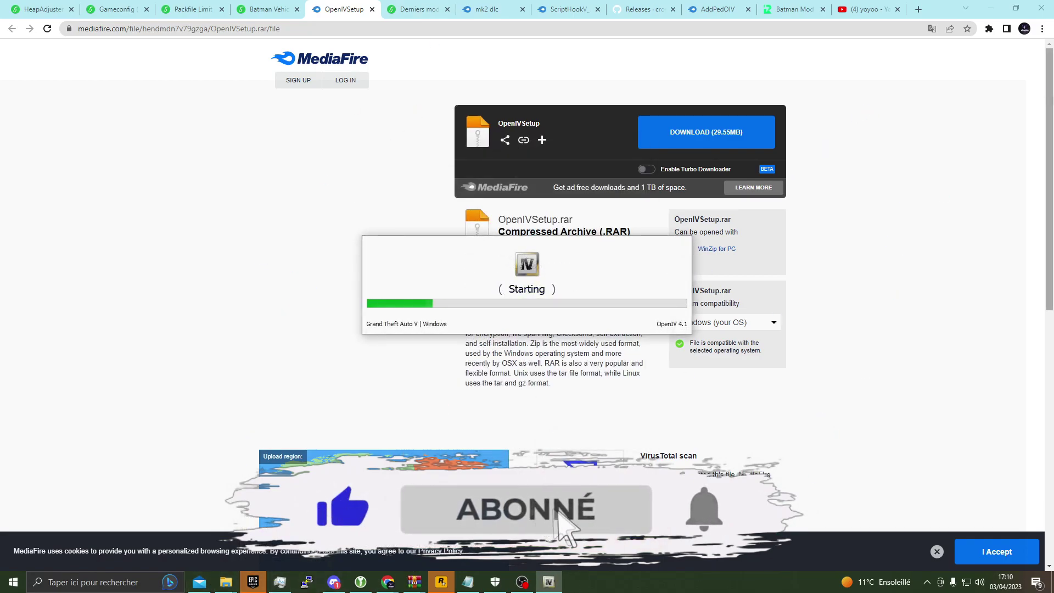
click(919, 10)
text(remove)
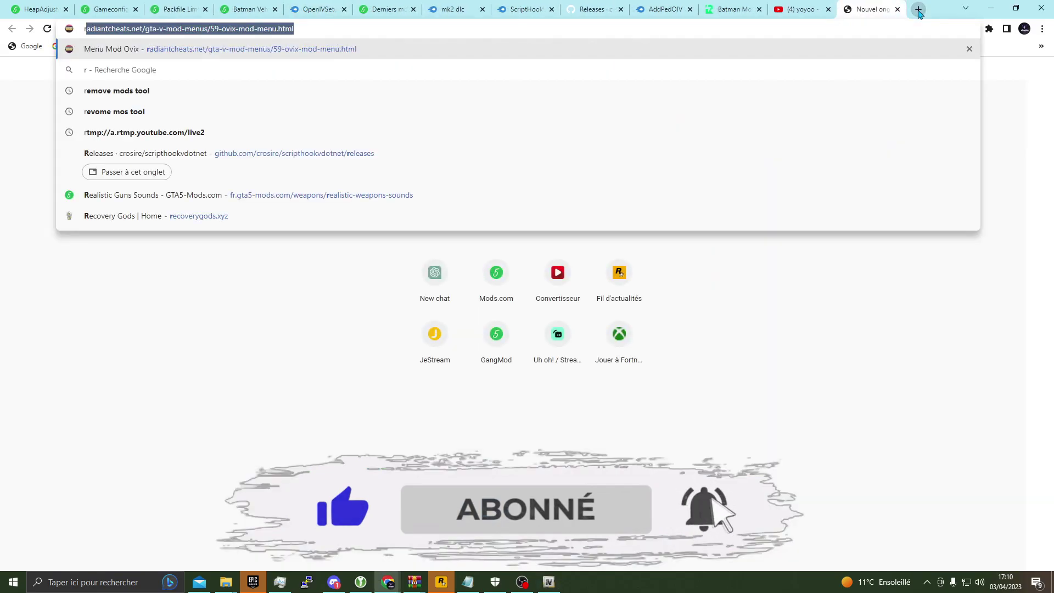
key(Down)
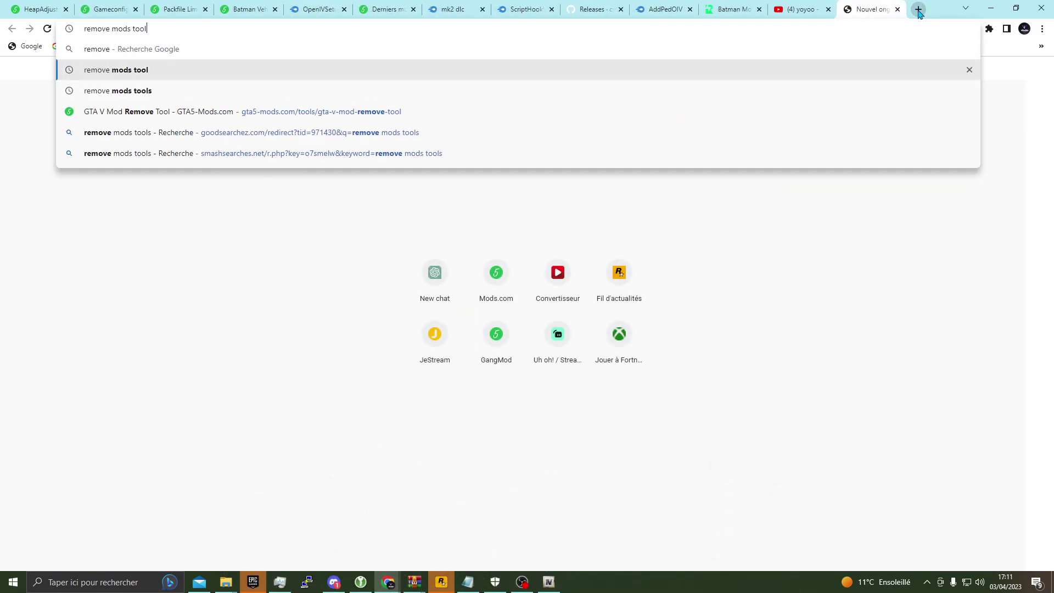
key(Return)
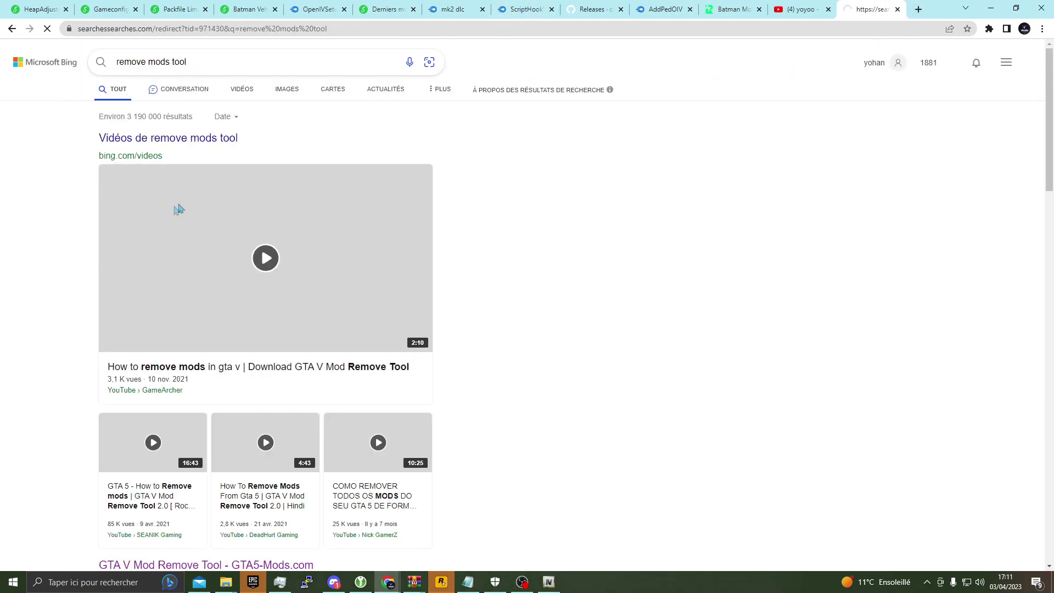
Step: Download the GTA V Mod Remove Tool zip from GTA5-Mods.com into Téléchargements and open the archive
scroll(215, 408, down, 5)
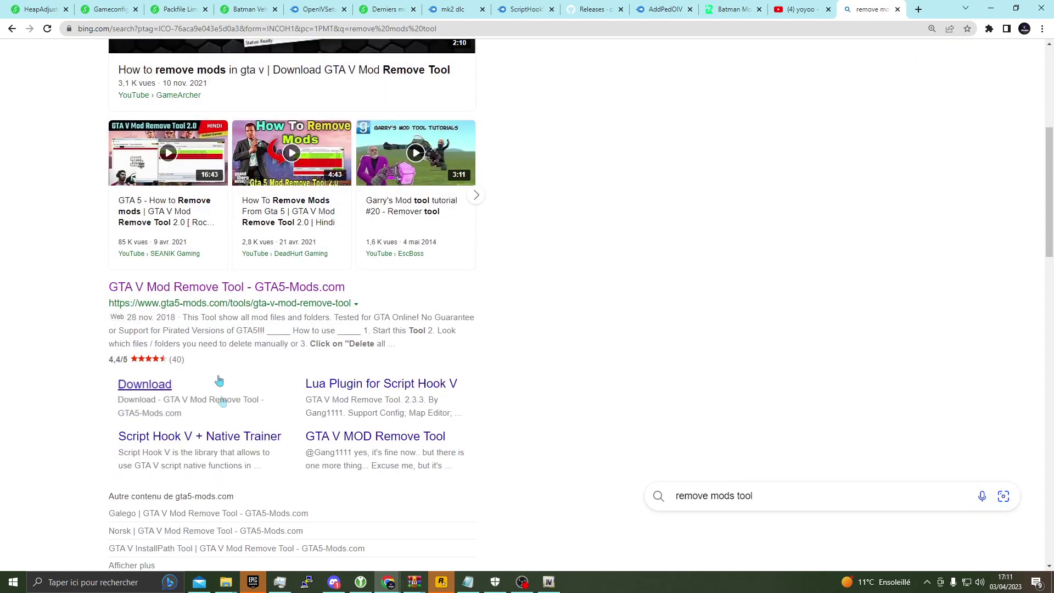
click(200, 295)
click(287, 252)
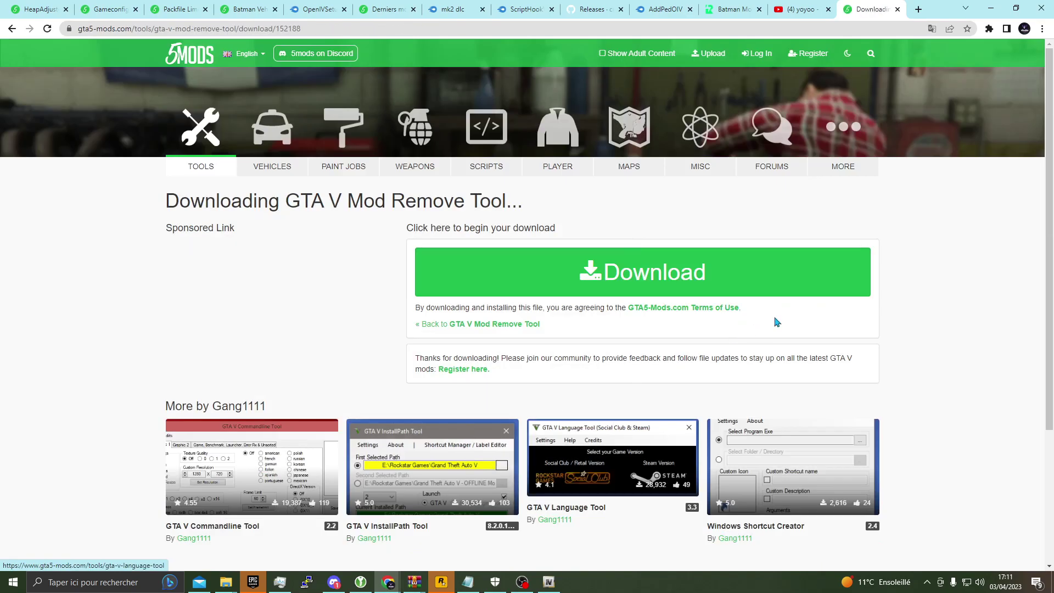
click(635, 279)
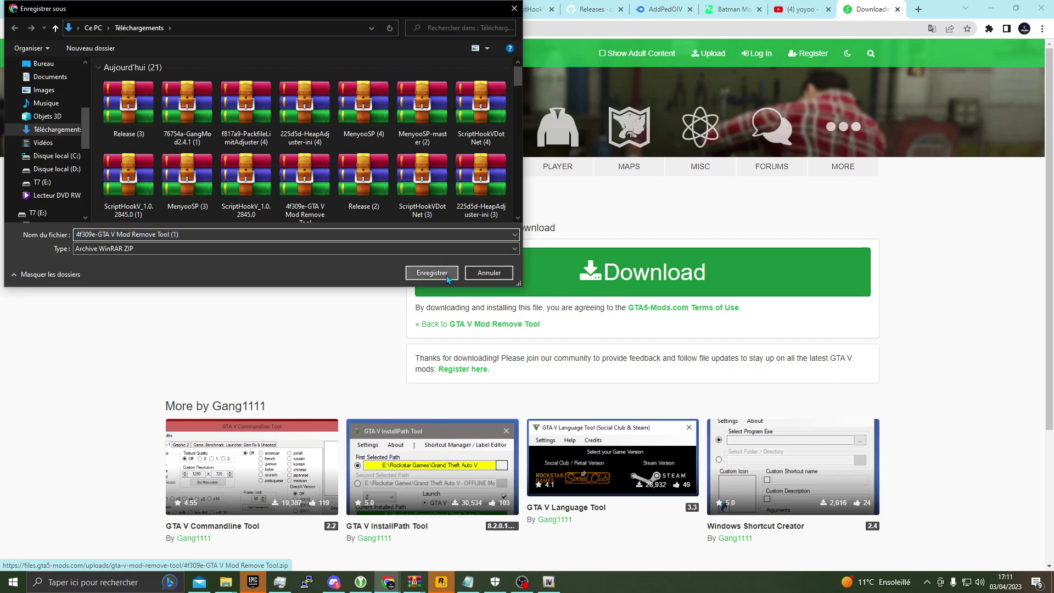
click(440, 271)
click(40, 558)
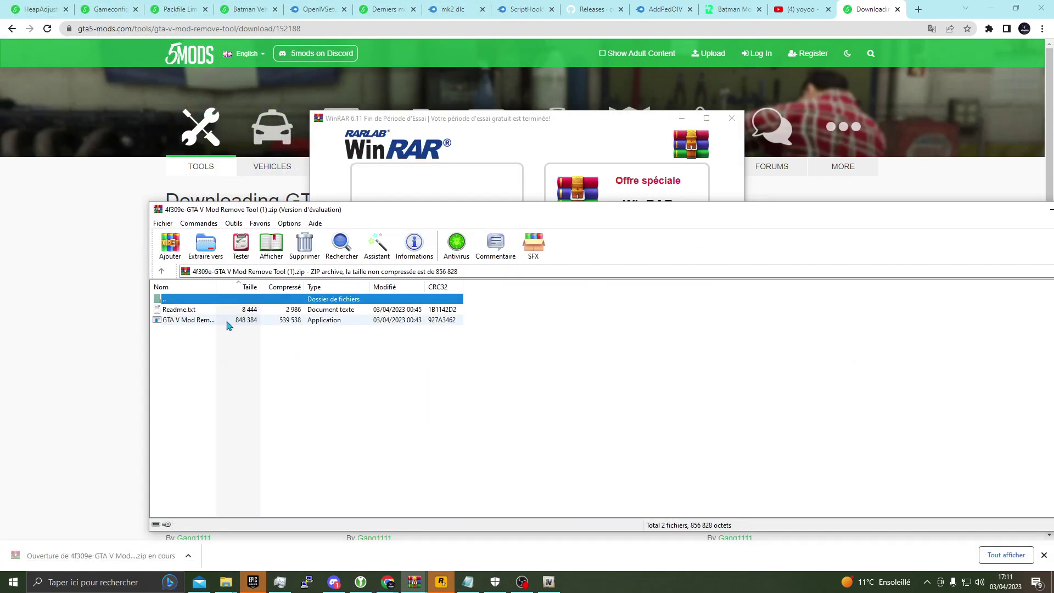
Step: Run the GTA V Mod Remove Tool and choose E:\jeux epique\GTAV as the game installation directory
double_click(229, 323)
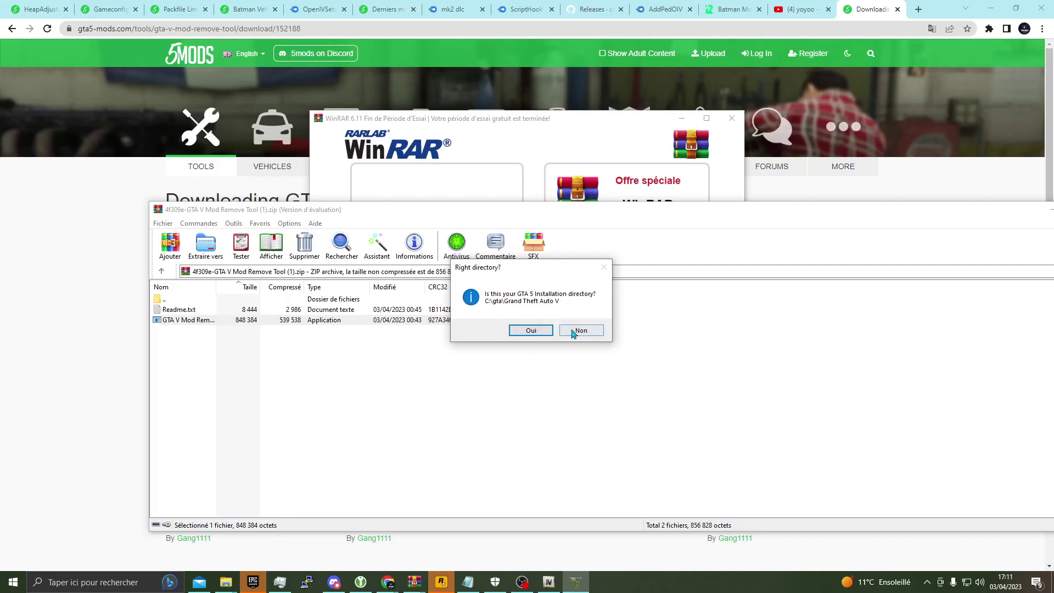
click(573, 331)
scroll(493, 323, down, 3)
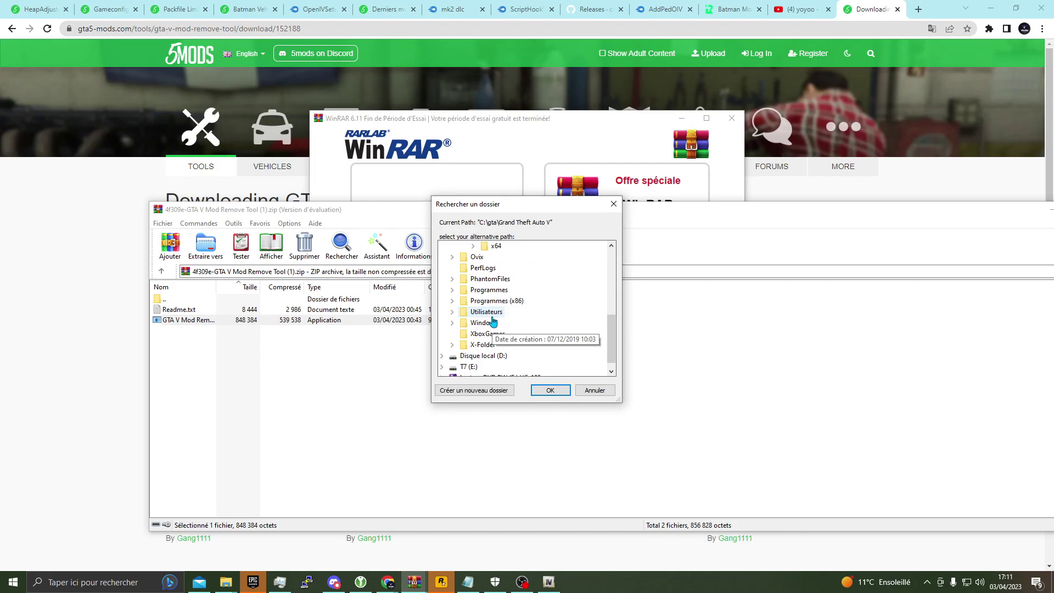
double_click(469, 367)
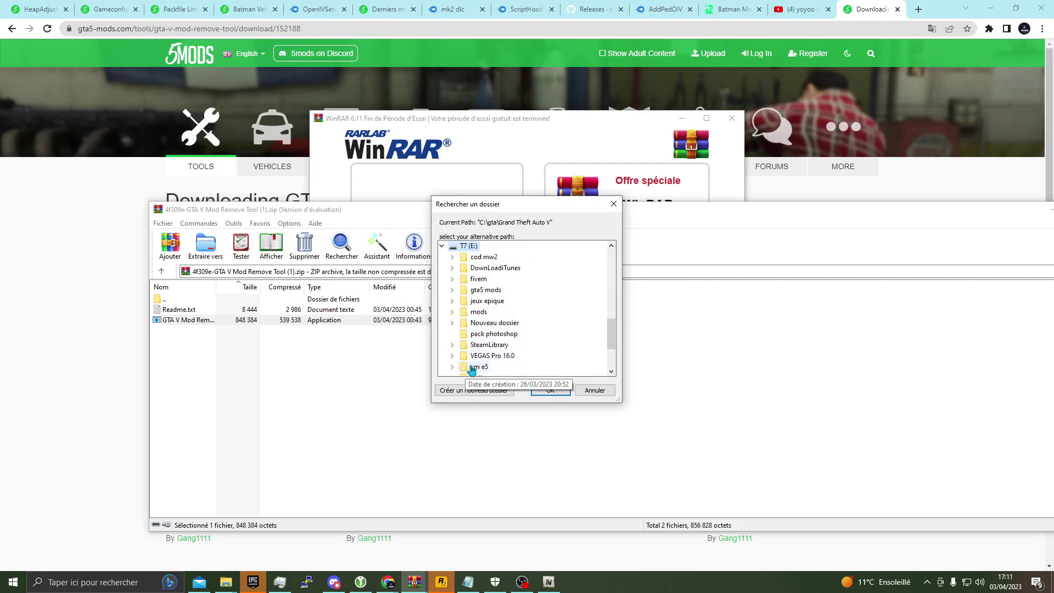
double_click(476, 301)
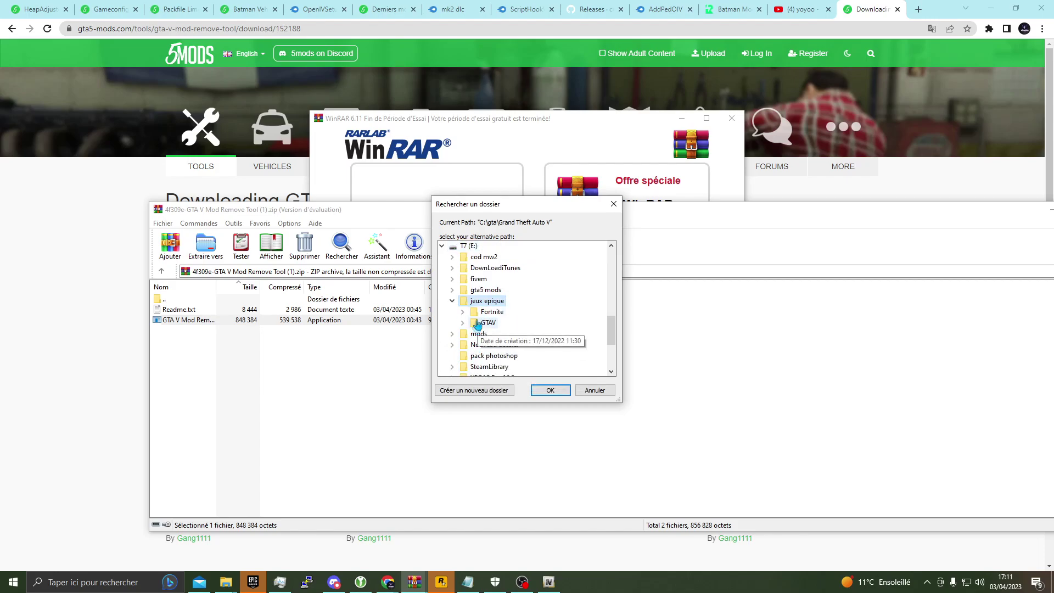
double_click(483, 323)
click(550, 391)
Step: Delete all detected mod files and folders from the GTA V folder and close the removal tool
click(494, 384)
click(524, 329)
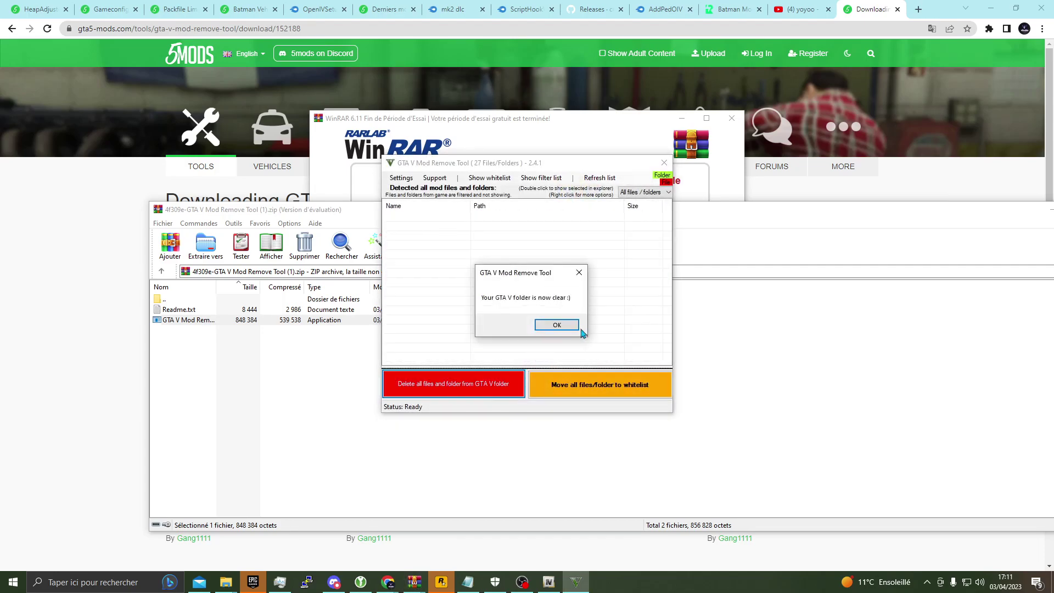
click(577, 328)
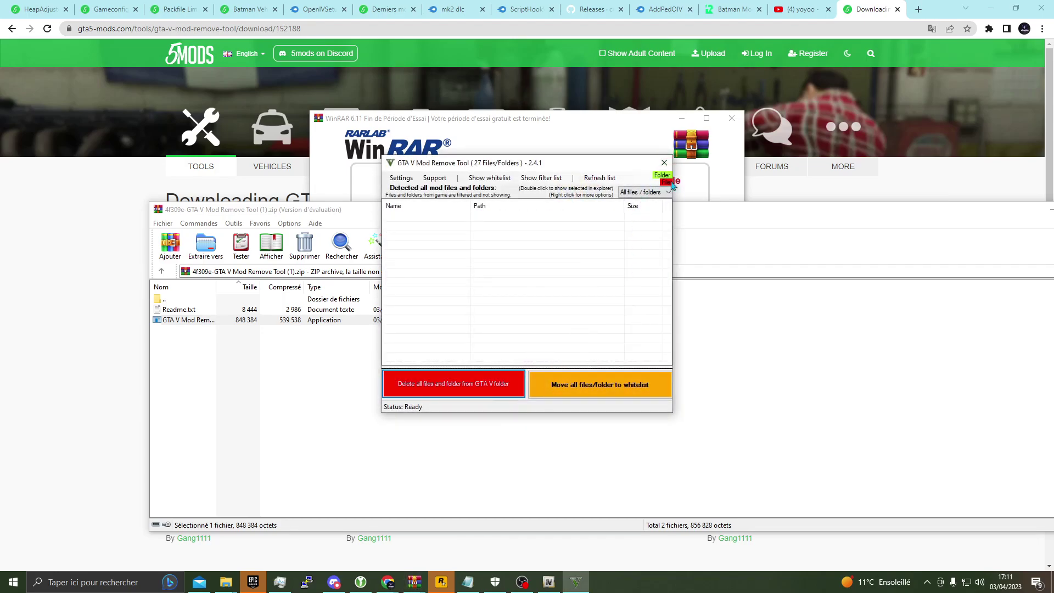
click(664, 163)
Step: Close WinRAR, the text editor and the other unneeded open applications, keeping the browser, game launchers and OpenIV running
right_click(415, 582)
click(423, 552)
right_click(361, 583)
click(357, 559)
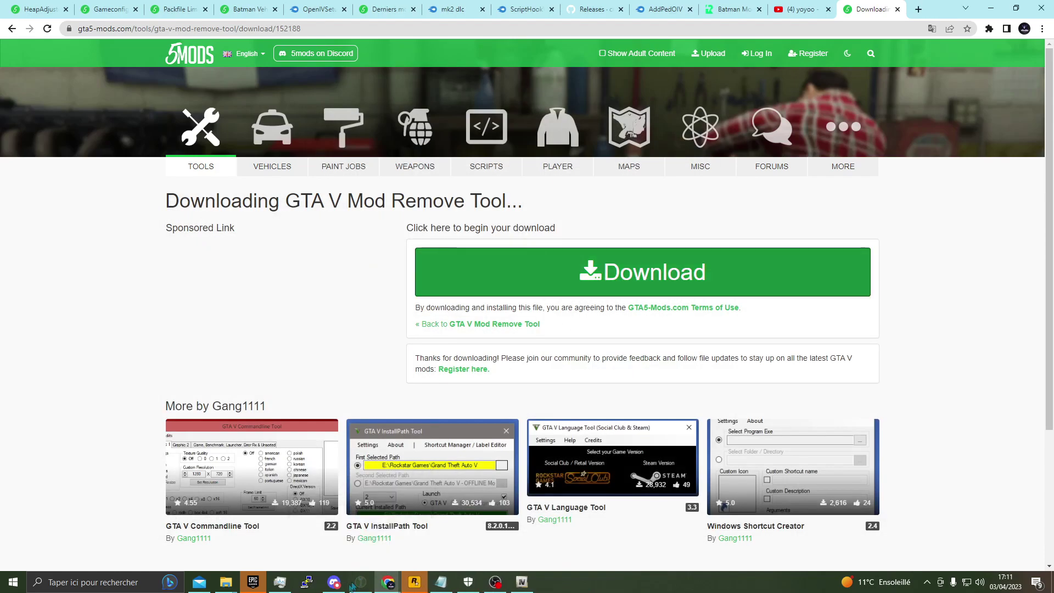
right_click(223, 587)
click(222, 561)
right_click(202, 585)
click(197, 552)
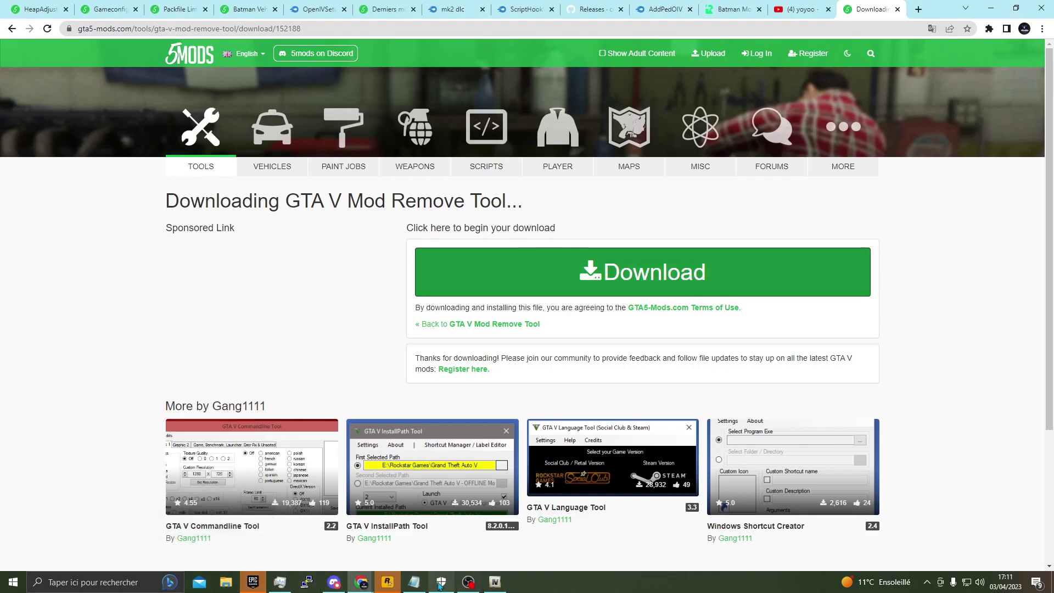
right_click(414, 584)
click(420, 559)
right_click(424, 586)
click(420, 558)
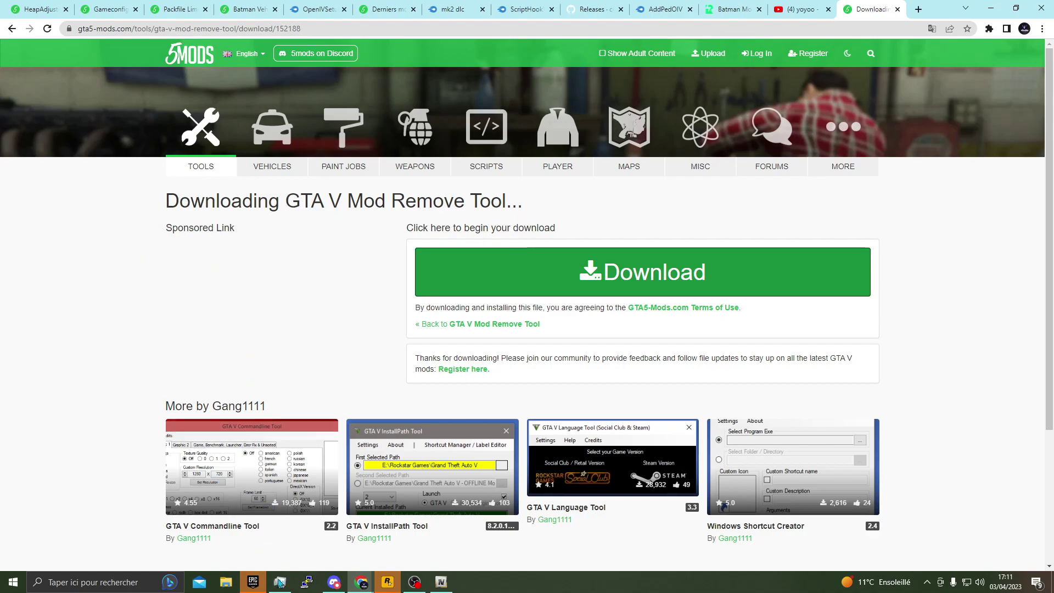
Step: Switch to the Epic Games Launcher, open Grand Theft Auto V's installation folder from the library, and maximise the folder window
click(252, 582)
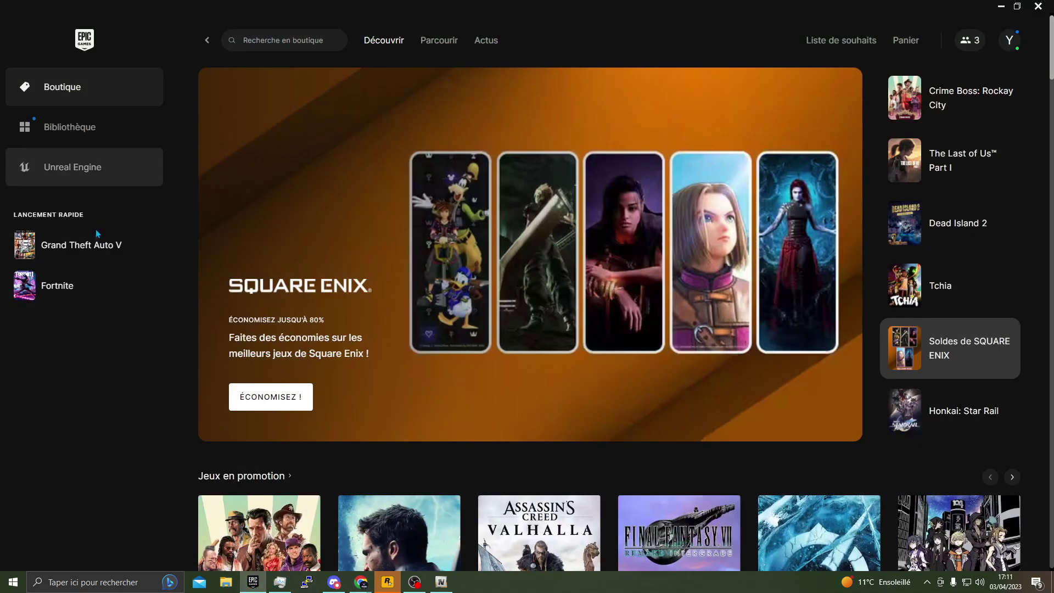
click(82, 140)
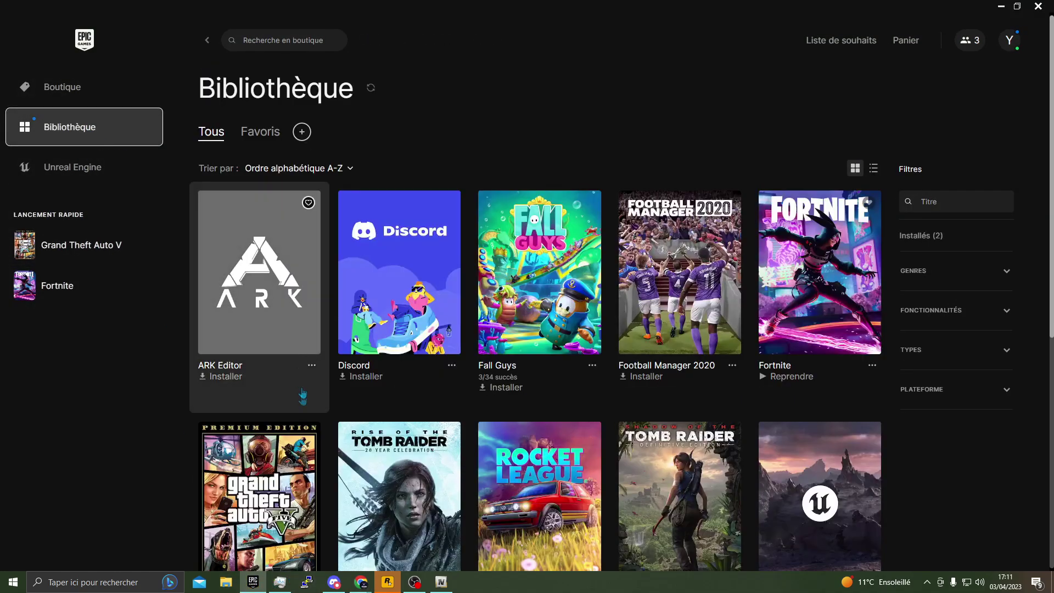
scroll(301, 473, down, 5)
click(311, 322)
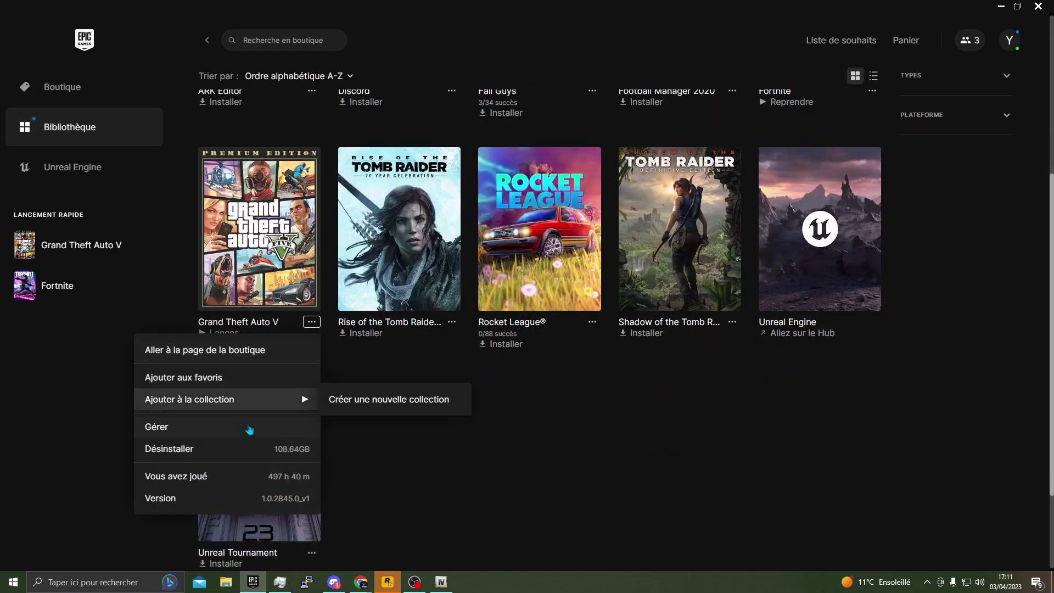
click(249, 428)
click(589, 337)
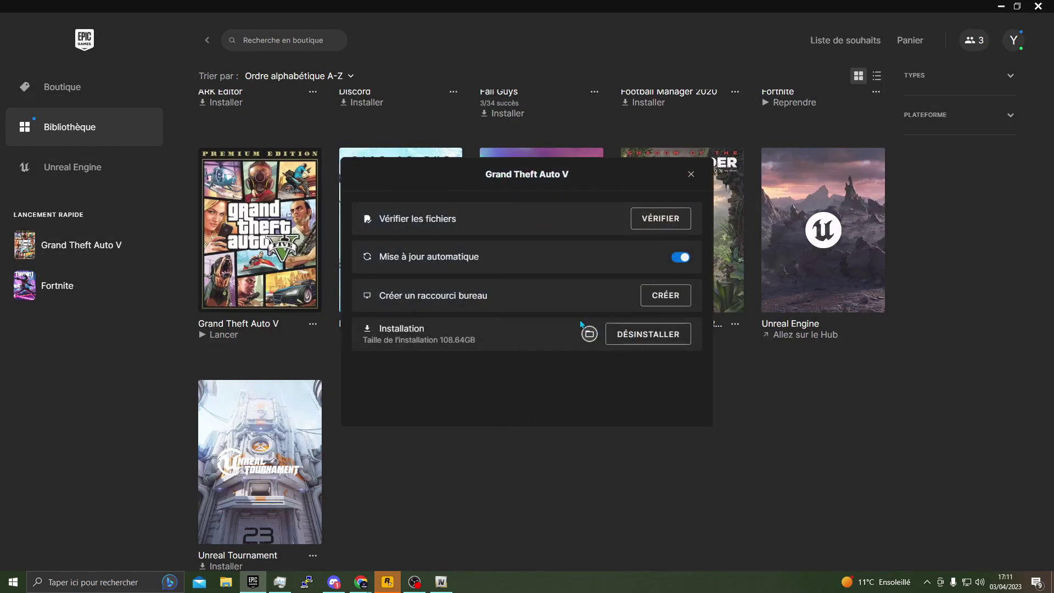
click(1017, 6)
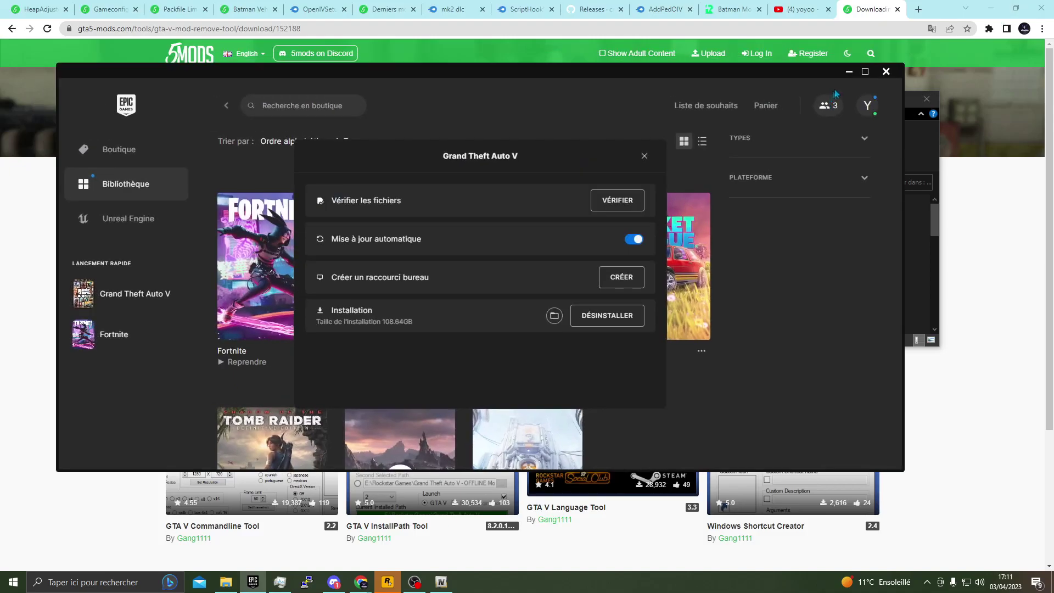
click(849, 73)
click(901, 99)
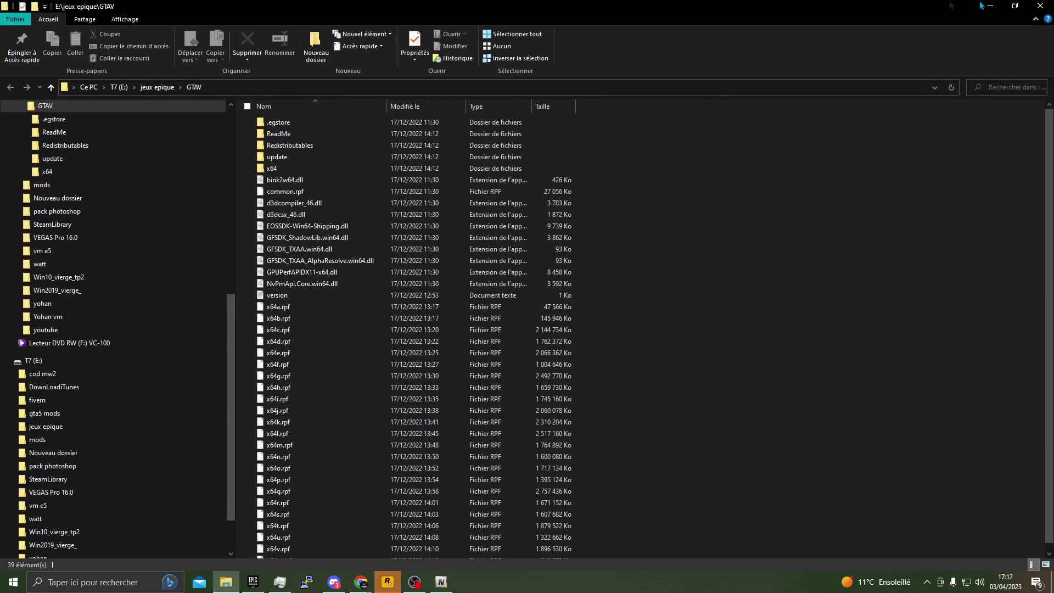
Step: Return to Chrome and arrange the ScriptHookV and ScriptHookVDotNet download tabs as the first two tabs
click(362, 583)
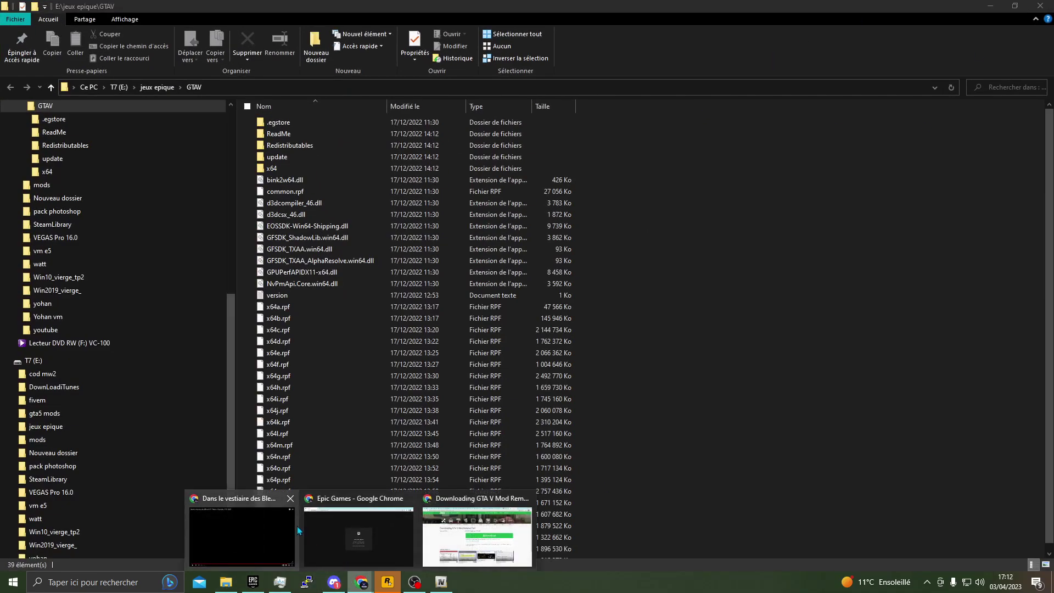
click(466, 536)
click(38, 9)
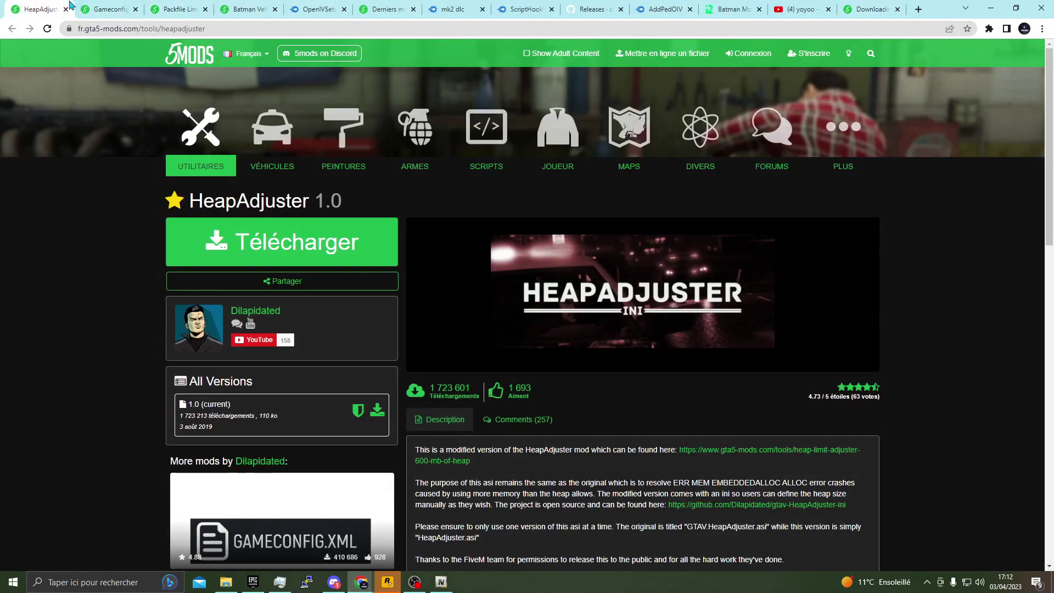
drag(521, 8, 38, 9)
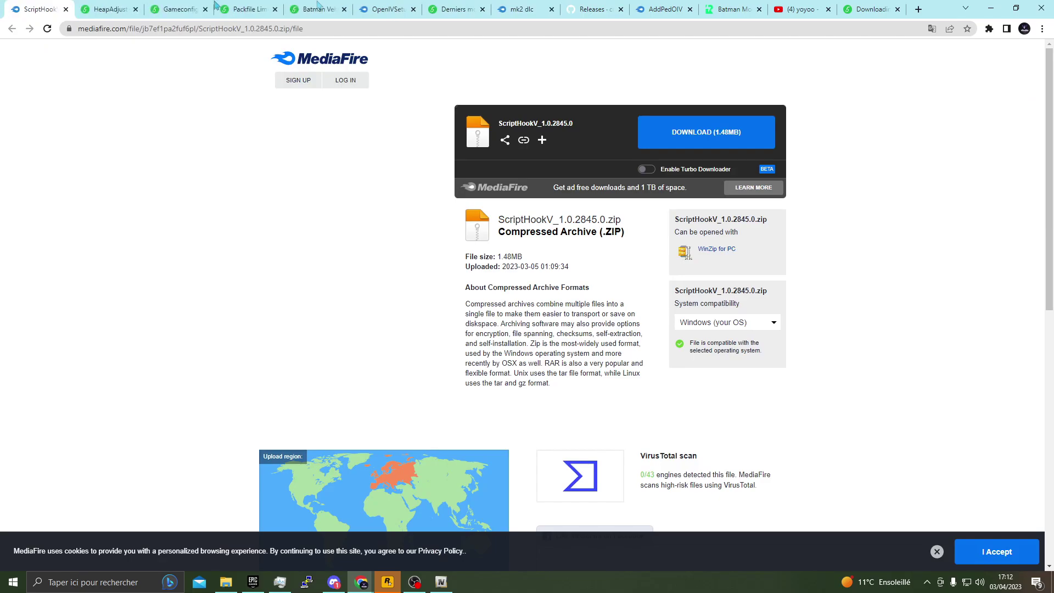
drag(593, 9, 110, 9)
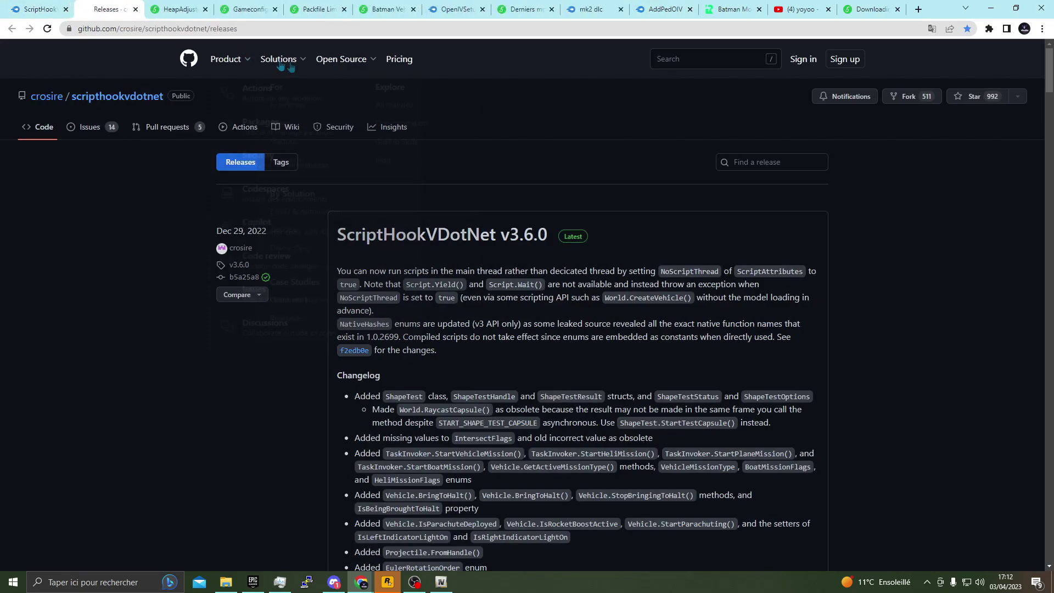
Step: Search the web for "nativui" in a new tab and place that tab third, after the ScriptHookVDotNet releases
click(926, 13)
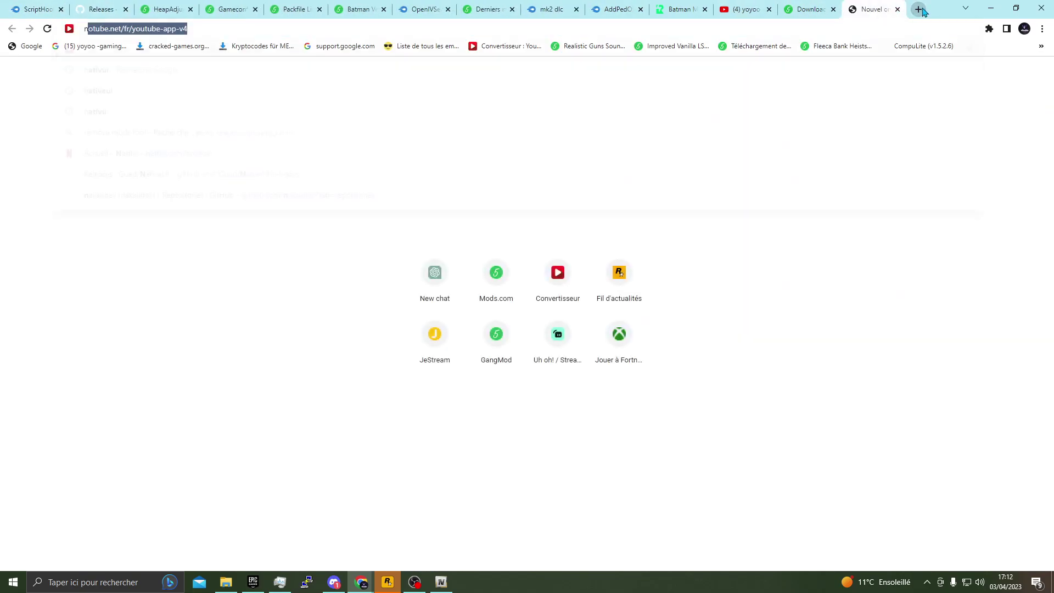
text(nativui)
key(Return)
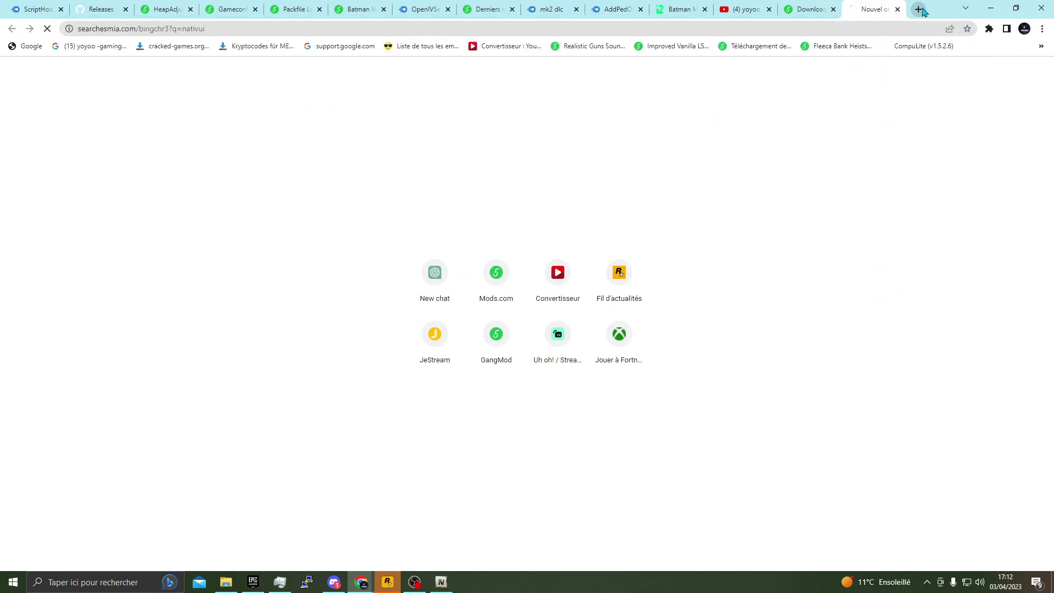
drag(885, 5, 207, 5)
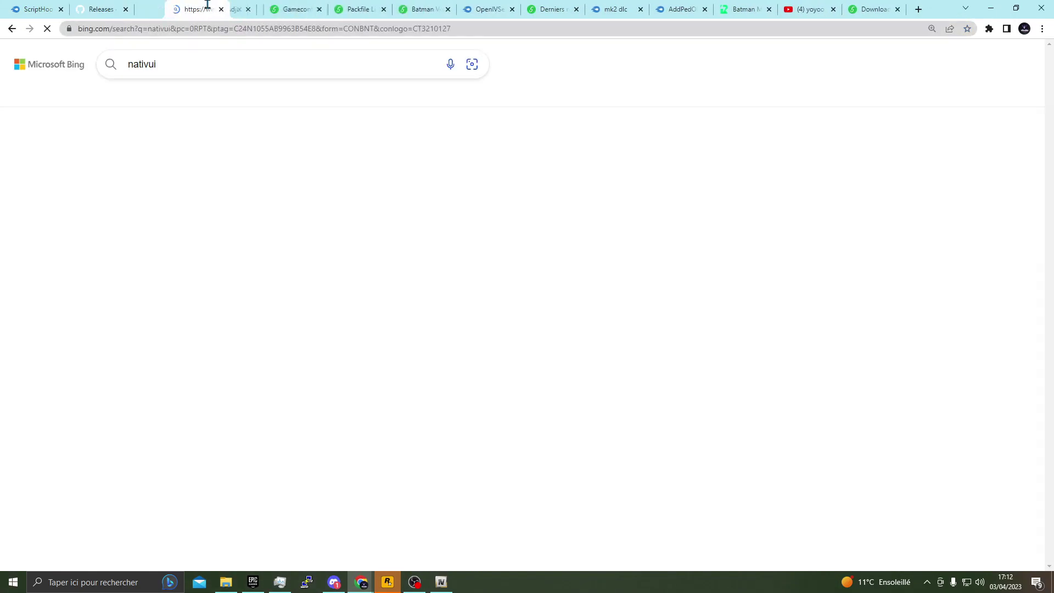
Step: Search the web for "menyyo" in a new tab and place it directly after the NativeUI search tab
click(918, 9)
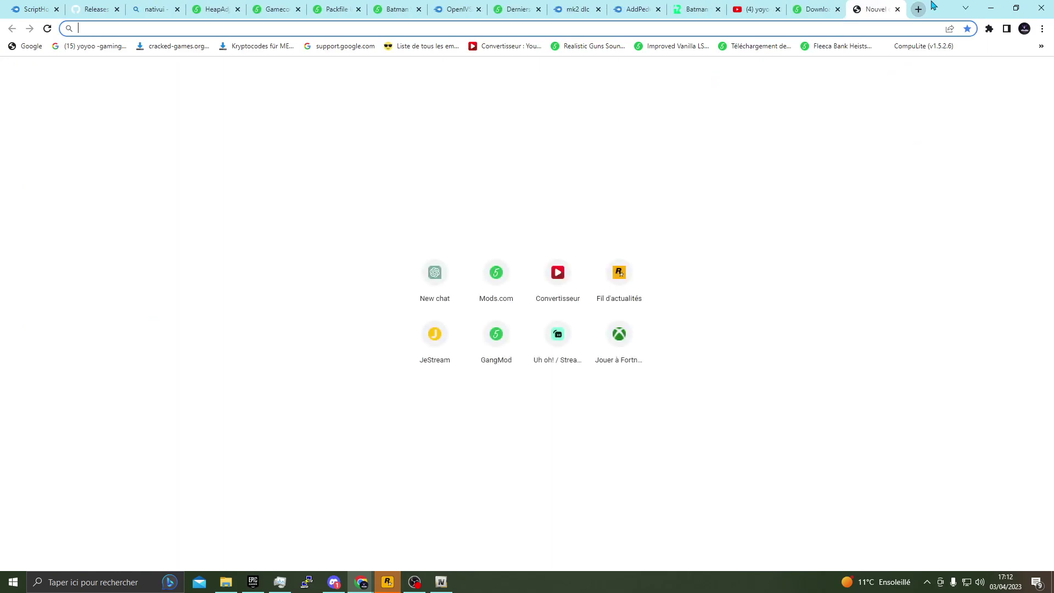
text(menyyo)
key(Return)
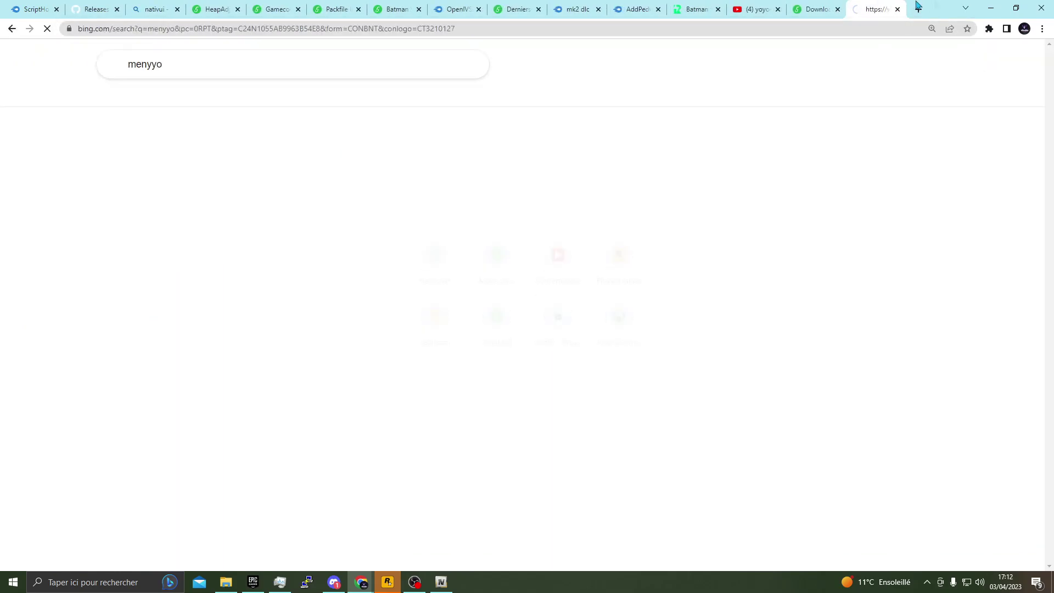
drag(541, 5, 208, 11)
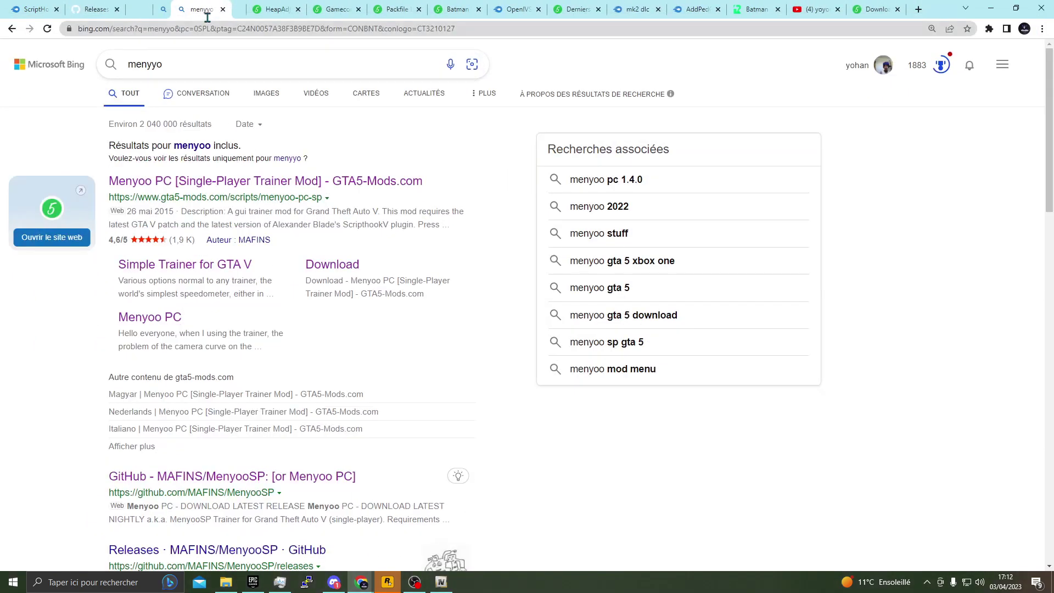
Step: Open the Menyoo PC page on GTA5-Mods.com and the NativeUI releases page on GitHub from their search results
click(164, 182)
key(ctrl+shift+Tab)
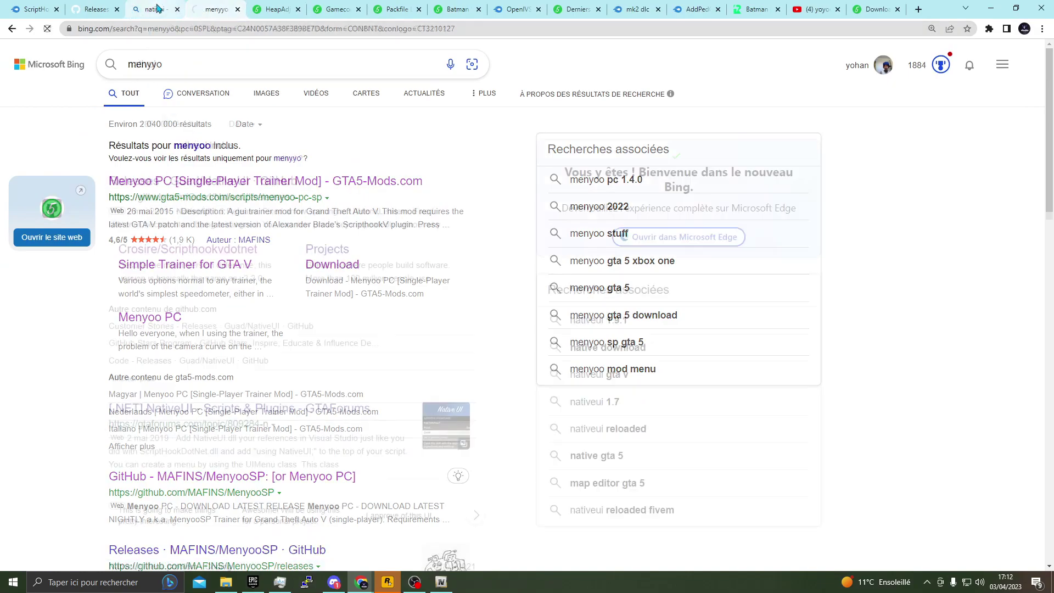
click(207, 181)
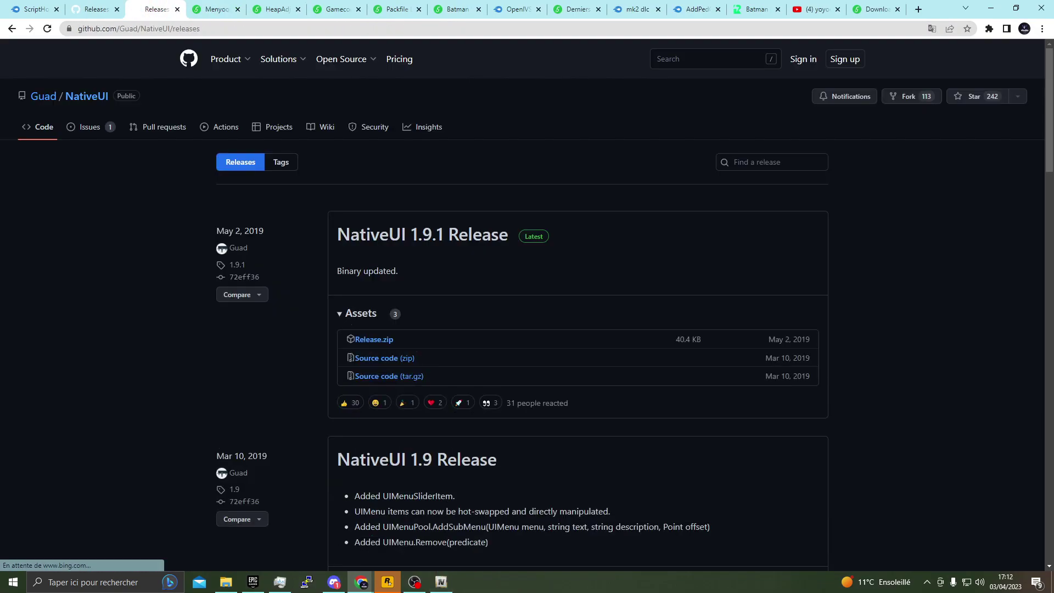
Step: Download ScriptHookV_1.0.2845.0.zip from its MediaFire page and save it to the Downloads folder
click(21, 6)
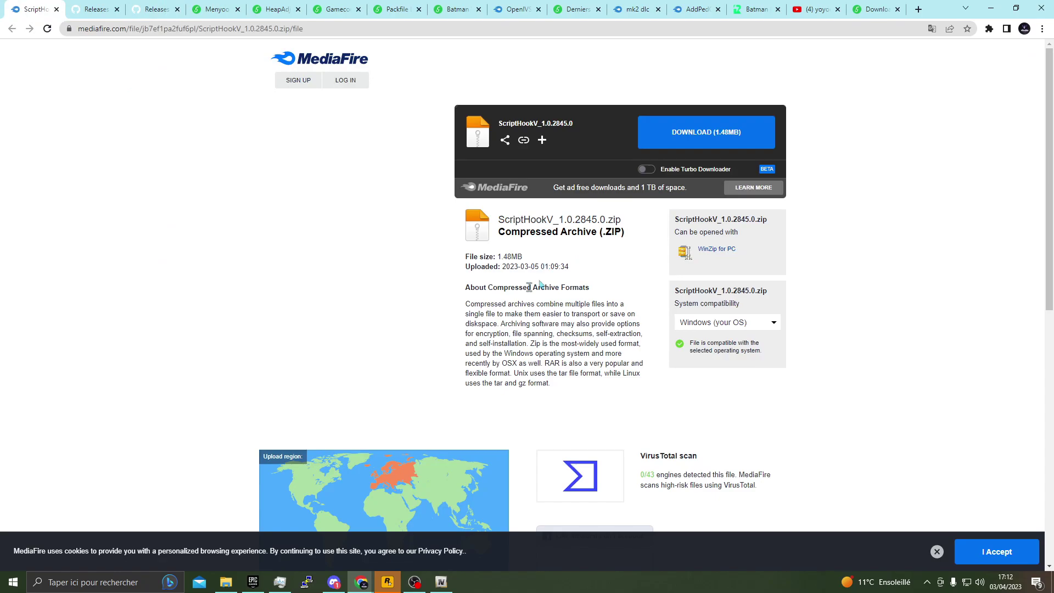
click(700, 133)
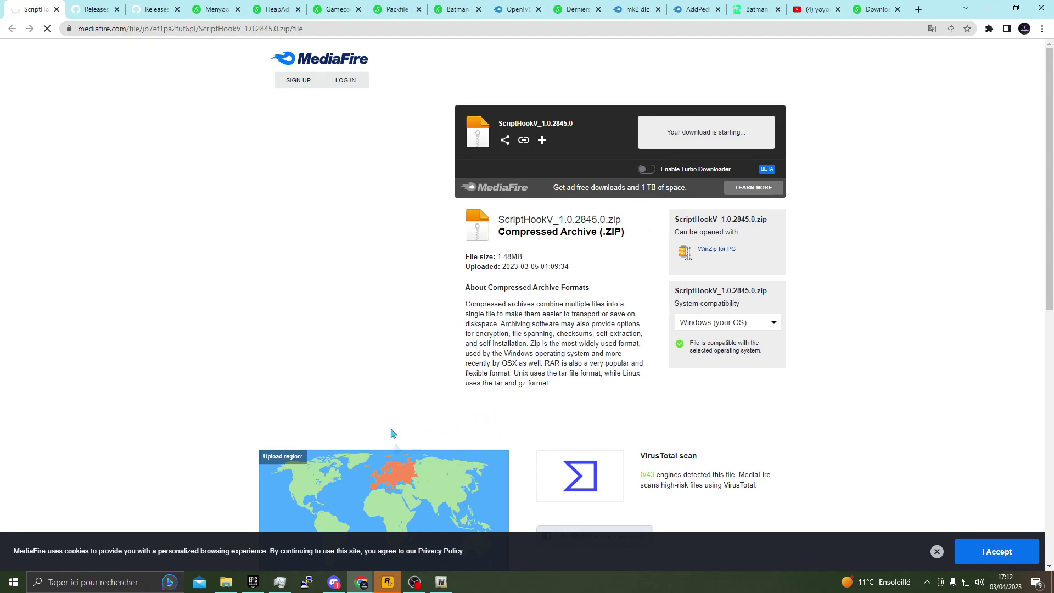
click(79, 5)
scroll(420, 307, down, 10)
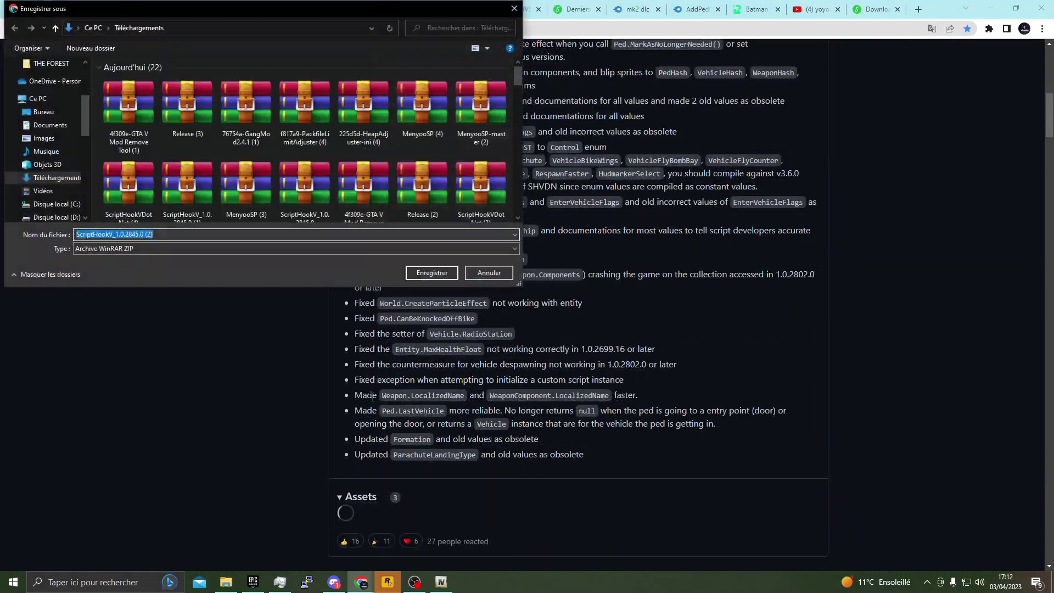
click(431, 272)
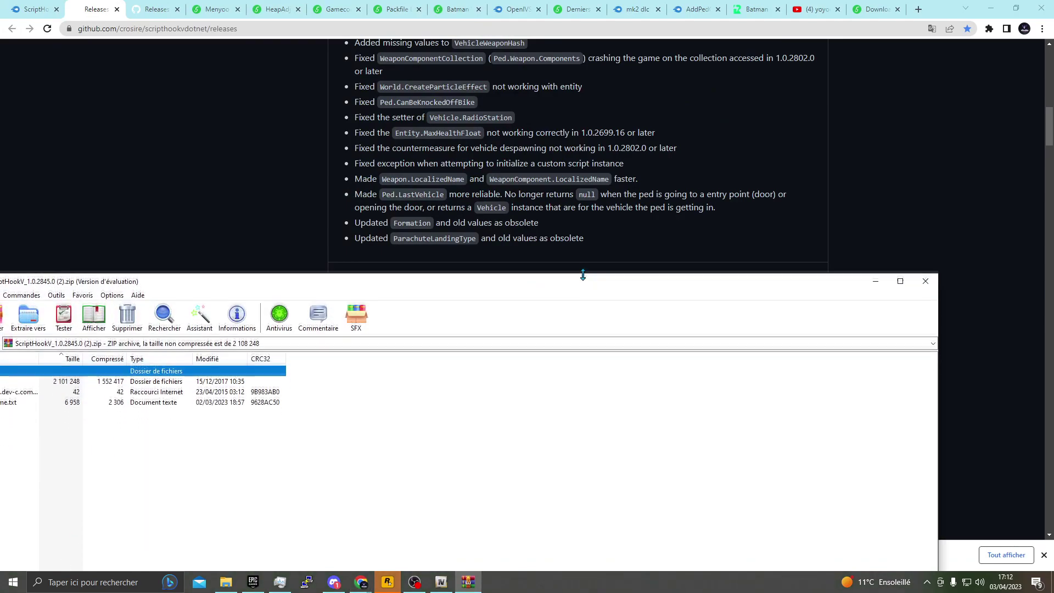
Step: Copy dinput8.dll and ScriptHookV.dll from the ScriptHookV archive's bin folder into the GTAV game folder, and close the archive
click(536, 413)
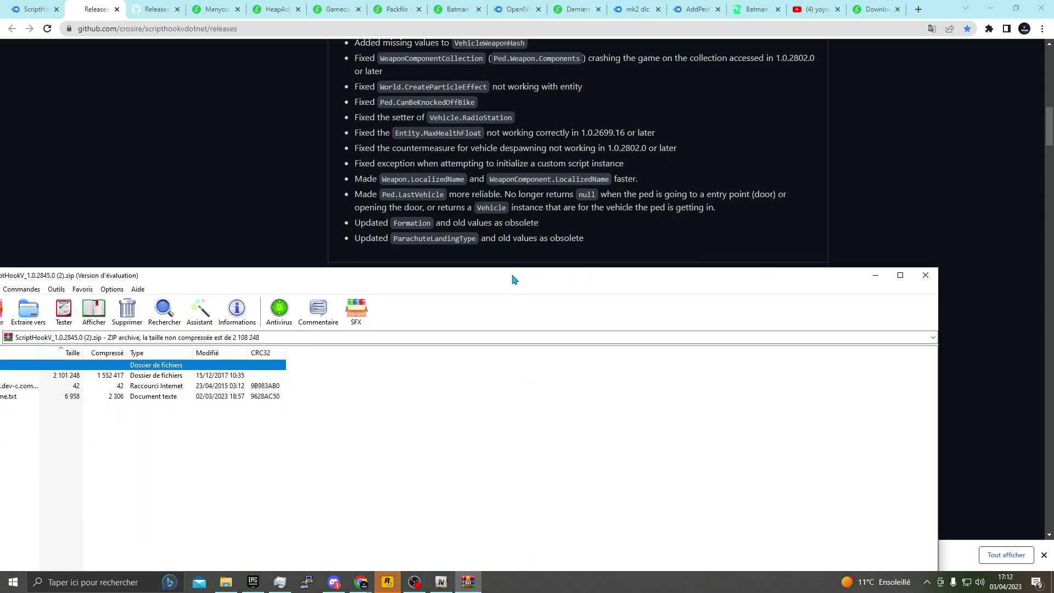
double_click(113, 329)
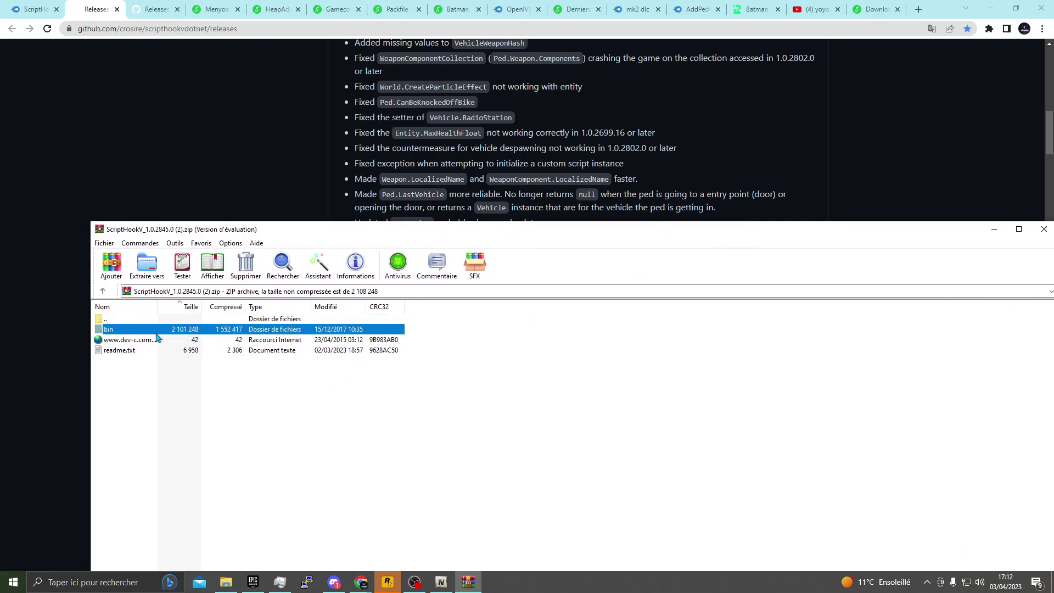
key(ctrl+a)
ctrl+click(138, 341)
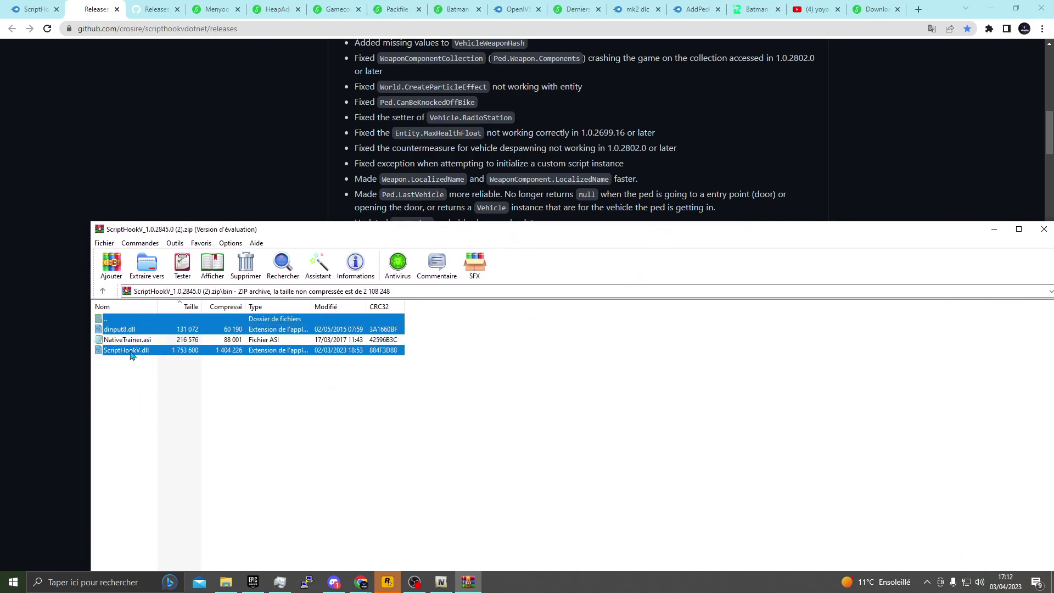
click(226, 583)
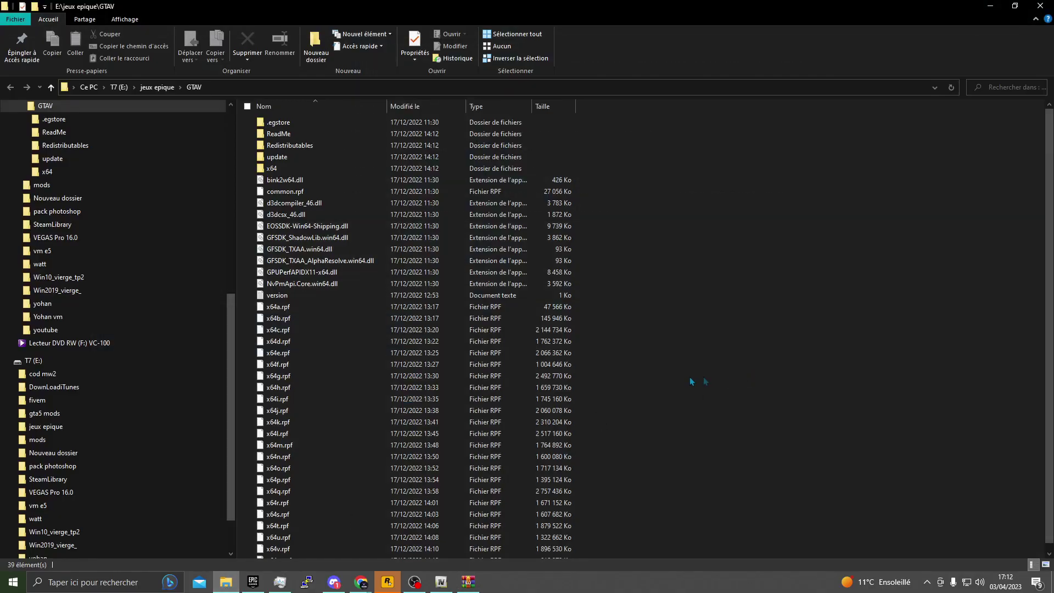
drag(692, 381, 694, 398)
click(1042, 6)
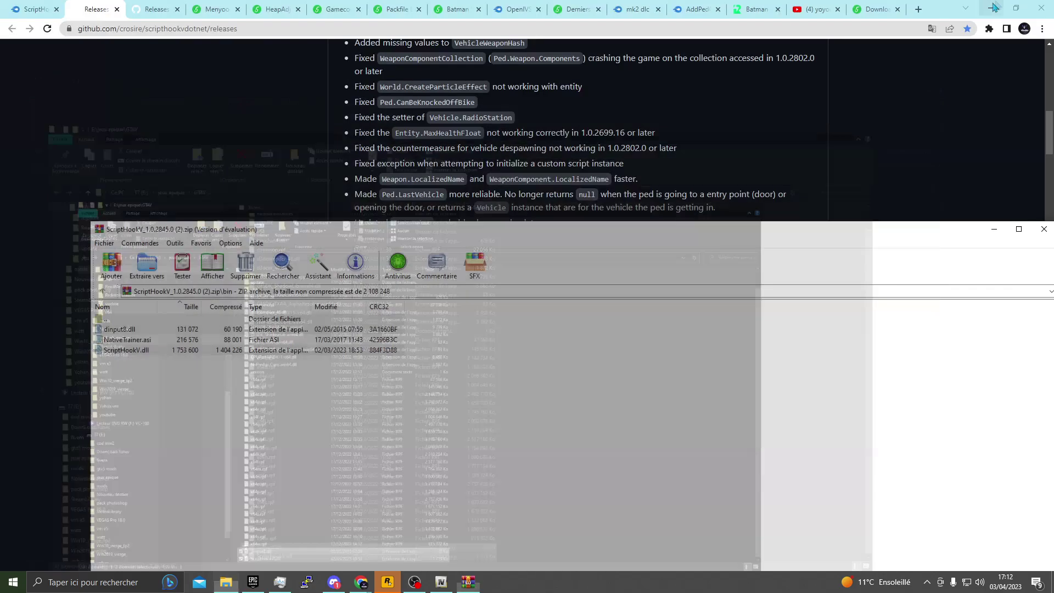
click(1044, 230)
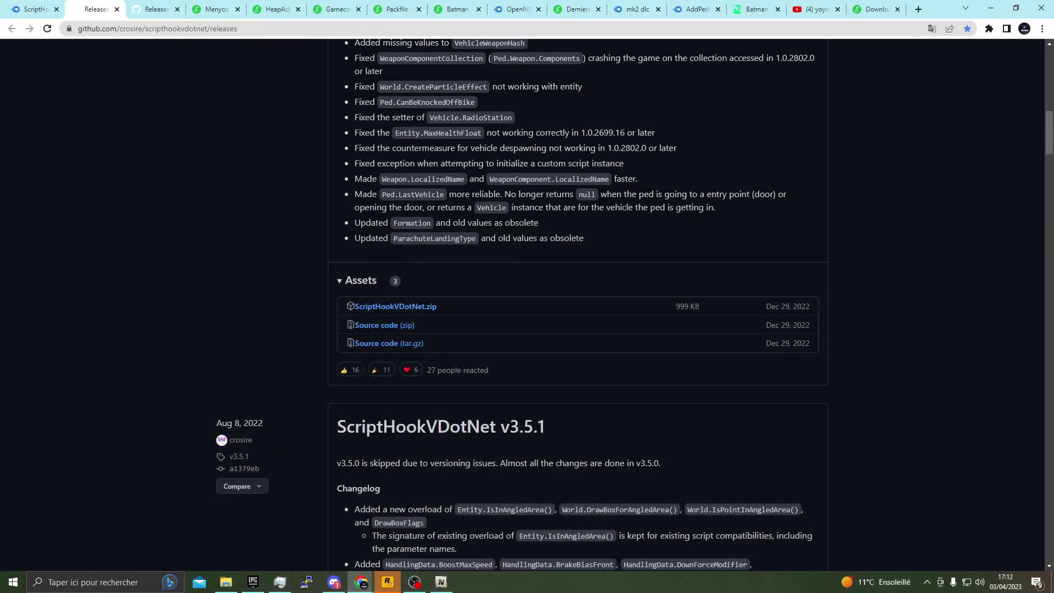
Step: Move the ScriptHookV MediaFire tab out of the main browser window into its own window
click(15, 7)
drag(41, 6, 148, 276)
click(246, 285)
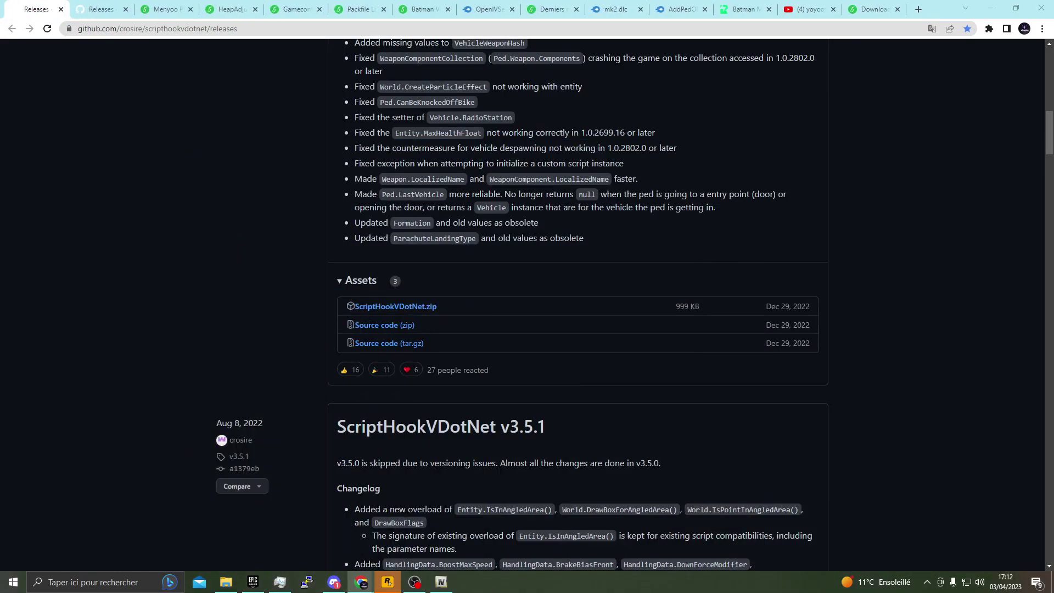
Step: Download the latest ScriptHookVDotNet.zip to the Downloads folder and detach its releases tab into a separate window
scroll(431, 330, up, 15)
scroll(426, 377, down, 10)
scroll(426, 378, down, 4)
click(398, 382)
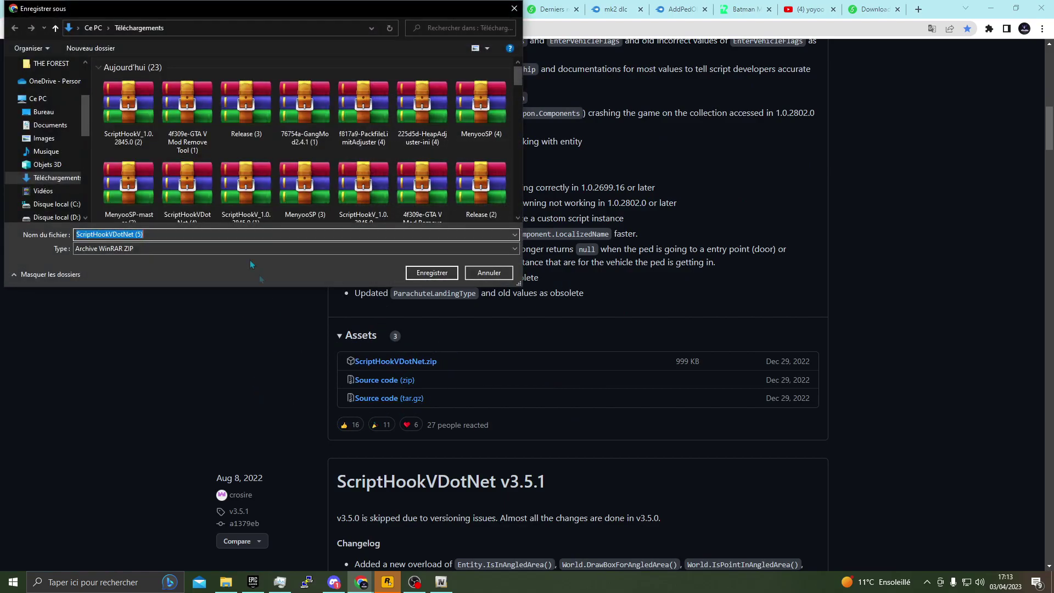
click(432, 273)
click(42, 10)
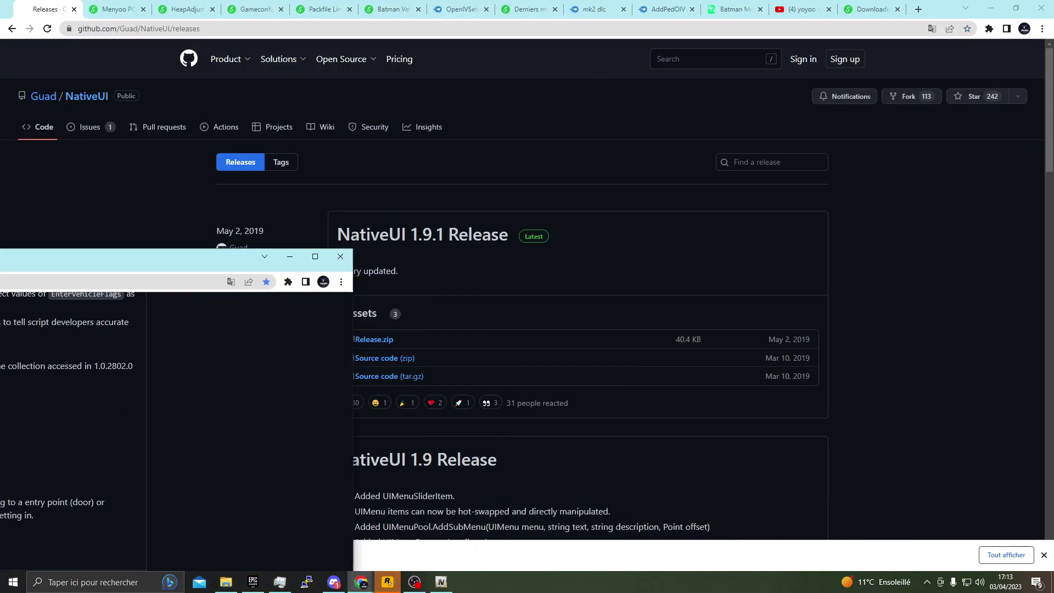
Step: Copy all files except LICENSE.txt and README.txt from the ScriptHookVDotNet archive into the GTAV game folder
click(63, 556)
key(ctrl+a)
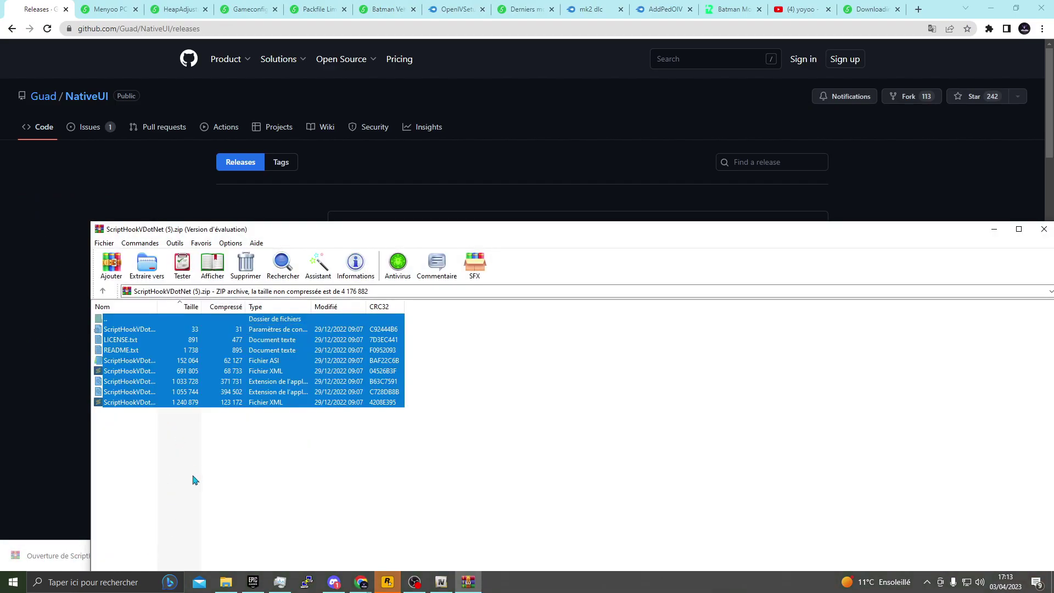
click(658, 386)
ctrl+click(126, 352)
ctrl+click(131, 340)
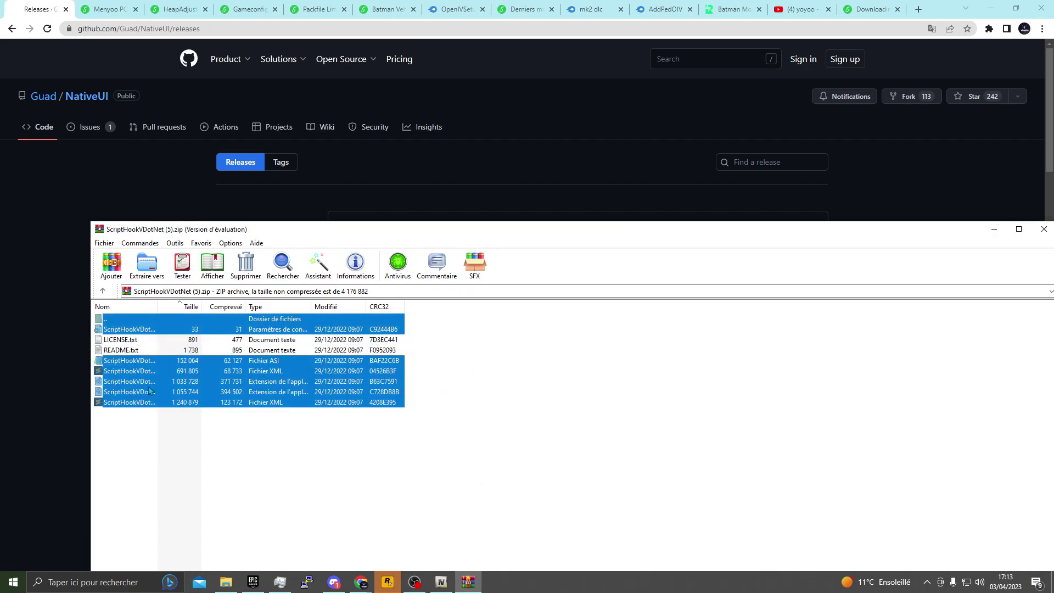
click(413, 578)
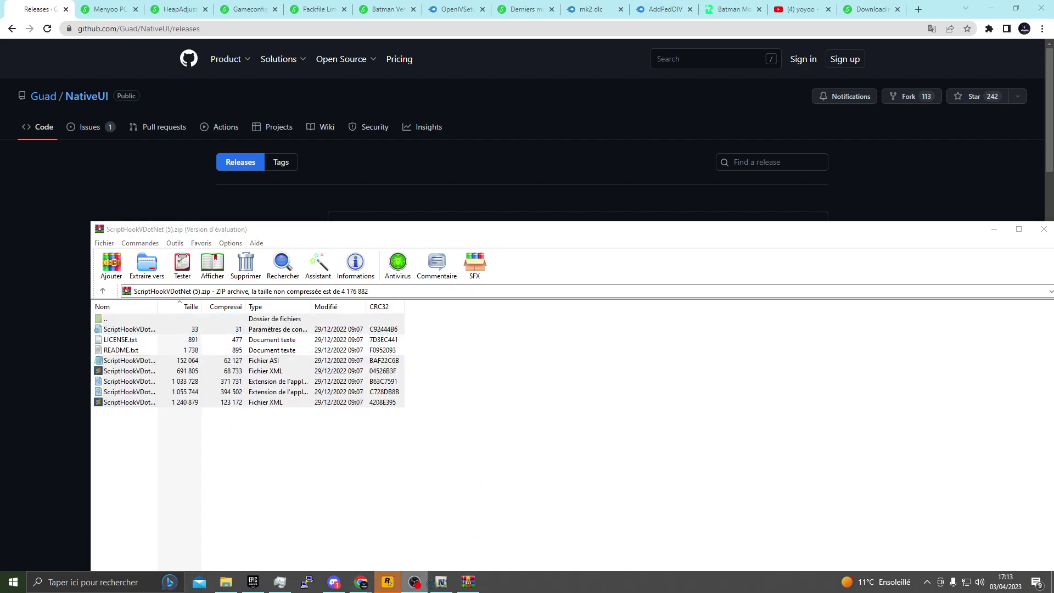
click(468, 582)
click(332, 582)
click(233, 588)
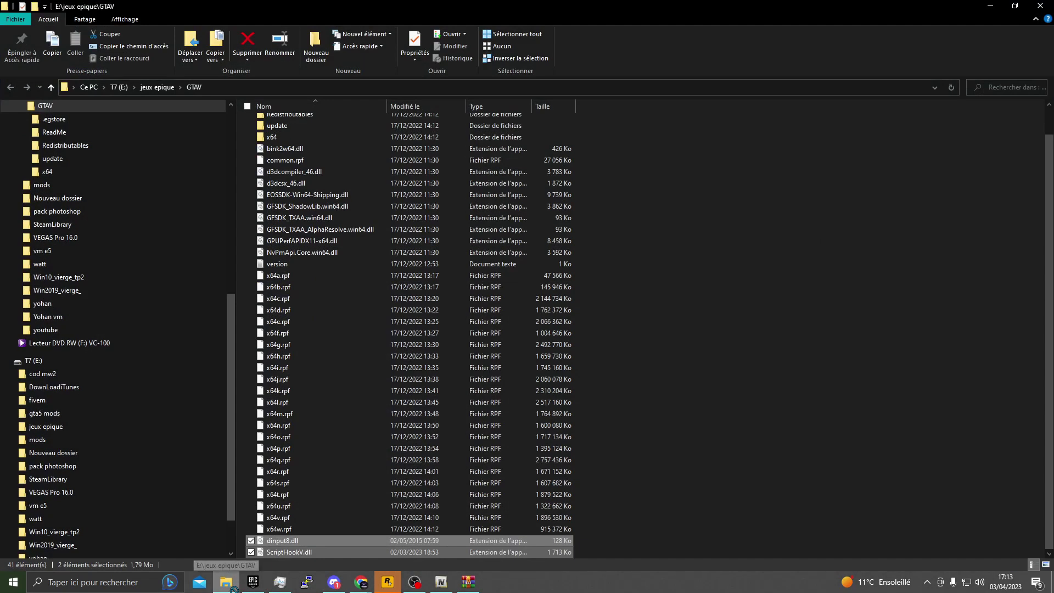
drag(233, 588, 861, 413)
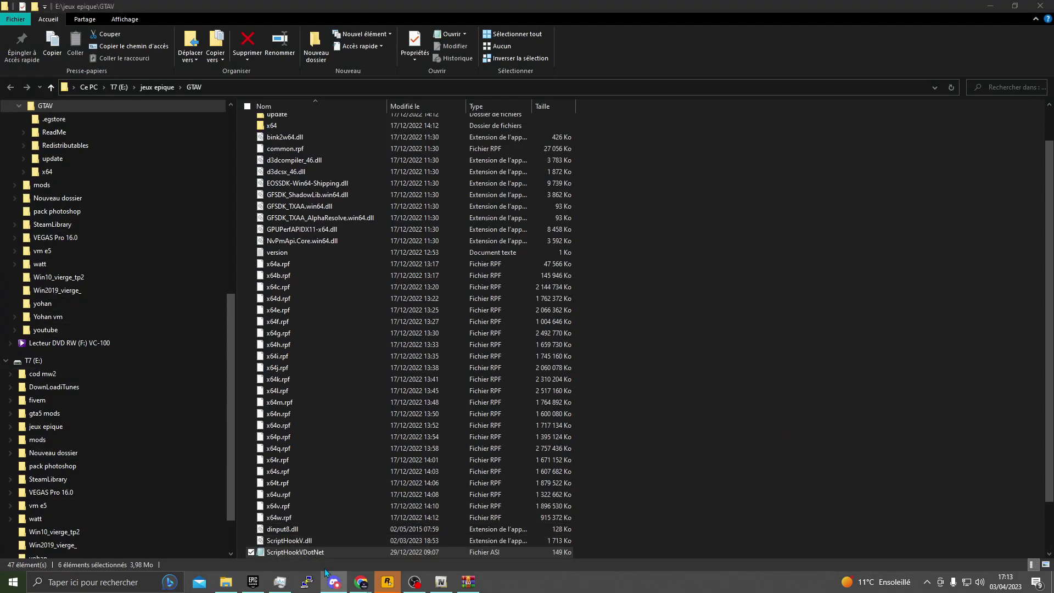
Step: Download Release.zip of NativeUI 1.9.1 from the GitHub releases page to the Downloads folder and open the archive
mouse_move(361, 582)
mouse_move(606, 548)
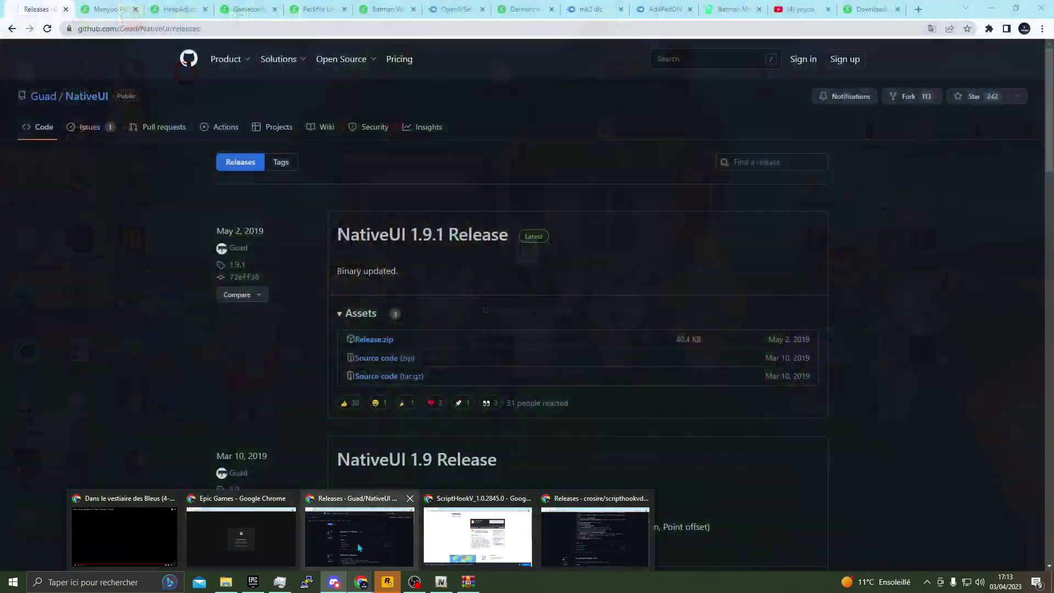
click(358, 543)
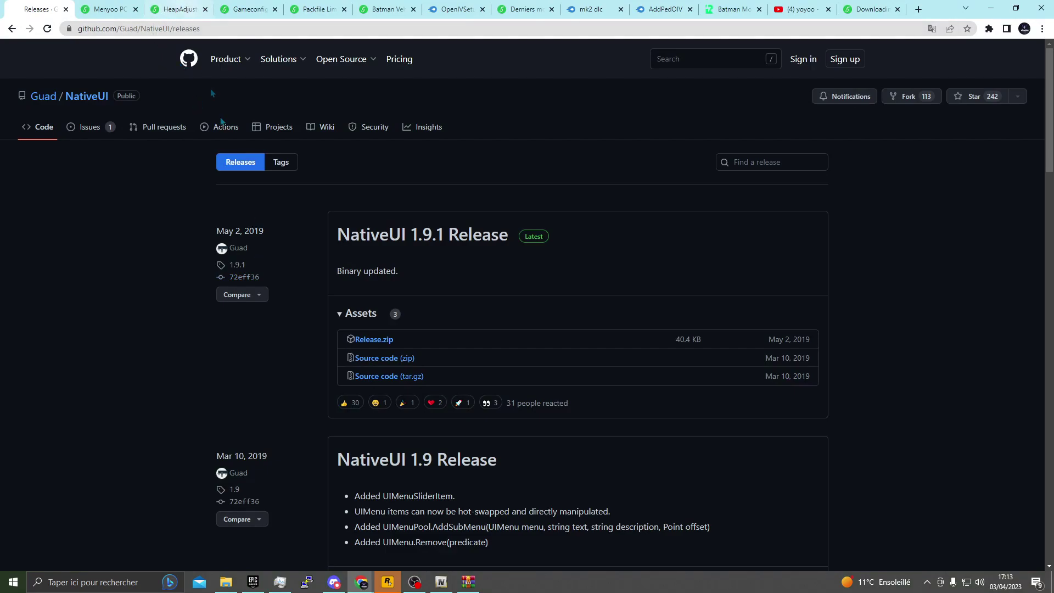
click(384, 341)
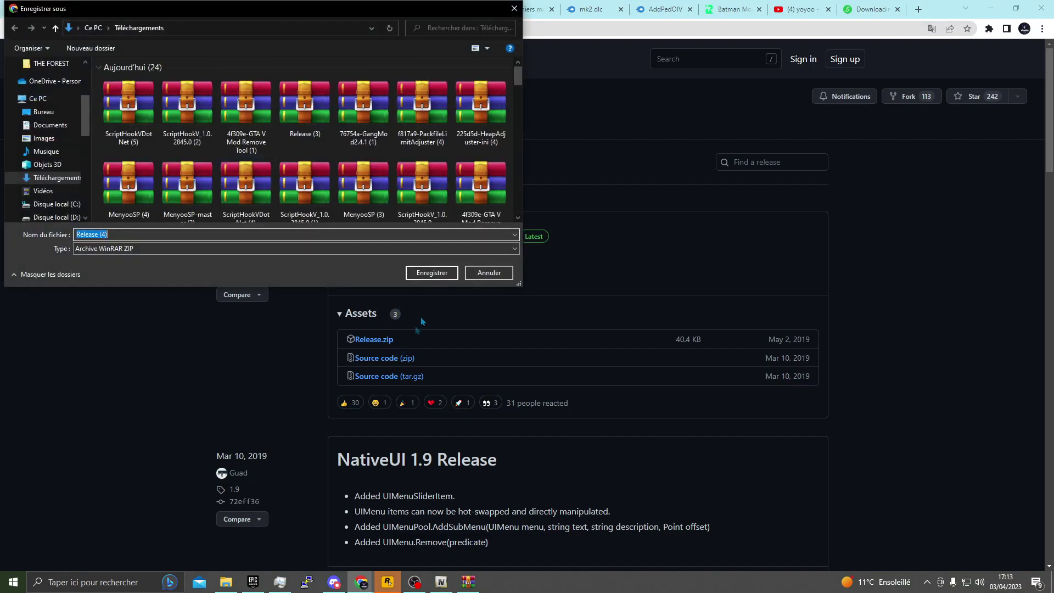
click(428, 278)
click(72, 555)
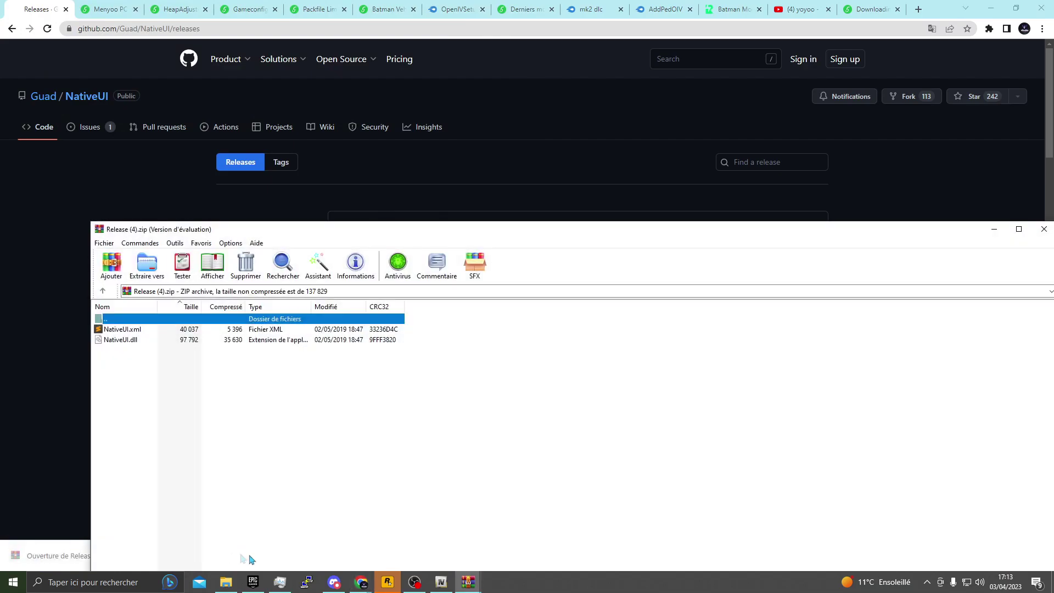
Step: Create a new folder named scripts in the GTAV game folder and open it
click(226, 583)
right_click(797, 393)
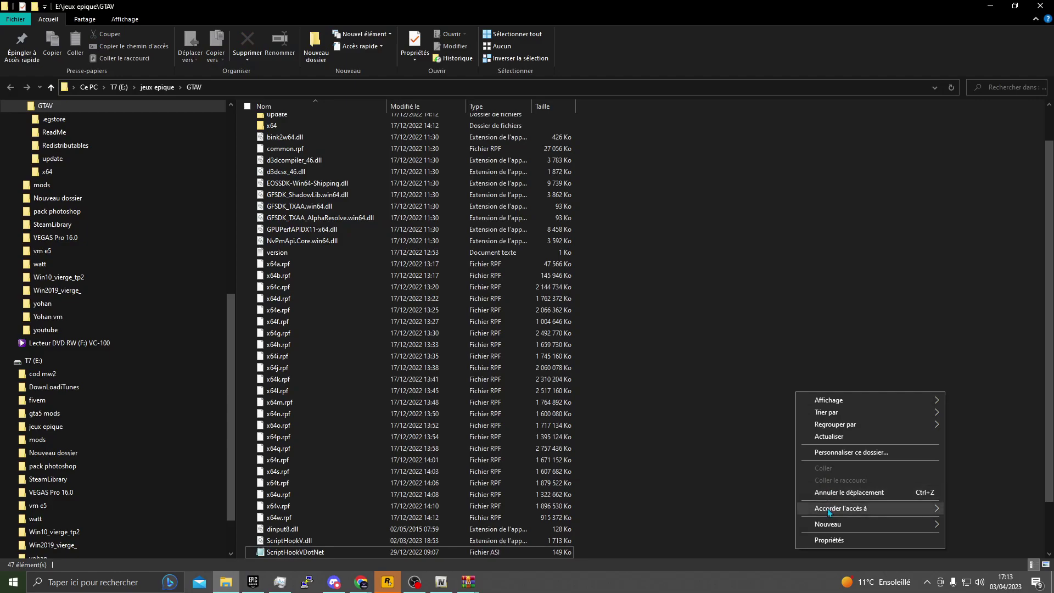
mouse_move(828, 525)
click(727, 374)
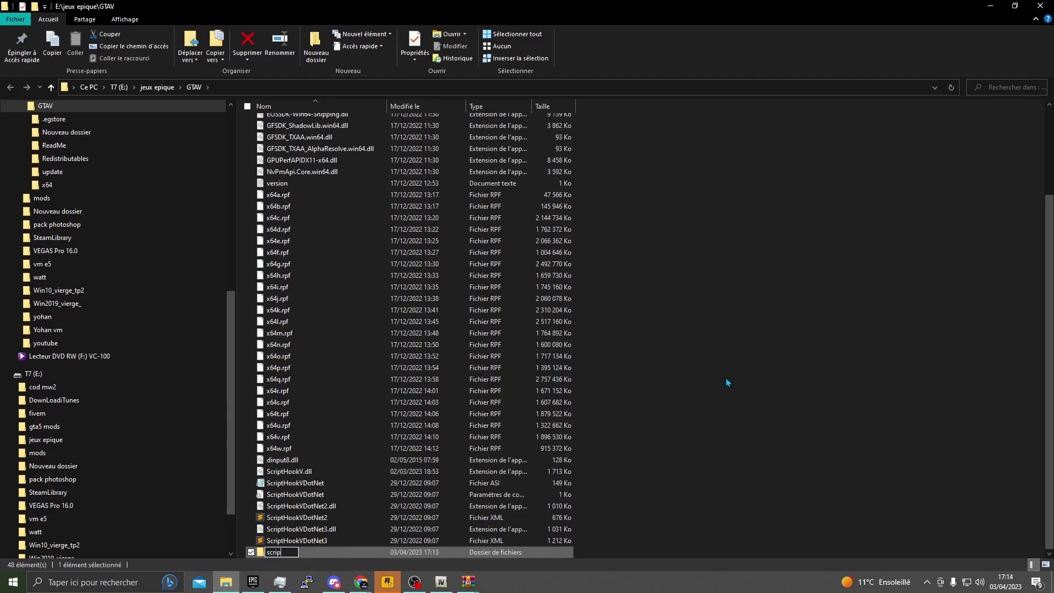
key(Return)
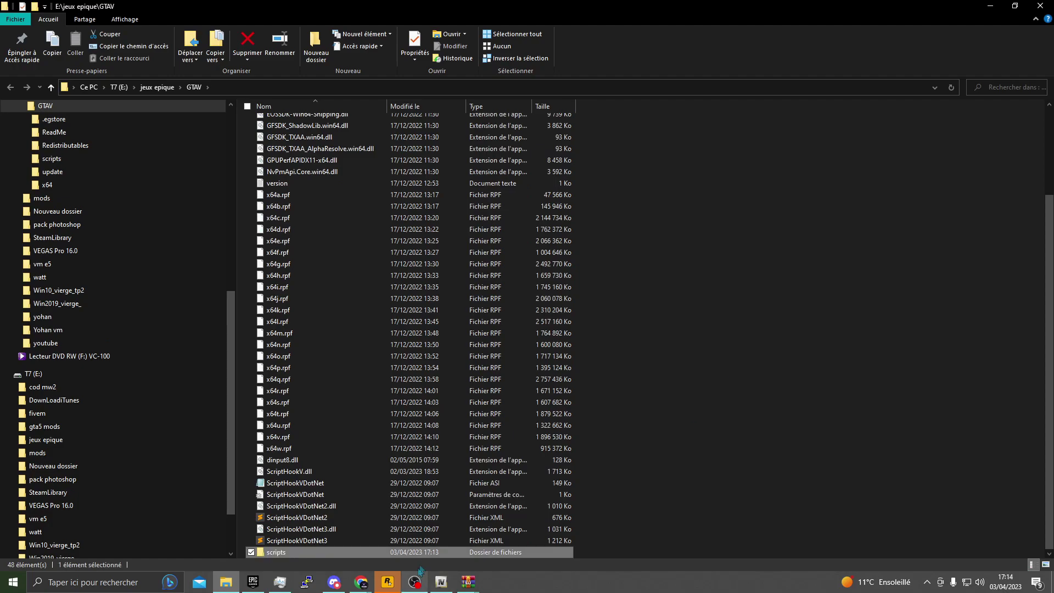
double_click(426, 552)
Step: Close the separate Chrome window with the ScriptHookVDotNet releases and return to the NativeUI releases window
mouse_move(474, 586)
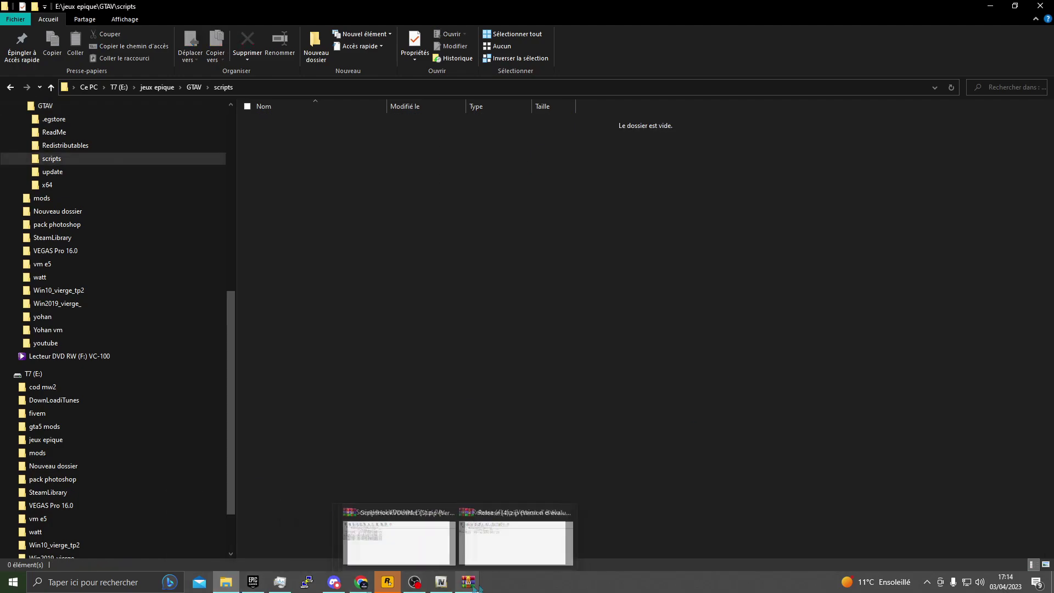
mouse_move(362, 583)
mouse_move(598, 524)
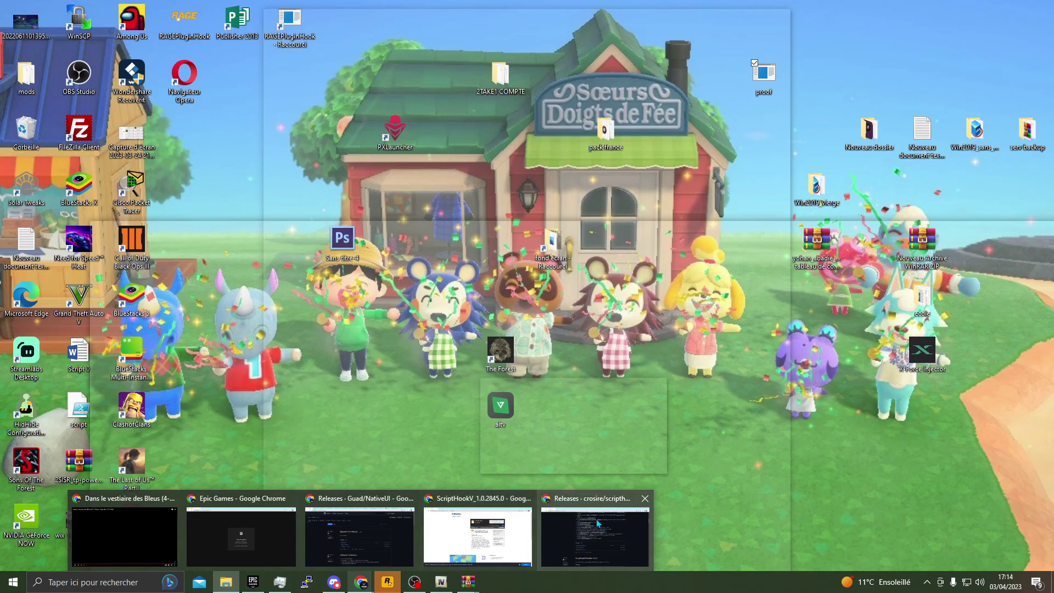
click(646, 500)
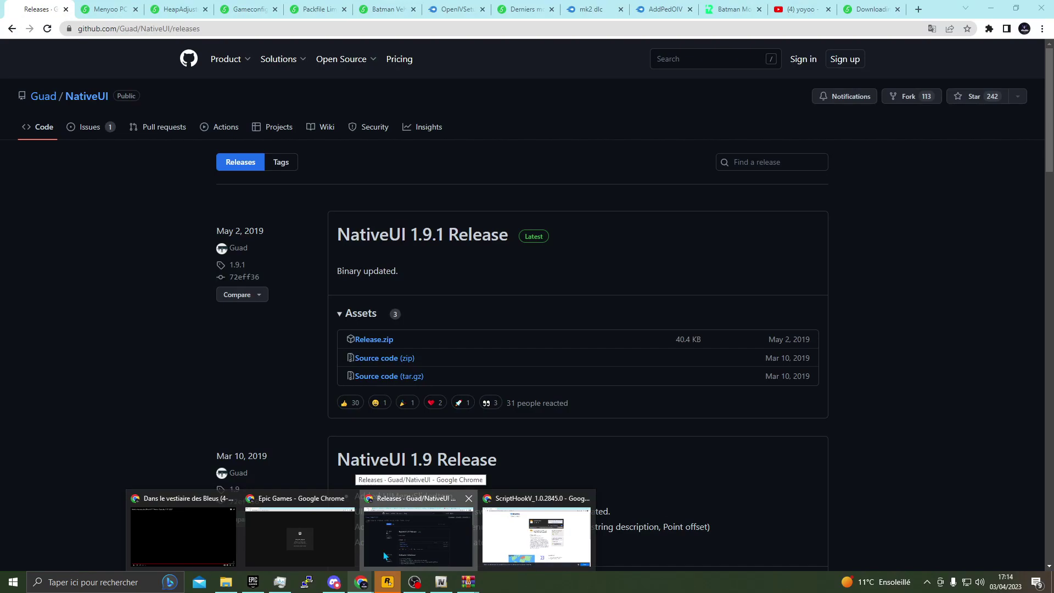
click(383, 552)
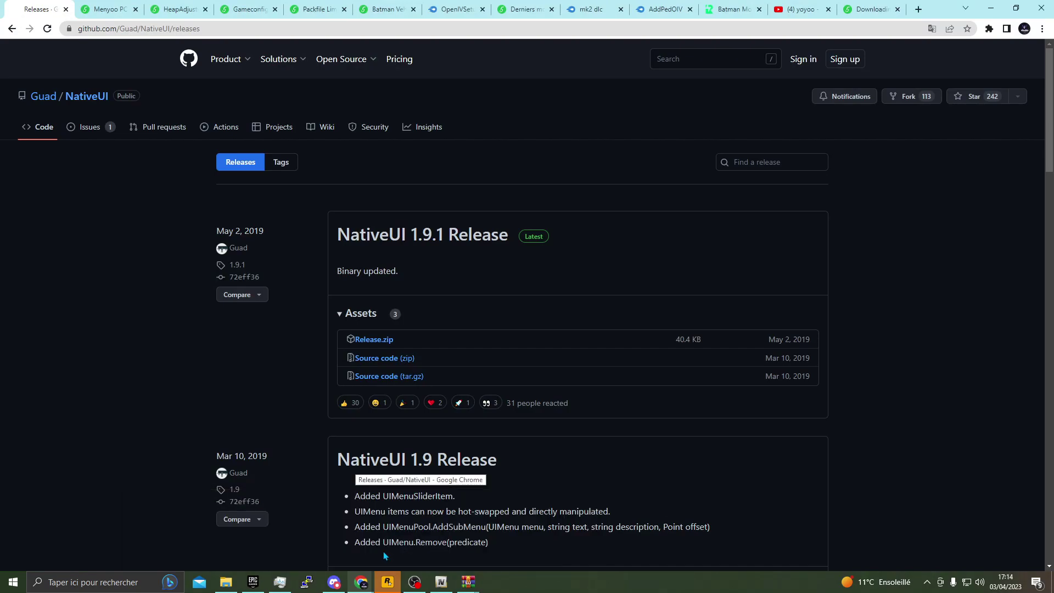
Step: Copy NativeUI.xml and NativeUI.dll from the NativeUI release archive into the scripts folder
mouse_move(462, 587)
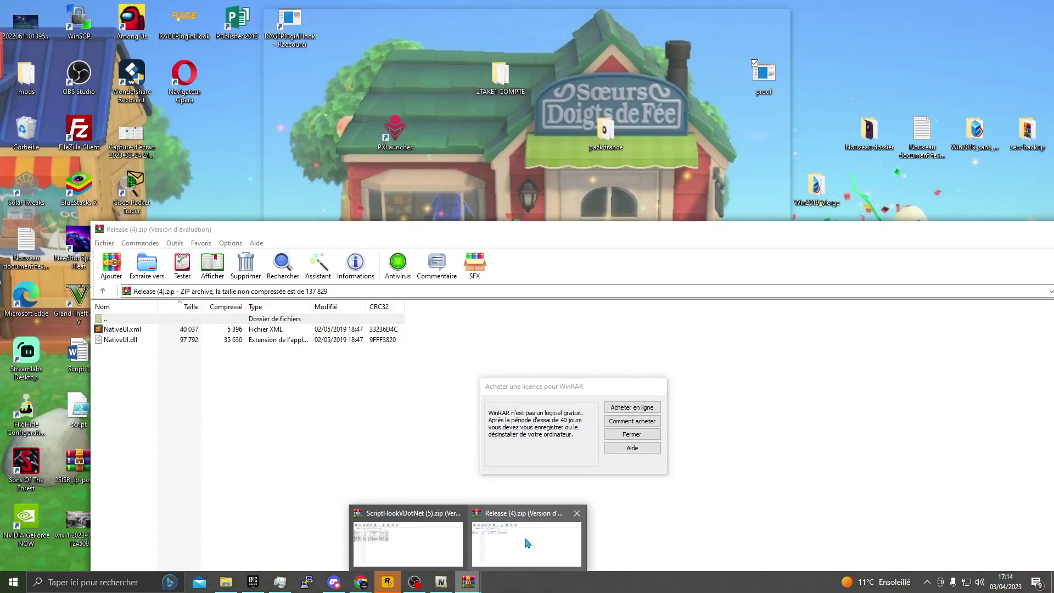
click(529, 542)
click(658, 387)
drag(287, 459, 198, 331)
drag(229, 587, 447, 384)
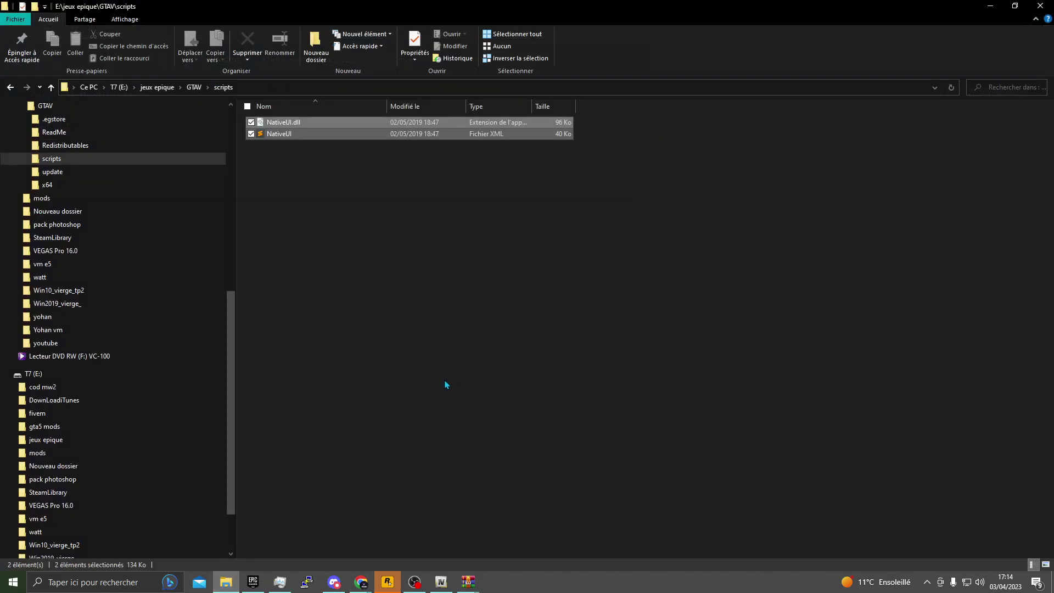
Step: Close the WinRAR windows and the leftover Epic Games and ScriptHookV Chrome windows, keeping the NativeUI releases window in front
right_click(468, 582)
click(442, 561)
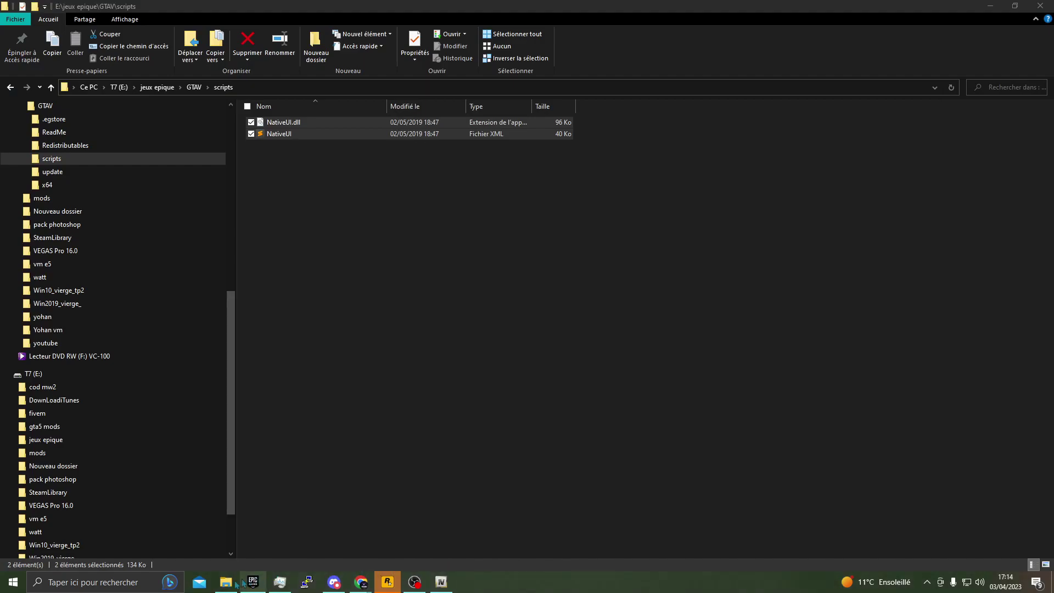
mouse_move(363, 583)
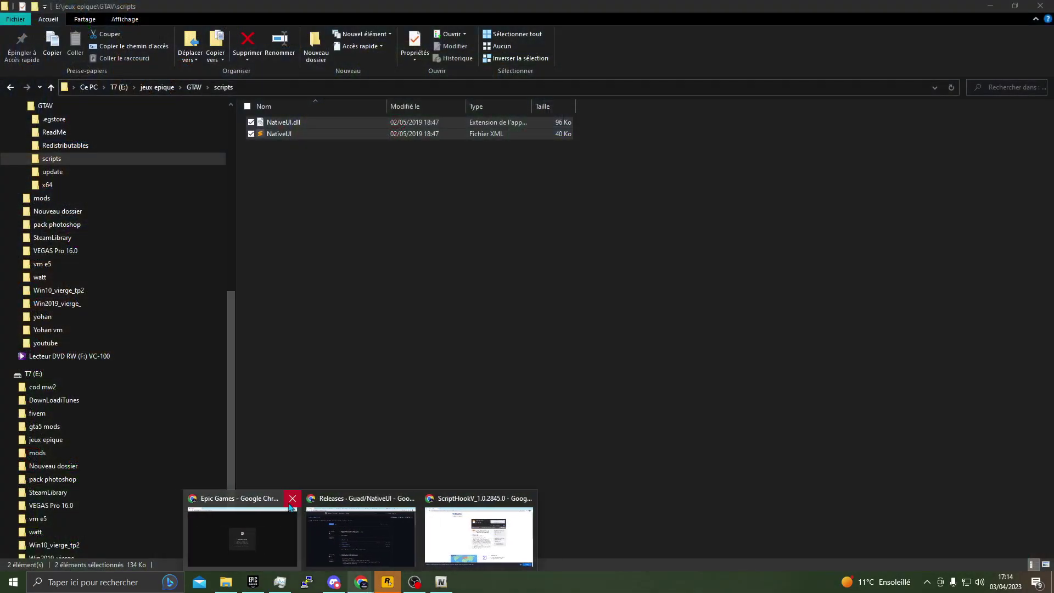
click(293, 502)
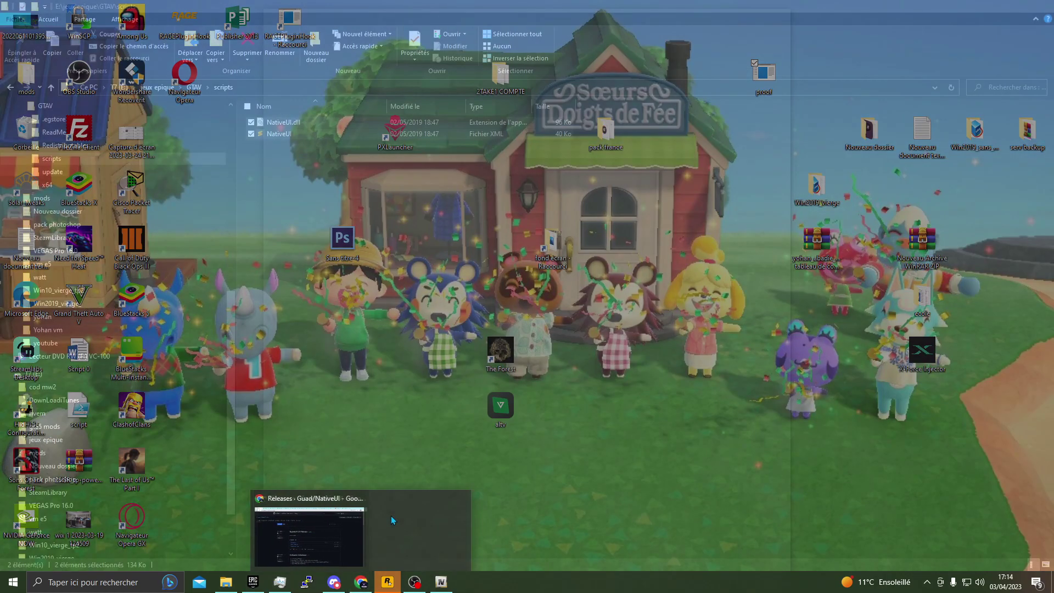
click(391, 516)
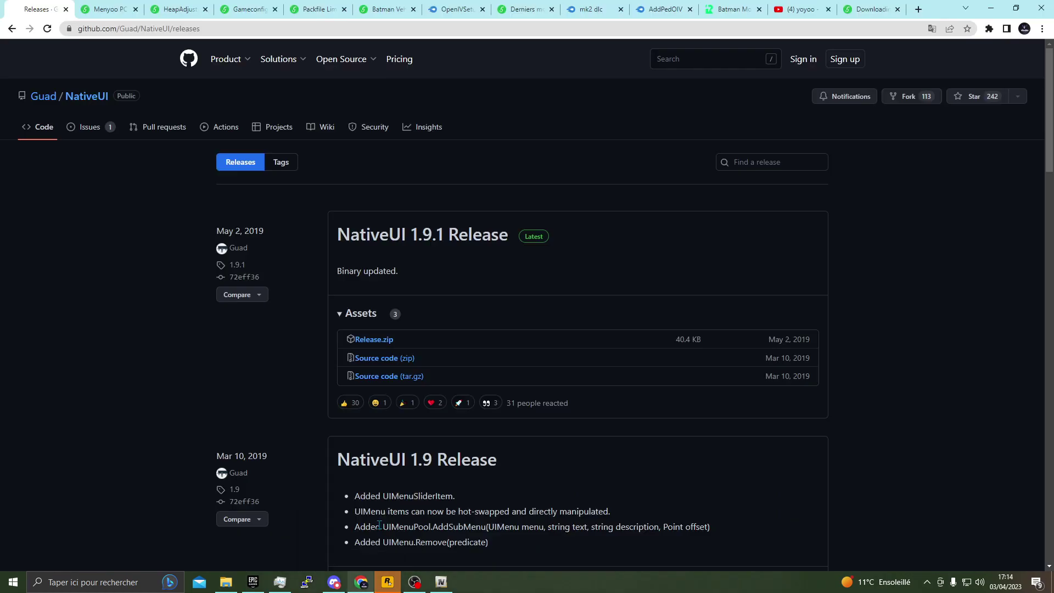
Step: Close the NativeUI releases page and download the latest nightly MenyooSP archive from the Menyoo PC GitHub page
click(66, 10)
click(294, 237)
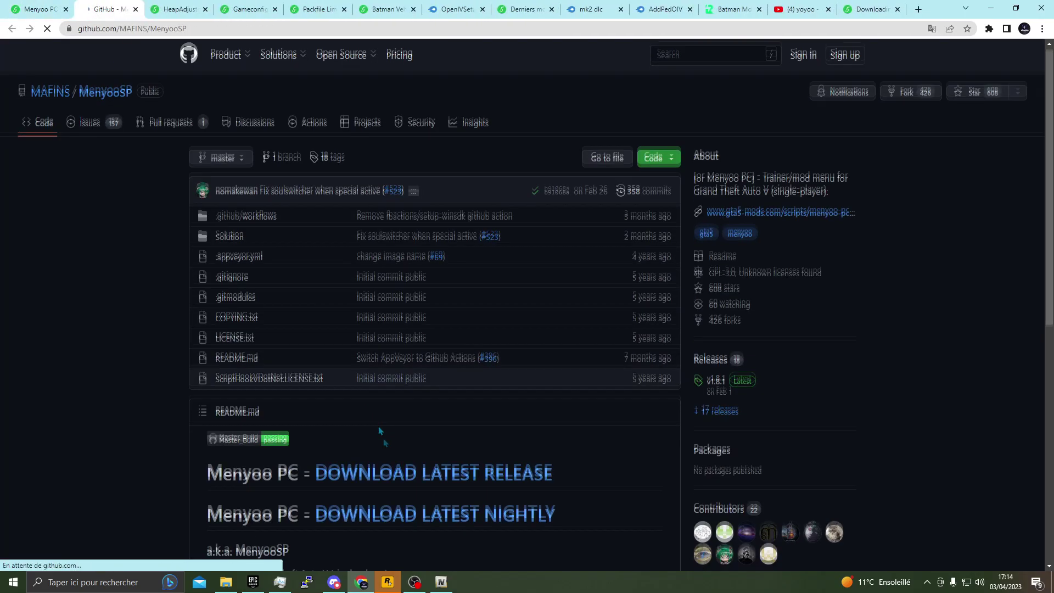
scroll(381, 431, down, 2)
click(346, 409)
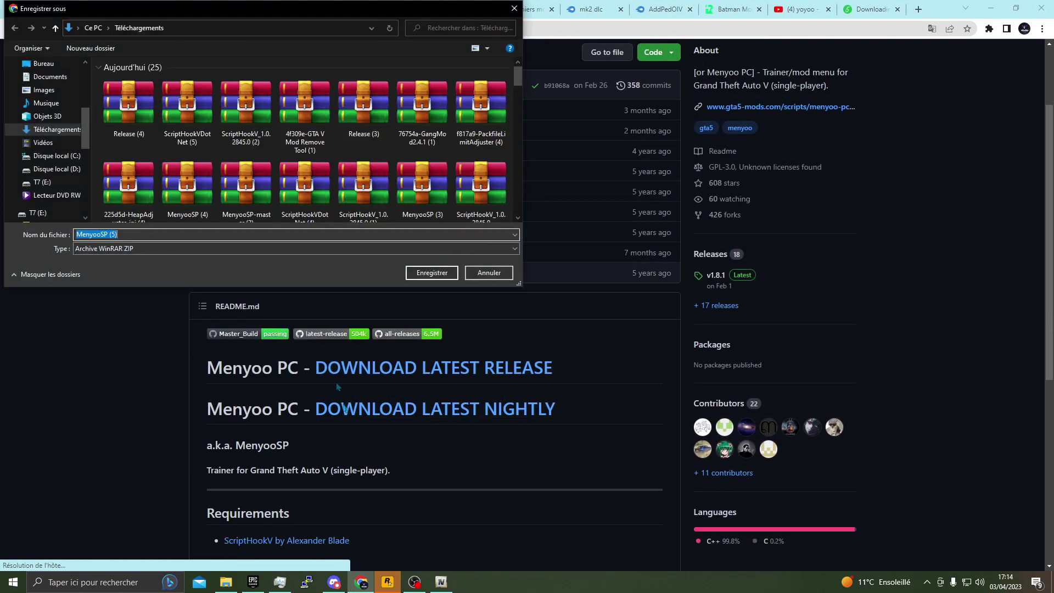
click(433, 273)
Step: Copy the menyooStuff folder and Menyoo.asi from the MenyooSP archive into the GTAV game folder, and put the archive window away
click(42, 563)
key(ctrl+a)
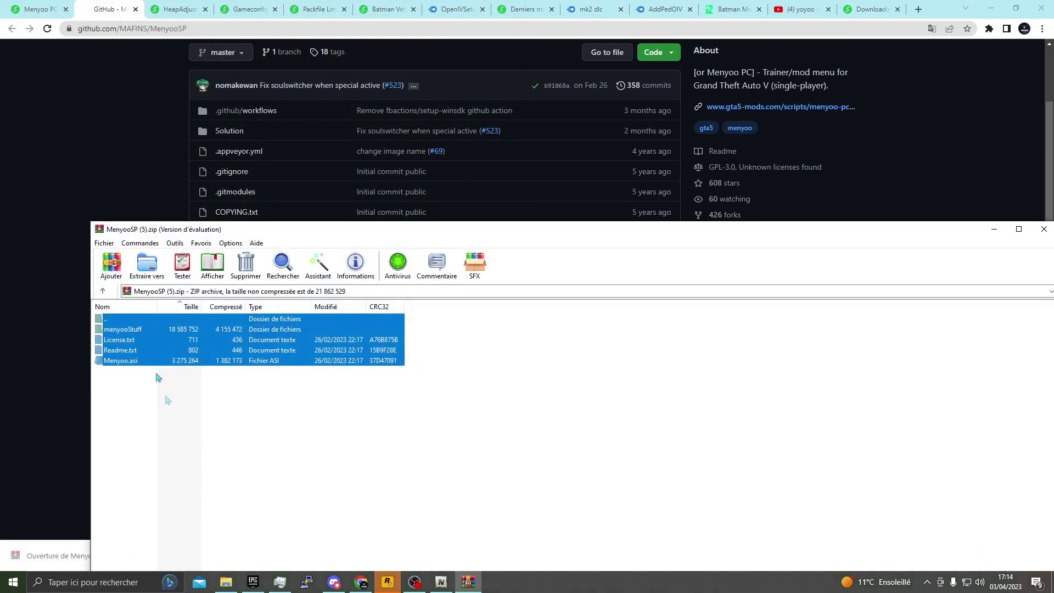
ctrl+click(126, 355)
click(665, 381)
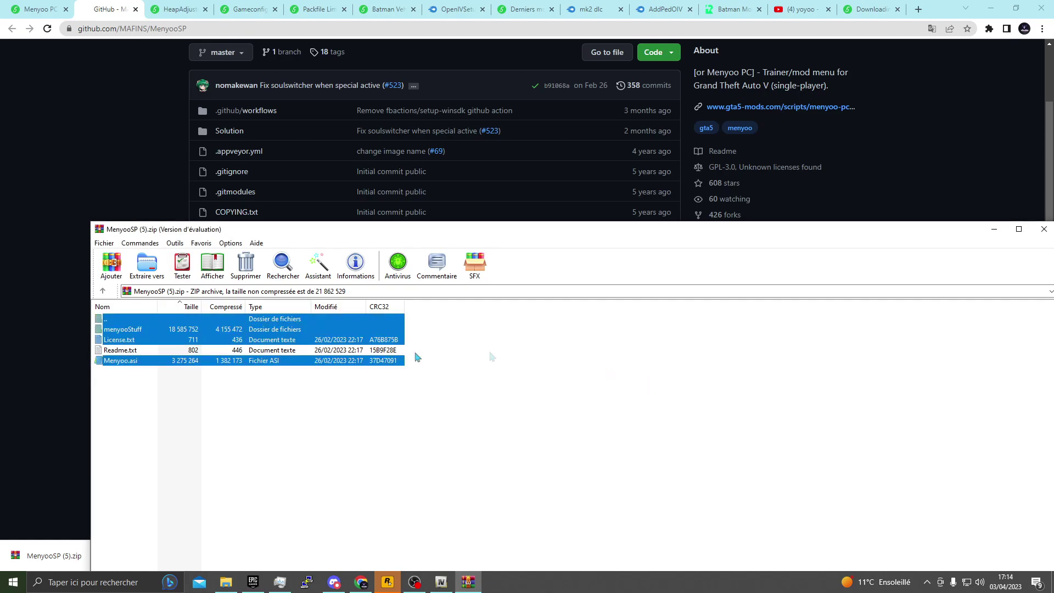
ctrl+click(201, 341)
drag(185, 395, 194, 91)
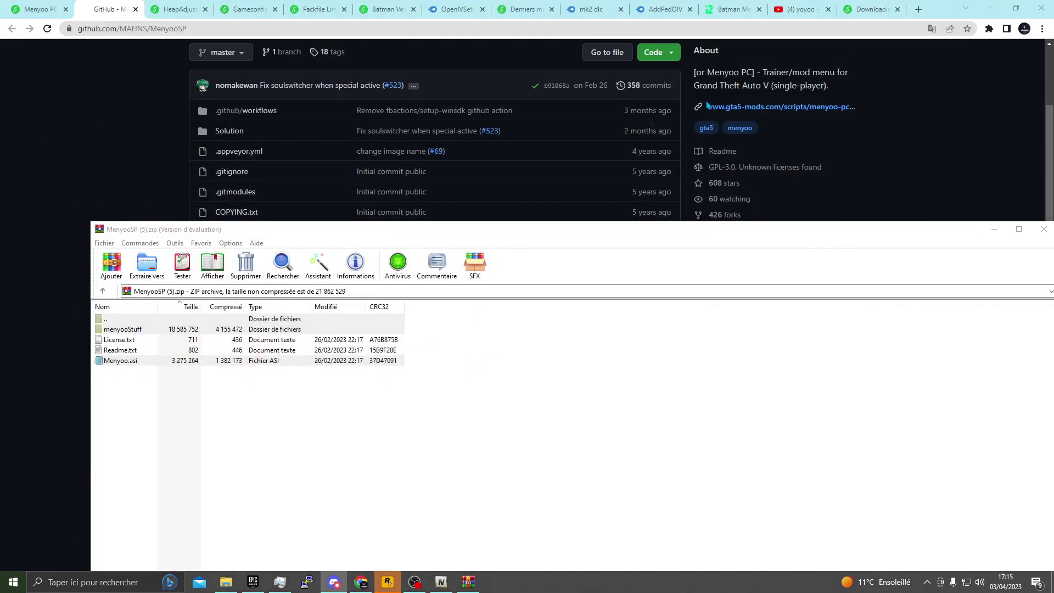
click(1020, 225)
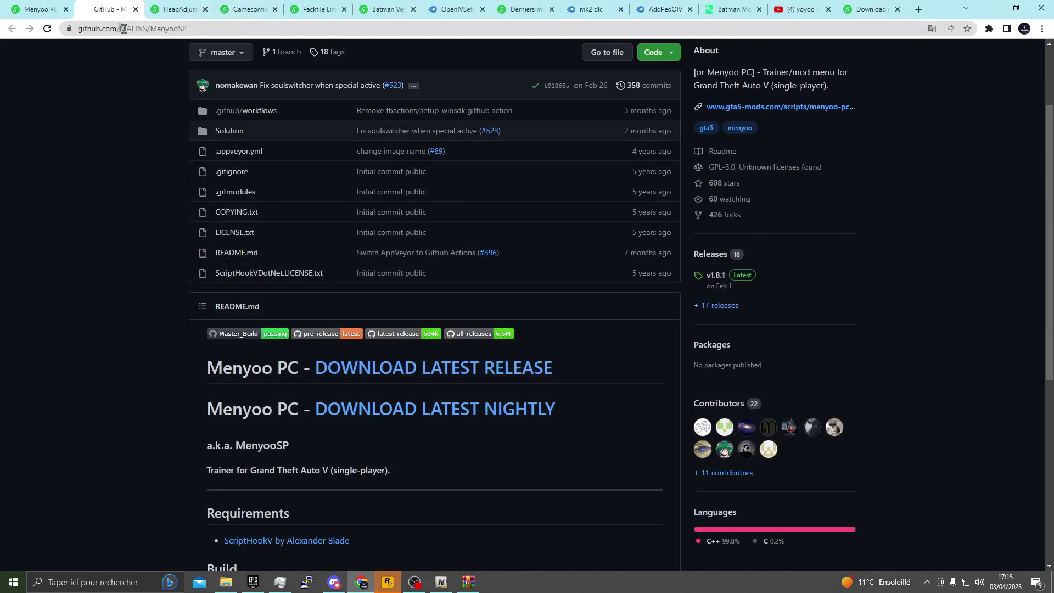
Step: Close the two Menyoo pages and download the HeapAdjuster archive from GTA5-Mods
click(31, 8)
click(65, 9)
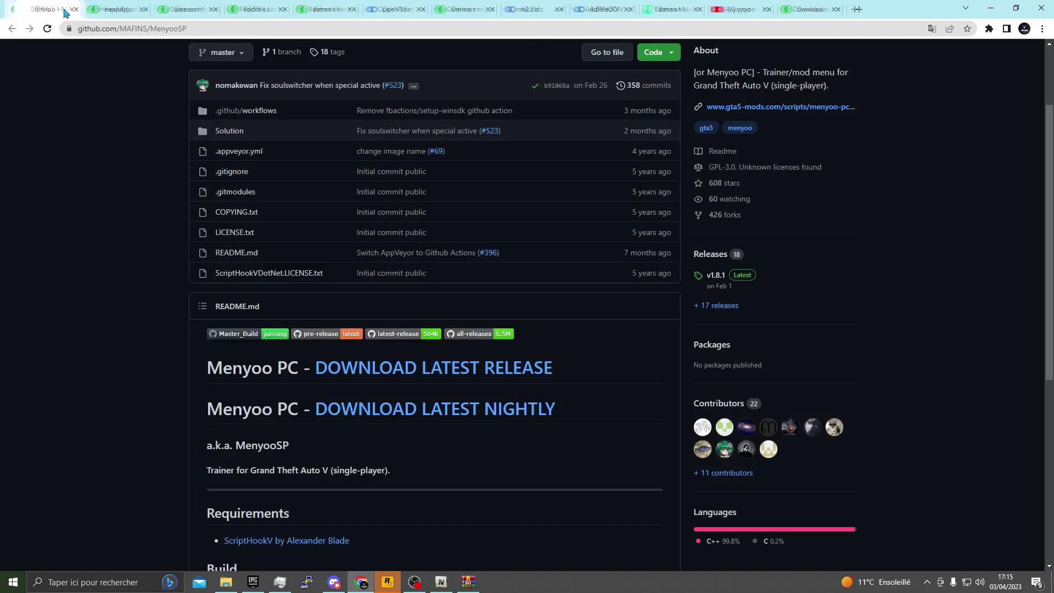
click(64, 10)
click(307, 248)
click(562, 273)
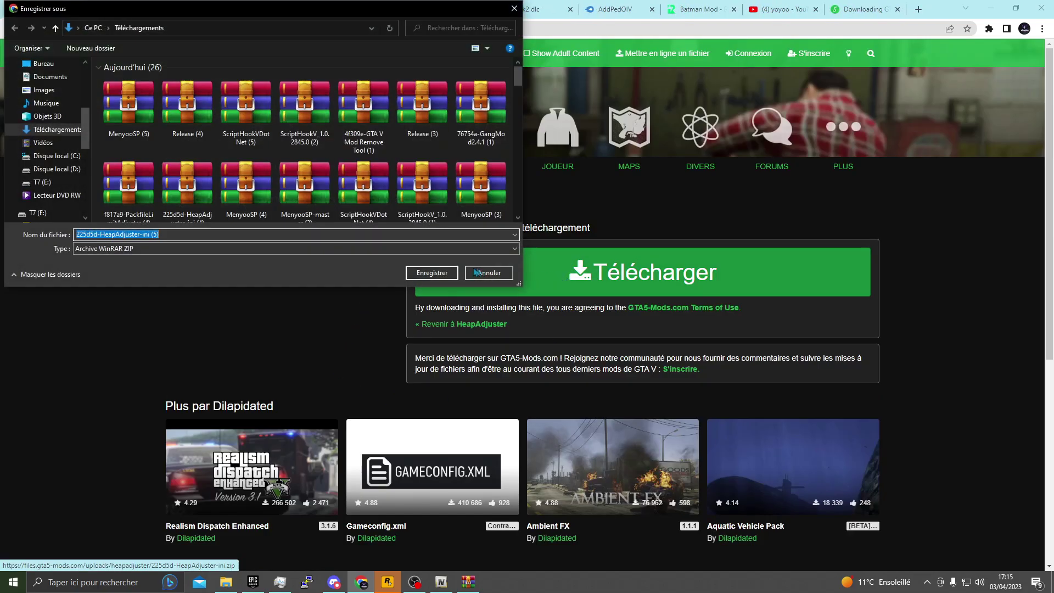
click(431, 273)
Step: Copy HeapAdjuster.ini and HeapAdjuster.asi from the downloaded archive into the GTAV folder, and minimize the archive window
click(55, 558)
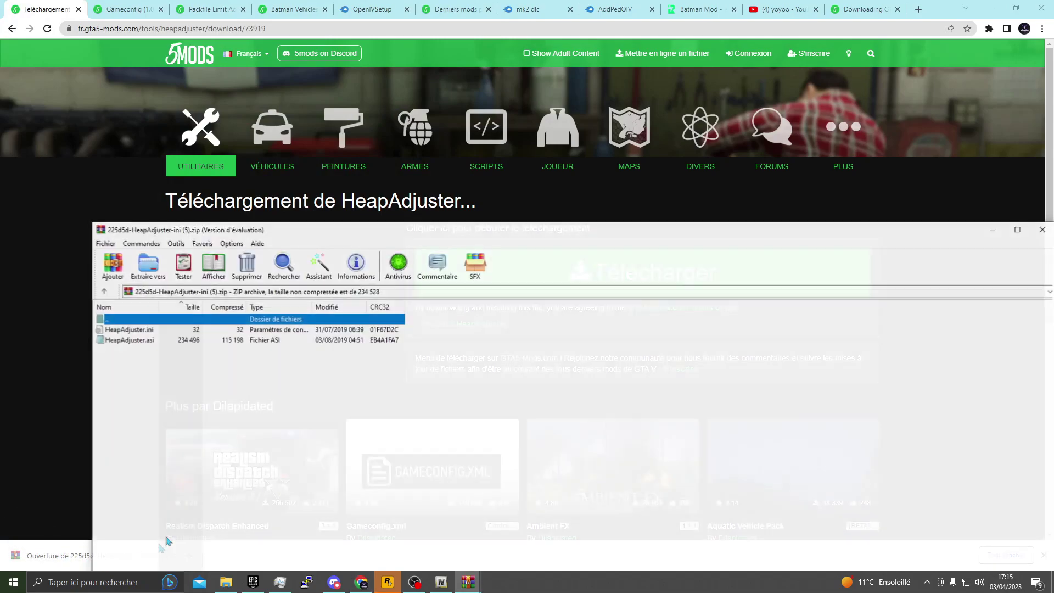
key(ctrl+a)
drag(128, 335, 774, 391)
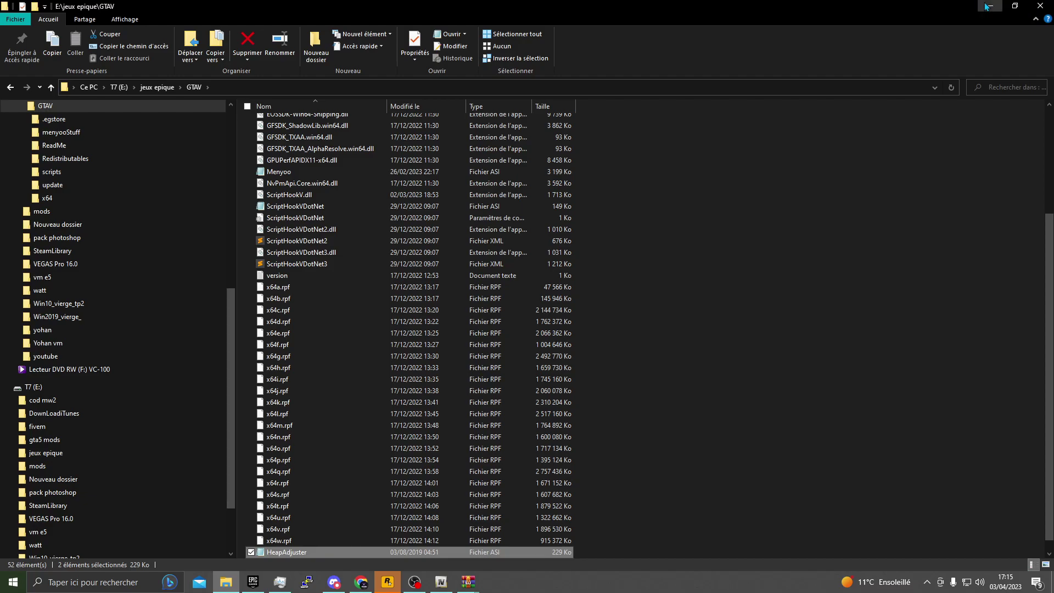
click(986, 7)
click(611, 255)
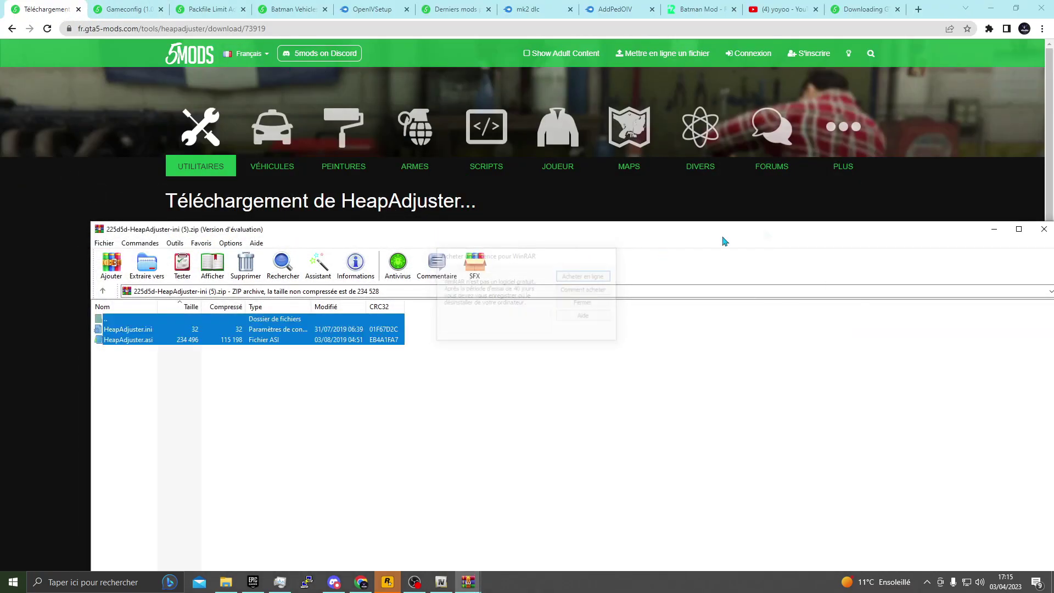
click(994, 229)
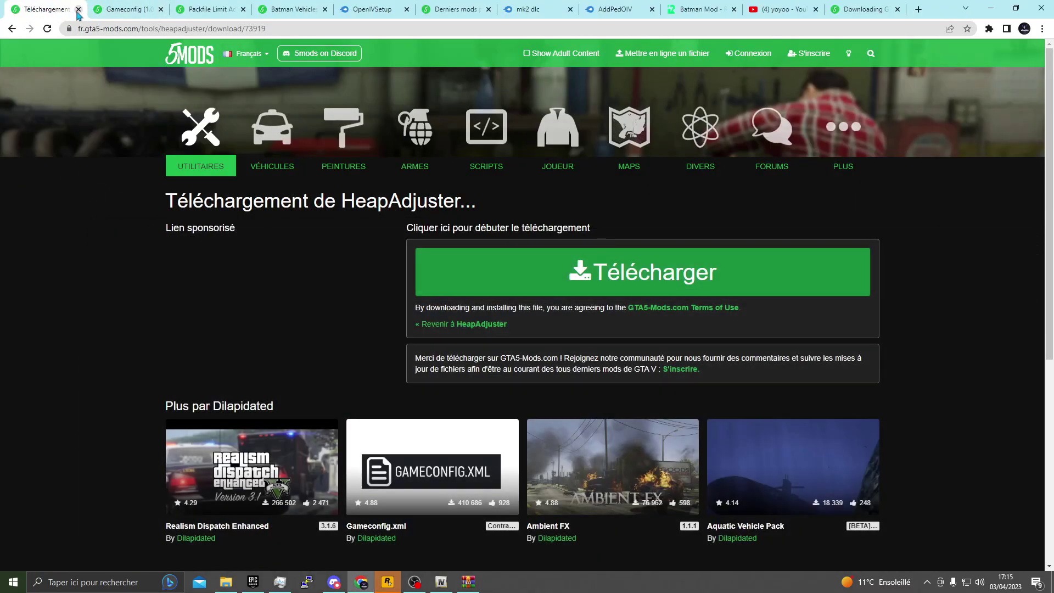
Step: Close the HeapAdjuster page and open the download page of Gameconfig (1.0.28..) for Limitless Vehicles V30
key(ctrl+w)
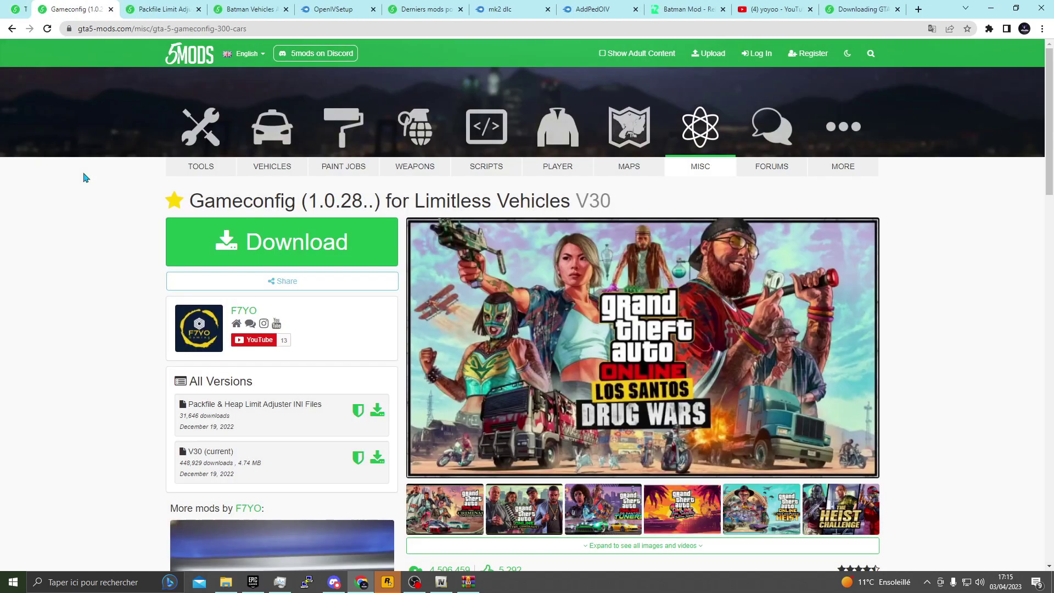
click(214, 244)
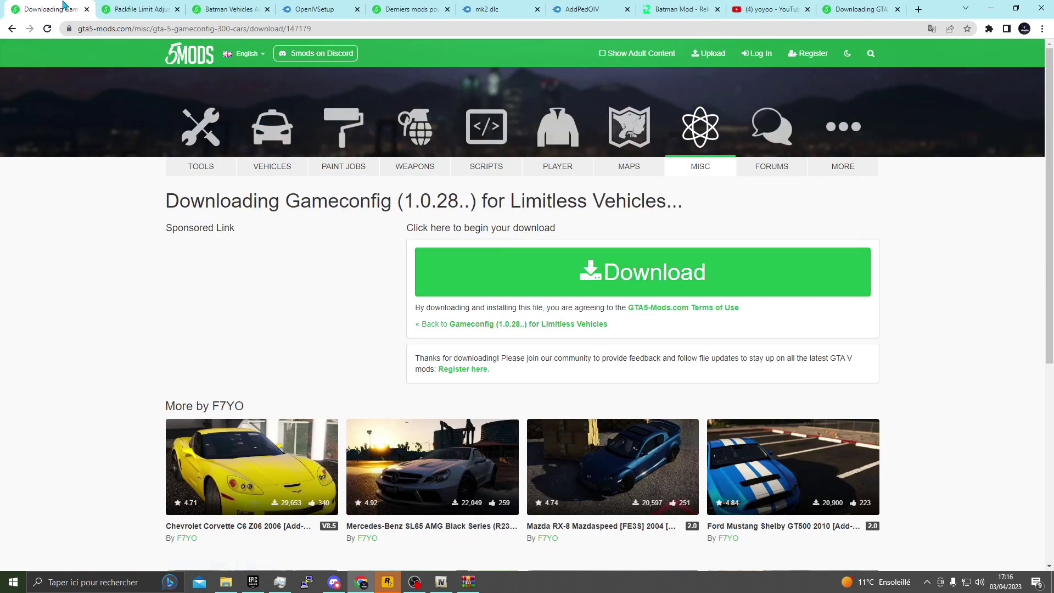
Step: Download the Packfile Limit Adjuster archive from its GTA5-Mods download page
key(ctrl+Tab)
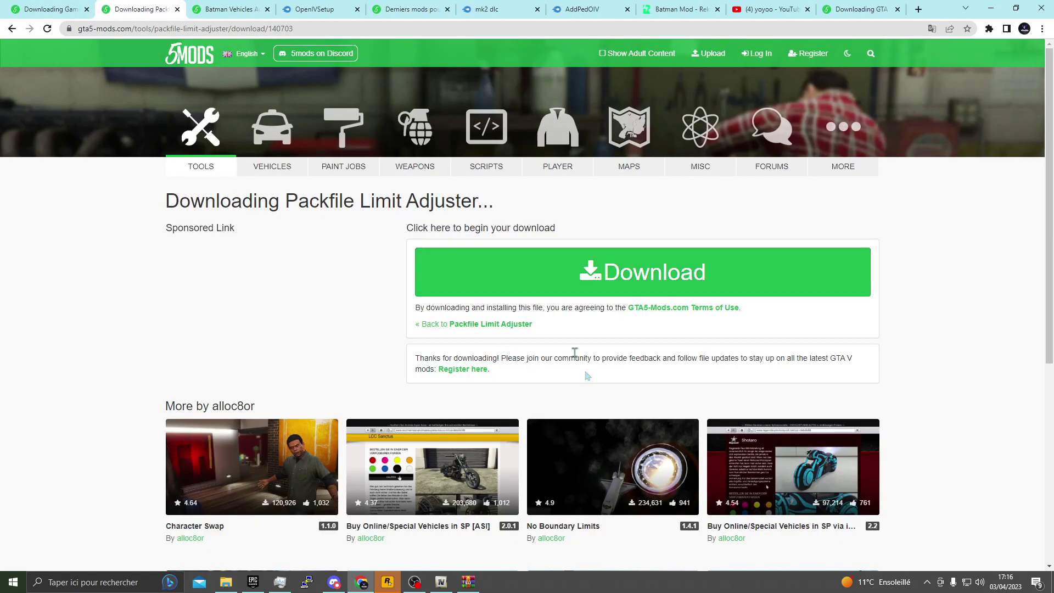
click(430, 285)
click(432, 274)
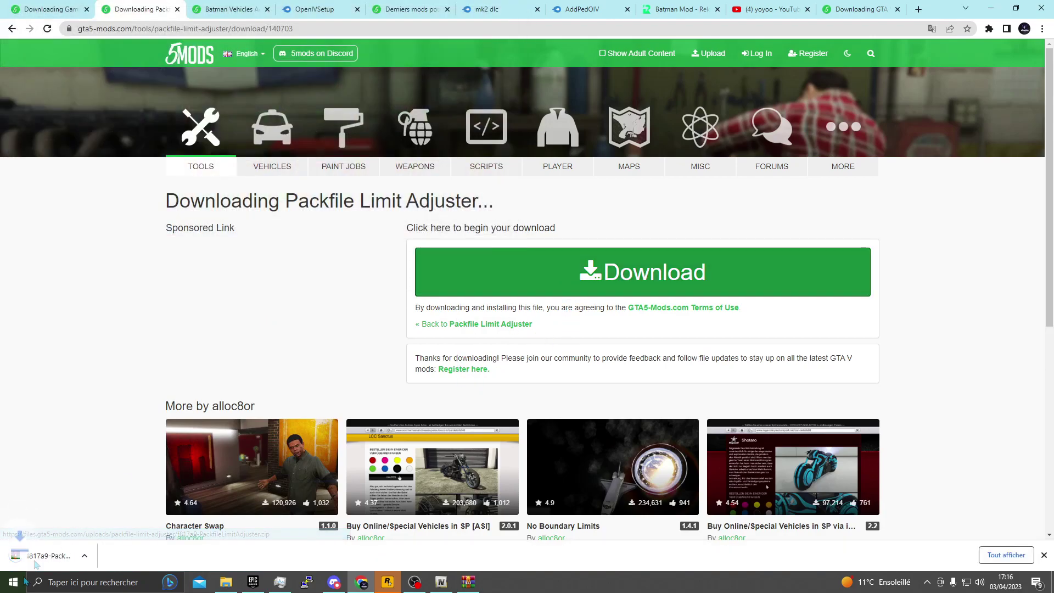
Step: Copy the PackfileLimitAdjuster INI and ASI files, without ReadMe.txt, from the archive into the GTAV folder and close the archive
click(44, 556)
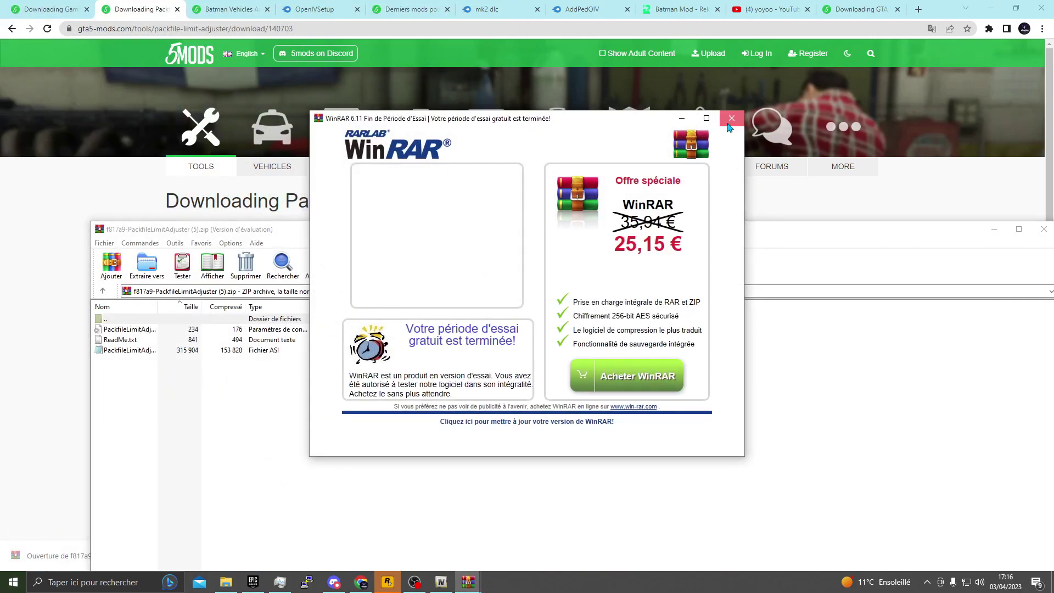
click(732, 118)
shift+click(140, 352)
ctrl+click(136, 342)
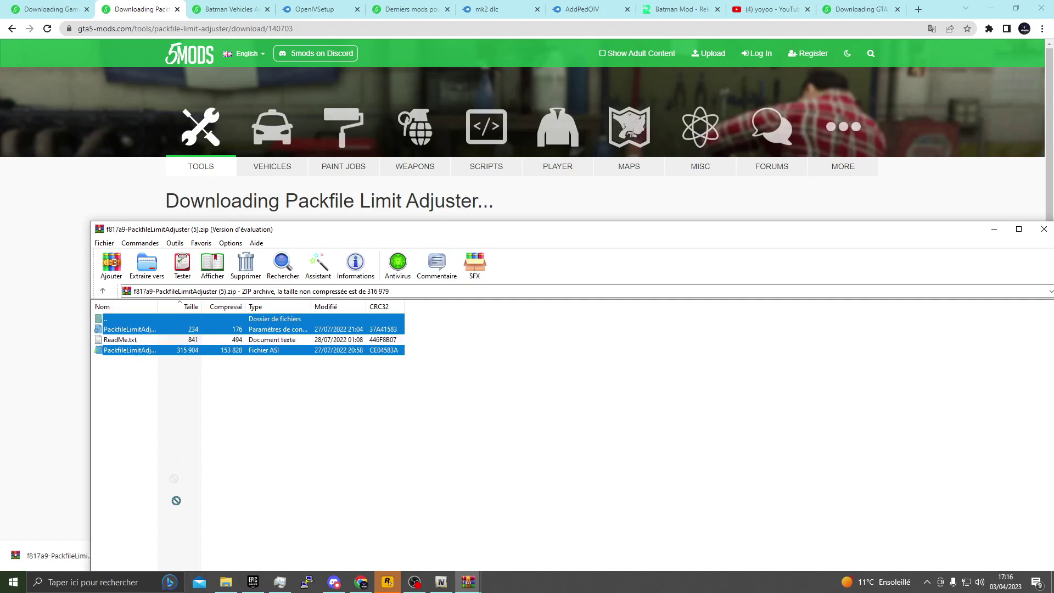
click(233, 589)
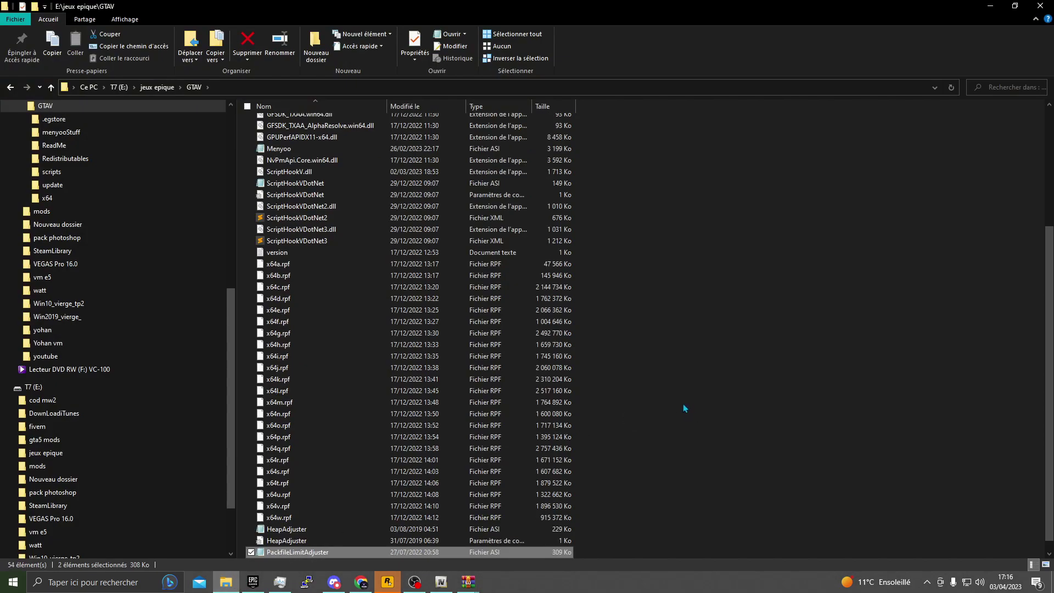
click(991, 5)
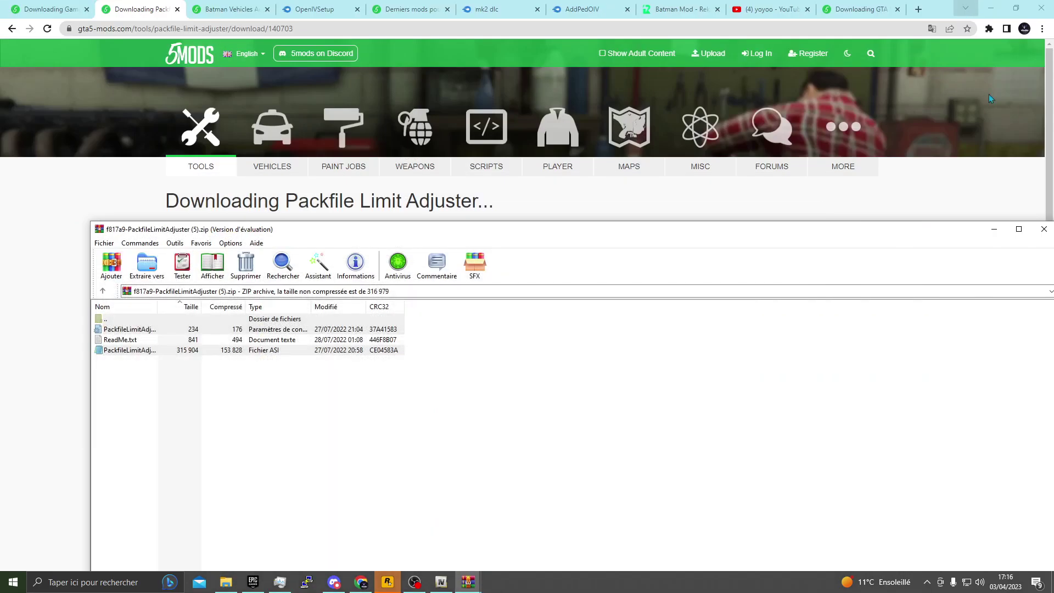
click(1045, 230)
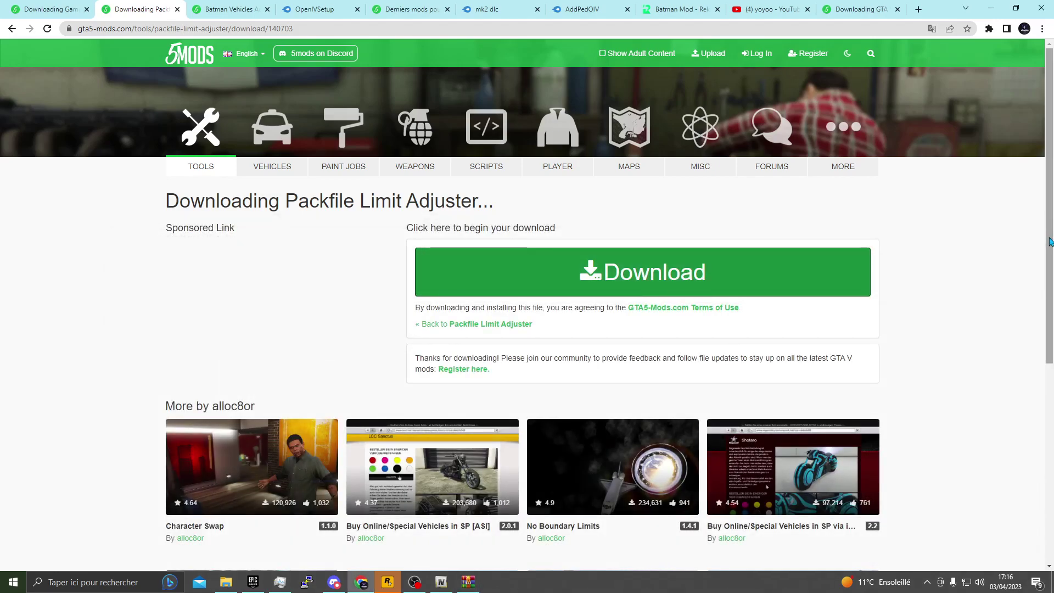
Step: Launch OpenIV and choose the Windows version of Grand Theft Auto V
key(super)
text(openiv)
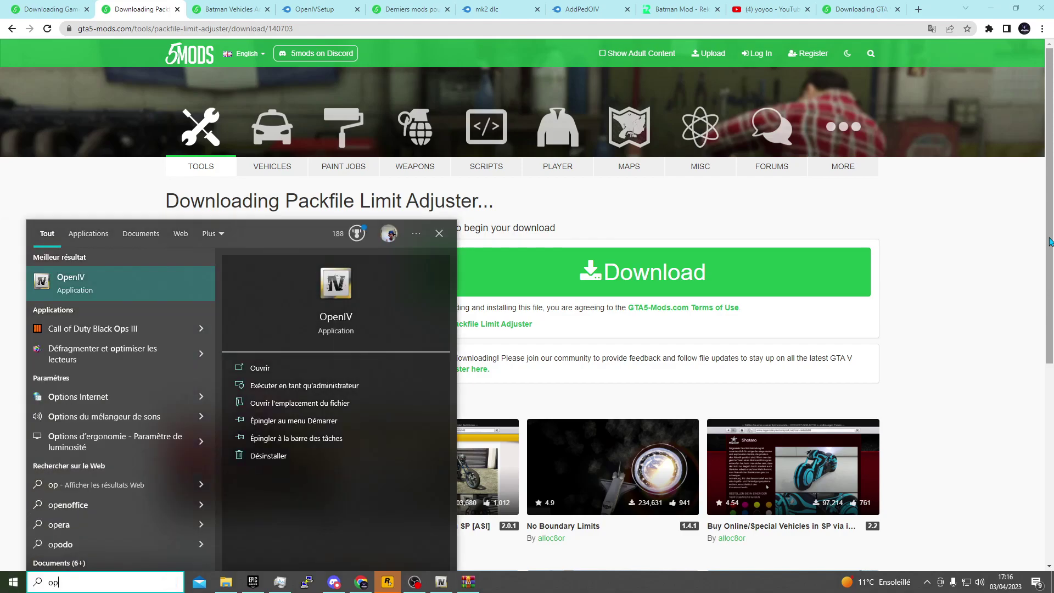
key(Return)
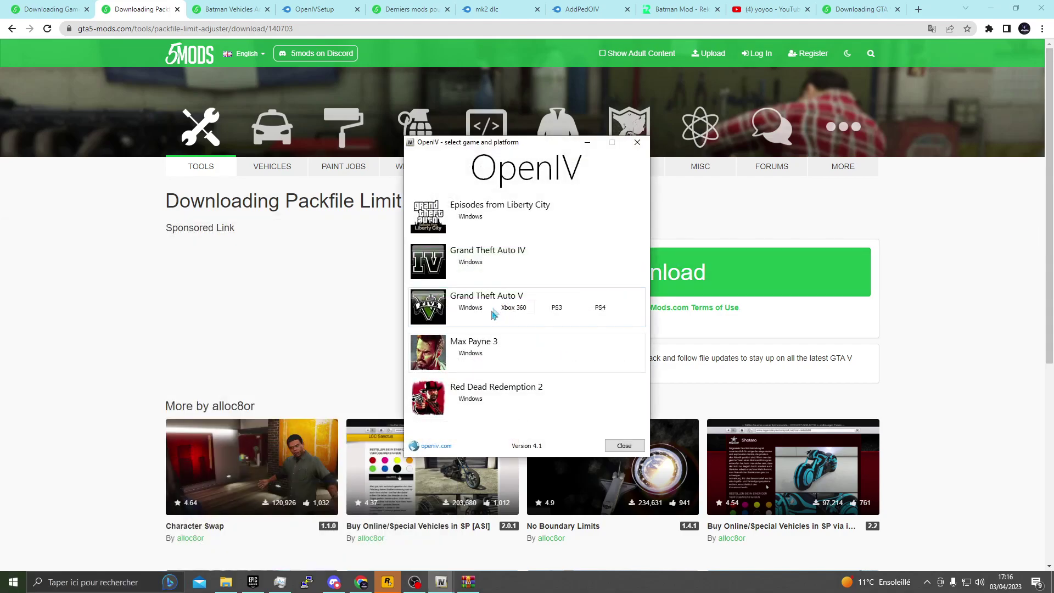
click(489, 310)
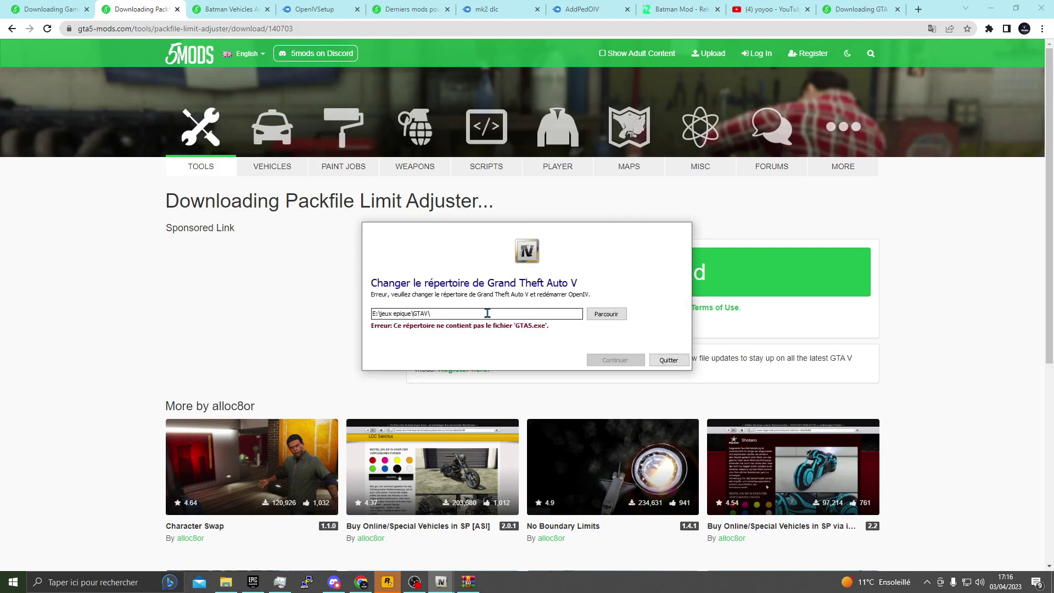
Step: Try to set the Grand Theft Auto V directory to the GTAV folder inside jeux epique on the T7 (E:) drive
click(607, 314)
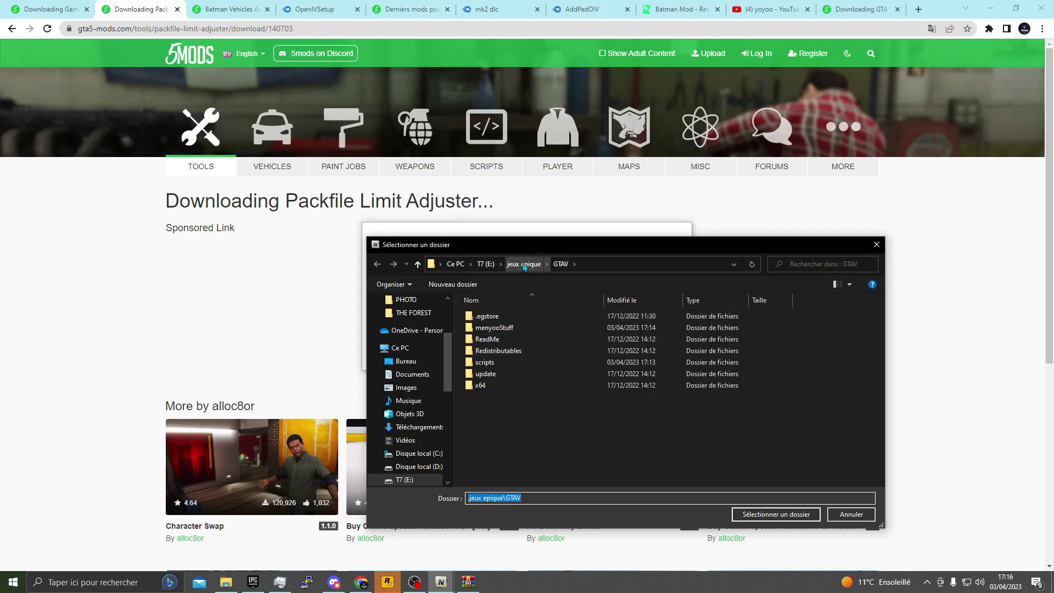
click(524, 265)
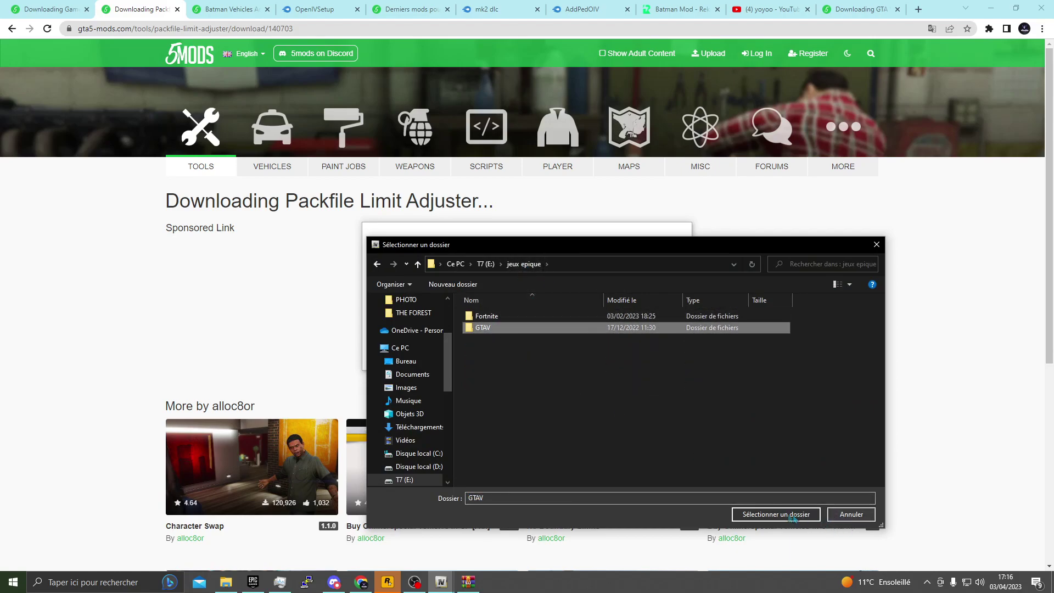
click(793, 514)
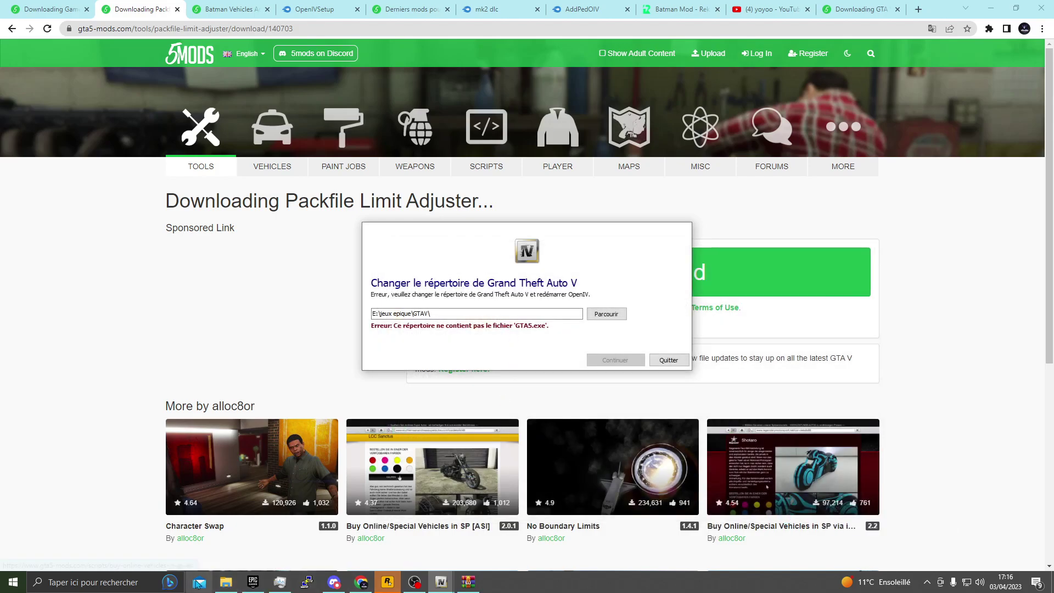
Step: Switch to File Explorer and look through the GTAV folder's files and the folder tree for the missing GTA5.exe
click(226, 582)
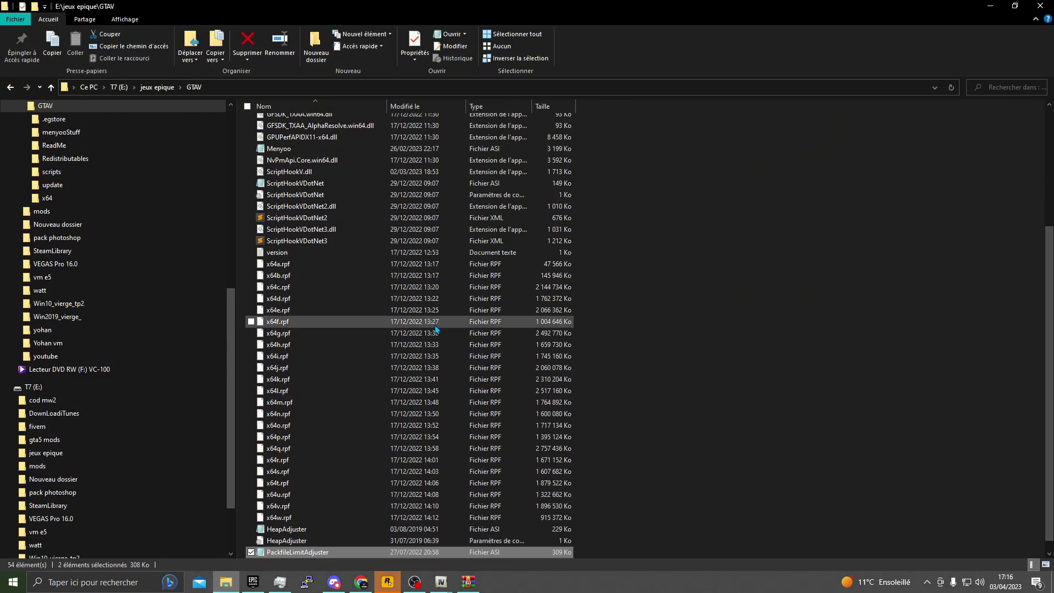
scroll(434, 329, up, 5)
scroll(434, 330, down, 6)
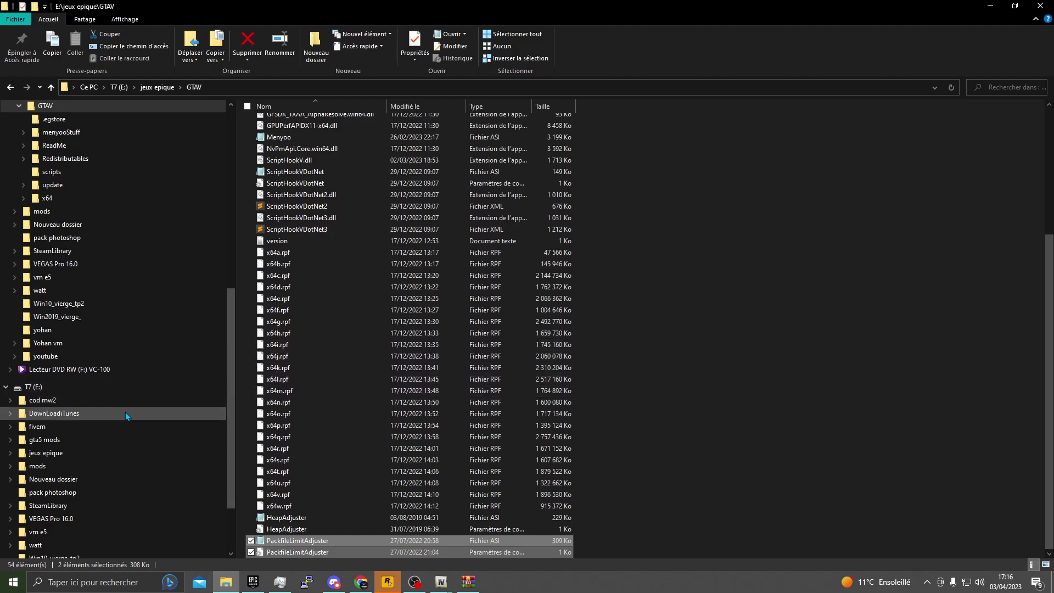
scroll(85, 237, up, 3)
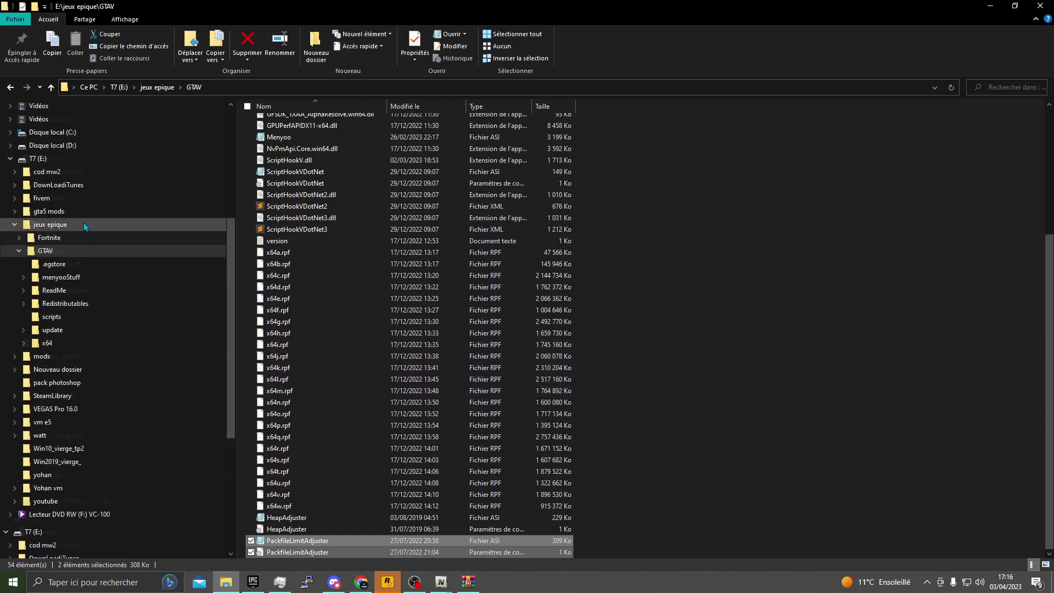
scroll(85, 236, up, 5)
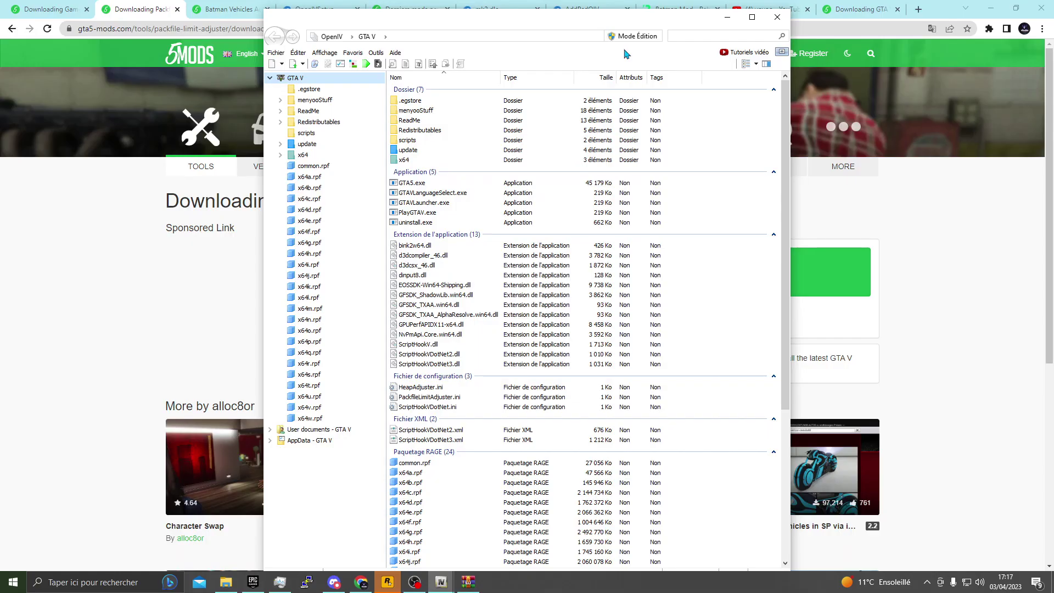
Step: Check the GTA V directory in OpenIV's game options and close the options
click(379, 55)
click(379, 66)
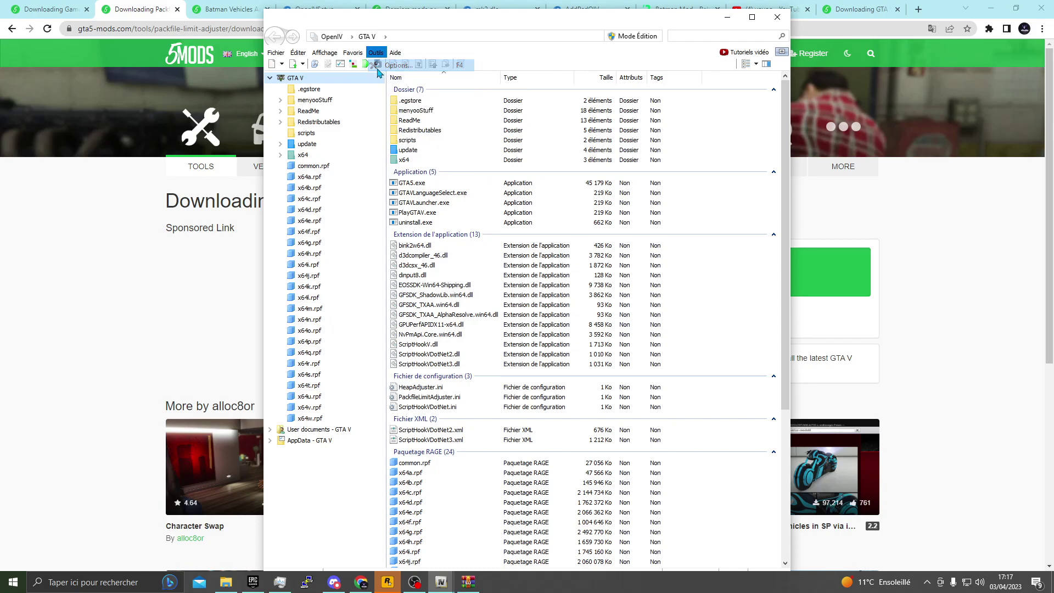
click(433, 168)
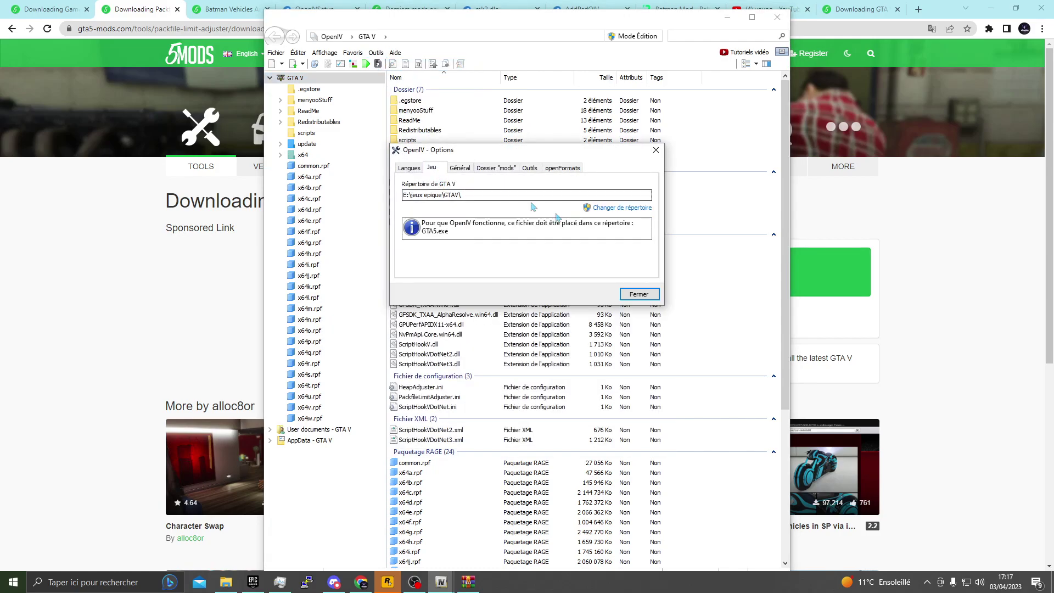
click(638, 295)
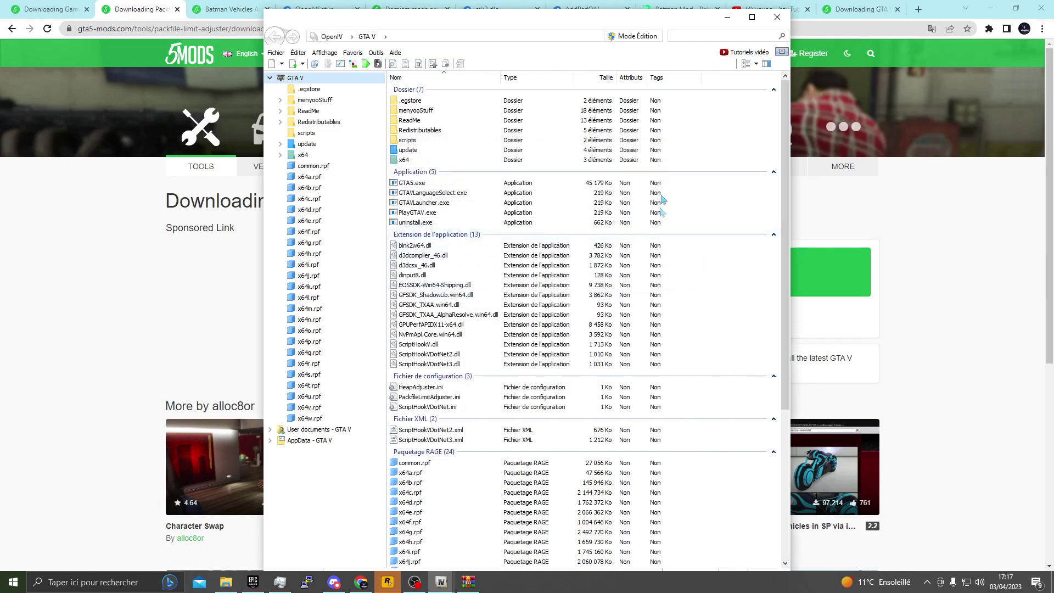
Step: Enable edit mode in OpenIV and install the OpenIV.ASI and openCamera plugins with the ASI Manager
click(634, 36)
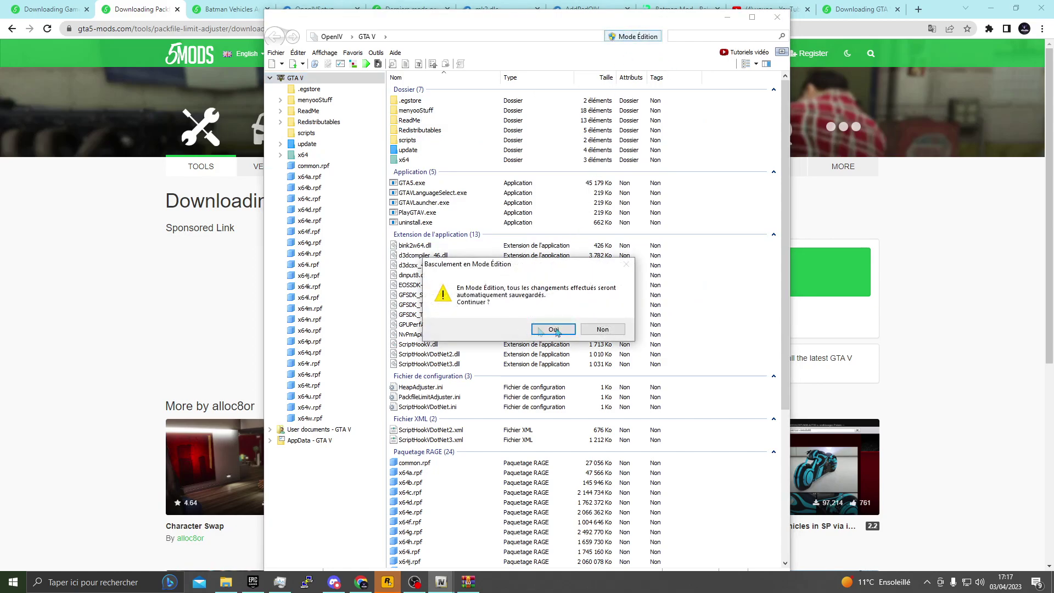
click(554, 330)
click(414, 126)
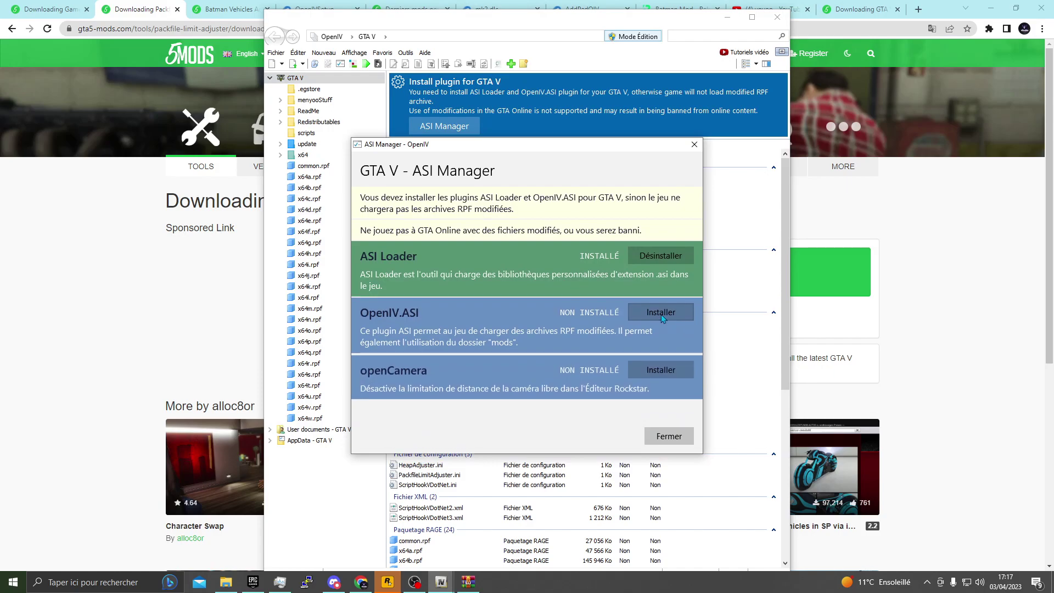
click(664, 314)
click(665, 351)
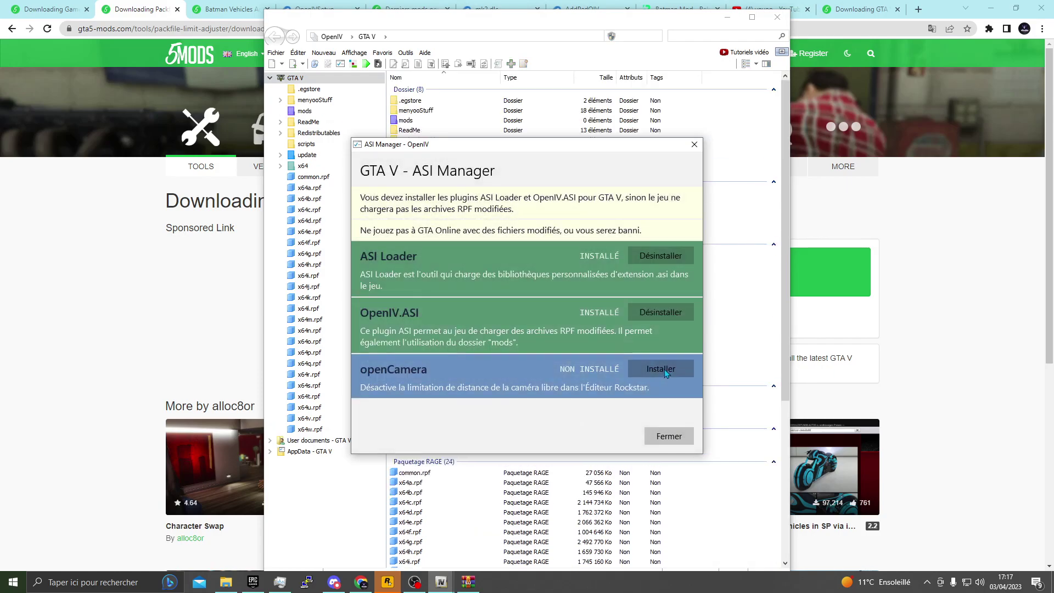
click(671, 365)
click(669, 434)
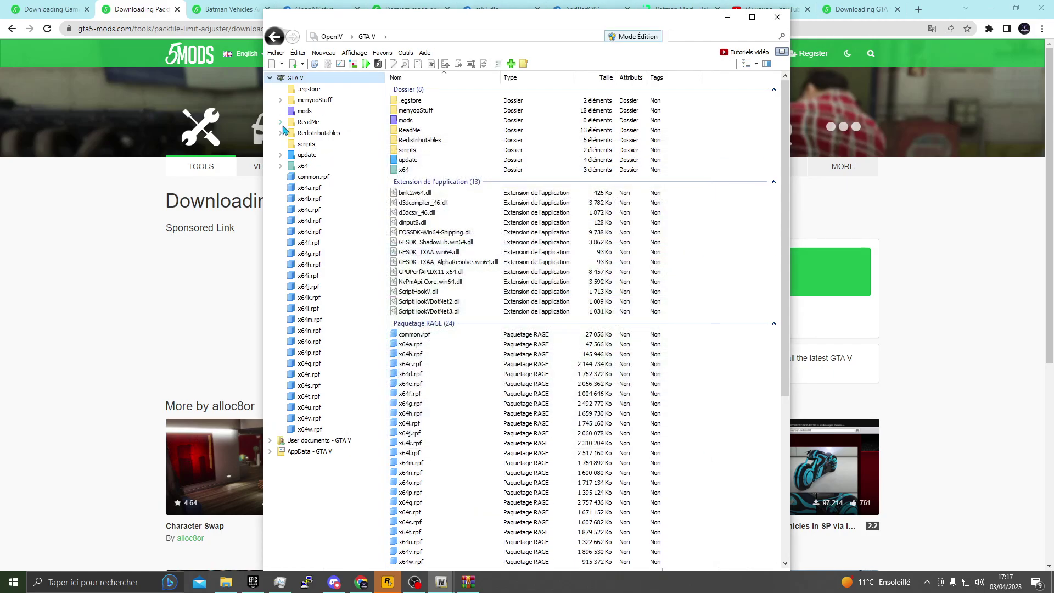
Step: Open dlc.rpf in update\x64\dlcpacks\mpairraces and copy it to the mods folder
double_click(418, 160)
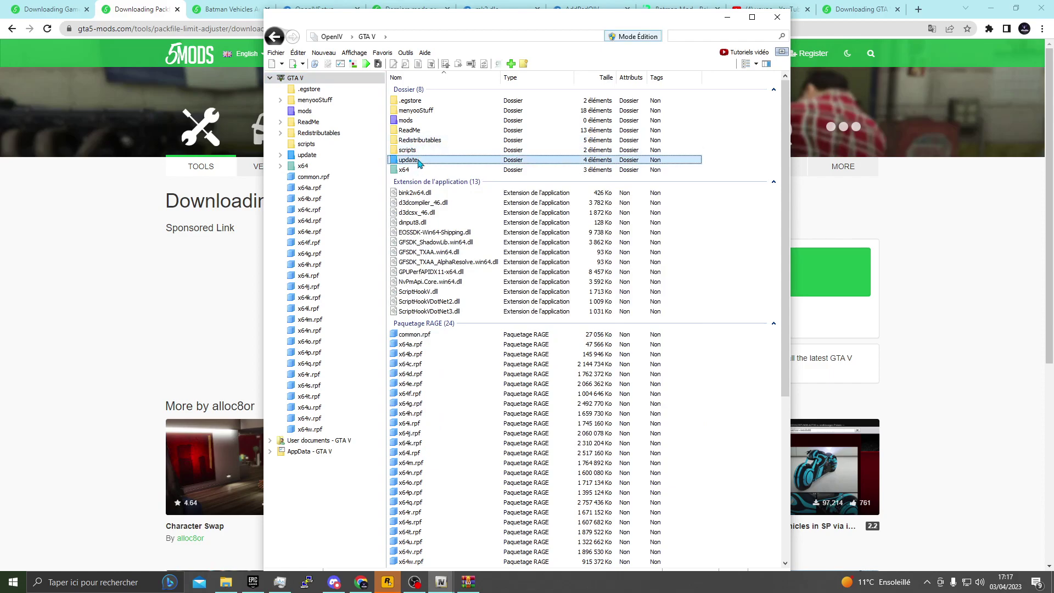
double_click(422, 101)
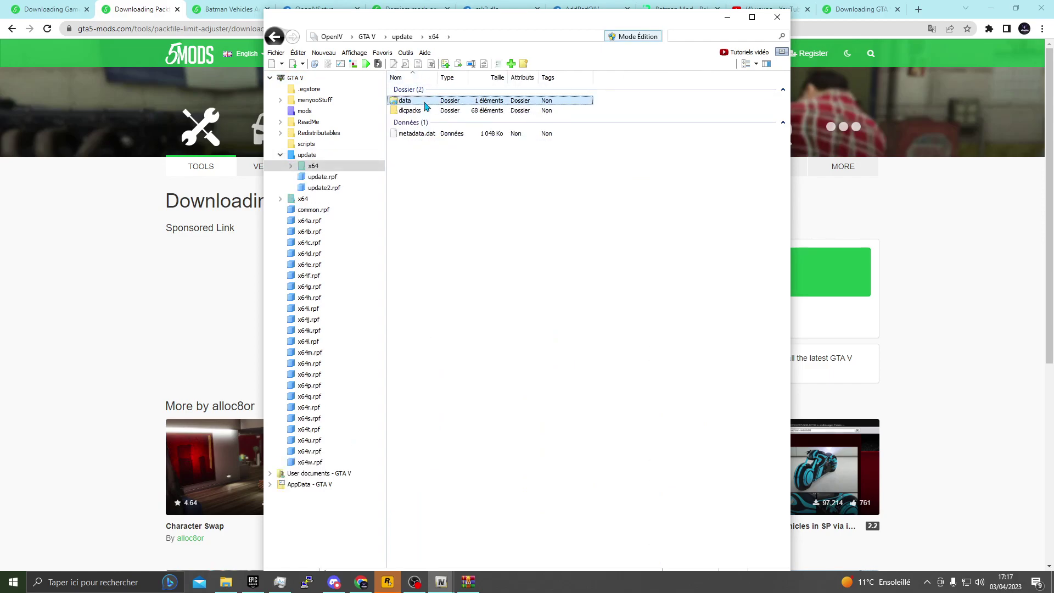
click(427, 112)
double_click(426, 112)
double_click(470, 101)
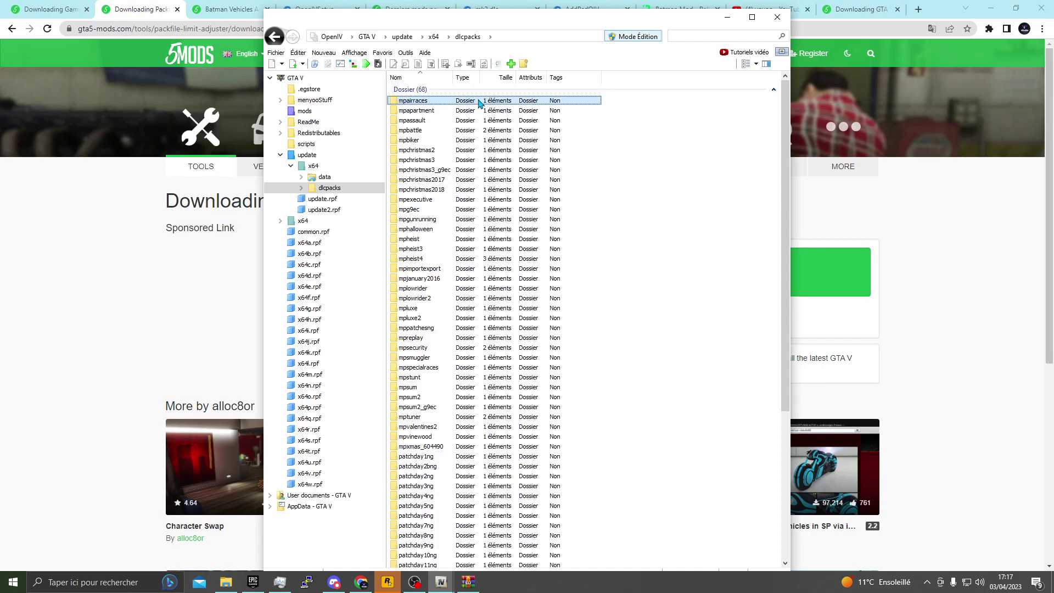
double_click(443, 105)
click(471, 113)
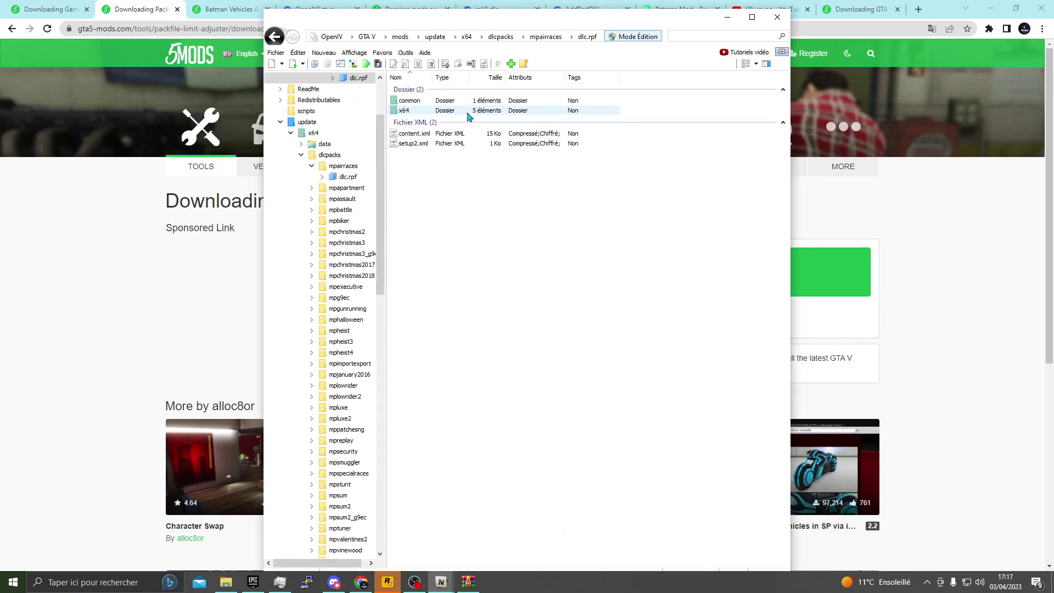
click(270, 38)
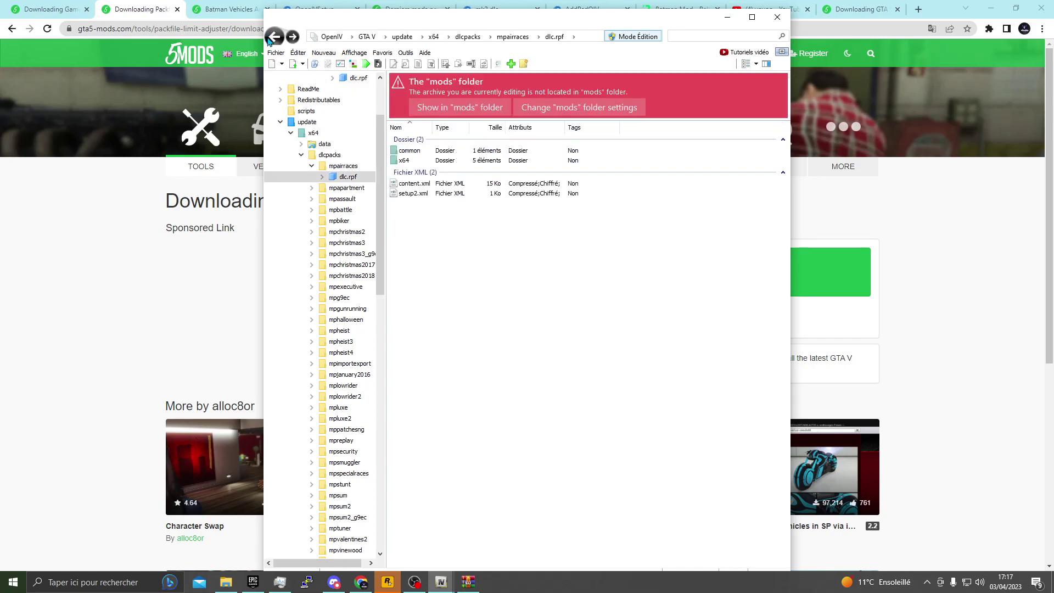
Step: Open update.rpf in the game's original update folder and copy it to the mods folder
click(280, 122)
click(318, 122)
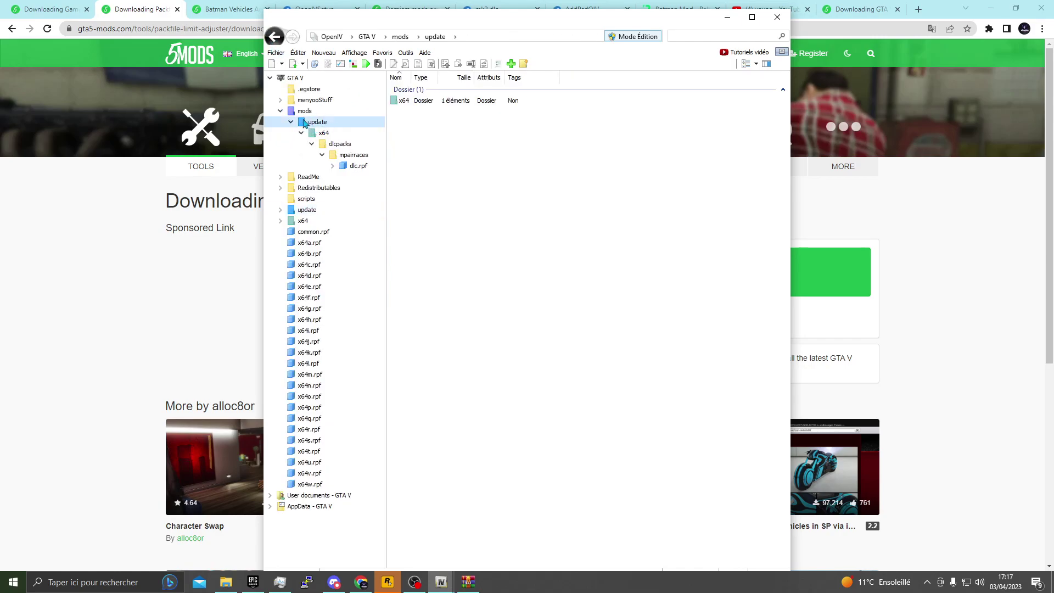
click(307, 211)
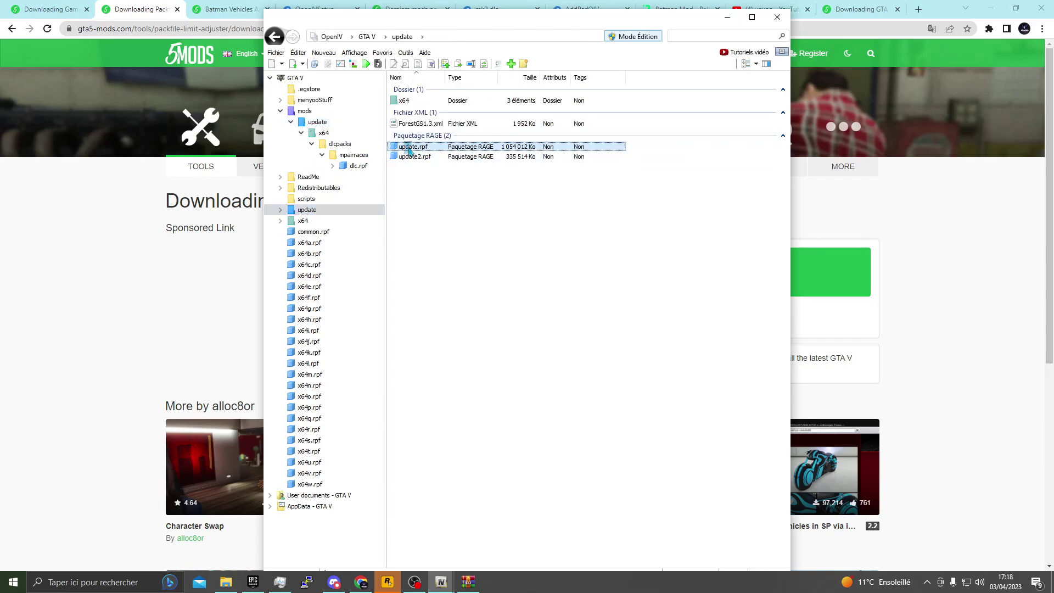
double_click(405, 148)
click(434, 109)
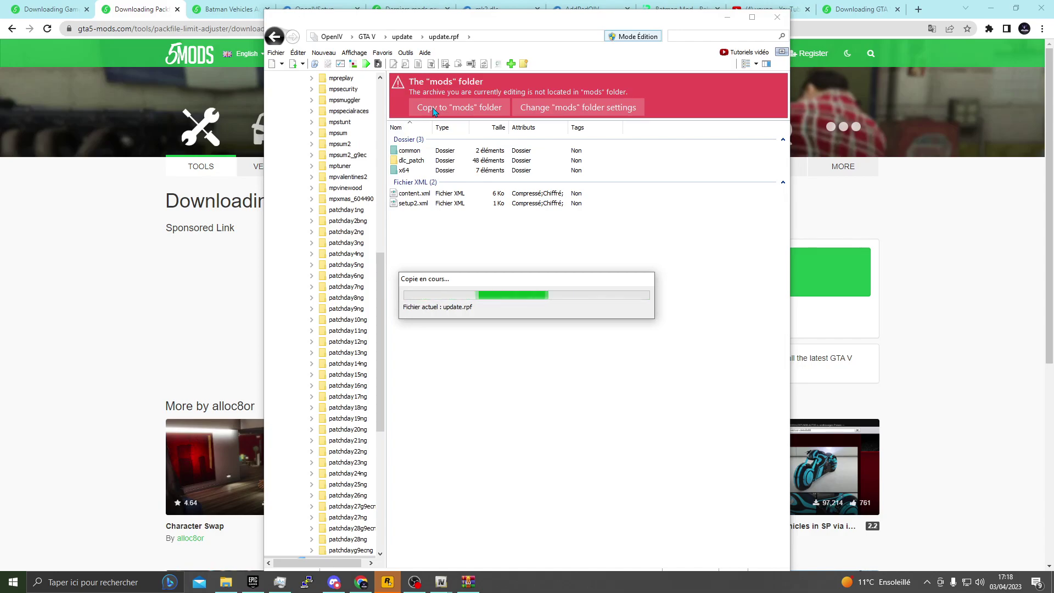
Step: Switch to Chrome, close the Packfile Limit Adjuster page, and download and open the Gameconfig for Limitless Vehicles archive
click(147, 358)
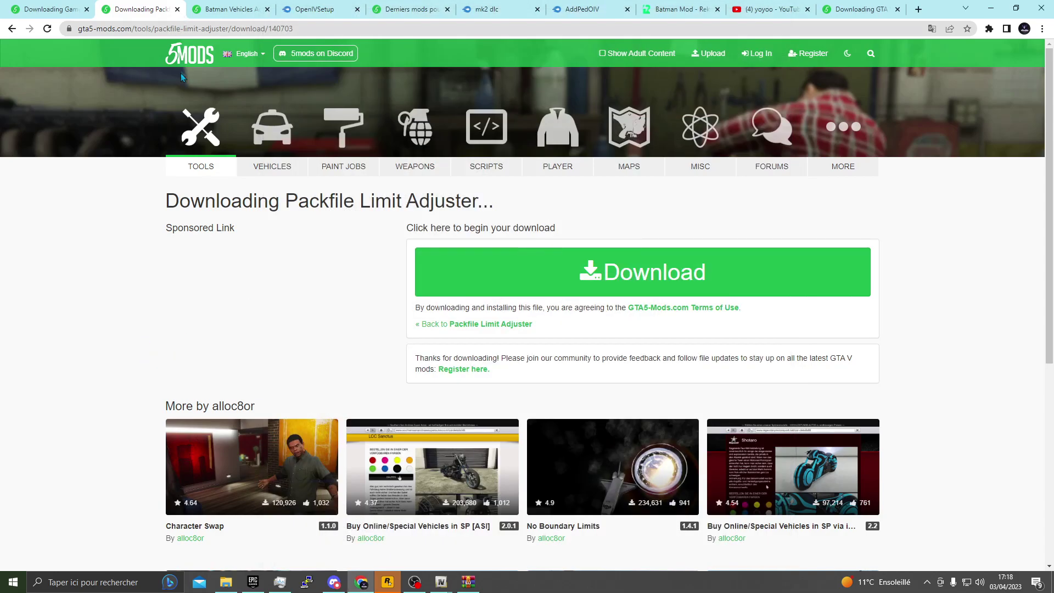
click(177, 10)
click(49, 9)
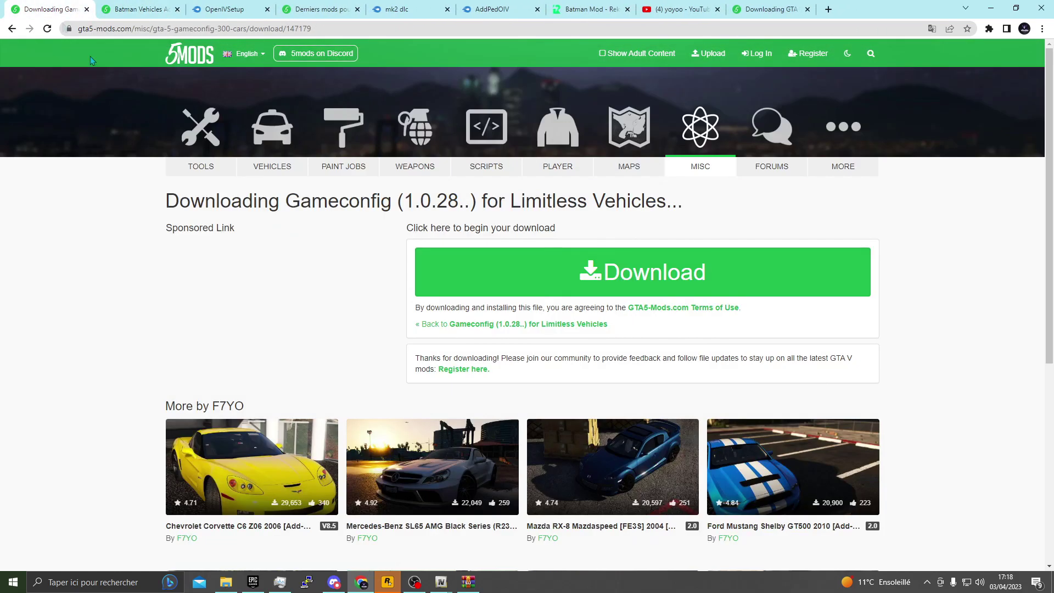
click(487, 277)
click(429, 271)
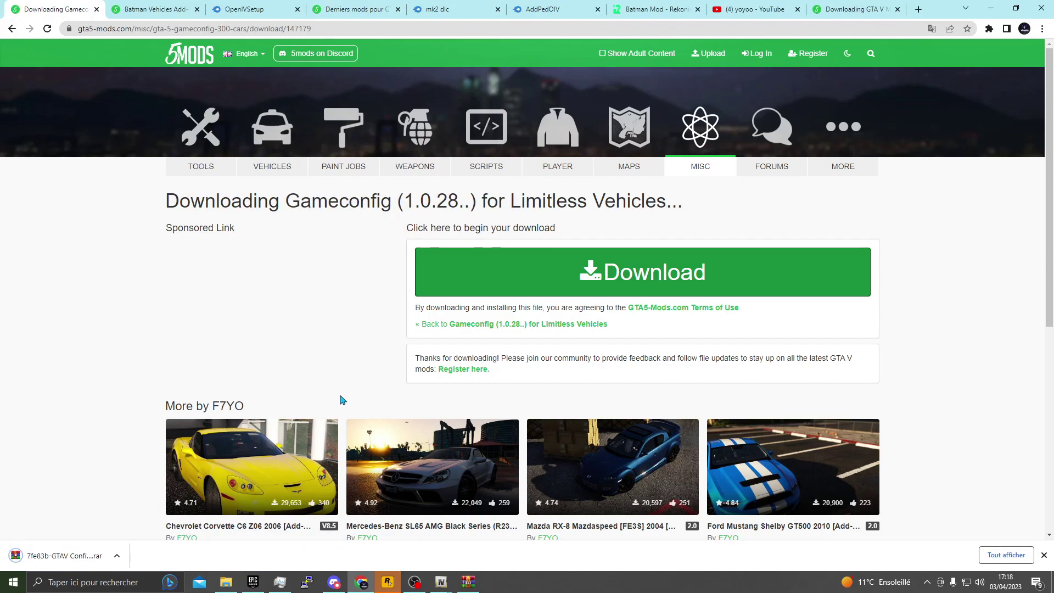
click(54, 560)
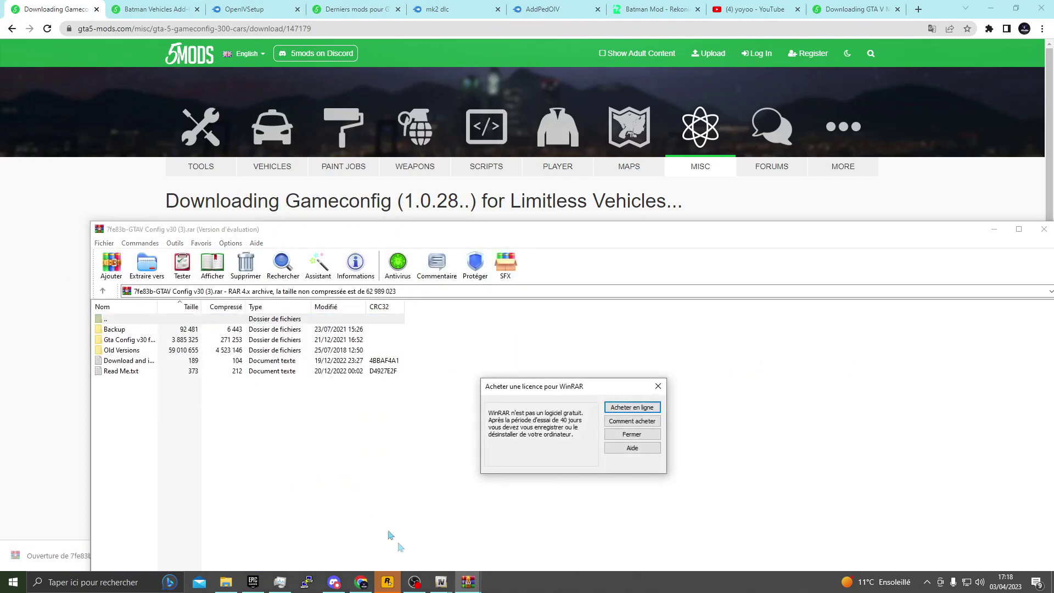
click(659, 386)
Step: Switch to OpenIV and open the common\data folder inside the mods copy of update.rpf
mouse_move(441, 582)
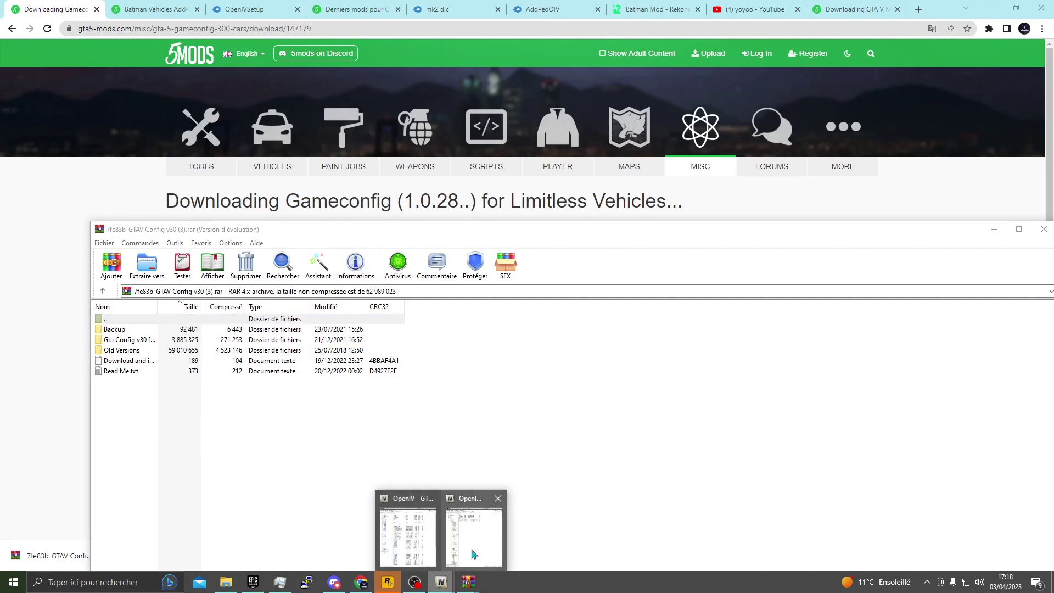
click(473, 554)
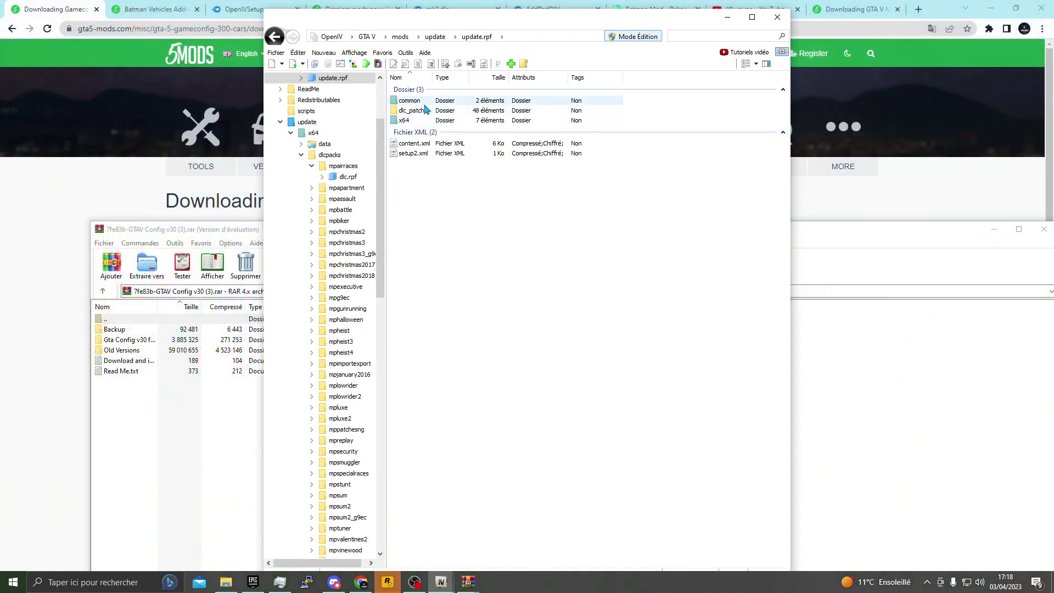
click(425, 104)
double_click(425, 102)
double_click(425, 102)
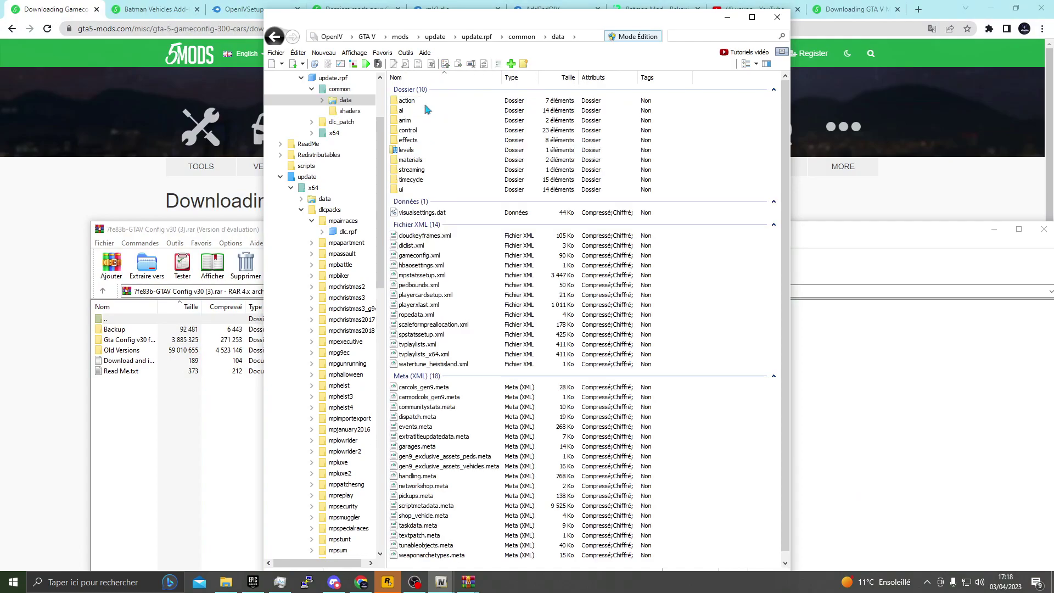
Step: Copy gameconfig.xml from the archive's Gta Config v30, For More Mods, 0,5x traffic folder into the common\data folder in OpenIV
click(152, 384)
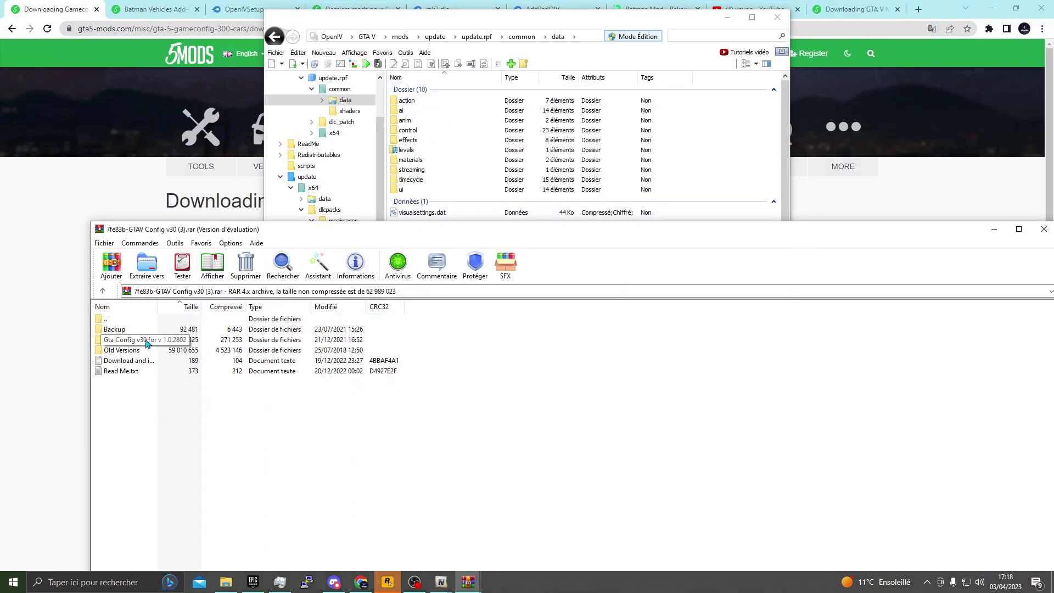
double_click(147, 341)
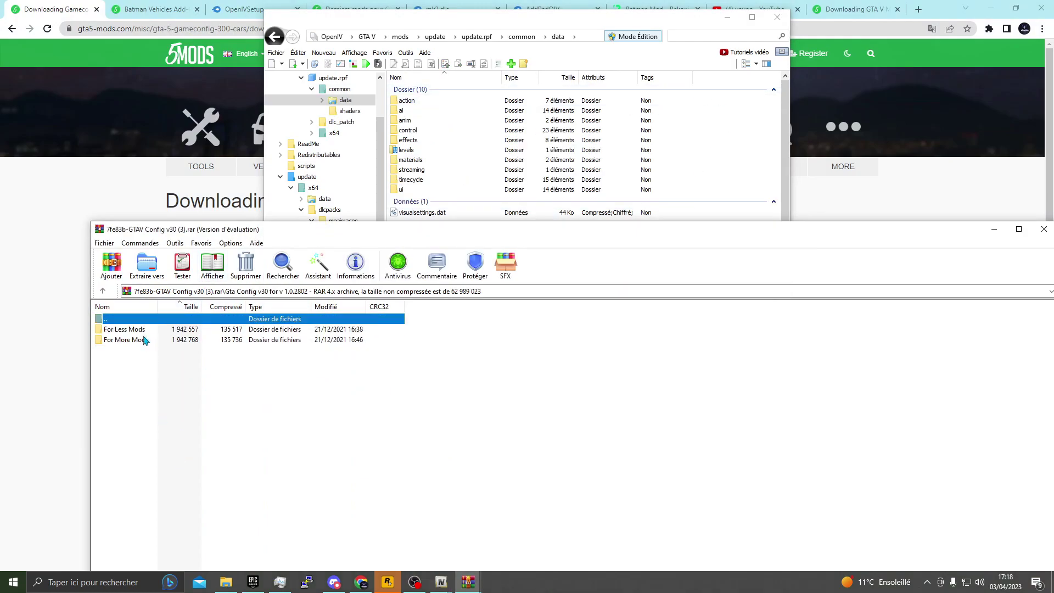
double_click(146, 339)
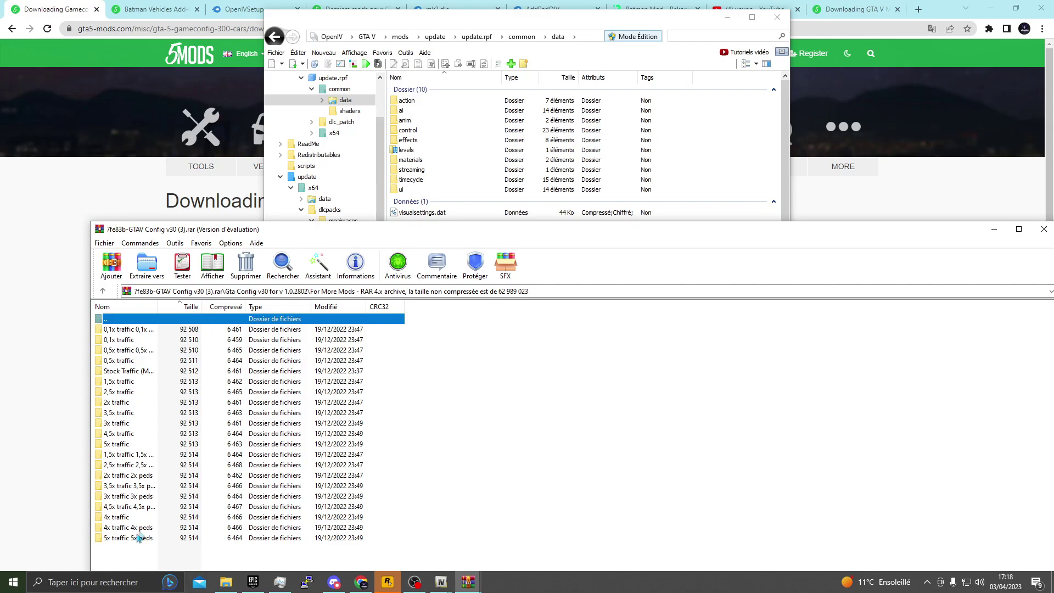
double_click(119, 361)
drag(122, 333, 599, 227)
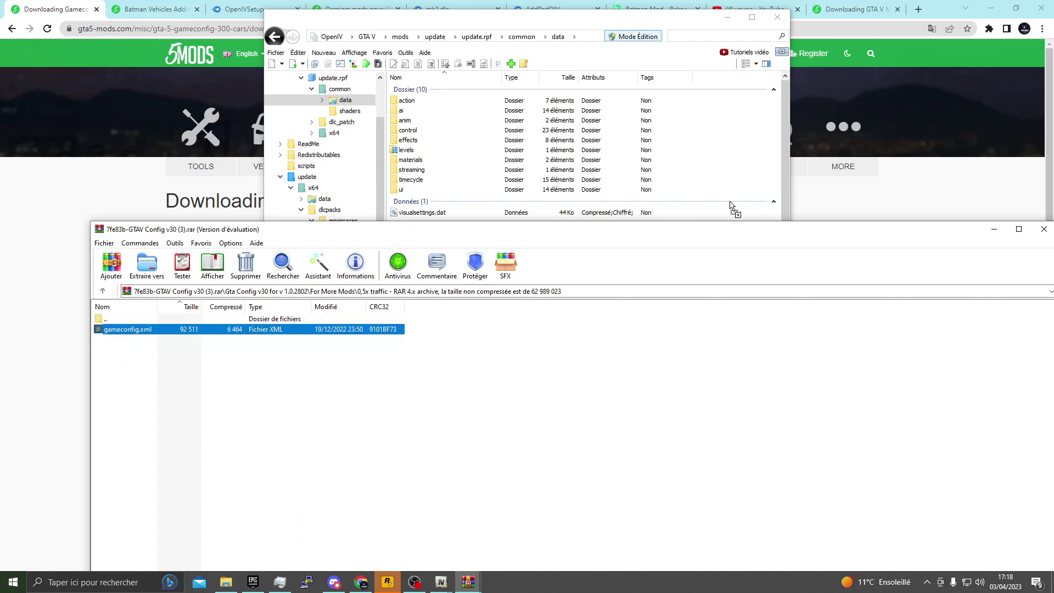
drag(731, 206, 760, 145)
click(732, 103)
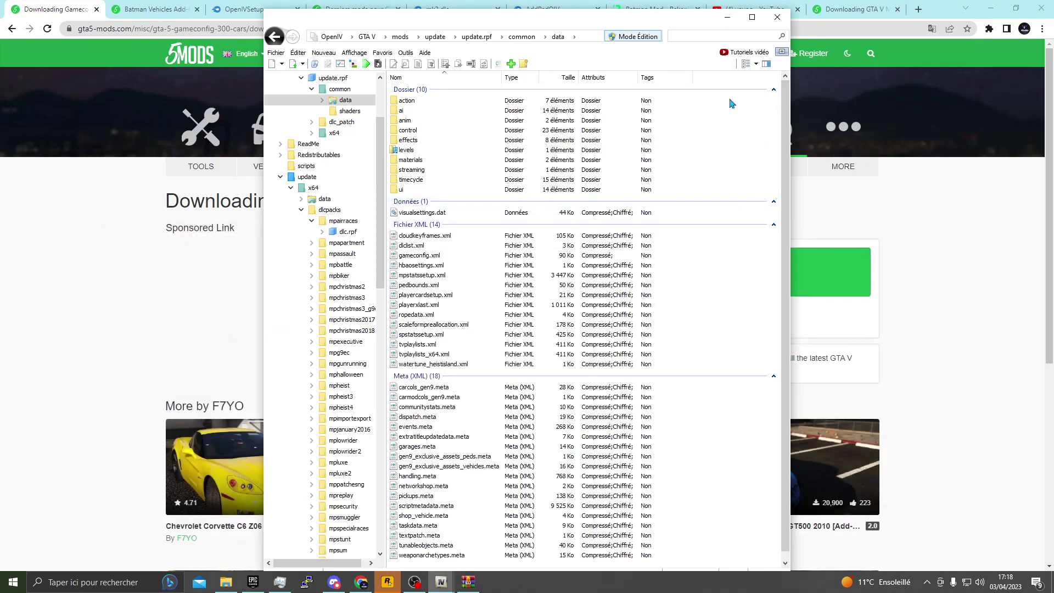
Step: Close the Gameconfig page in Chrome and save the mk2 dlc archive from MediaFire to the Téléchargements folder
click(97, 10)
scroll(187, 175, up, 2)
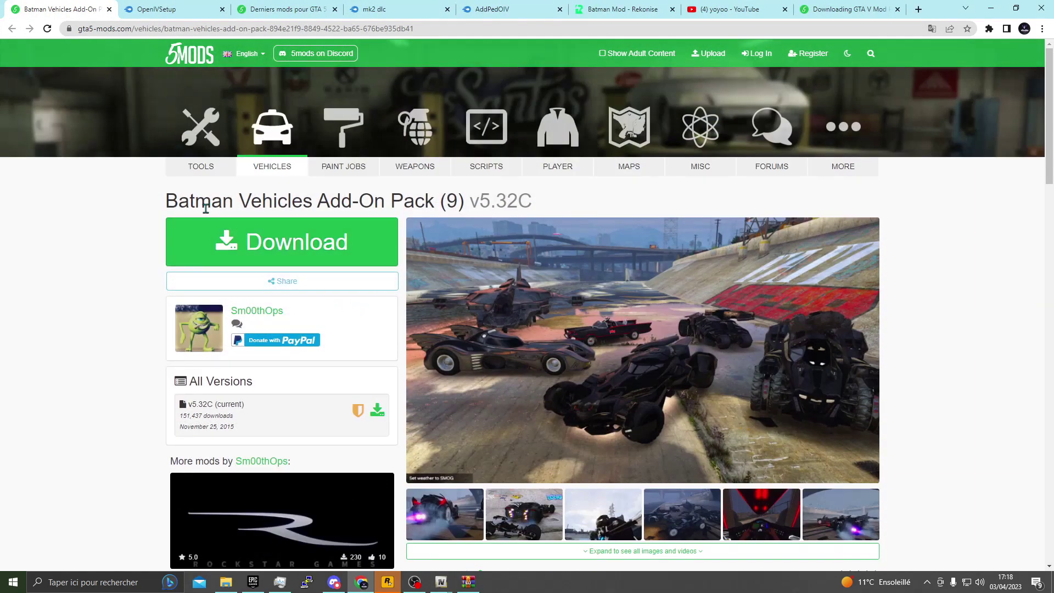
drag(393, 10, 170, 9)
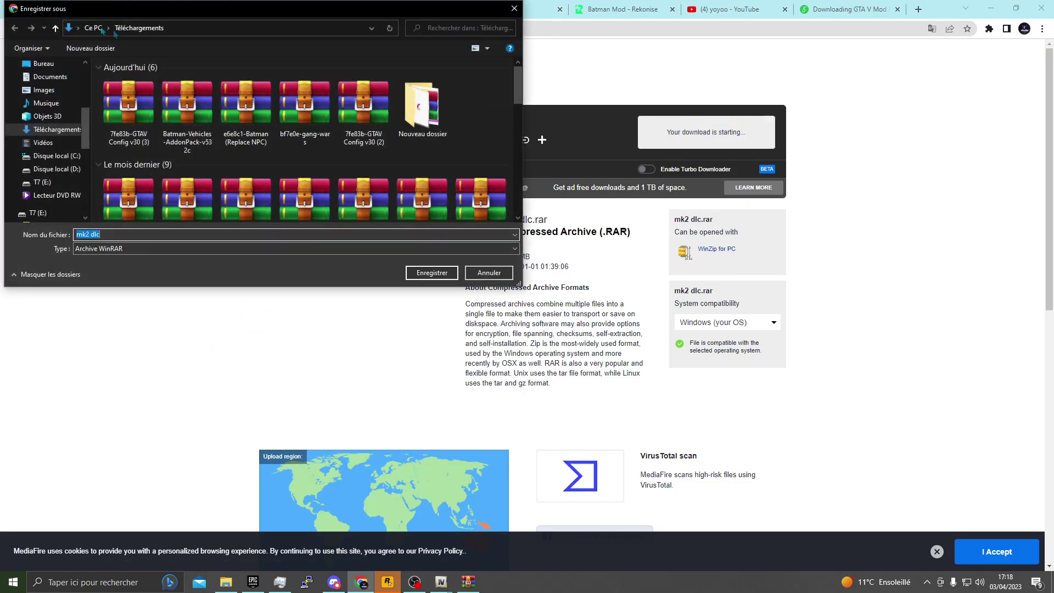
click(429, 275)
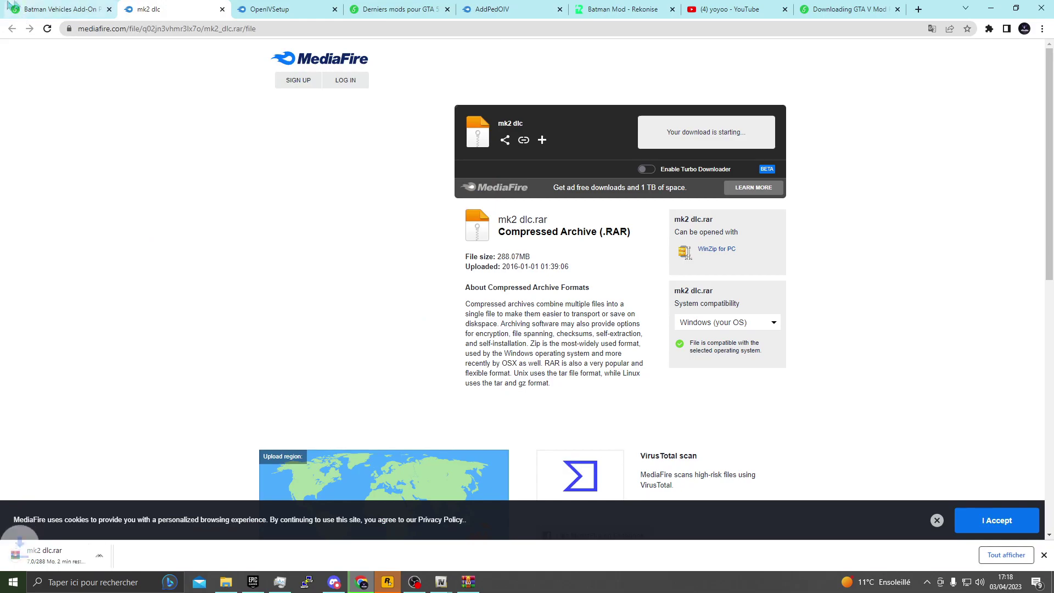
Step: Download the Batman Vehicles Add-On Pack and save it as Batman-Vehicles-AddonPack-v532c (1) in the Téléchargements folder
click(38, 9)
click(227, 231)
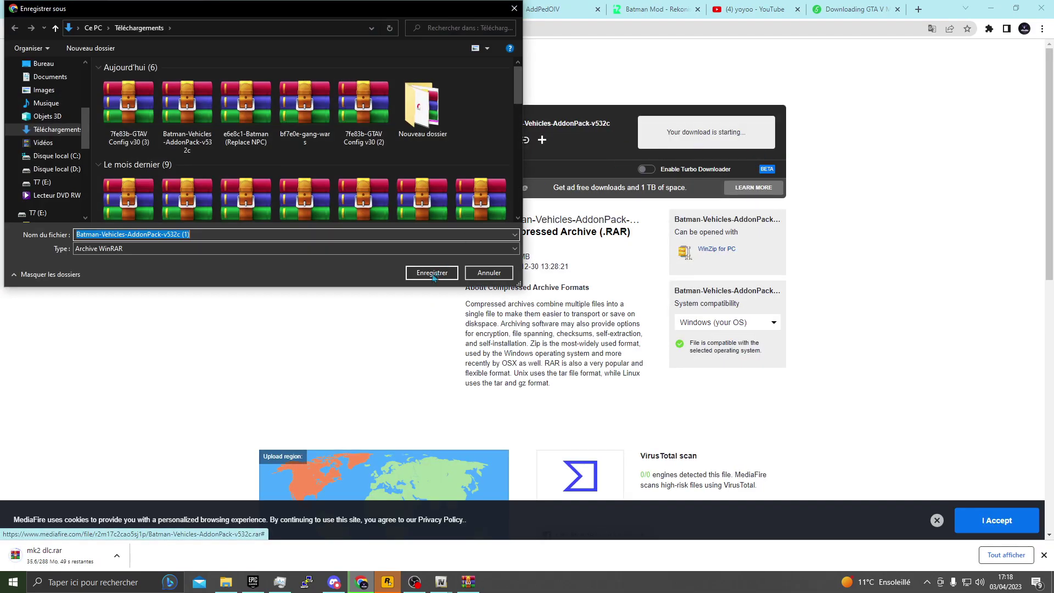
click(439, 277)
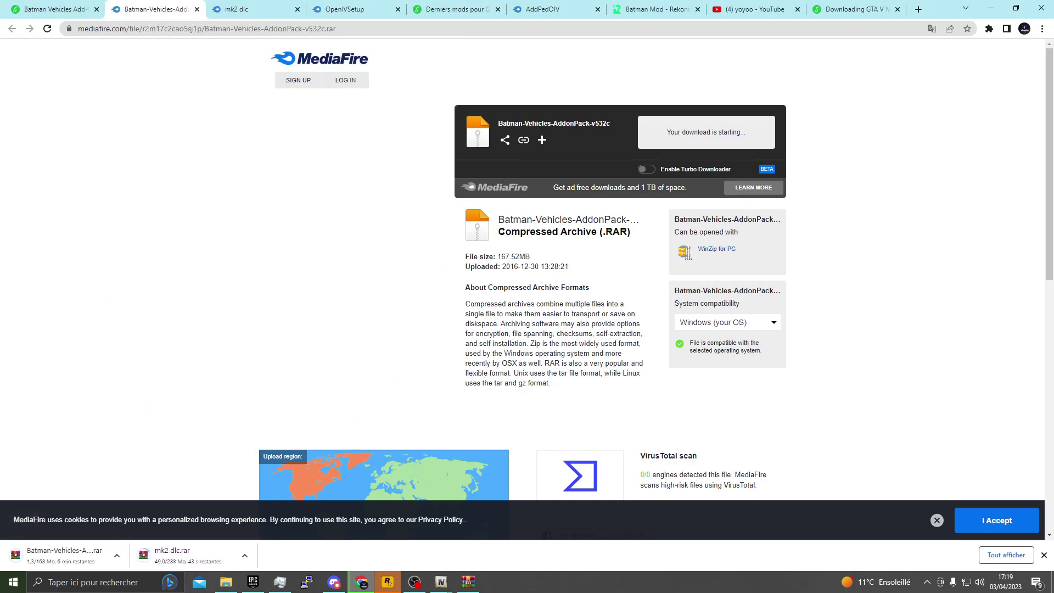
Step: Open the downloaded Batman Vehicles archive in WinRAR and enter its Batman-Vehicles-AddonPack-v532c folder
mouse_move(444, 589)
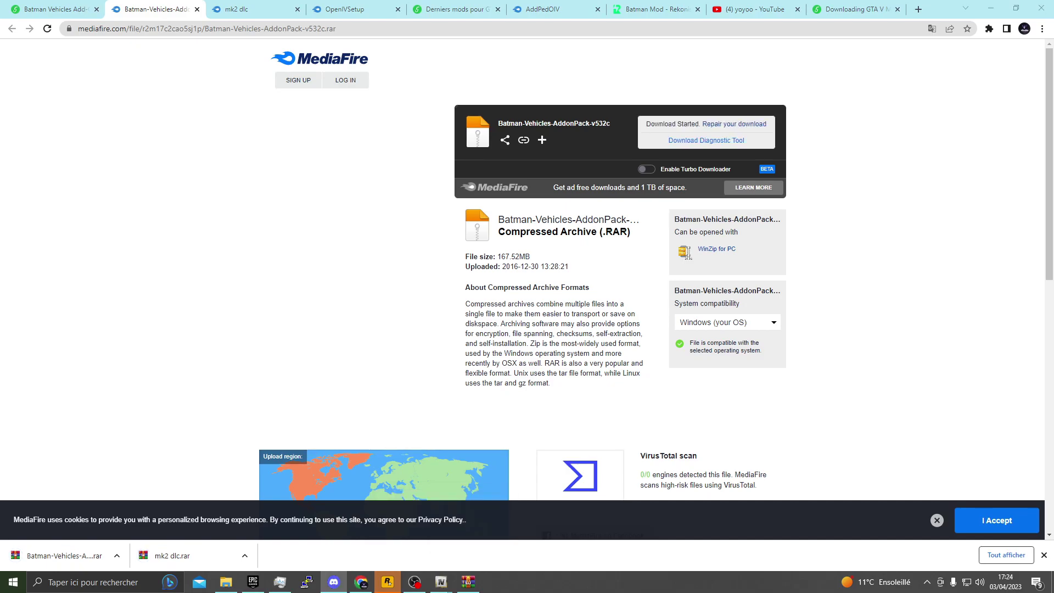
click(72, 556)
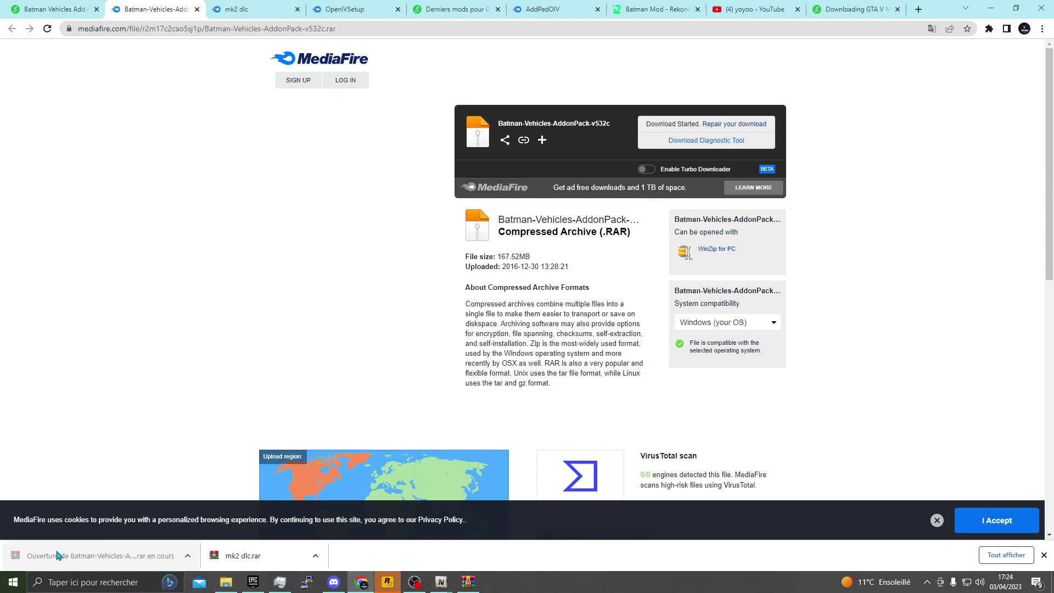
double_click(149, 330)
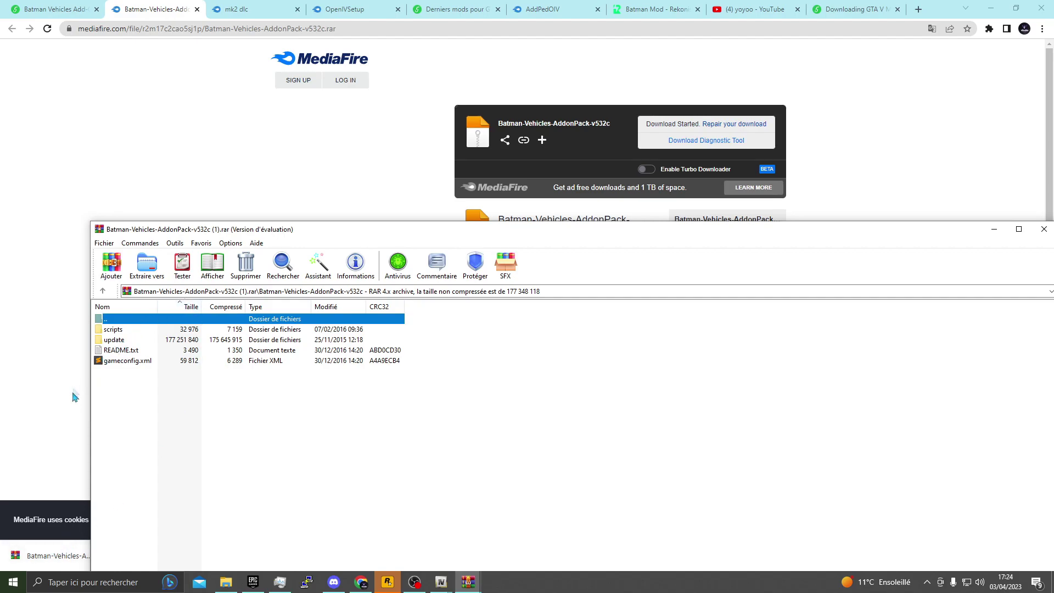
Step: Return to the Batman Vehicles Add-On Pack page and close the leftover MenyooSP archive window
click(41, 7)
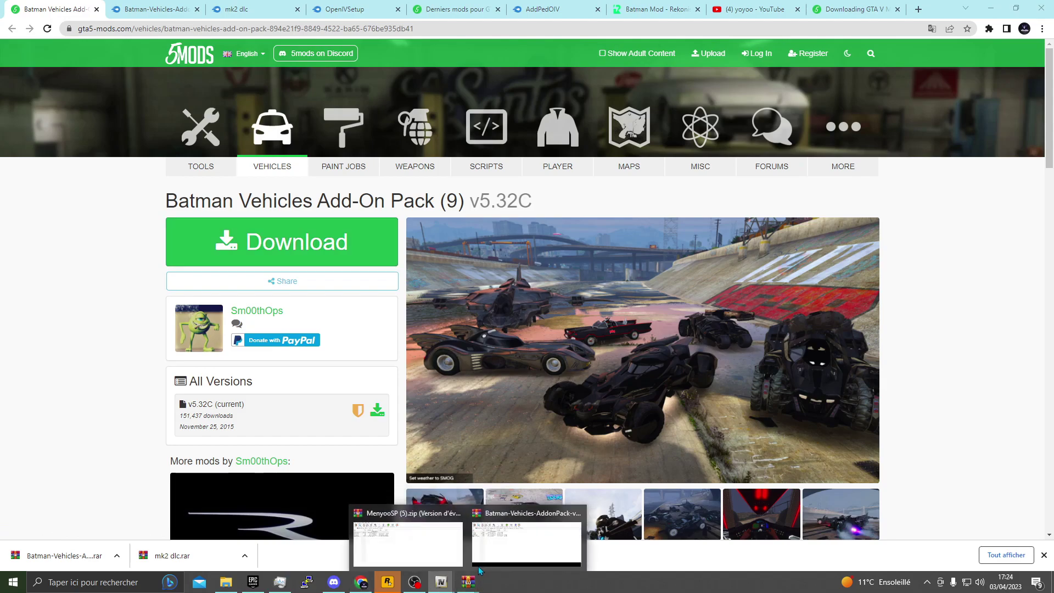
click(406, 535)
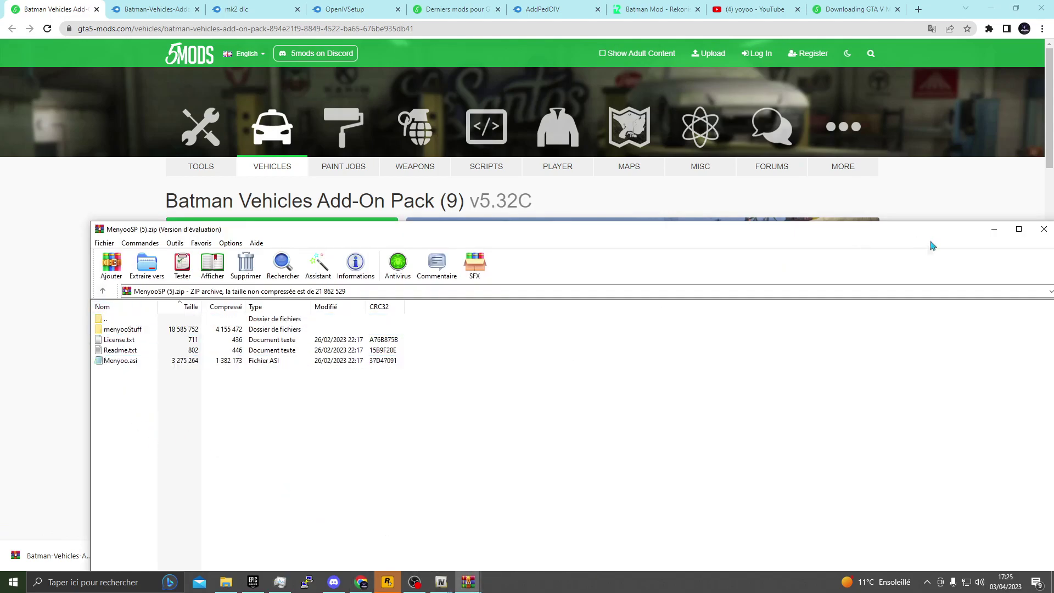
click(1044, 229)
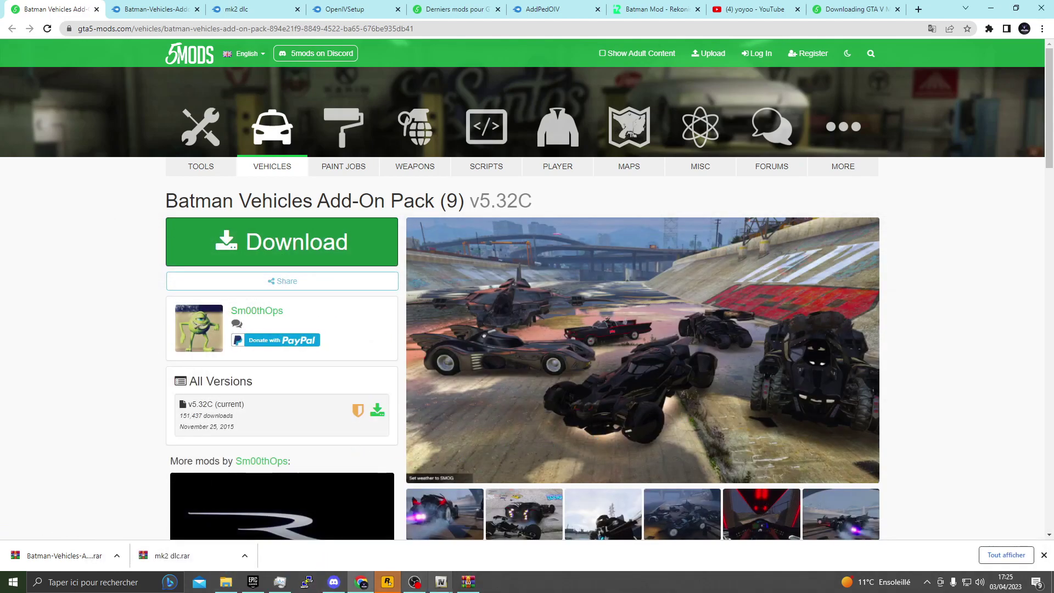
Step: Copy the scripts folder from the Batman Vehicles archive to the GTAV game folder in File Explorer and minimise the Explorer window
click(468, 582)
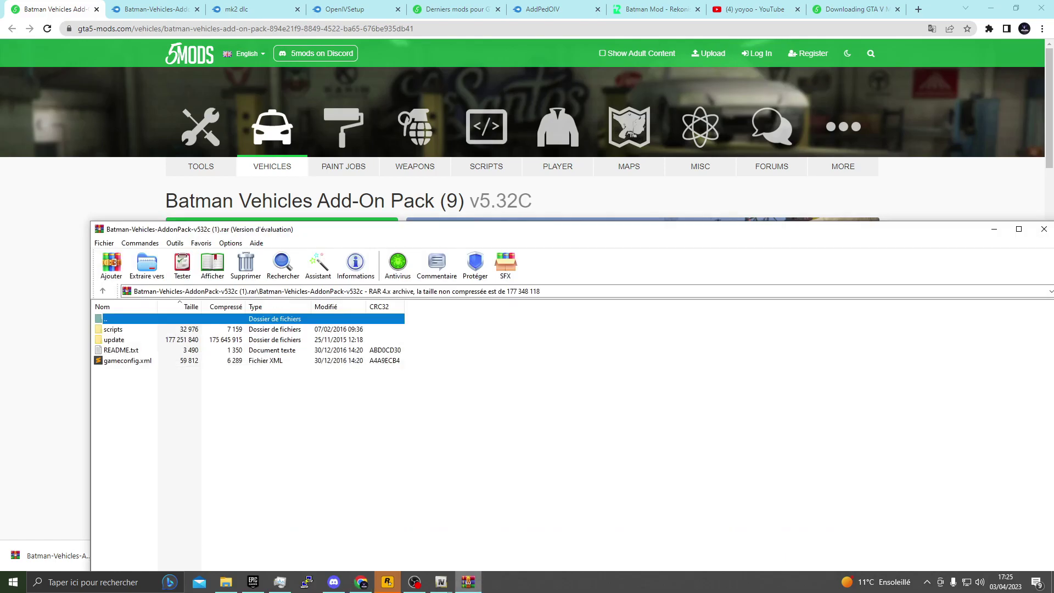
ctrl+click(113, 329)
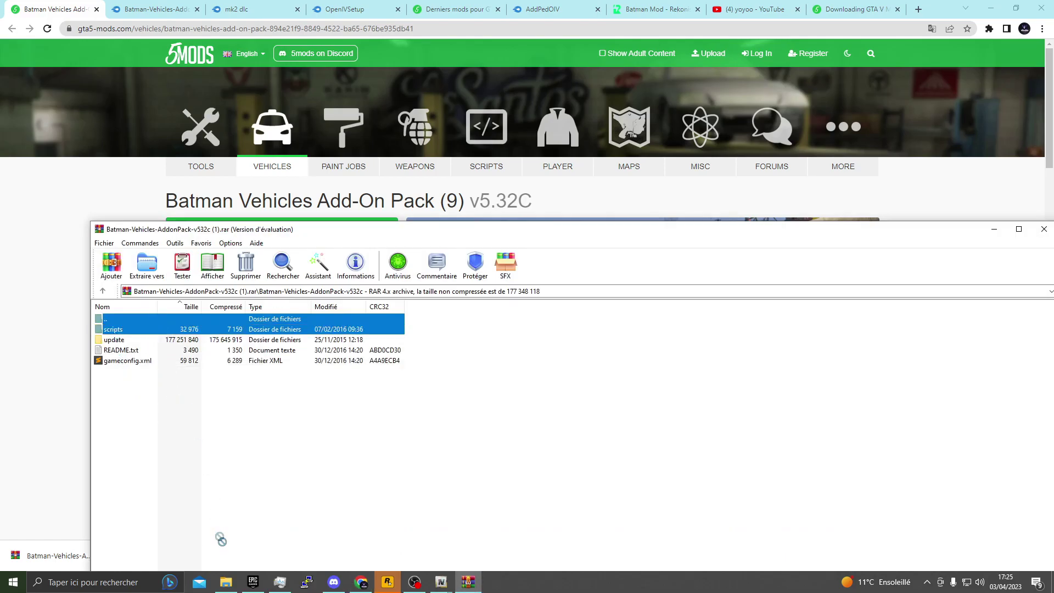
key(alt+Tab)
scroll(664, 427, up, 3)
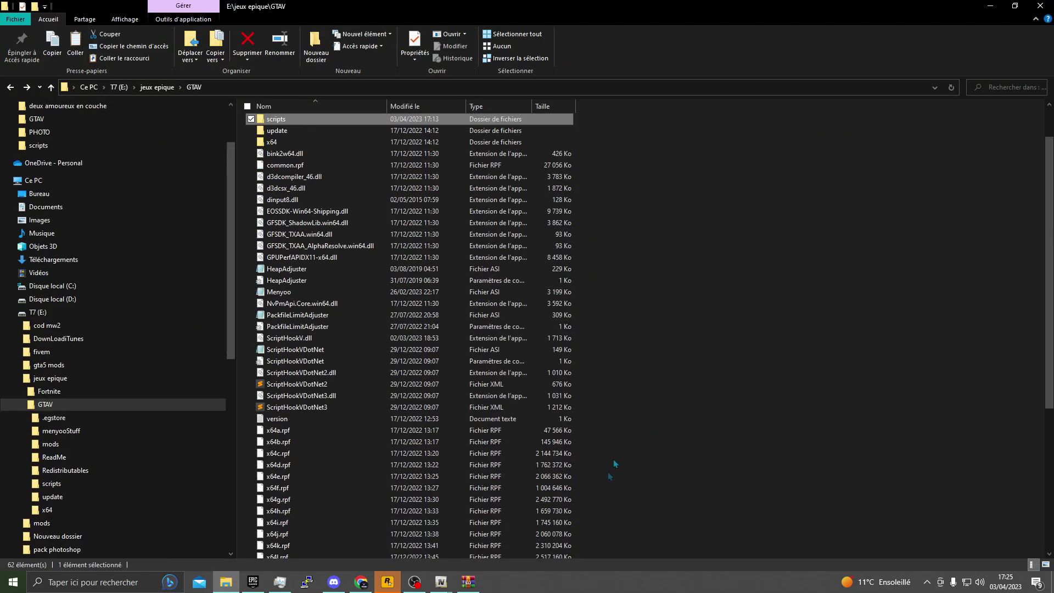
click(991, 5)
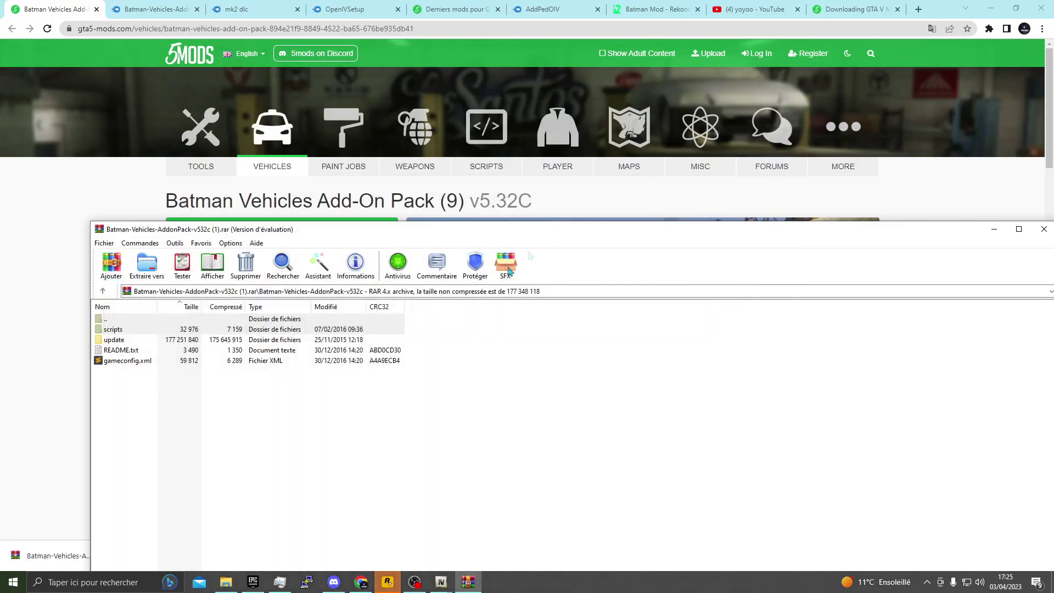
Step: Copy the batman folder from the archive's update\x64\dlcpacks folder into mods\update\x64\dlcpacks in OpenIV
double_click(106, 340)
double_click(114, 330)
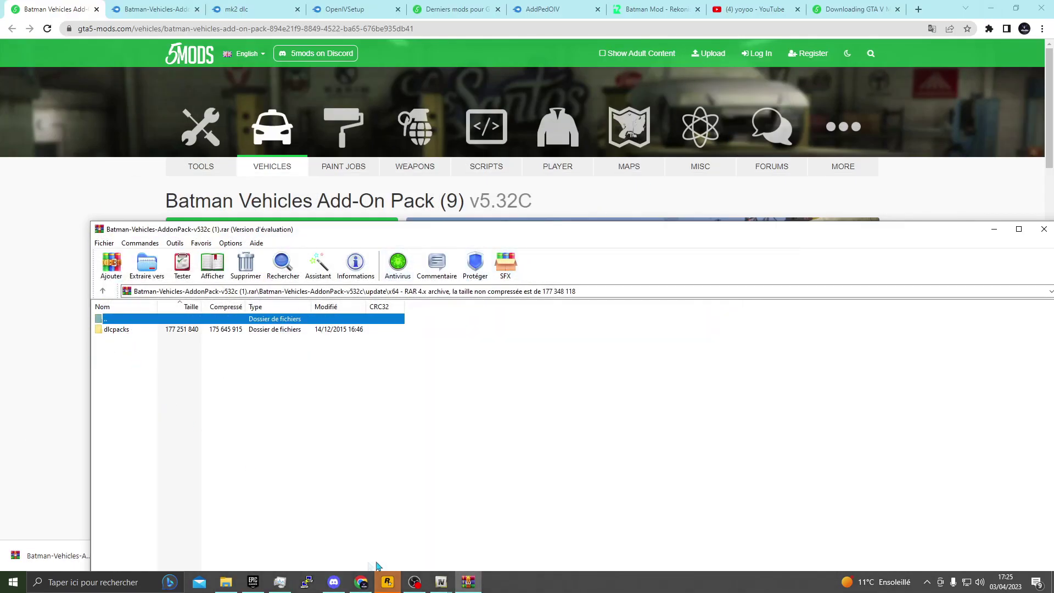
mouse_move(441, 581)
click(409, 527)
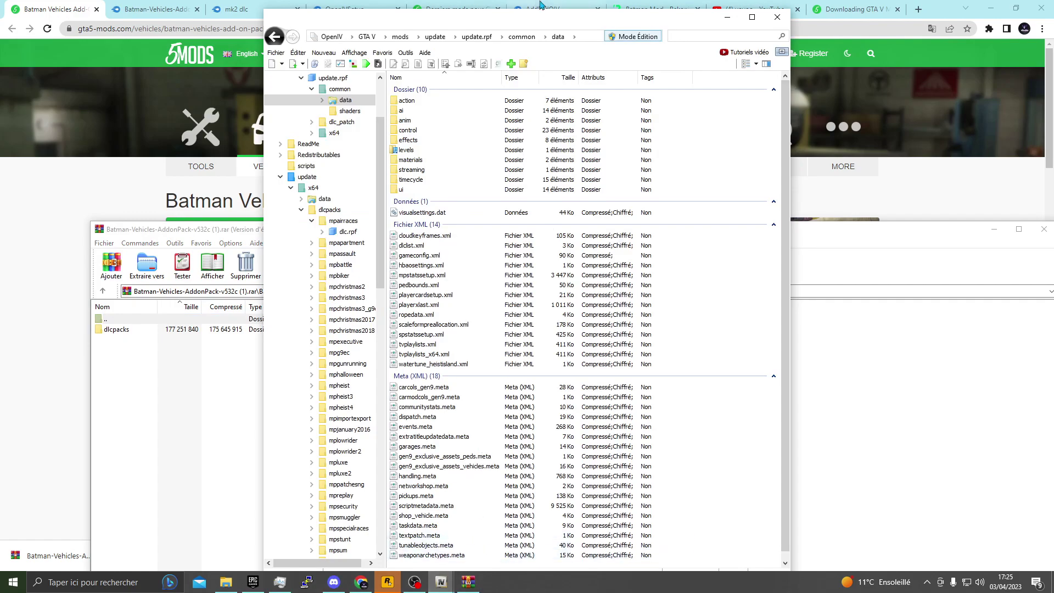
click(435, 36)
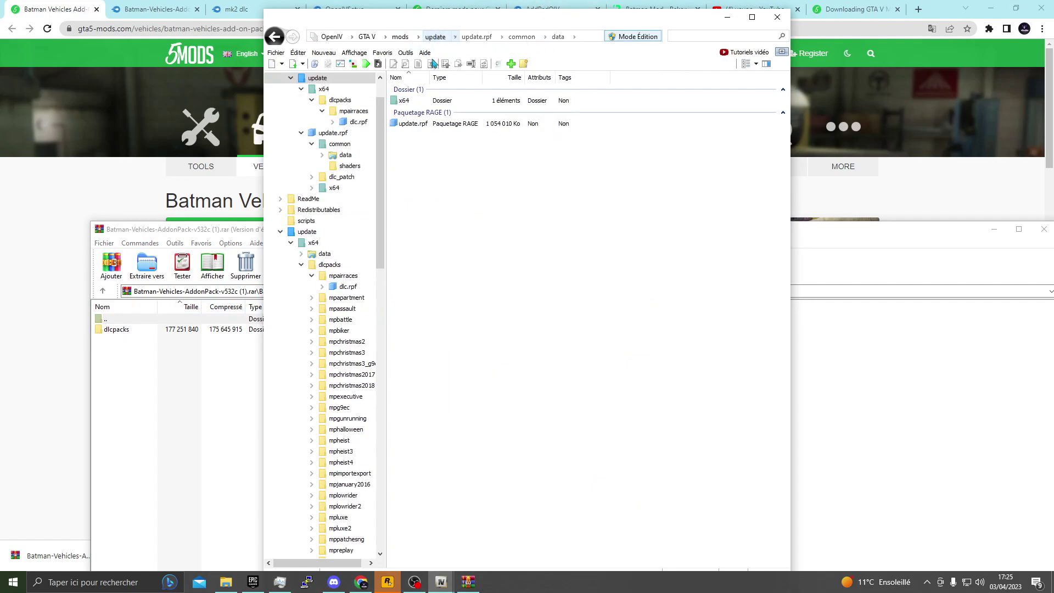
double_click(428, 102)
double_click(430, 102)
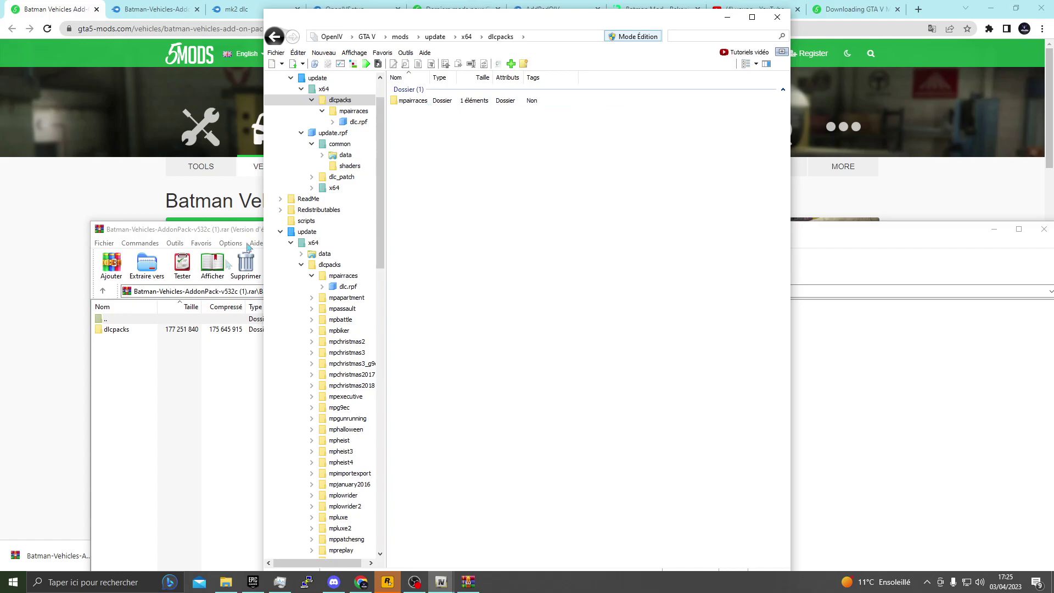
double_click(120, 331)
drag(112, 330, 434, 198)
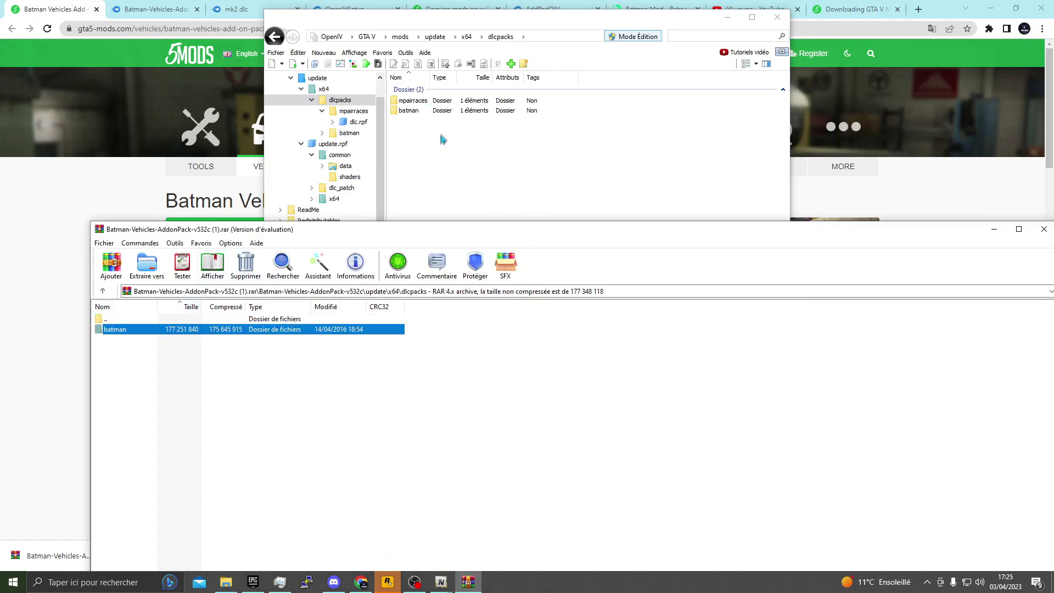
Step: Look inside the copied batman folder, through dlc.rpf down to its x64 folder
click(447, 111)
double_click(449, 113)
double_click(442, 101)
double_click(442, 111)
Step: Read the archive's README.txt for the extratitleupdatedata.meta and dlclist.xml instructions, highlighting the lines to add, and close the README and the archive
click(139, 325)
double_click(139, 325)
double_click(139, 325)
double_click(139, 325)
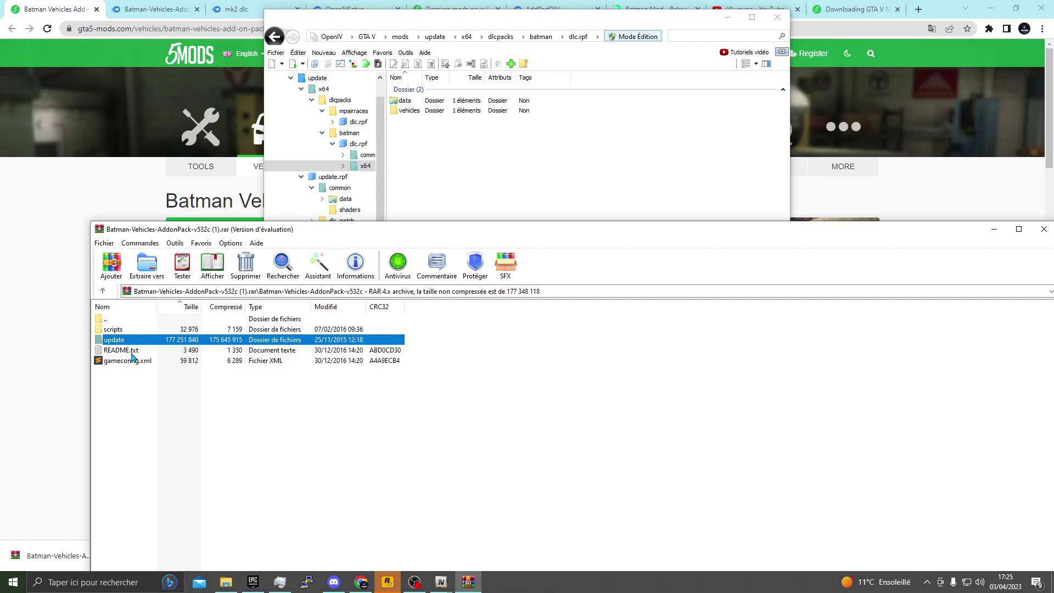
double_click(129, 350)
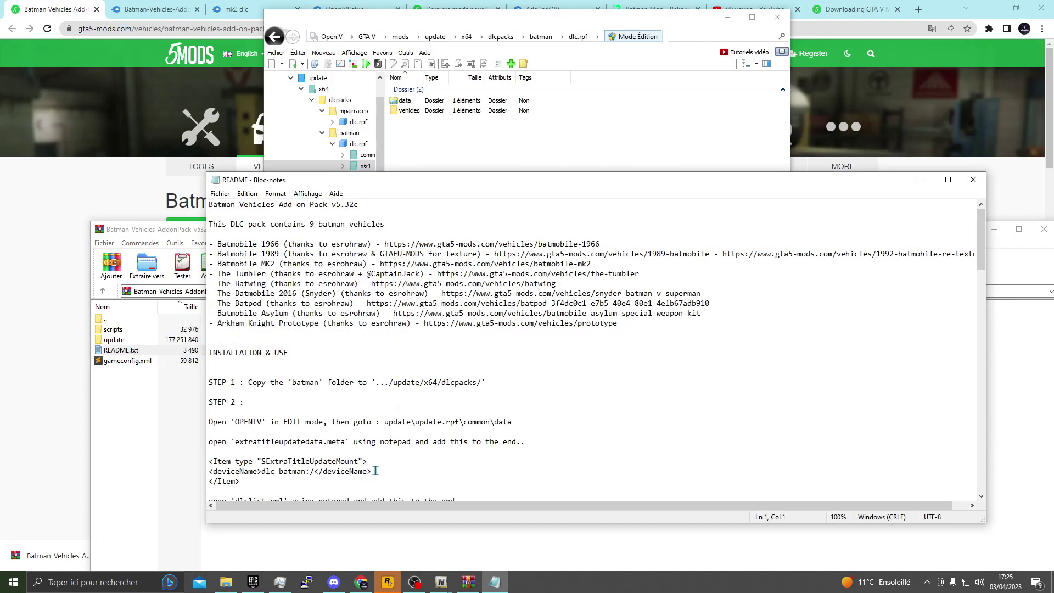
scroll(387, 460, down, 1)
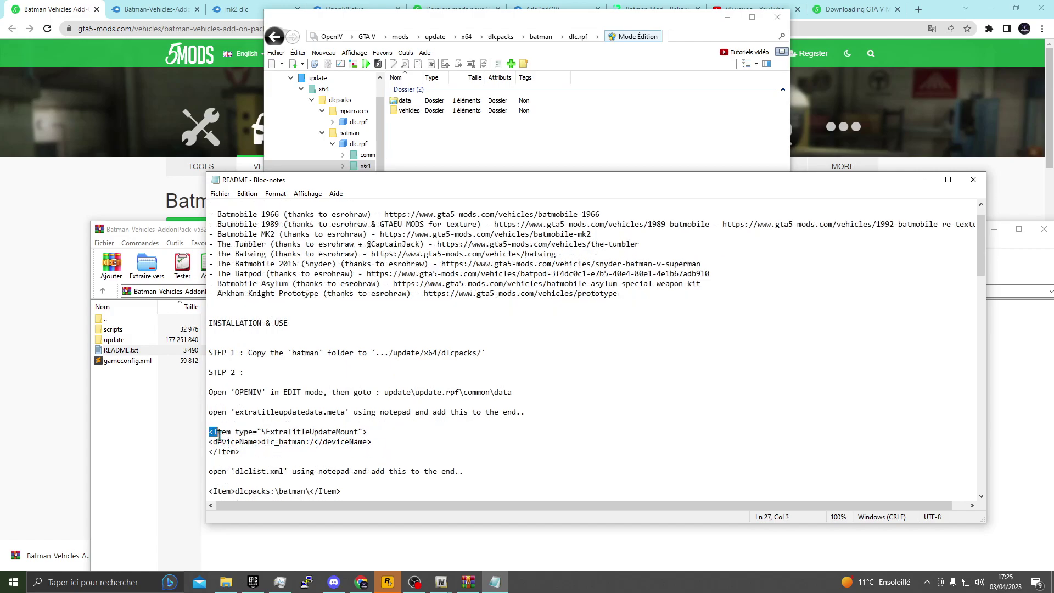
drag(217, 434, 224, 458)
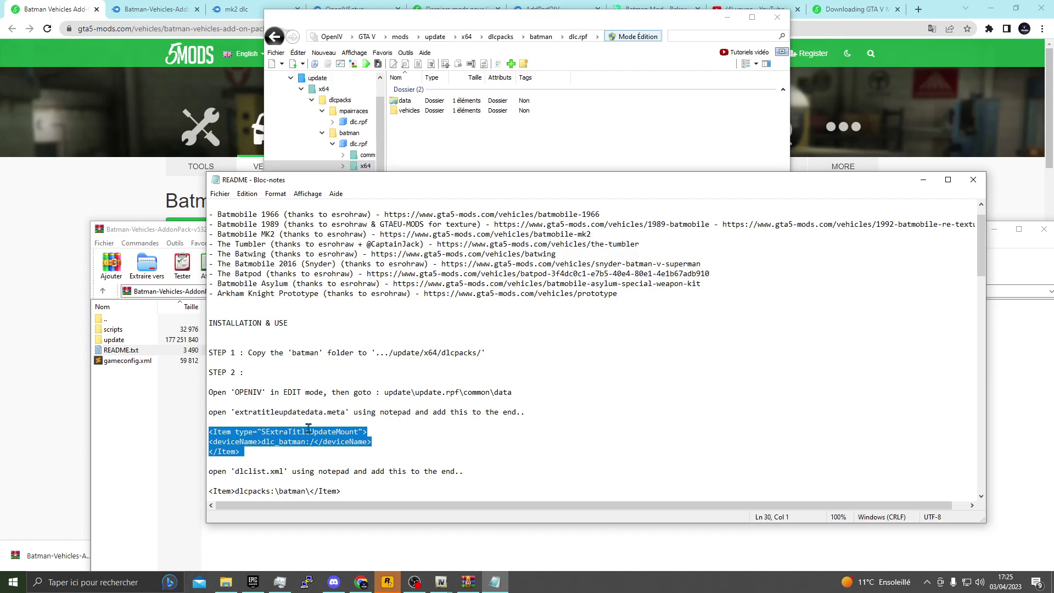
drag(341, 490, 246, 491)
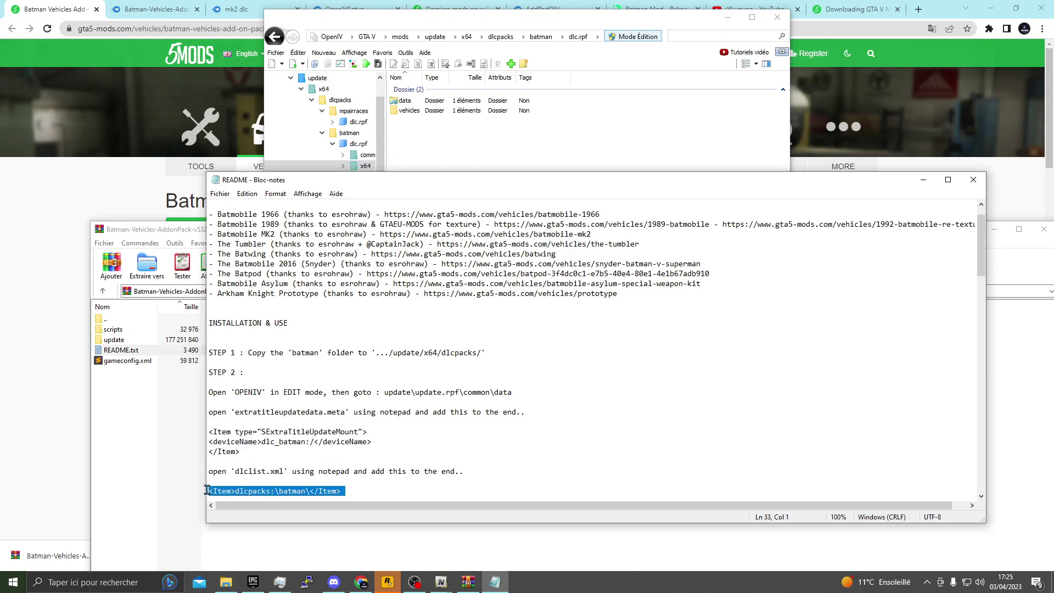
scroll(207, 490, down, 2)
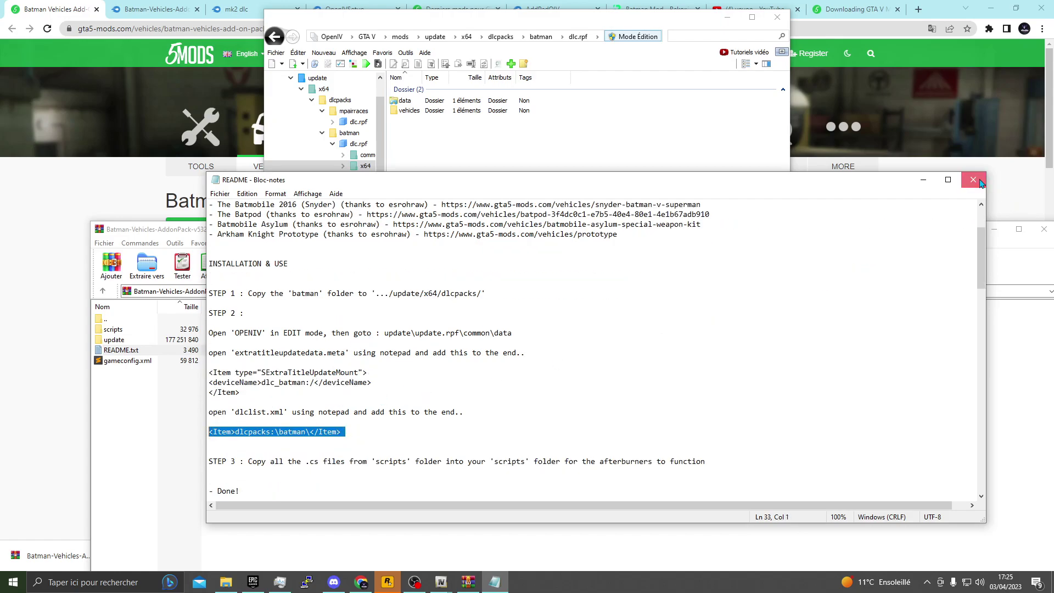
click(973, 180)
click(1044, 230)
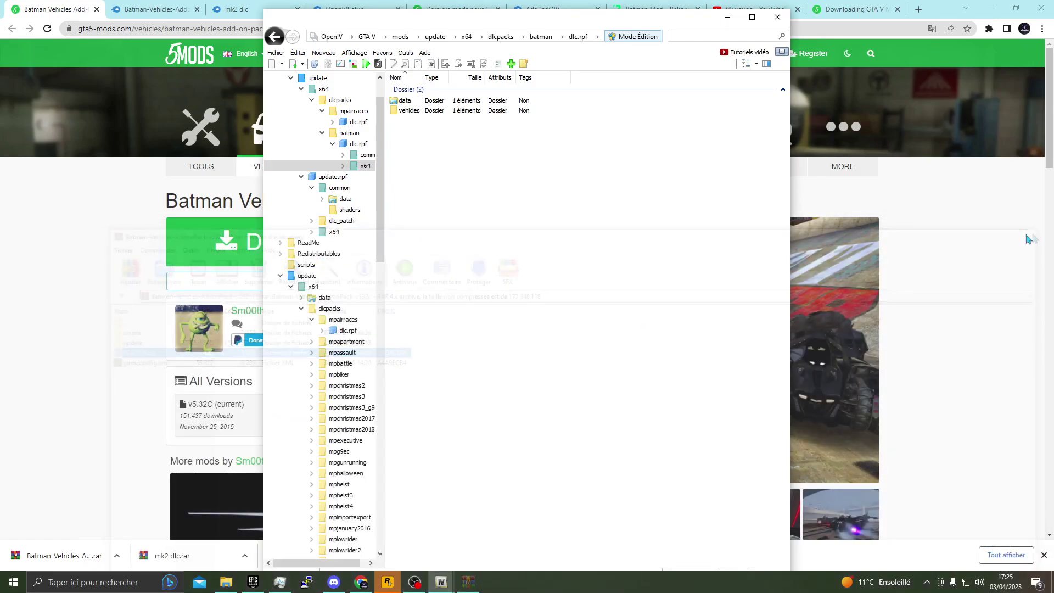
Step: Edit dlclist.xml in mods\update\update.rpf\common\data, adding <Item>dlcpacks:\batman\</Item> after the last entry, and save it
click(436, 38)
double_click(427, 123)
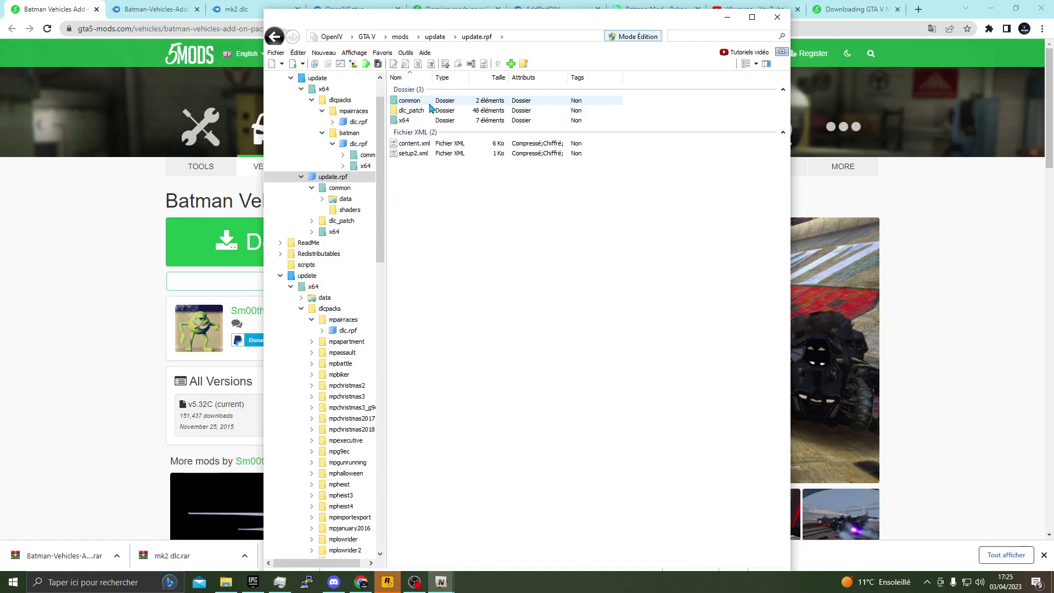
double_click(409, 100)
double_click(410, 100)
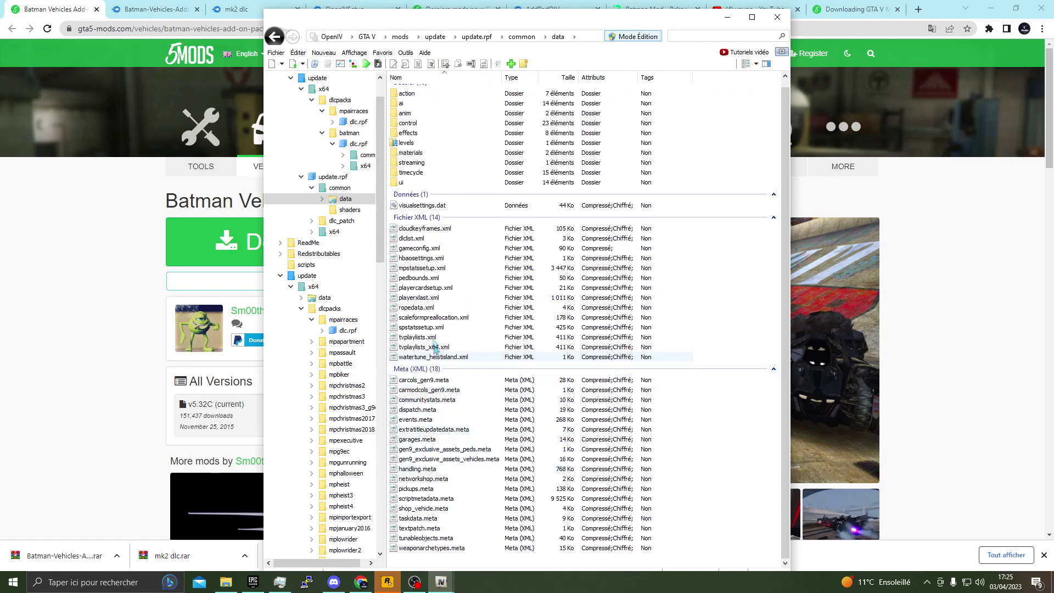
right_click(445, 238)
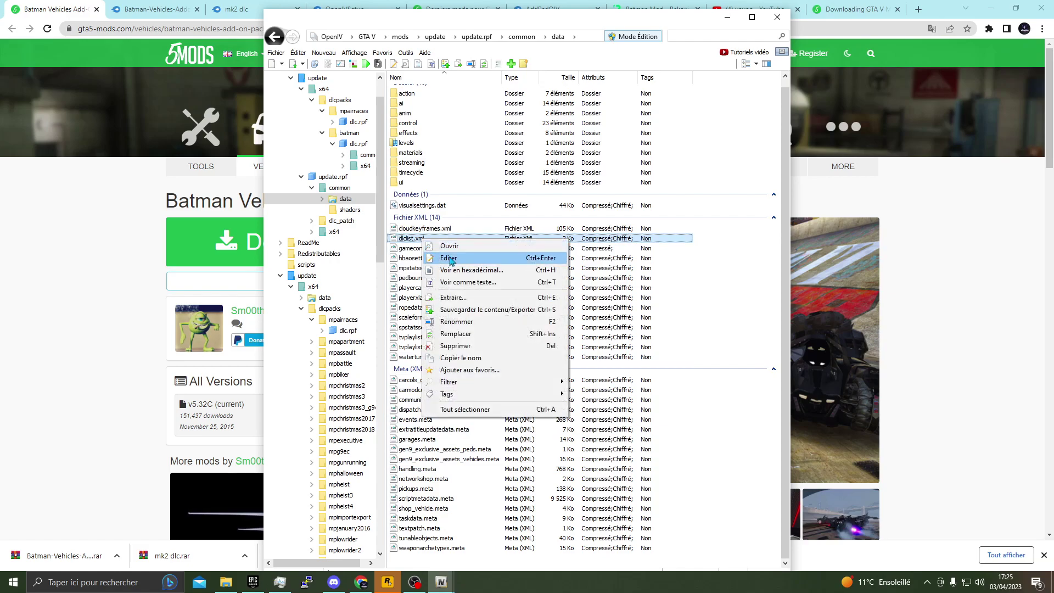
click(449, 258)
scroll(484, 340, down, 20)
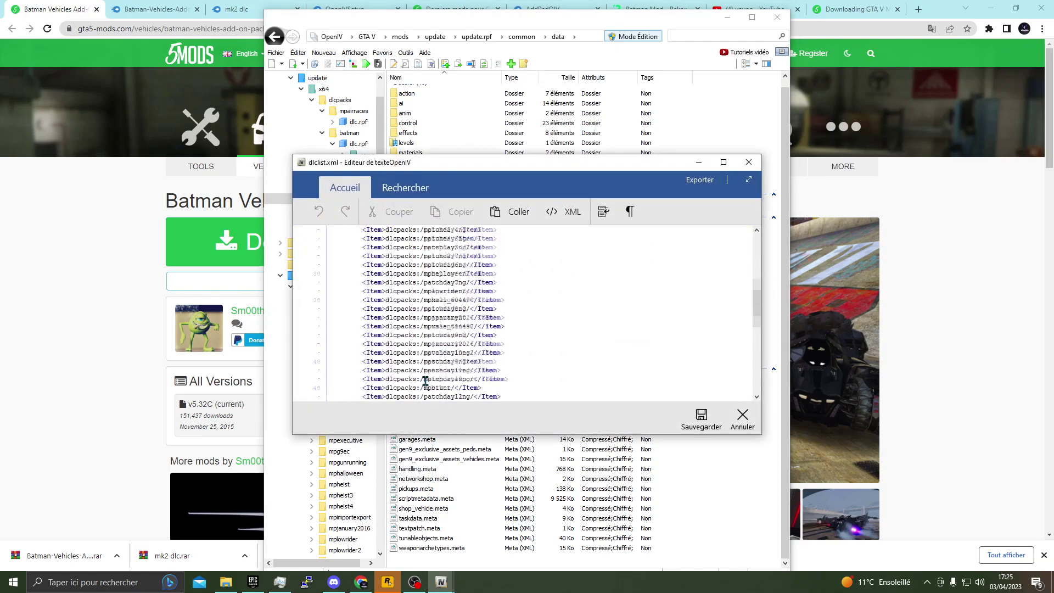
key(Return)
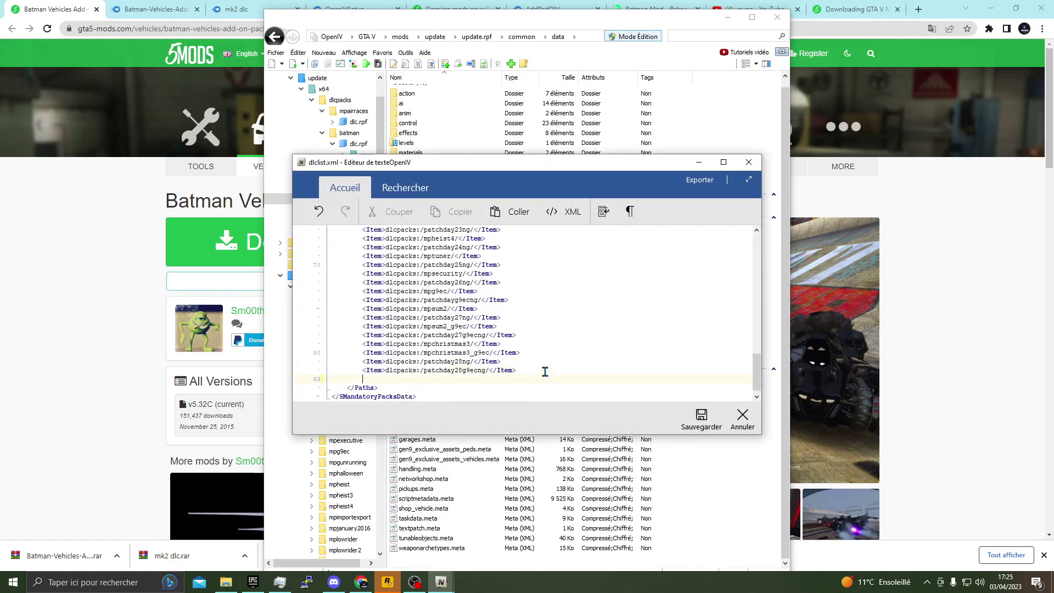
text(<Item>dlcpacks:\batman\</Item>)
click(714, 429)
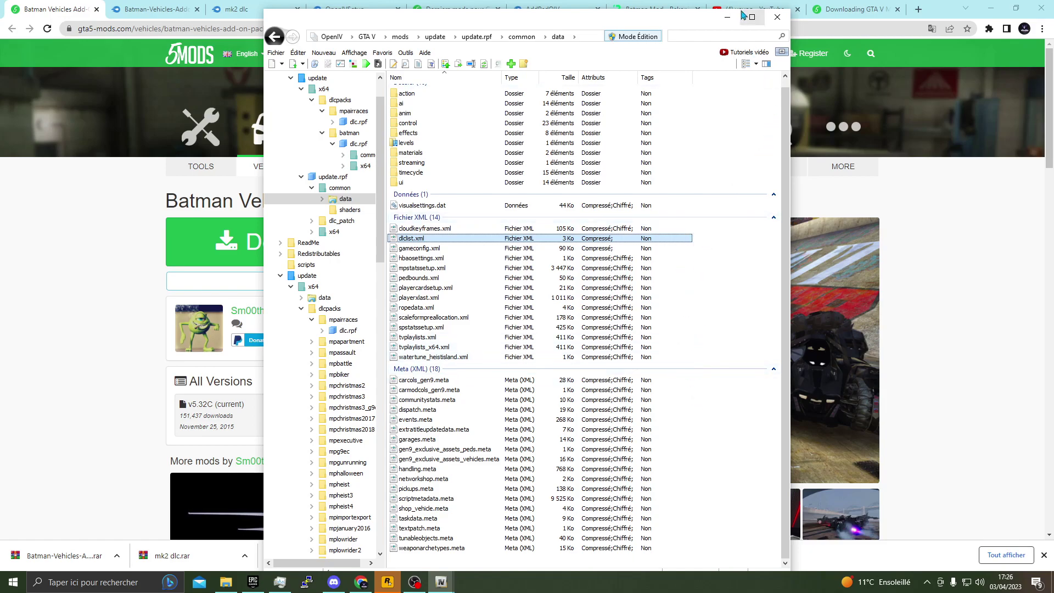
Step: Open the mk2 dlc archive in WinRAR, dismiss the licence notice and look through its mk2 dlc and mk2 folders
click(170, 557)
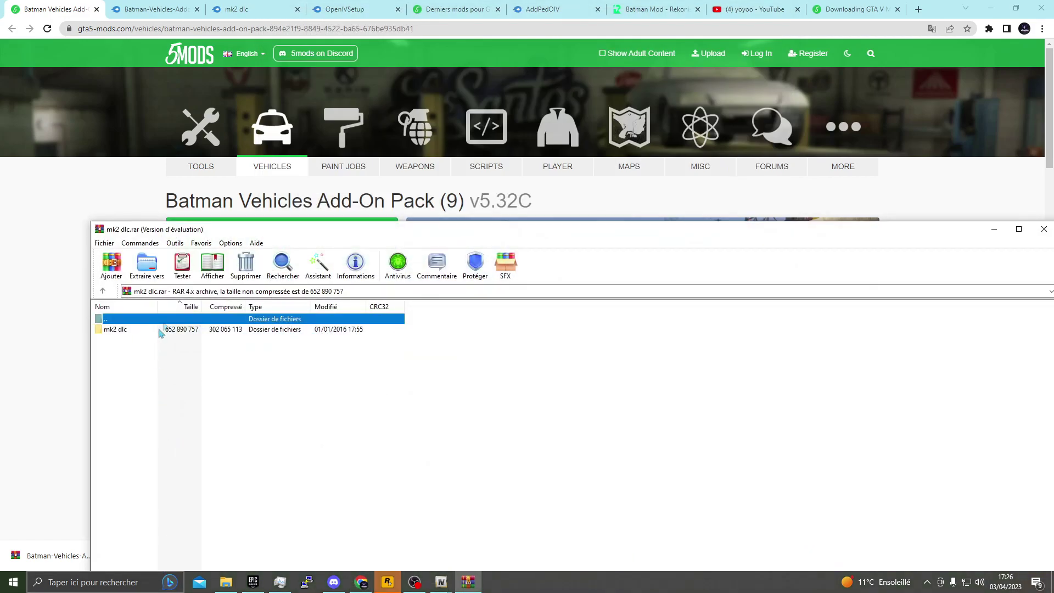
double_click(133, 330)
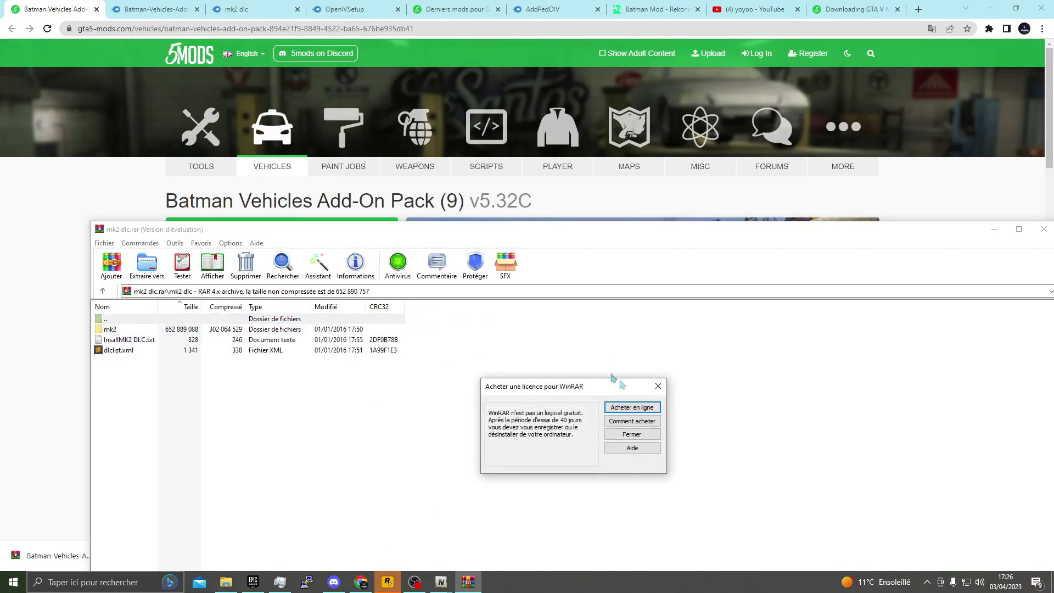
click(661, 382)
double_click(110, 329)
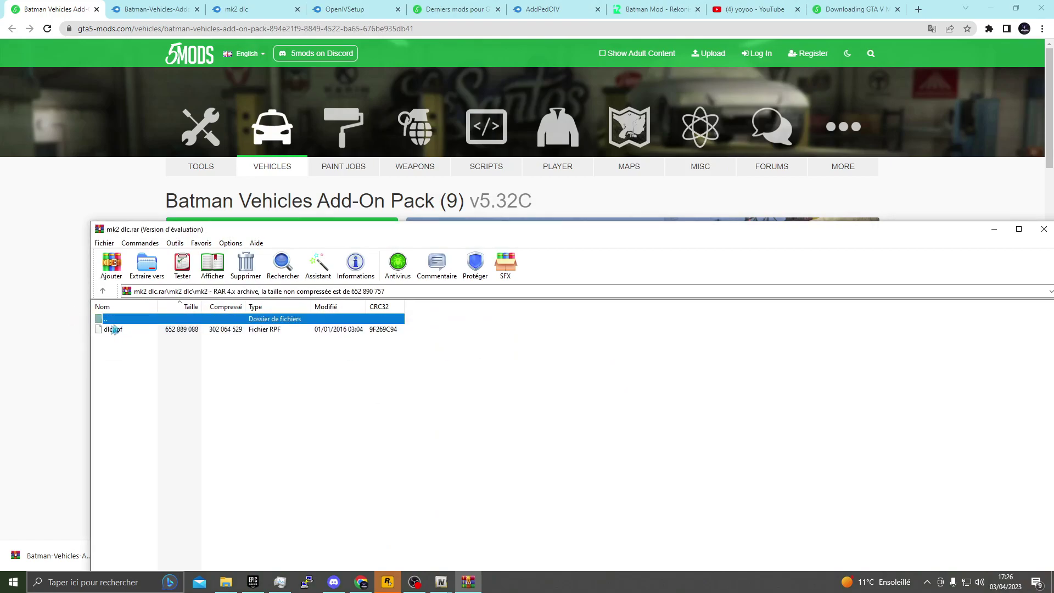
double_click(132, 321)
drag(131, 336, 199, 583)
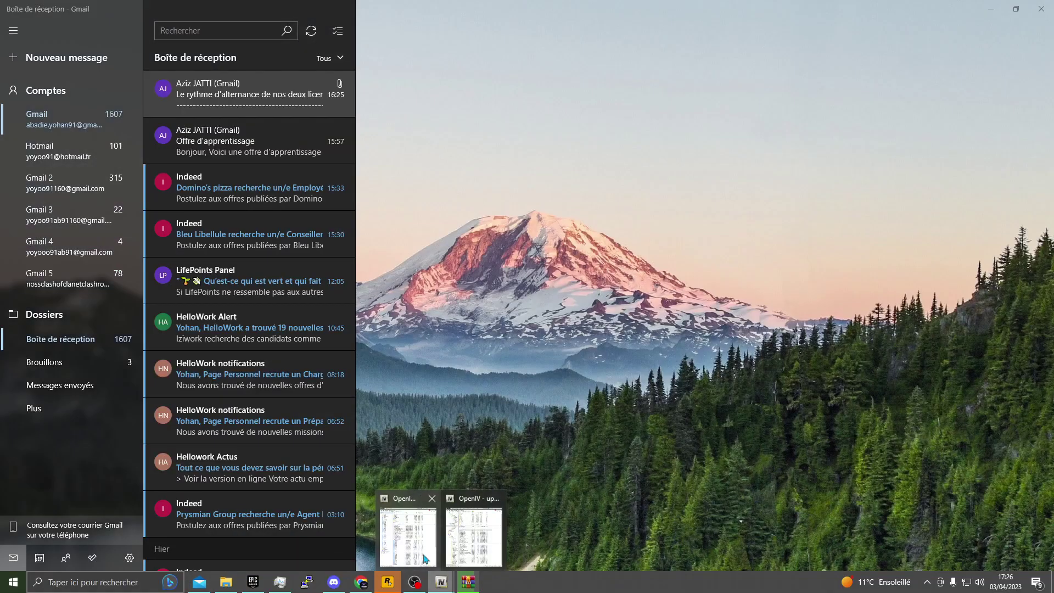
click(441, 582)
click(1042, 8)
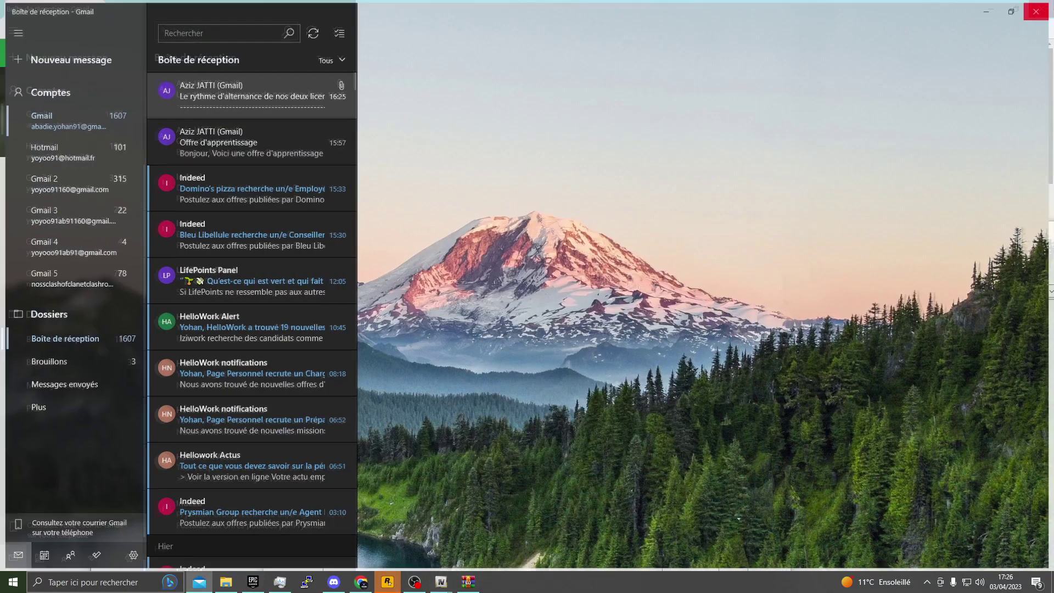
Step: Return to the top level of the mk2 dlc archive and open mods\update\x64\dlcpacks in the other OpenIV window
click(124, 324)
double_click(123, 323)
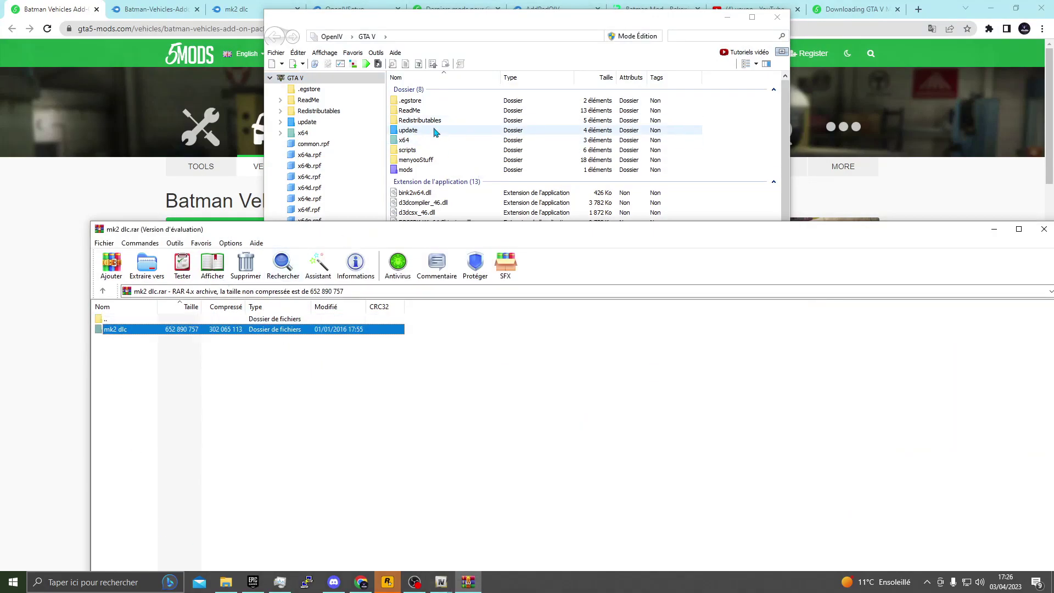
double_click(421, 173)
double_click(434, 101)
double_click(439, 101)
Step: Turn on edit mode in OpenIV and copy the whole mk2 dlc folder from the archive into dlcpacks
drag(116, 330, 529, 236)
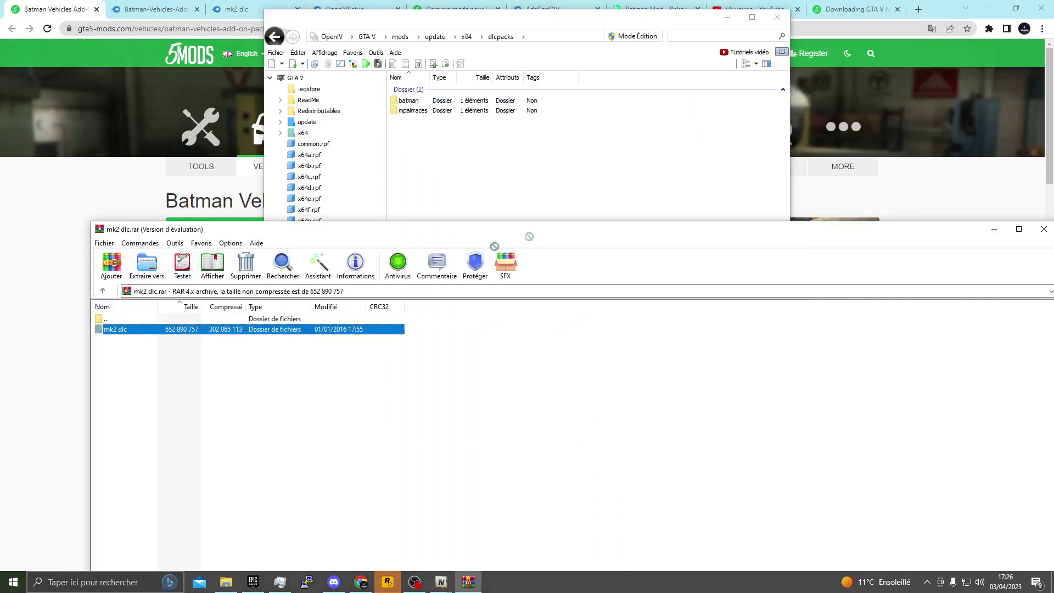
drag(686, 74, 663, 37)
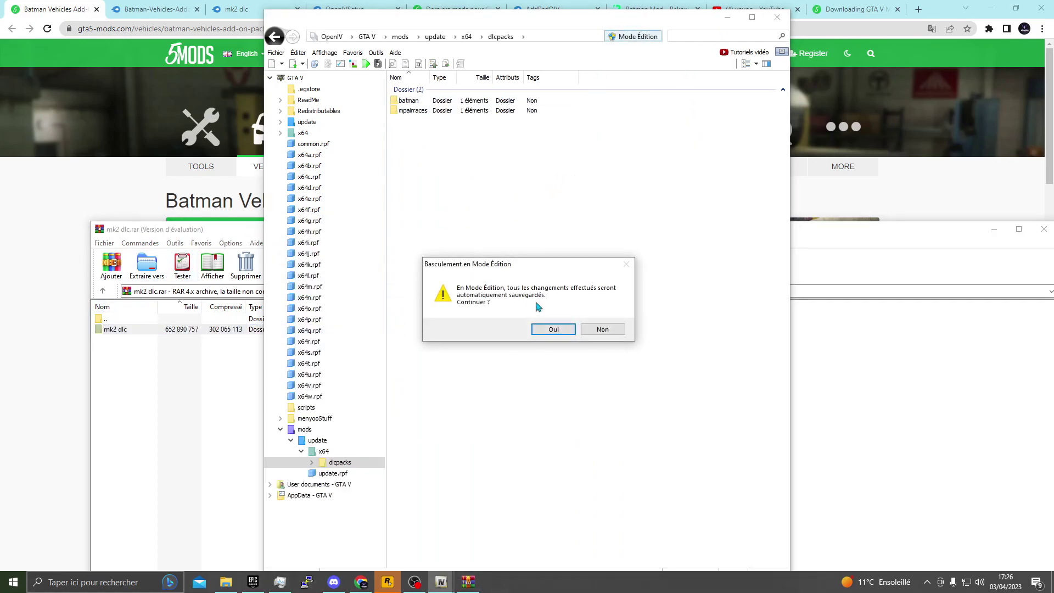
click(549, 335)
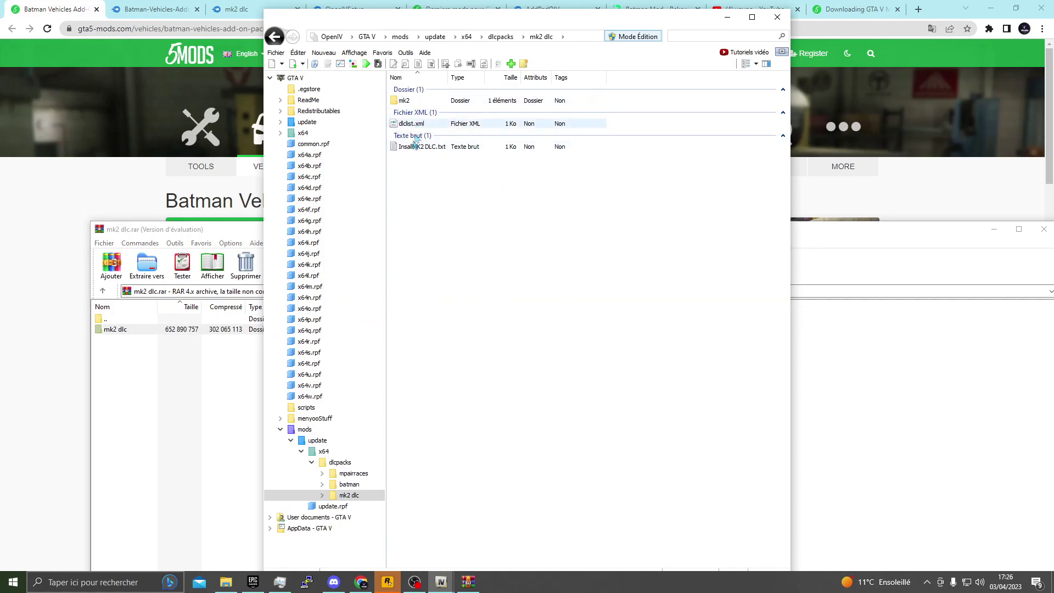
Step: Go back to the dlcpacks folder and delete the mk2 dlc folder from it
click(274, 36)
click(404, 112)
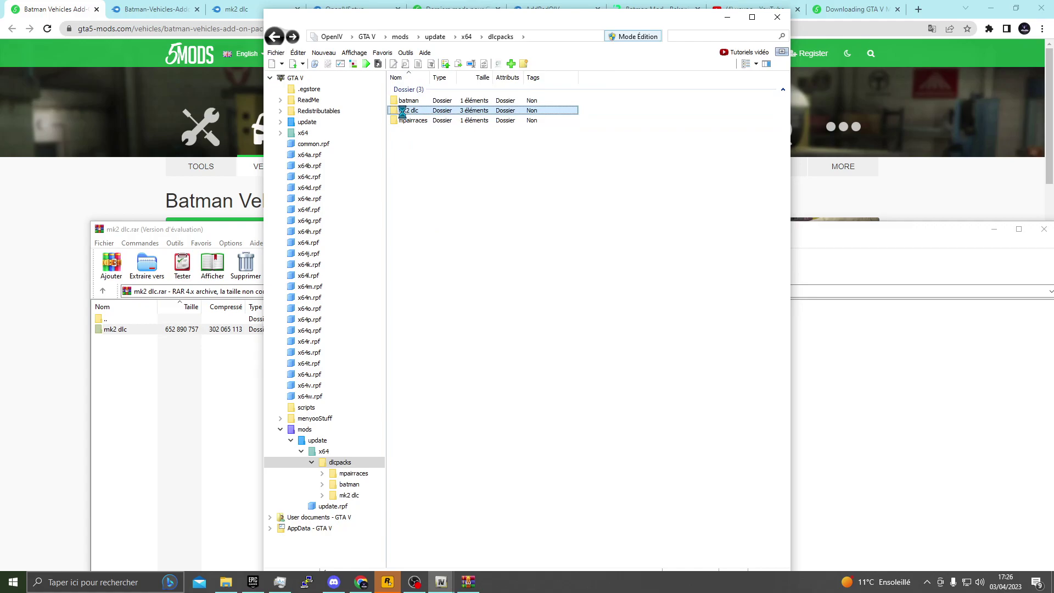
key(Delete)
Step: Copy only the mk2 folder from inside the archive's mk2 dlc folder into mods\update\x64\dlcpacks and open its name for editing
double_click(130, 330)
drag(131, 329, 183, 320)
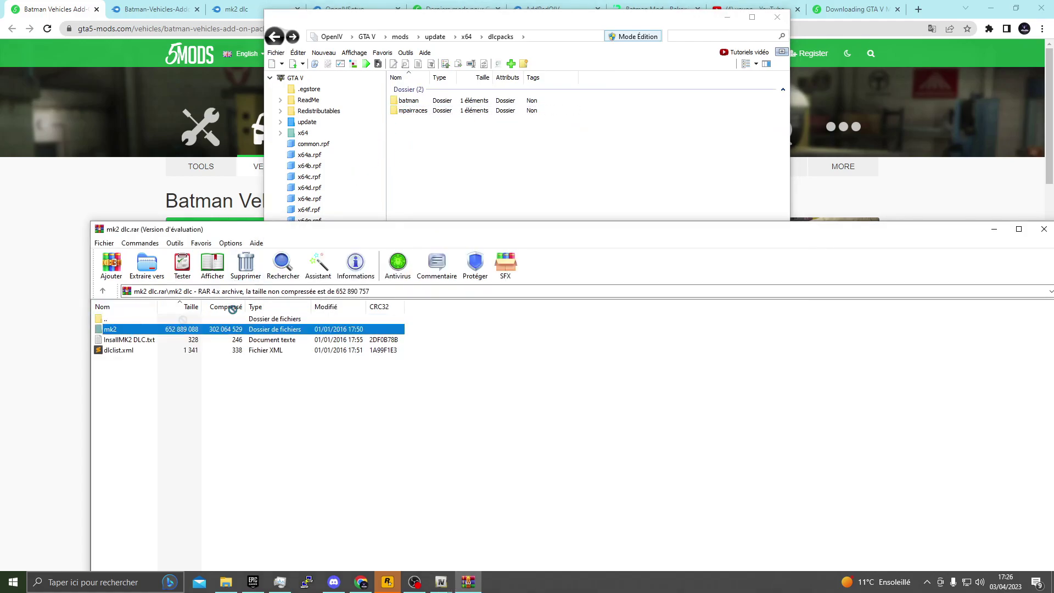
drag(518, 196, 521, 195)
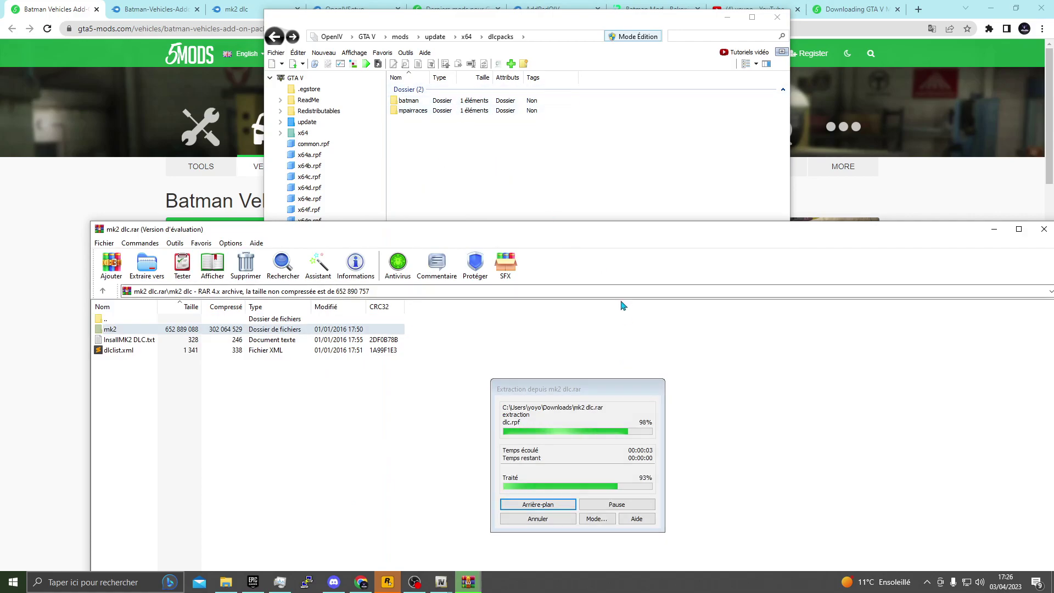
click(427, 121)
click(426, 121)
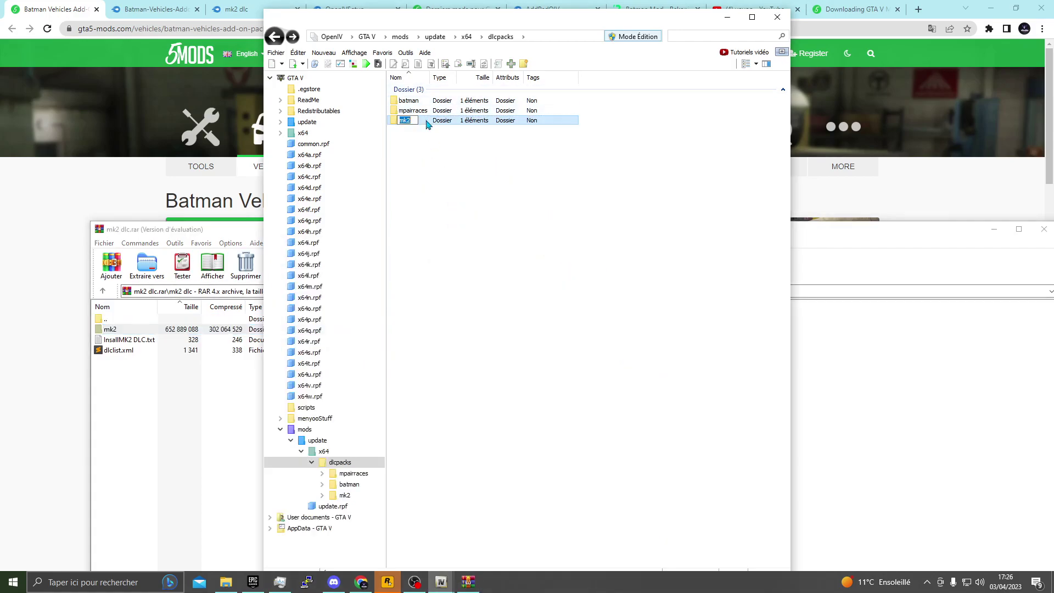
Step: Open the mk2 archive's dlclist.xml, copy its mk2 Item line near the end of the list, and minimize the text editor
click(128, 354)
scroll(233, 200, down, 12)
scroll(232, 200, up, 4)
mouse_move(247, 142)
mouse_down()
mouse_move(165, 160)
mouse_move(133, 153)
mouse_move(238, 151)
mouse_up()
key(ctrl+c)
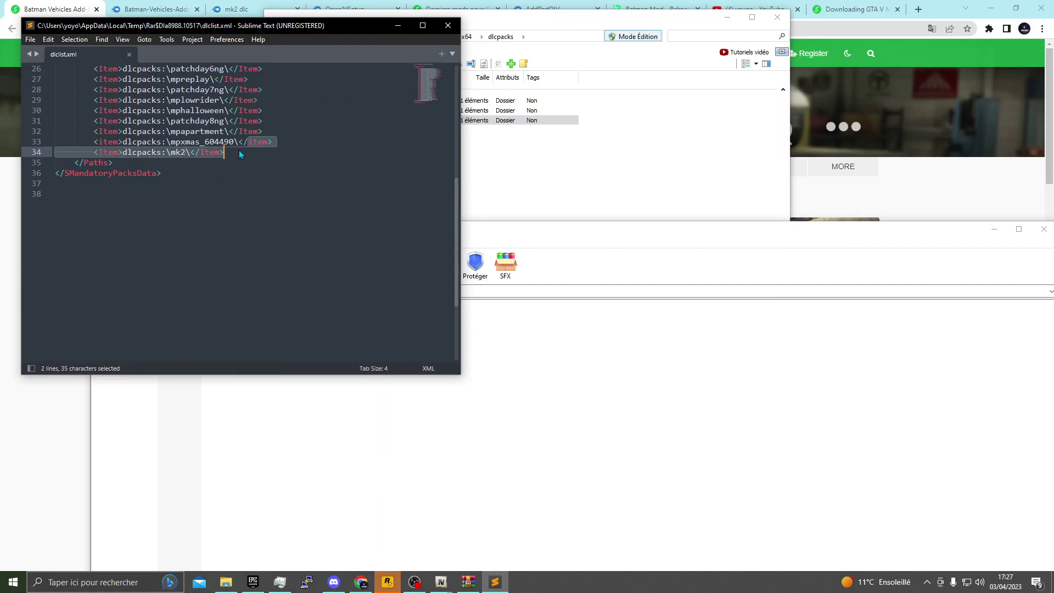
click(397, 25)
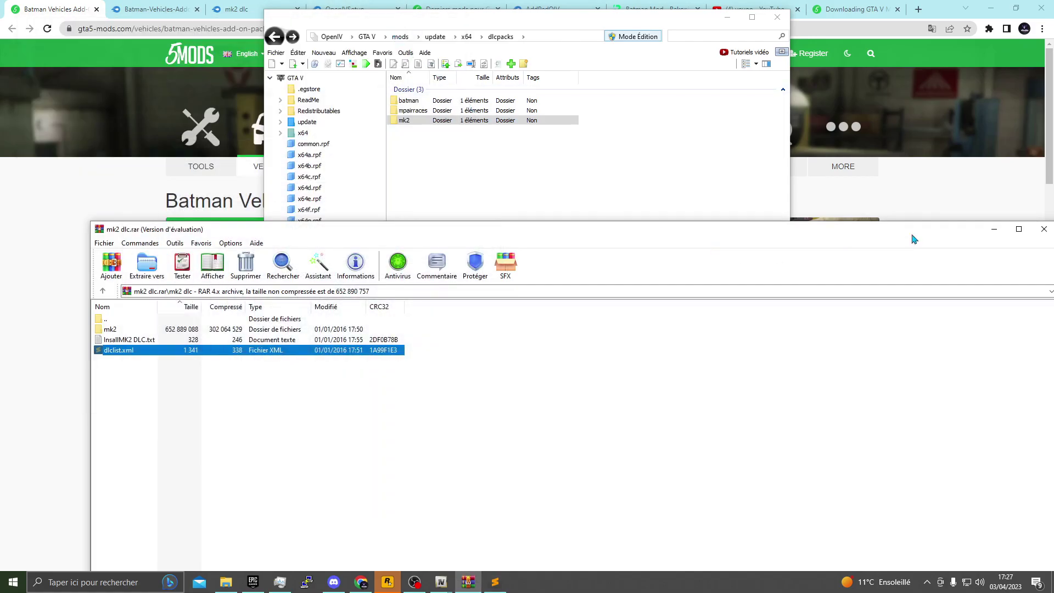
Step: Close the mk2 archive and open mods\update\update.rpf\common\data in OpenIV
click(1045, 228)
click(438, 38)
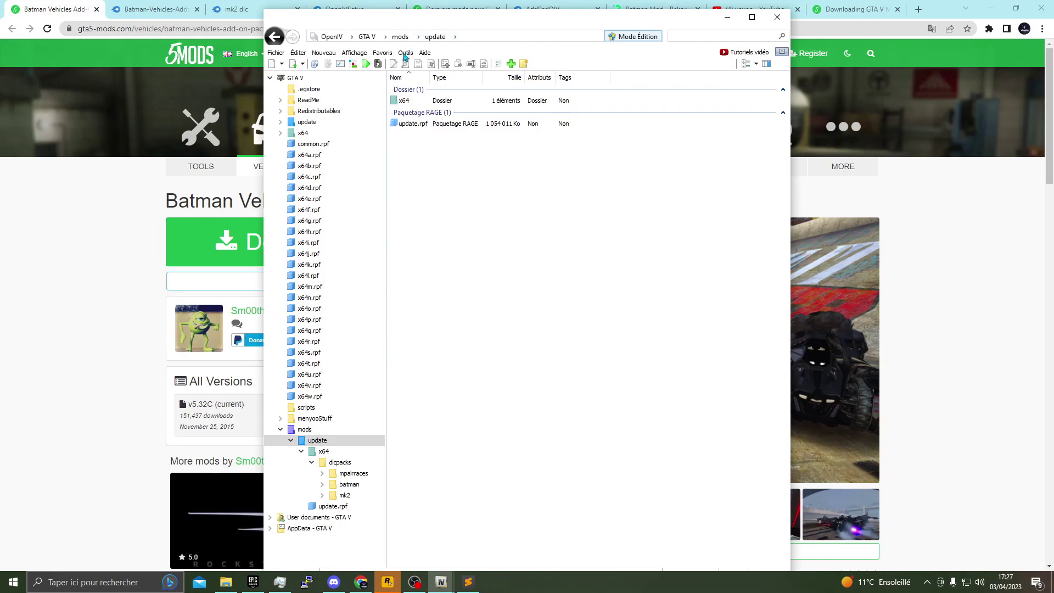
double_click(417, 124)
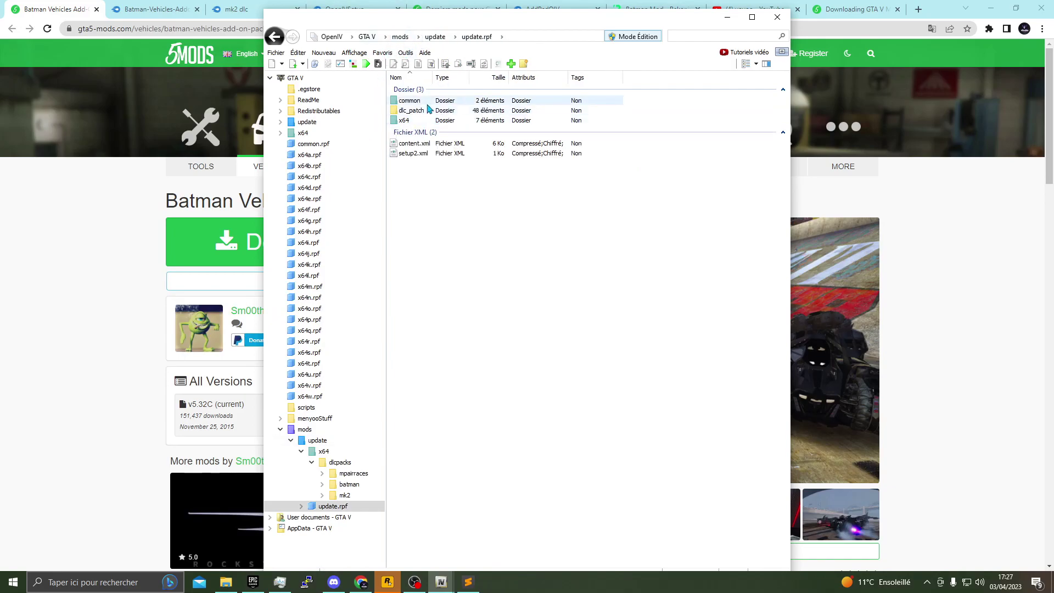
double_click(430, 101)
double_click(429, 102)
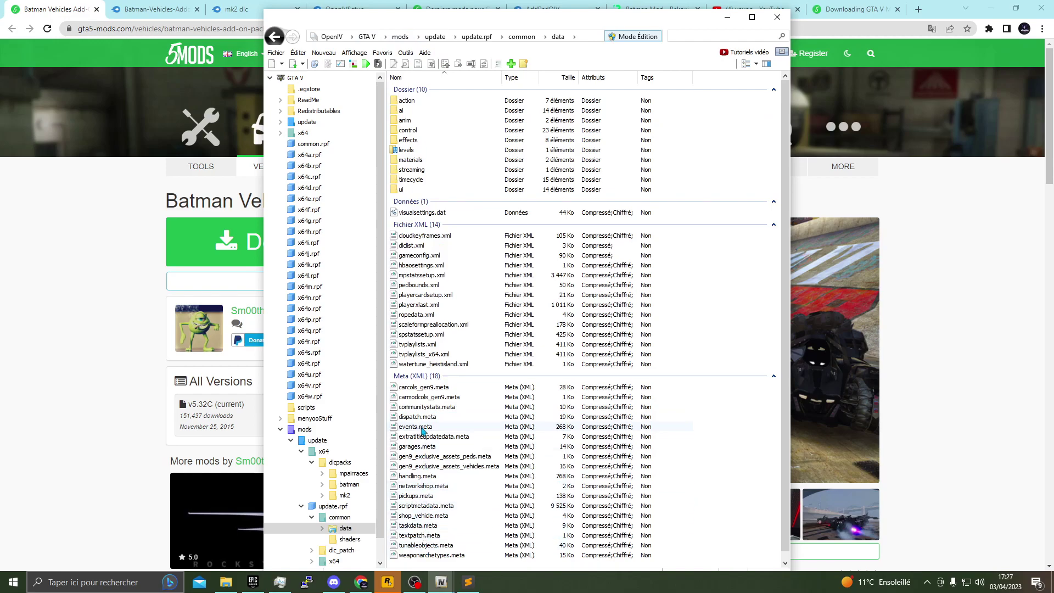
Step: Edit dlclist.xml to add the line <Item>dlcpacks:\mk2\</Item> below the batman entry, remove the stray pasted text, and save
scroll(431, 478, down, 1)
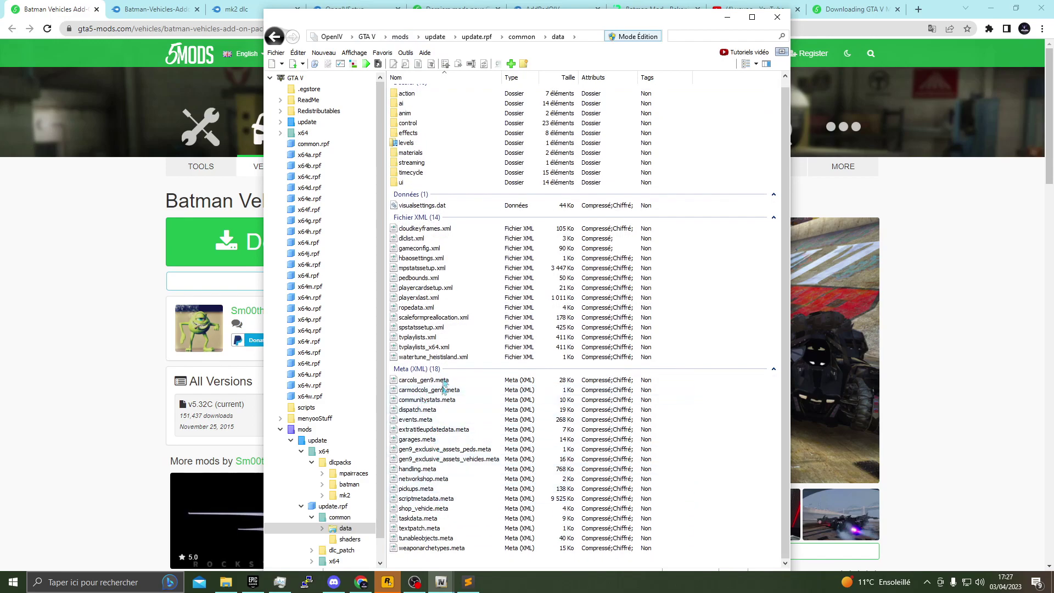
click(412, 238)
right_click(413, 238)
click(434, 257)
scroll(469, 335, down, 8)
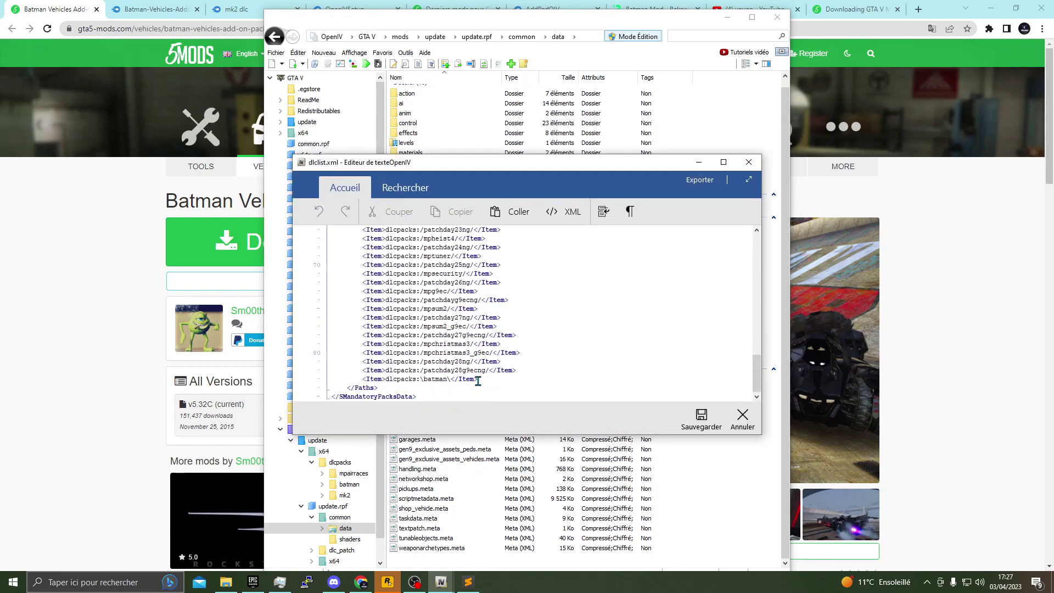
key(ctrl+v)
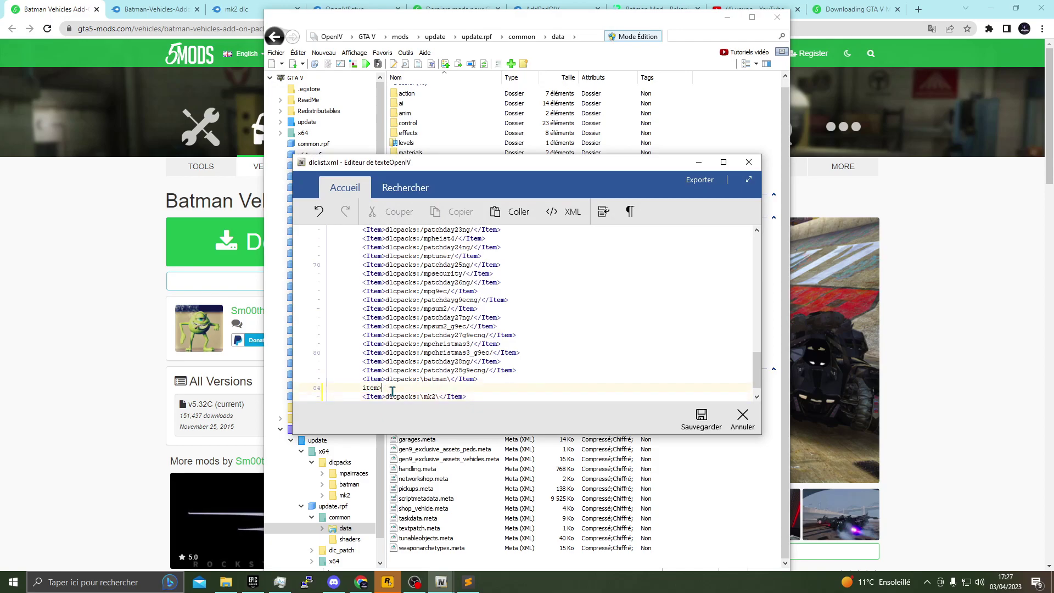
key(BackSpace)
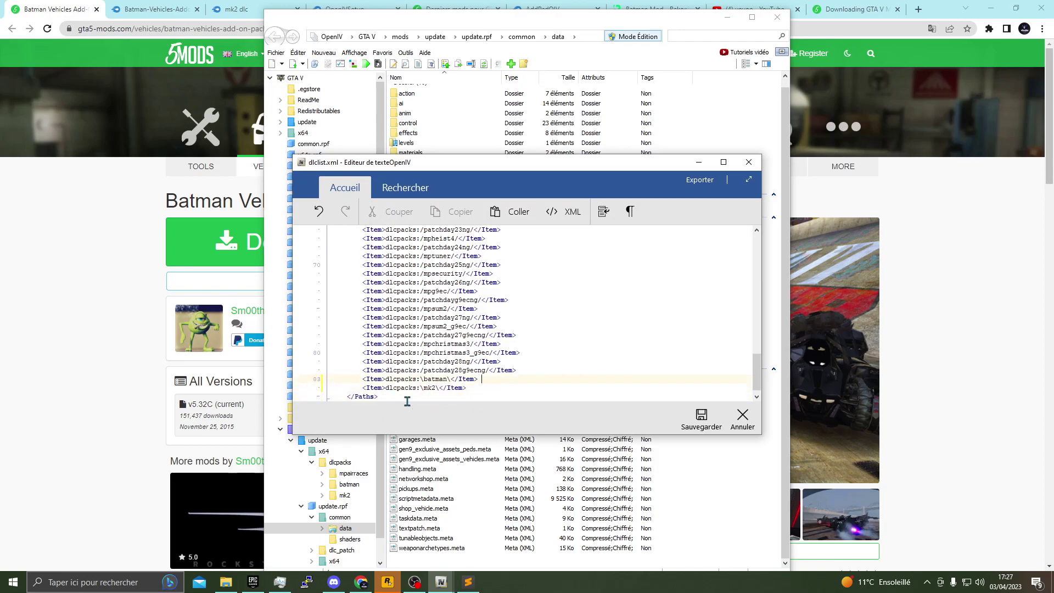
click(692, 427)
Step: Move the OpenIV window aside, switch to the browser and close the Batman Vehicles and mk2 dlc MediaFire pages
drag(659, 22, 821, 109)
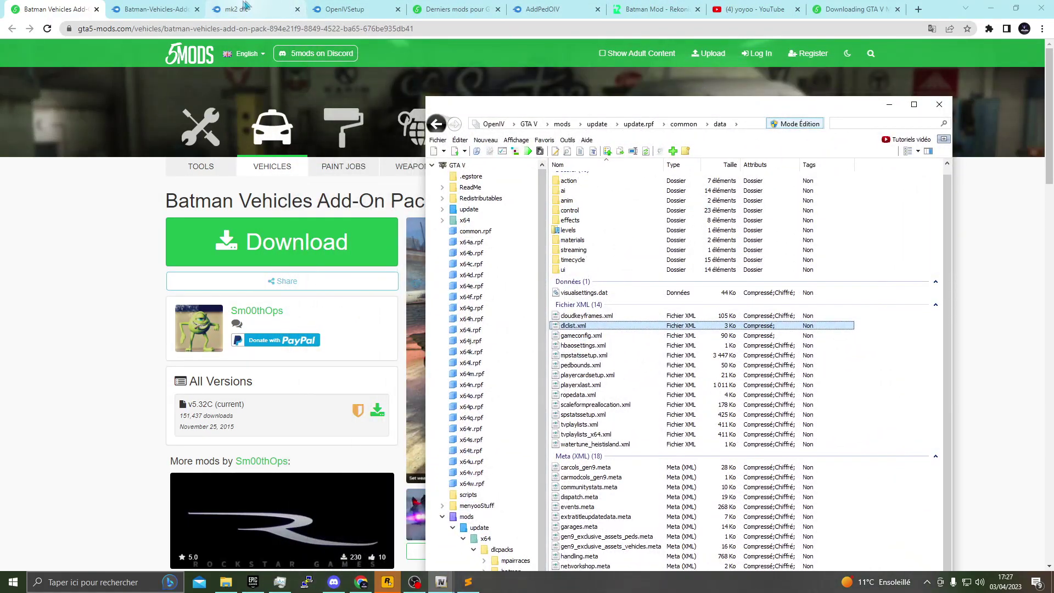
click(154, 8)
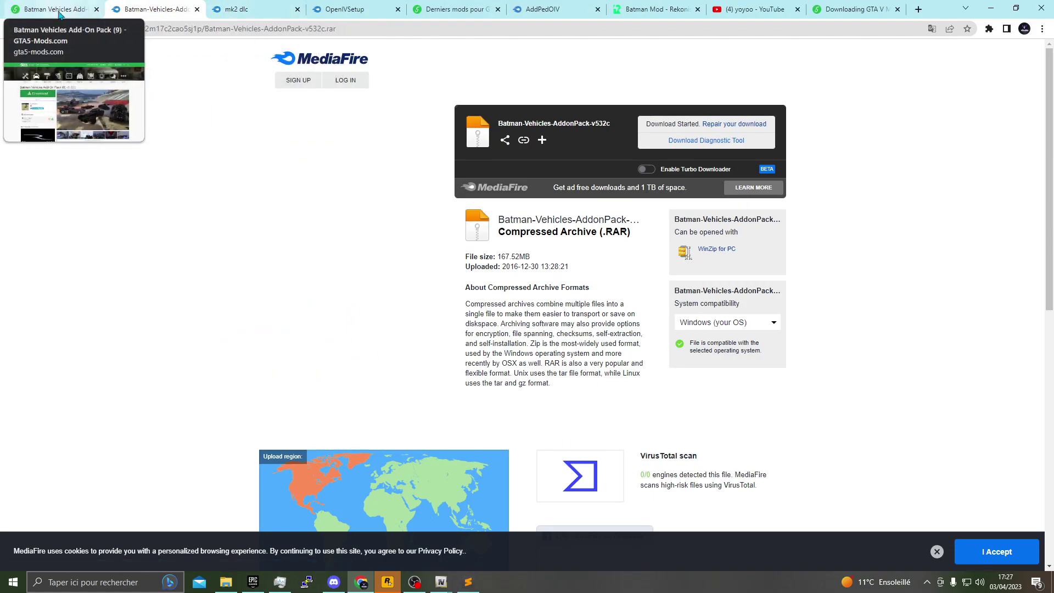
click(196, 9)
click(197, 9)
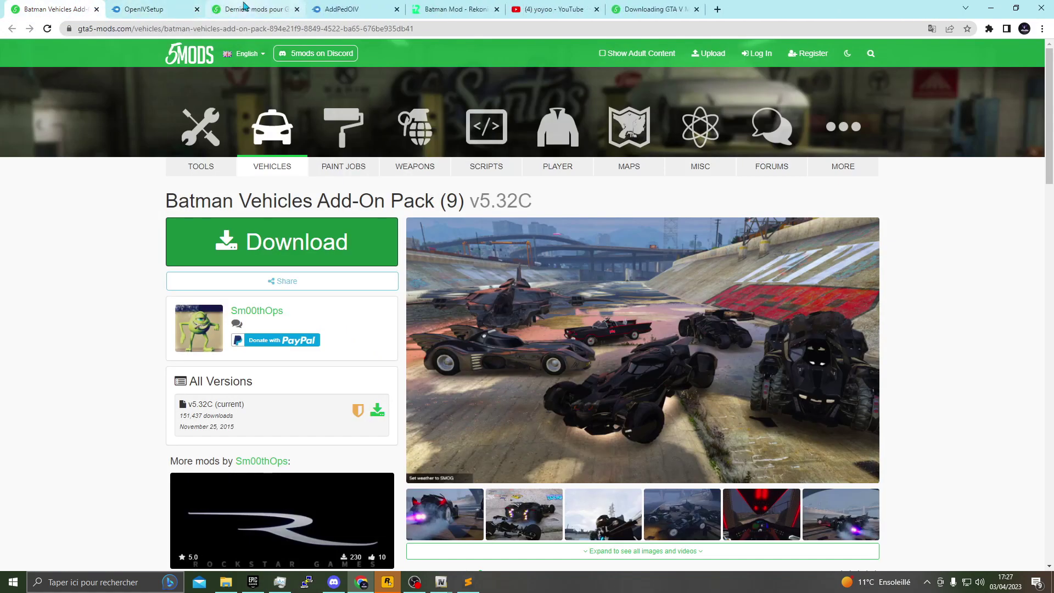
click(246, 7)
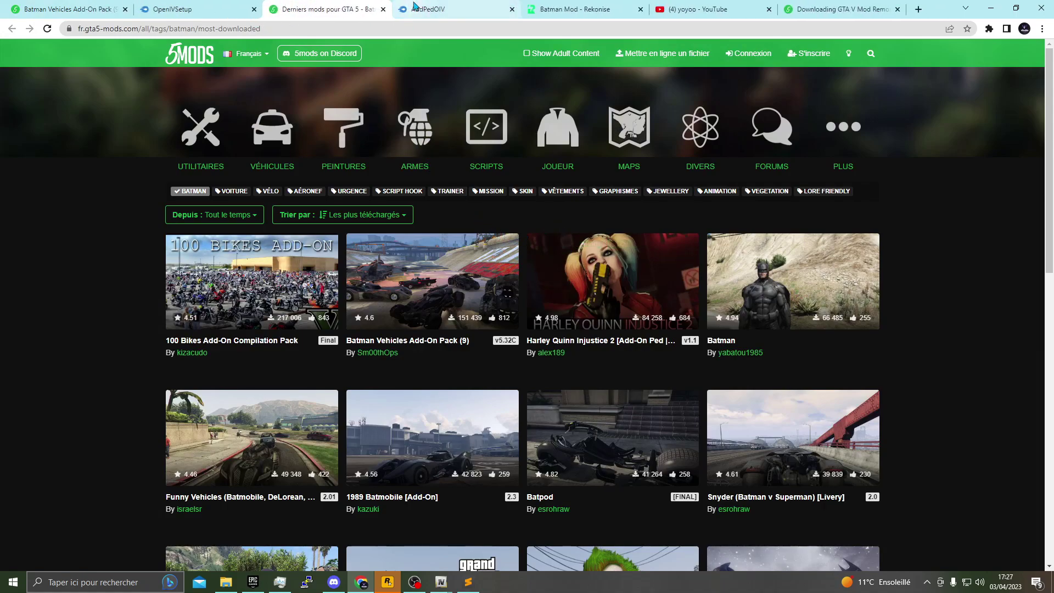
Step: Download the AddPedOIV archive from its MediaFire page and open it
click(426, 9)
click(721, 139)
click(426, 273)
click(49, 555)
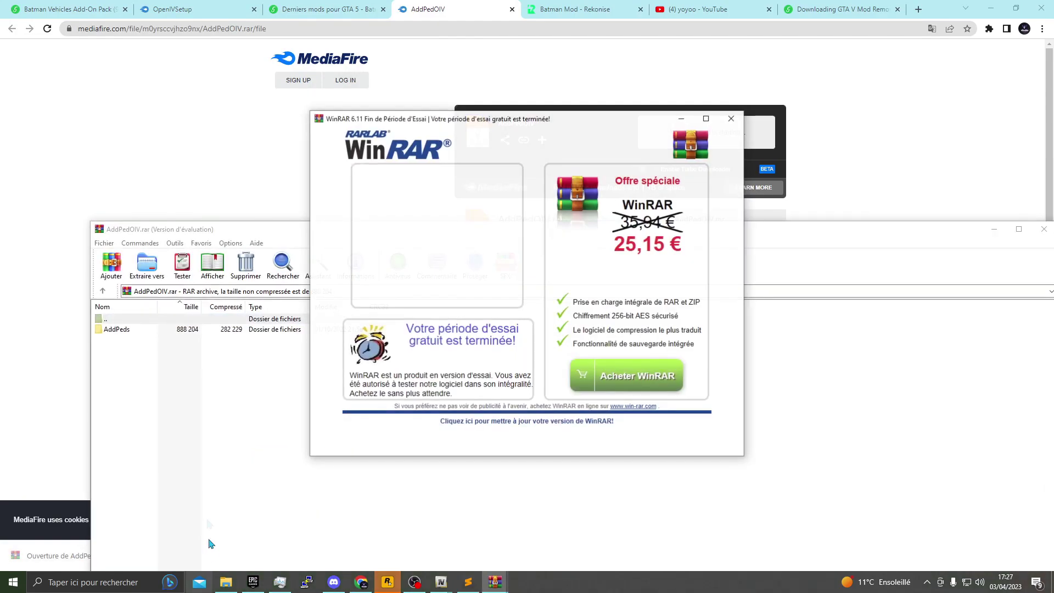
Step: Dismiss the WinRAR trial notice and copy Add Peds OIV Generator.exe from the AddPeds folder into the GTAV game folder
click(732, 119)
double_click(146, 330)
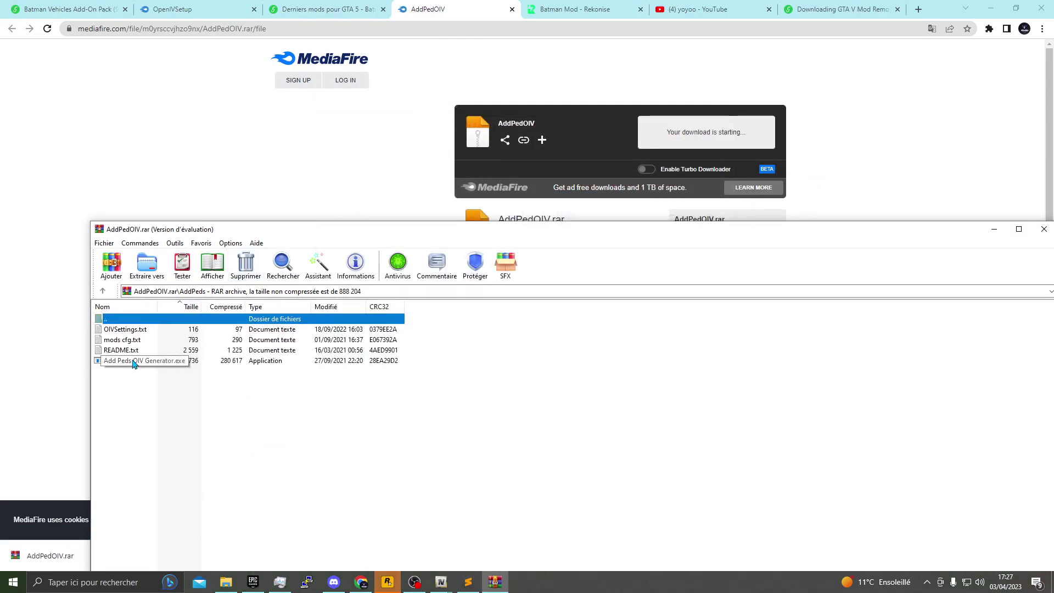
click(134, 361)
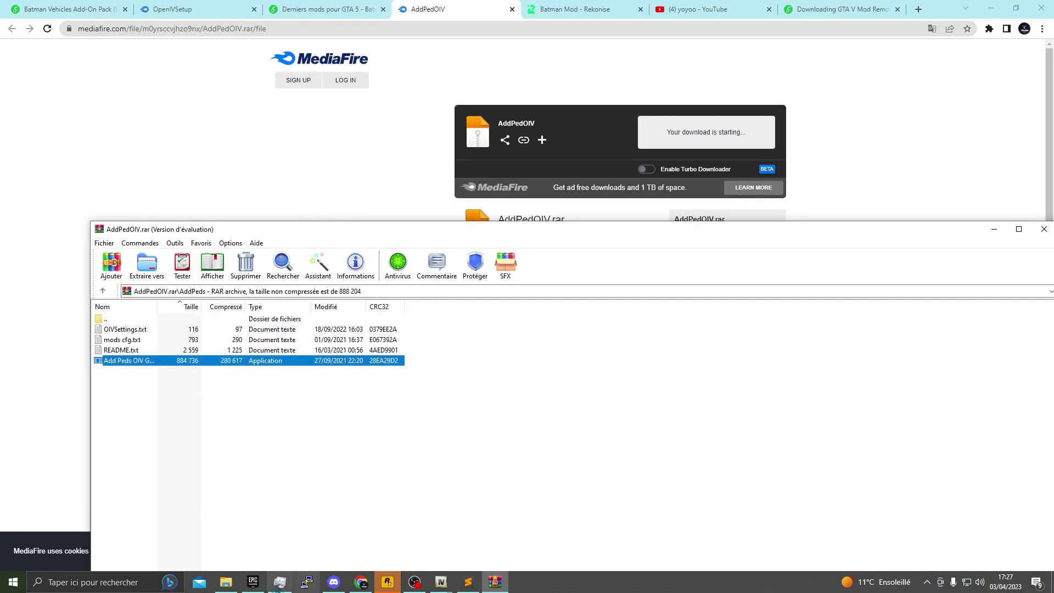
drag(229, 579, 671, 398)
drag(746, 428, 744, 430)
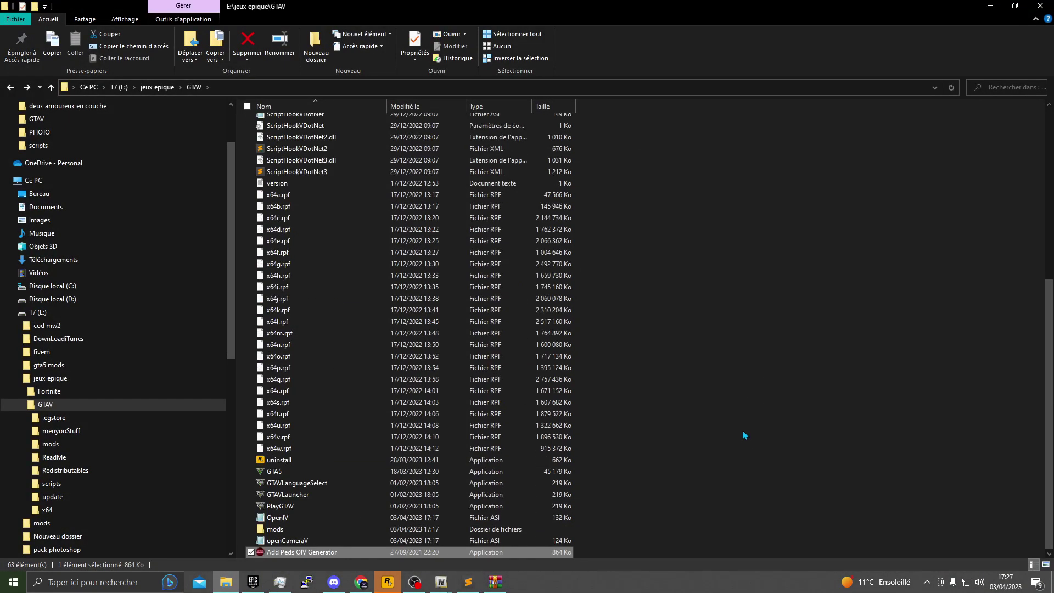
Step: Launch Add Peds OIV Generator from the GTAV folder, dismiss its messages and close the program
double_click(378, 553)
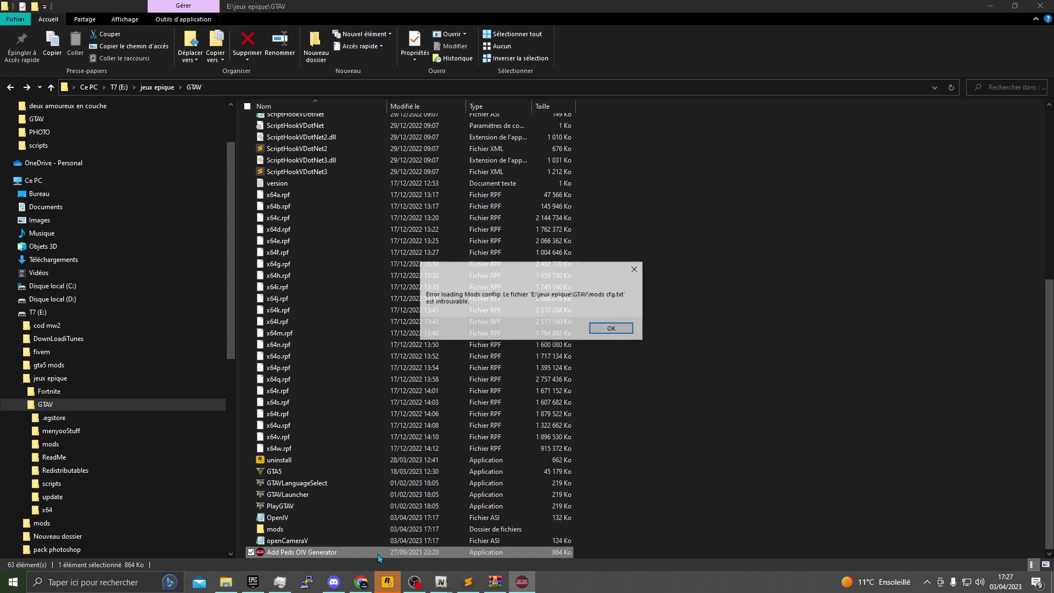
click(612, 329)
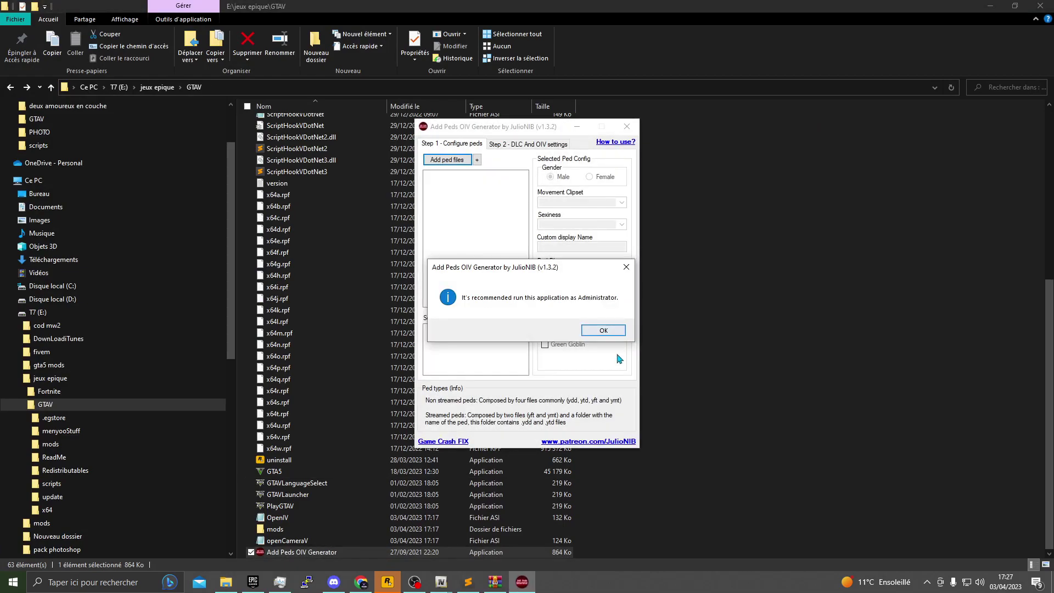
click(614, 330)
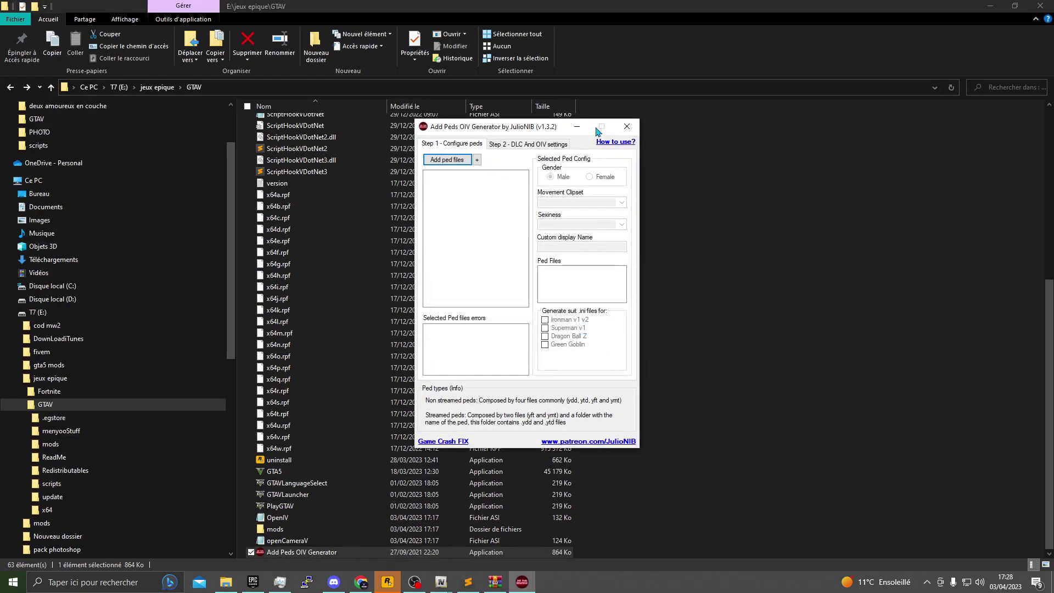
click(626, 127)
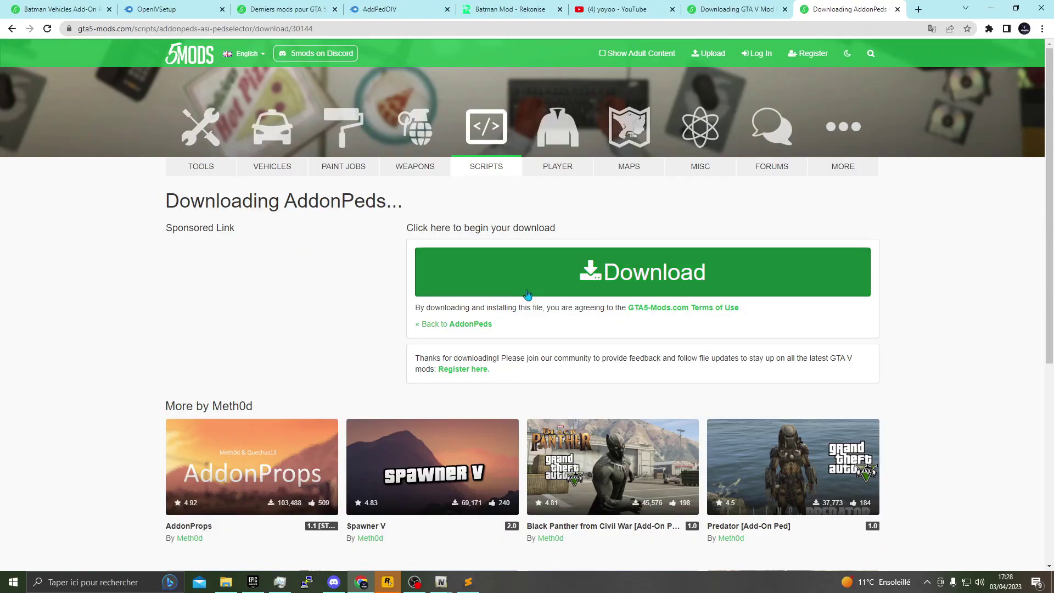
Step: Download the AddonPeds 3.0.1 archive from GTA5-Mods and open it
click(527, 295)
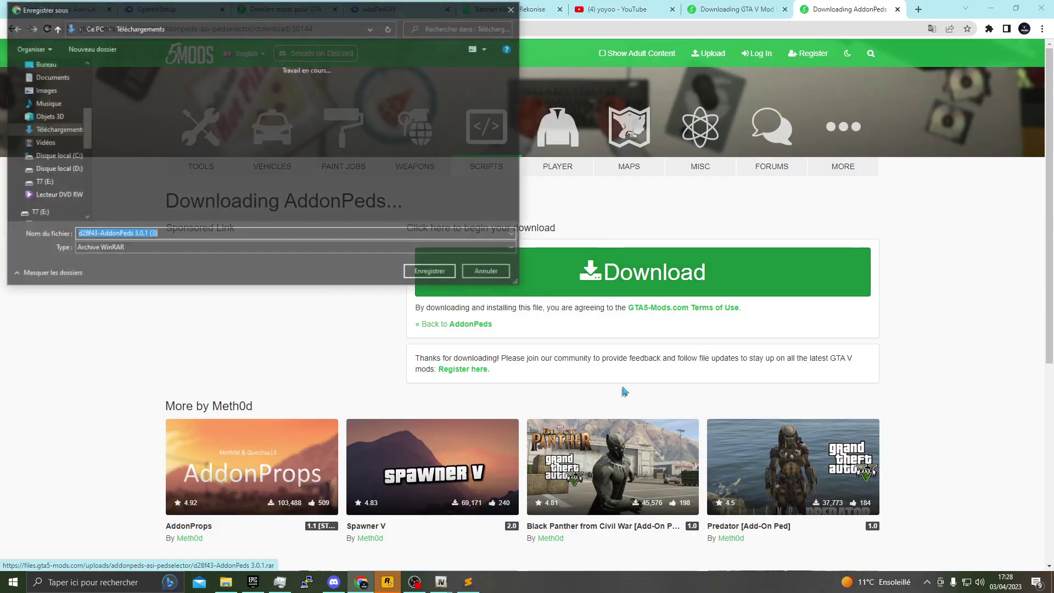
key(Return)
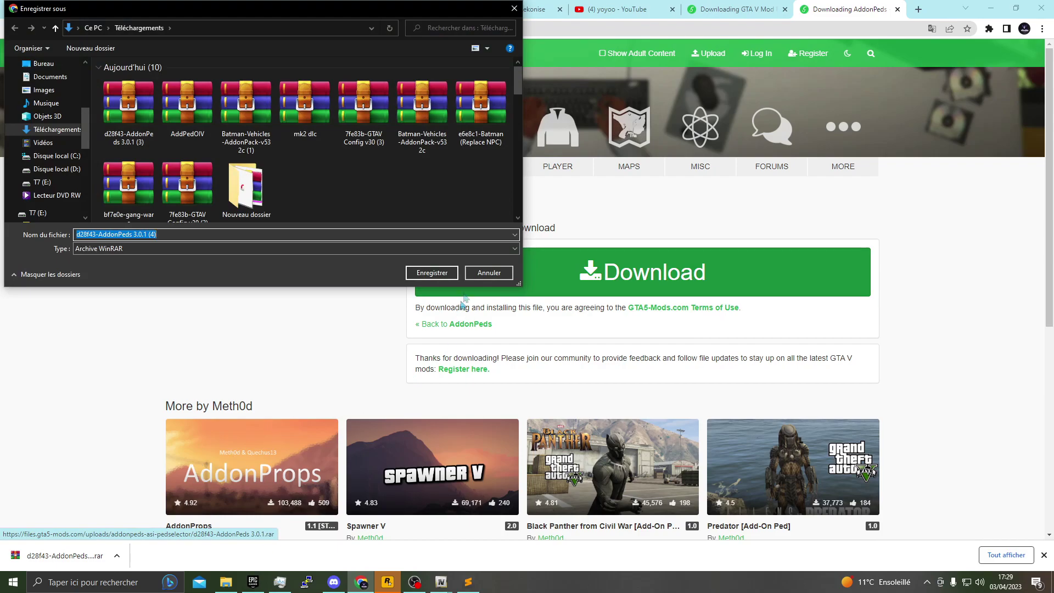
click(53, 559)
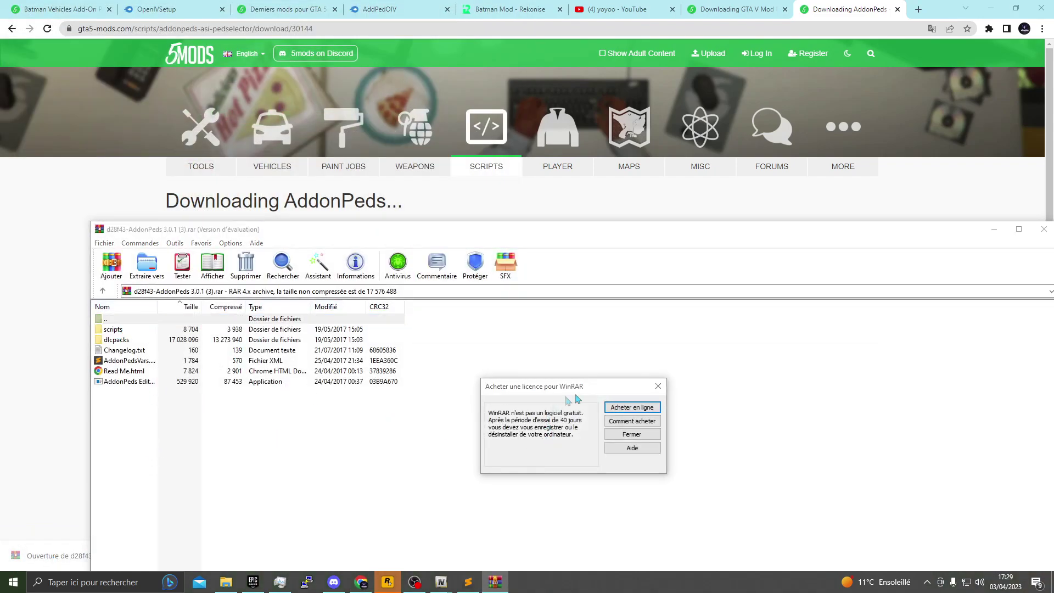
Step: Copy the scripts folder, the AddonPedsVars XML file and the AddonPeds Editor application from the archive into the GTAV game folder
click(659, 387)
shift+click(122, 332)
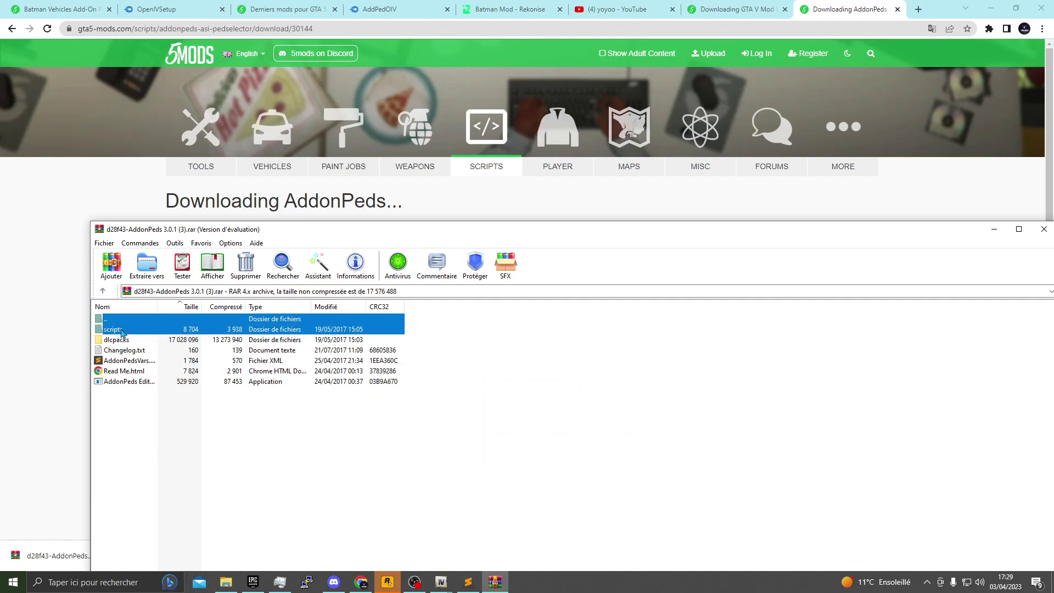
ctrl+click(115, 363)
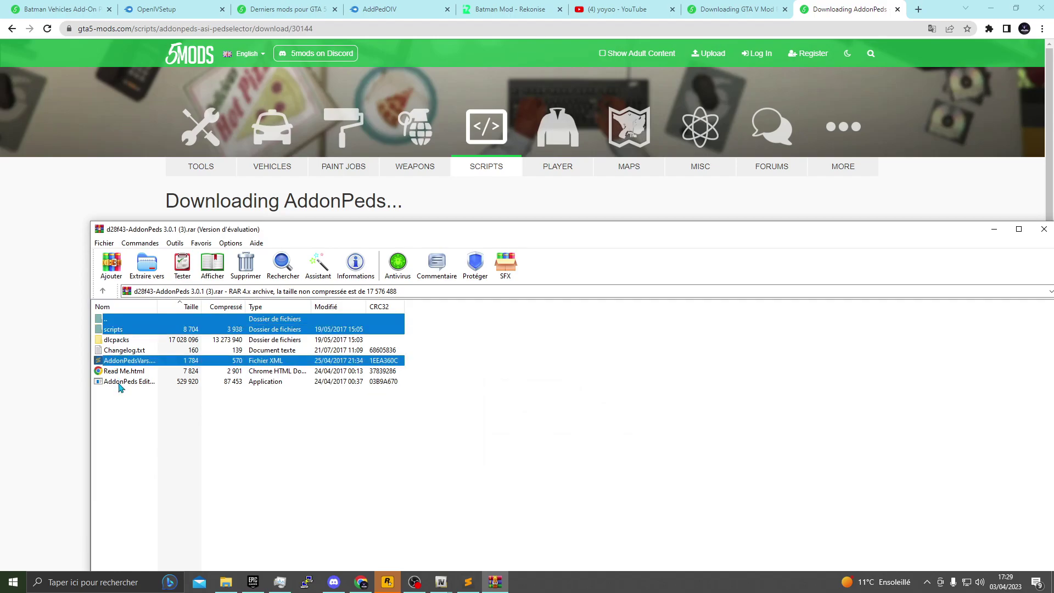
ctrl+click(123, 384)
drag(235, 588, 706, 430)
click(219, 587)
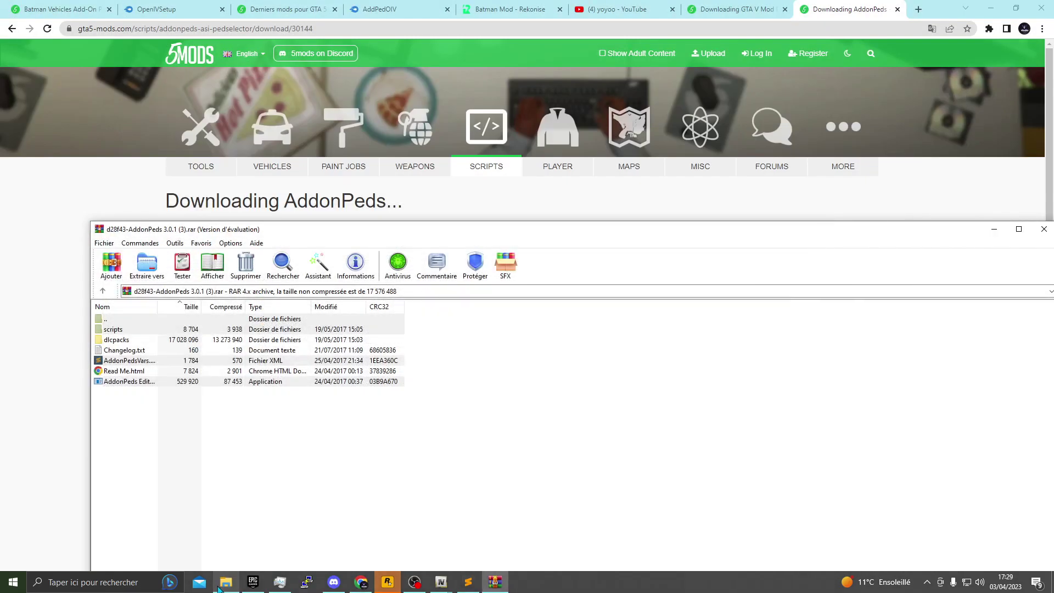
Step: Copy the addonpeds folder from the archive's dlcpacks folder into mods\update\x64\dlcpacks in OpenIV
click(125, 340)
drag(397, 591, 382, 562)
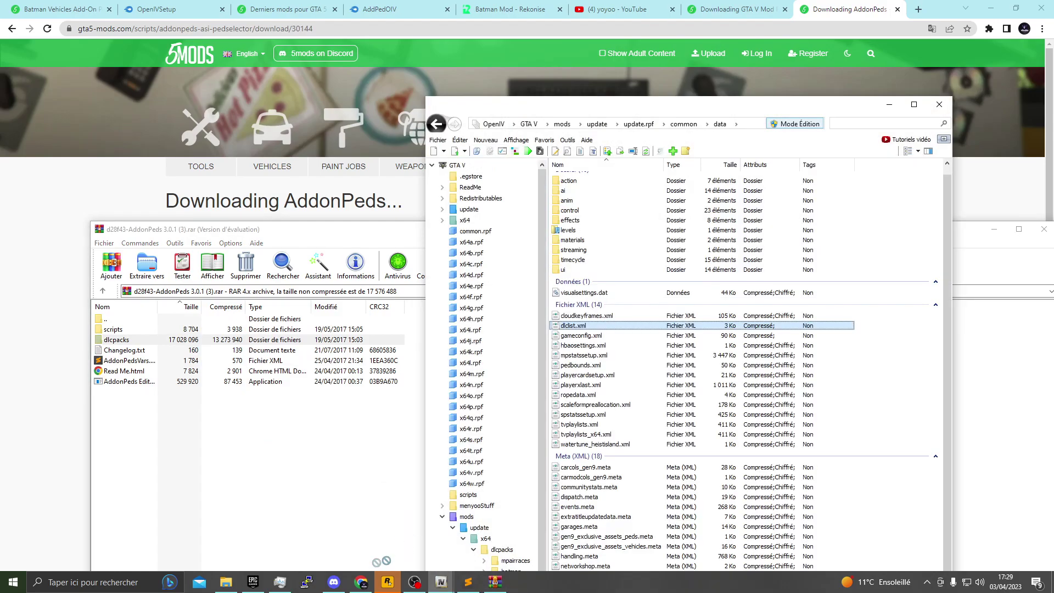
click(596, 124)
double_click(580, 188)
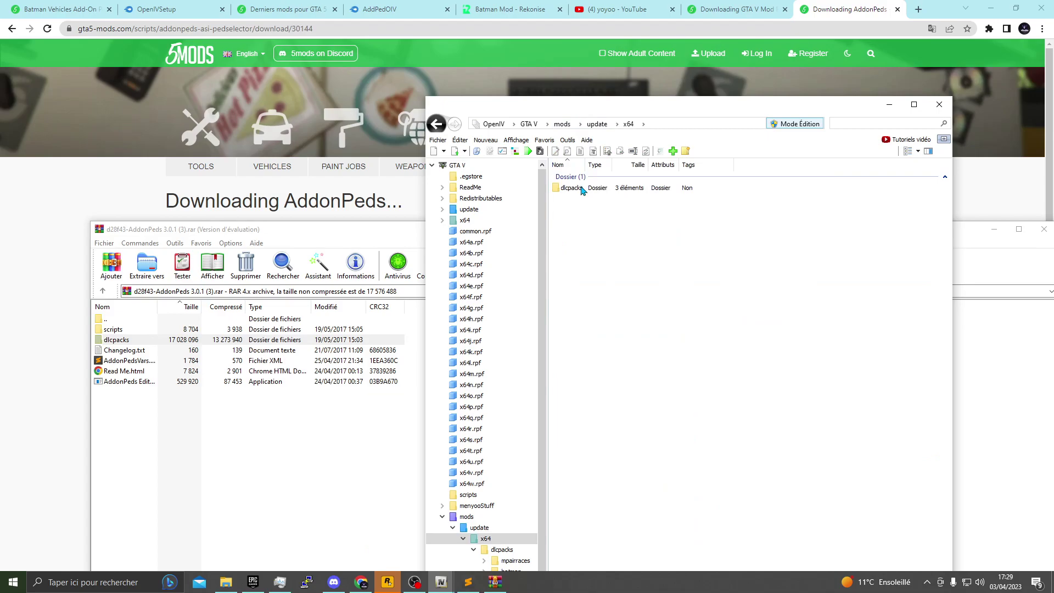
drag(619, 191, 621, 190)
double_click(621, 189)
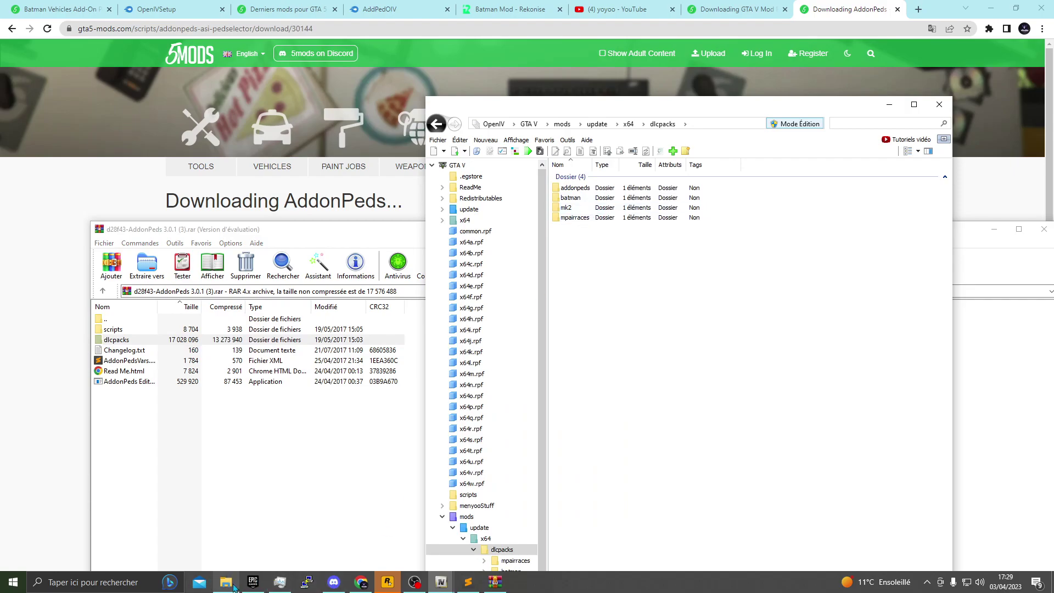
Step: Open peds.rpf inside the dlc.rpf of the addonpeds folder
double_click(574, 188)
double_click(577, 189)
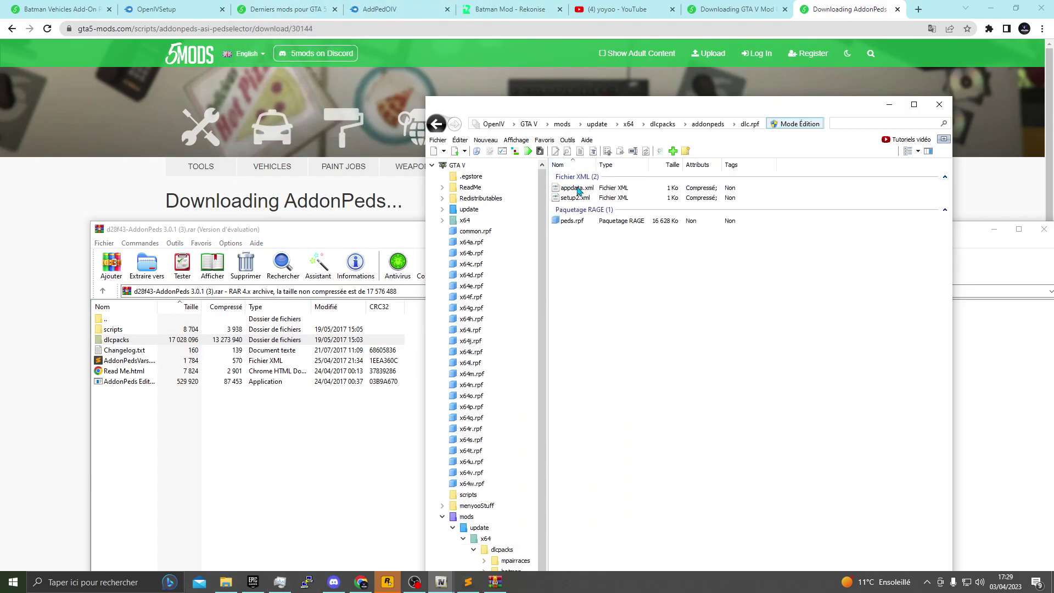
double_click(570, 221)
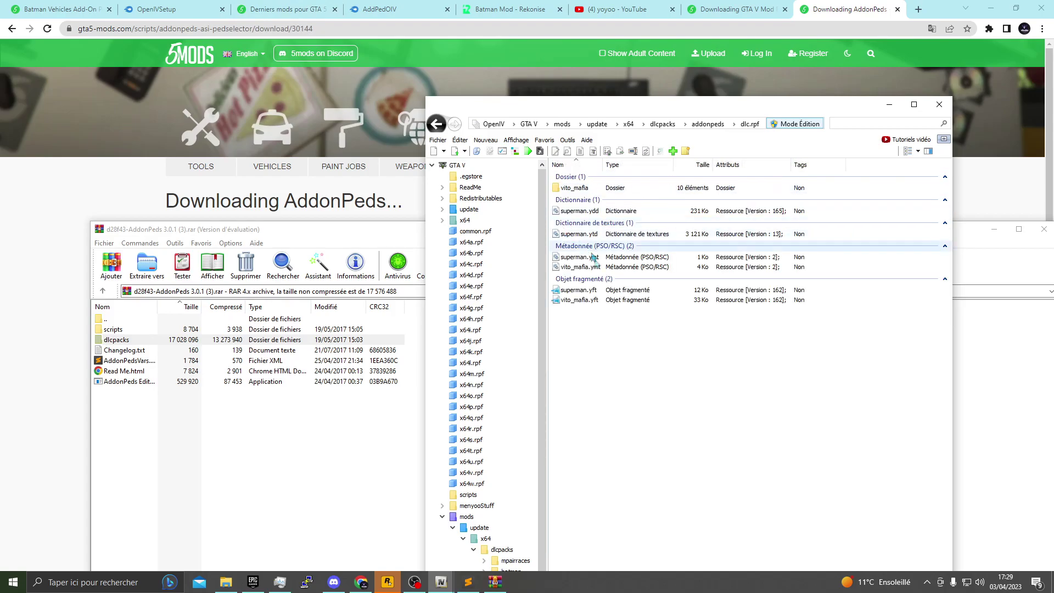
Step: Close the Batman Vehicles, OpenIVSetup, Batman mods list and AddPedOIV pages in the browser and open a blank tab
click(60, 9)
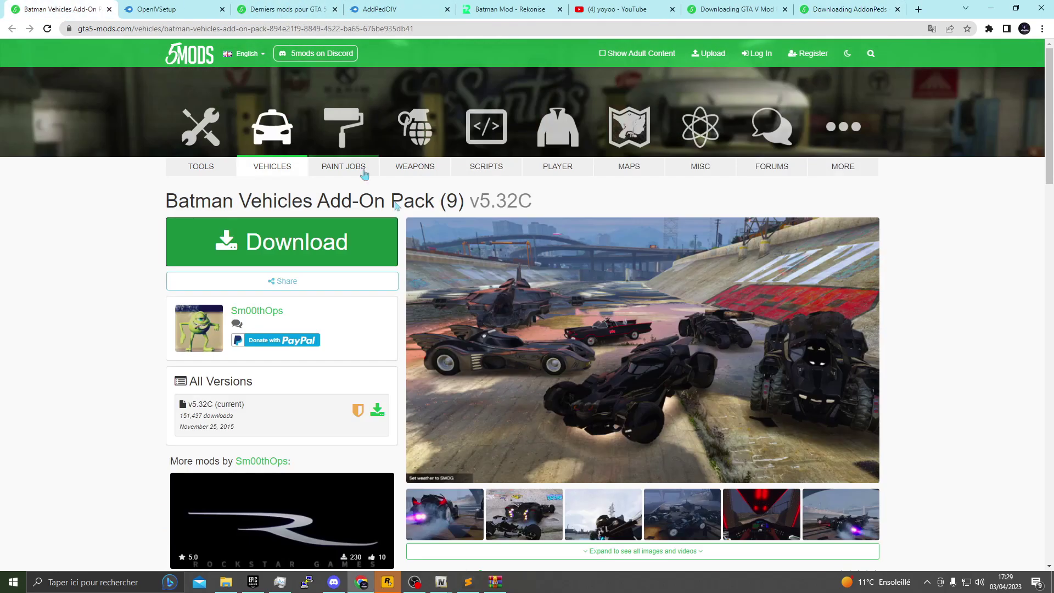
click(109, 9)
click(109, 9)
click(110, 9)
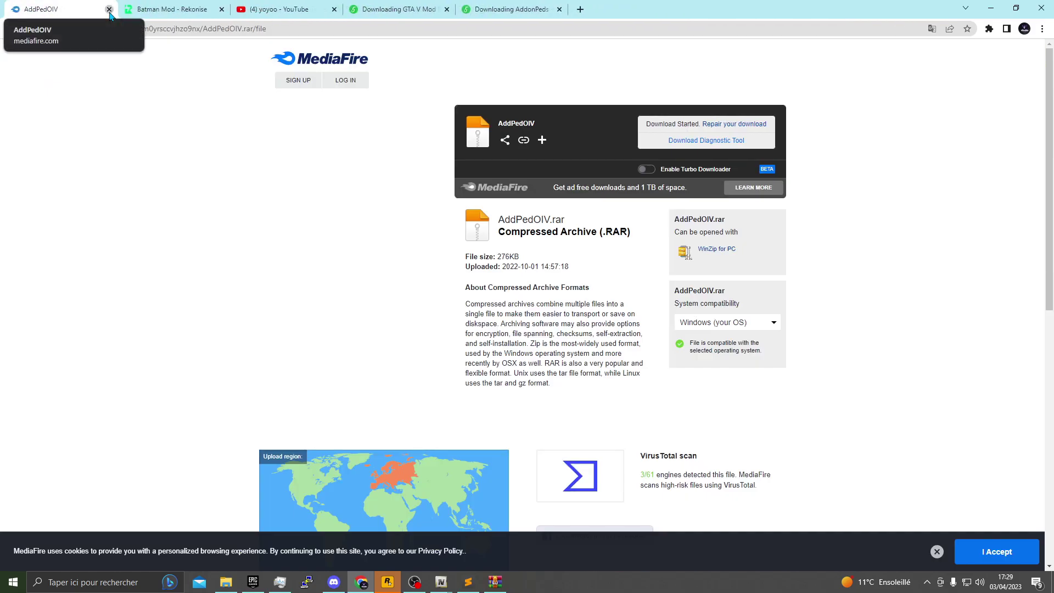
click(110, 9)
click(471, 13)
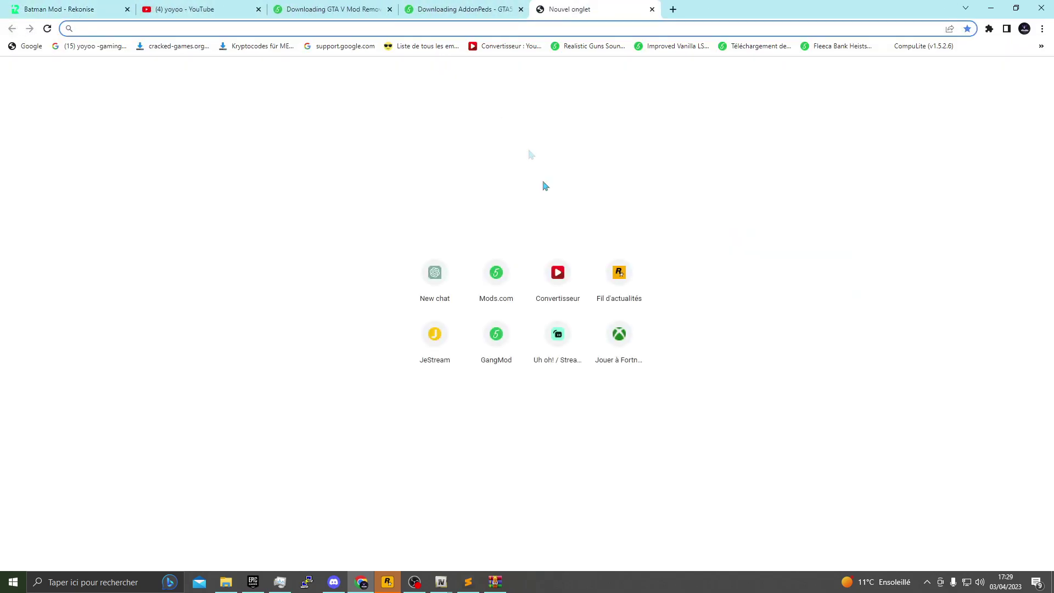
Step: Search GTA5-Mods.com for Batman mods
click(497, 267)
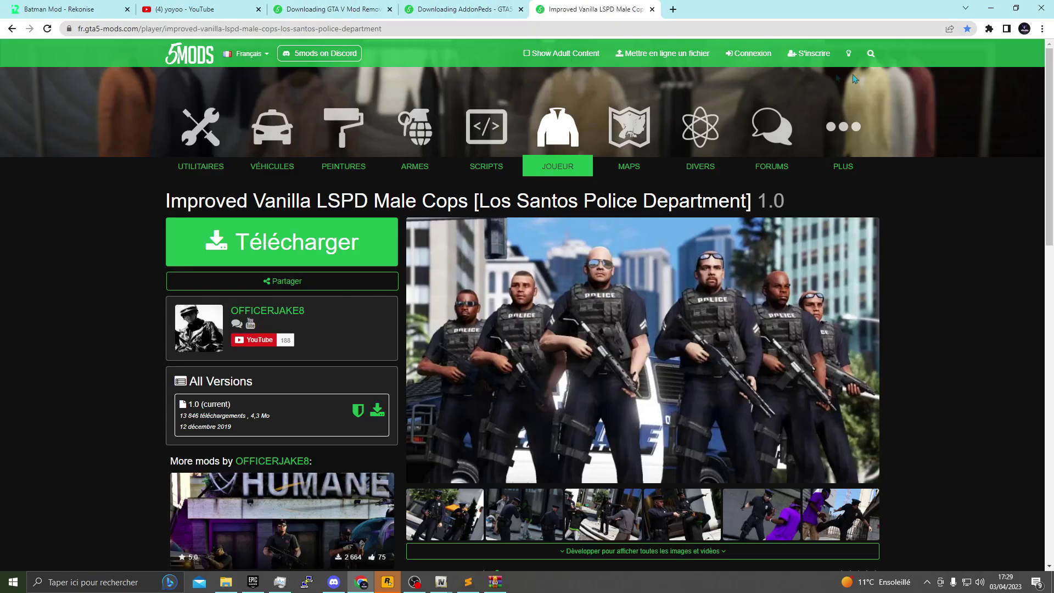
click(870, 55)
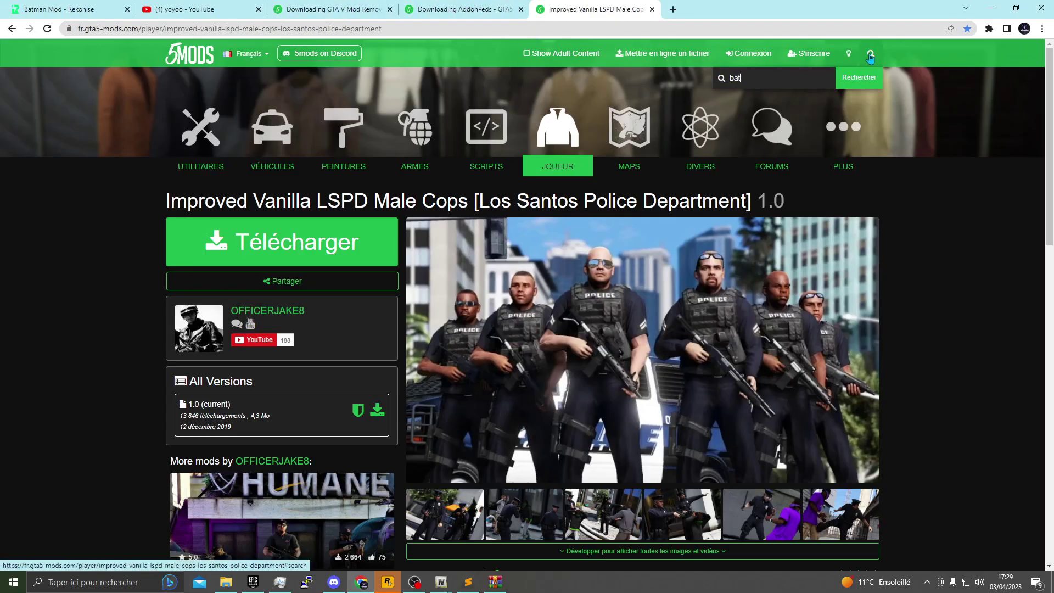
key(Return)
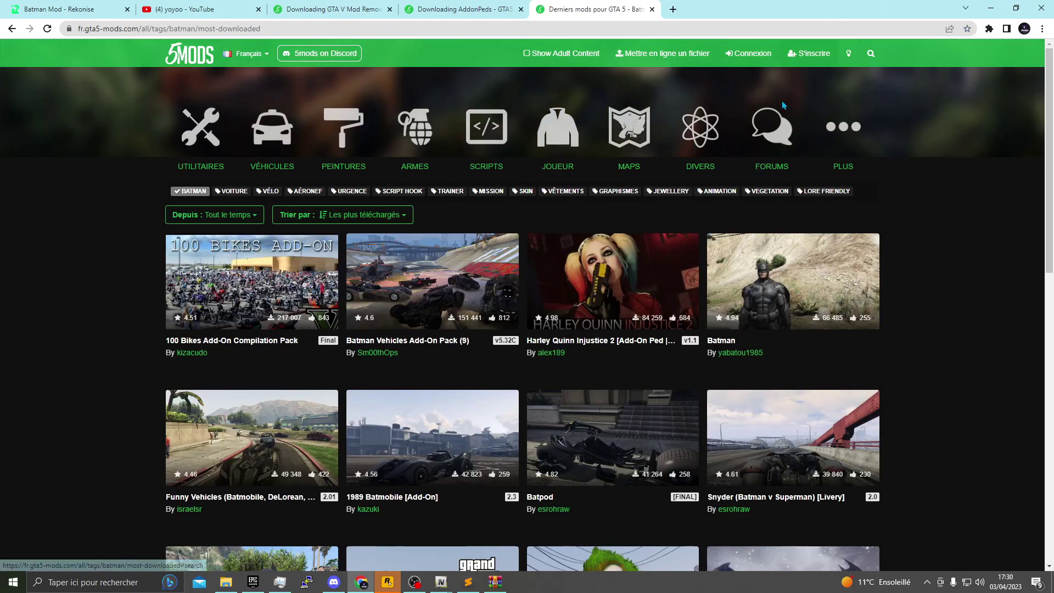
Step: Download the Batman (Replace NPC) mod, inspect the contents of its Batman folder and close the archive
click(787, 309)
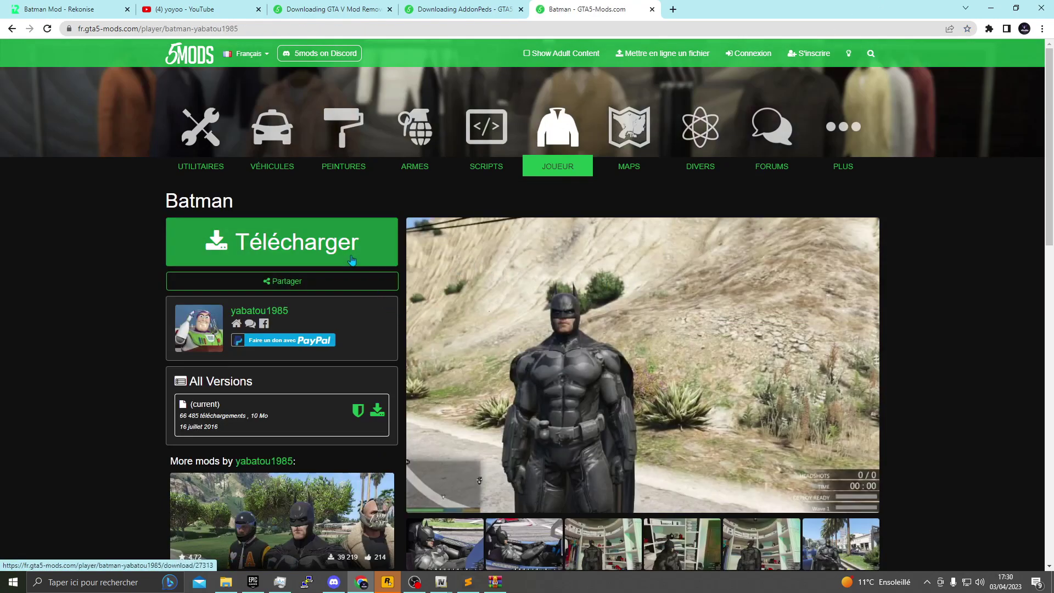
click(352, 259)
click(586, 295)
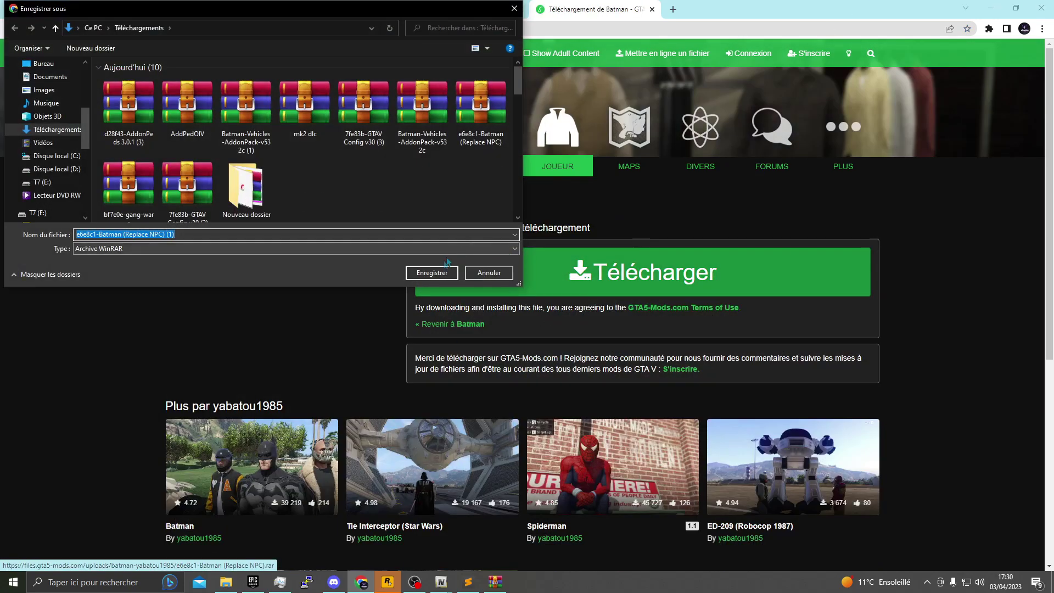
click(424, 270)
click(33, 556)
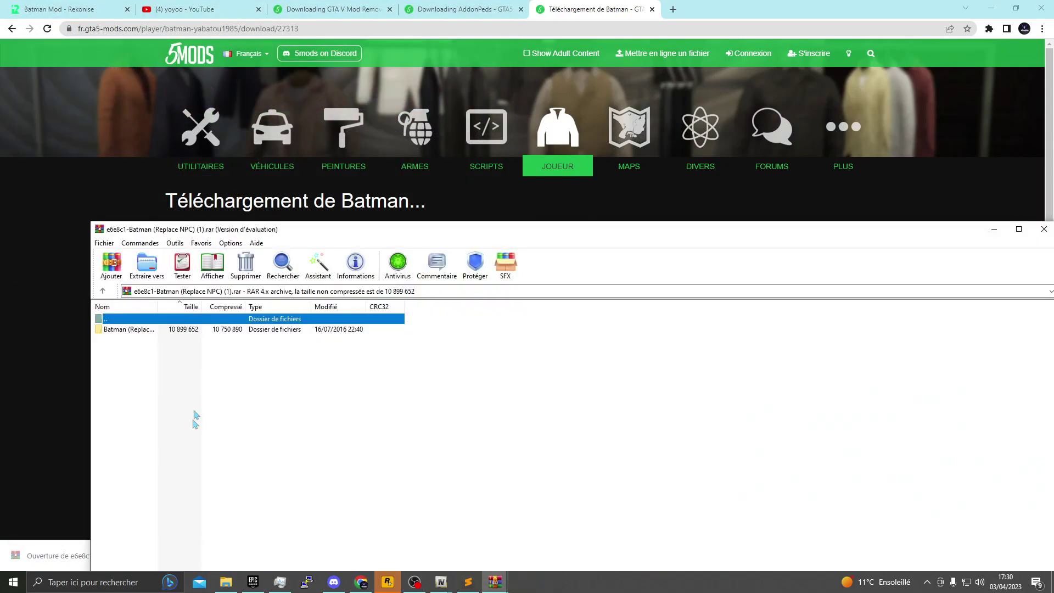
double_click(131, 329)
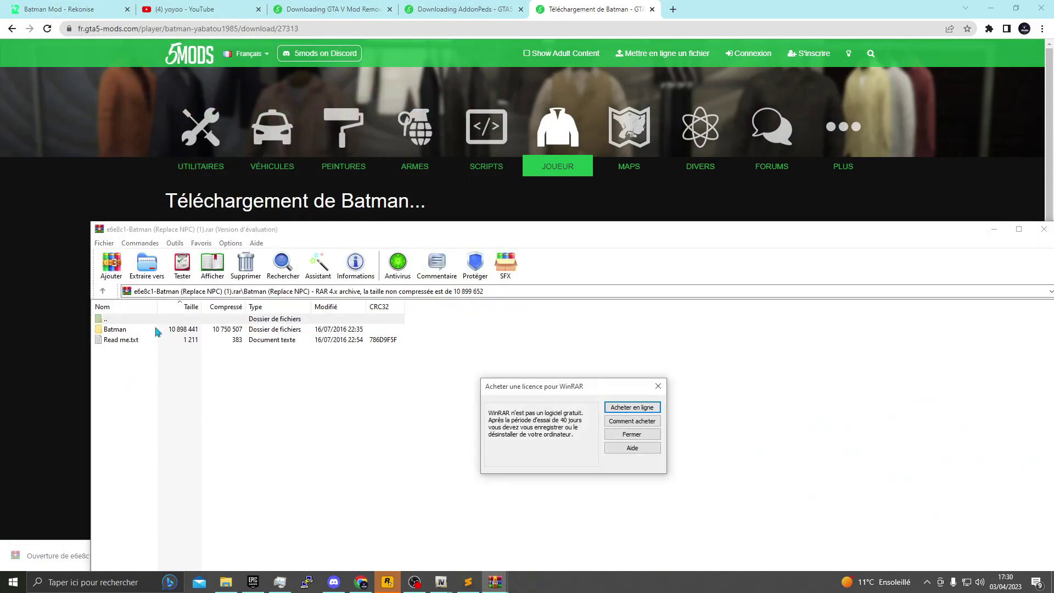
click(657, 388)
double_click(132, 330)
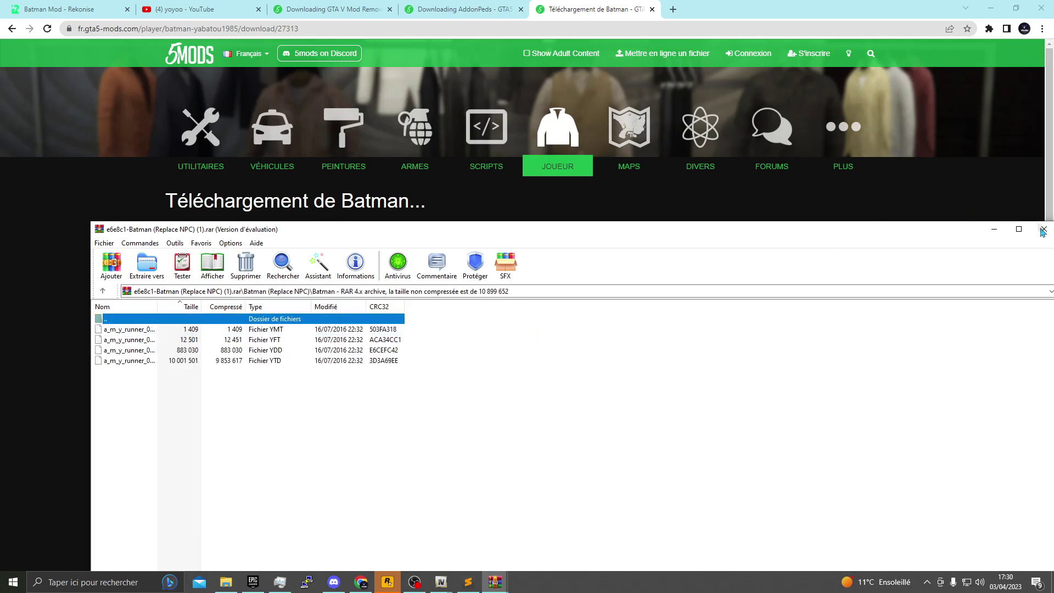
click(1042, 228)
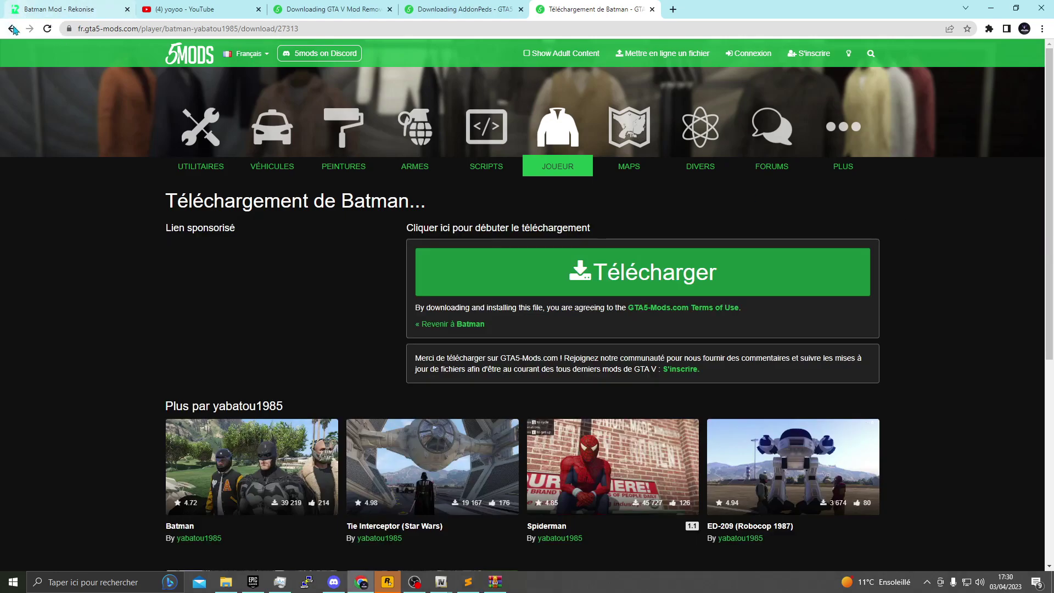
Step: Download the Batman - Batman v Superman [Add-On Ped] mod from the Batman results and open its archive
click(12, 28)
click(13, 29)
scroll(425, 387, down, 5)
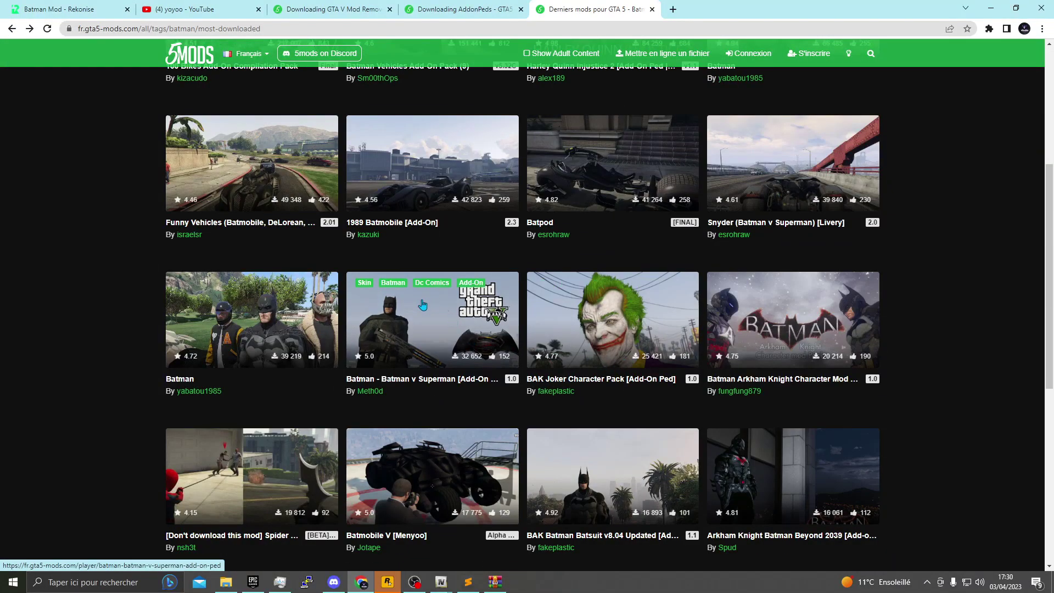
click(422, 312)
click(292, 243)
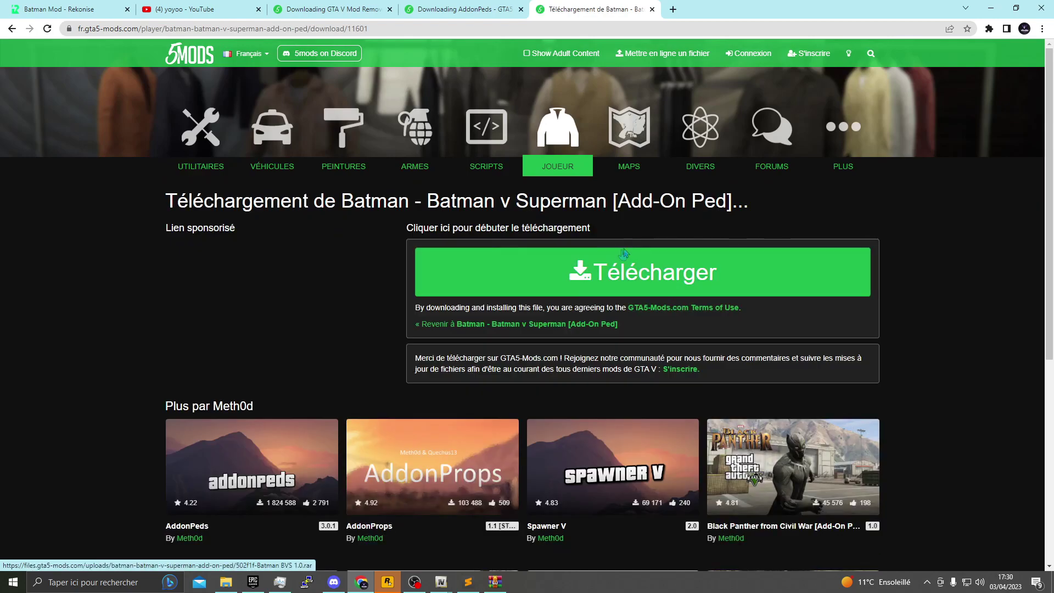
click(596, 287)
click(450, 272)
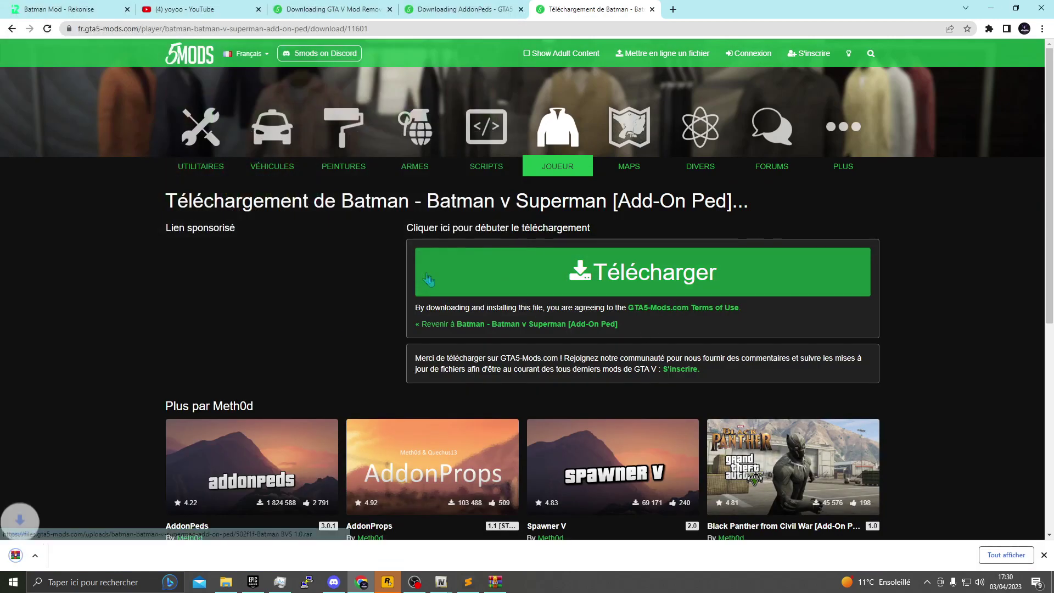
click(52, 567)
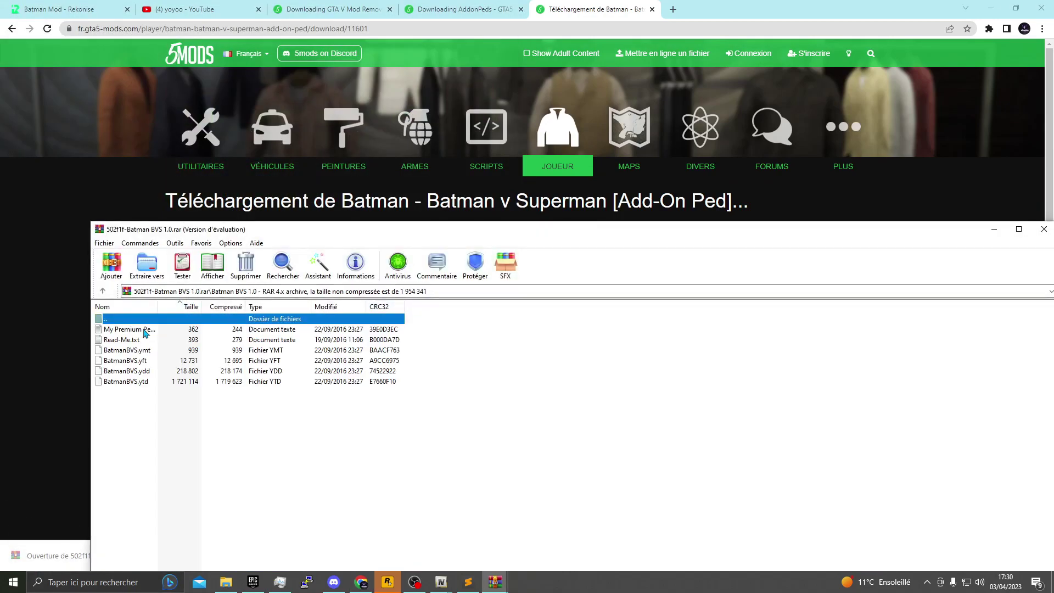
click(631, 431)
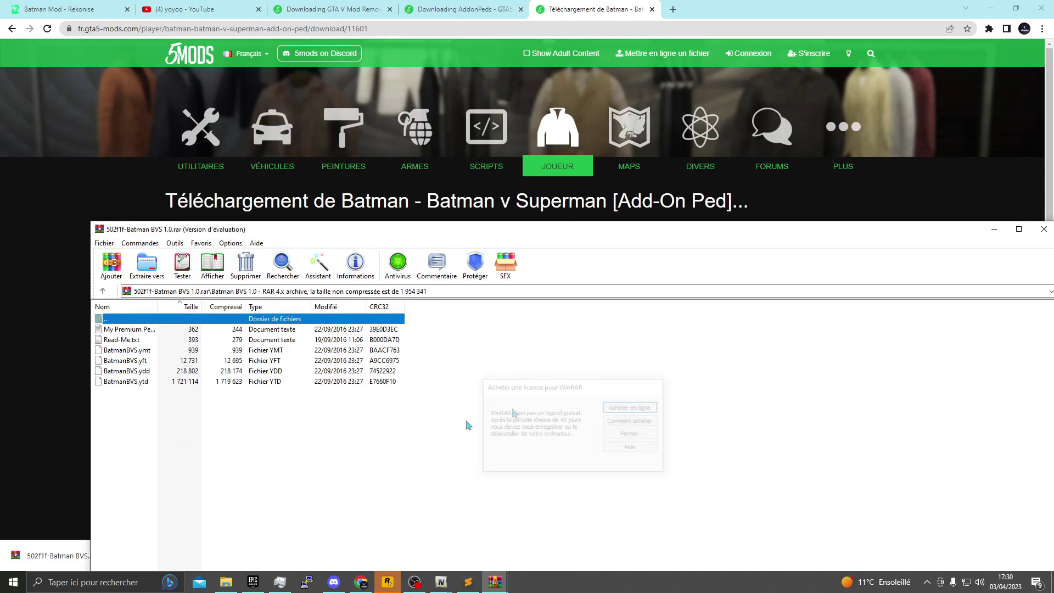
Step: Copy the four BatmanBVS files (ymt, yft, ydd, ytd) from the archive into the addonpeds peds.rpf in OpenIV and close the archive
drag(296, 442, 184, 347)
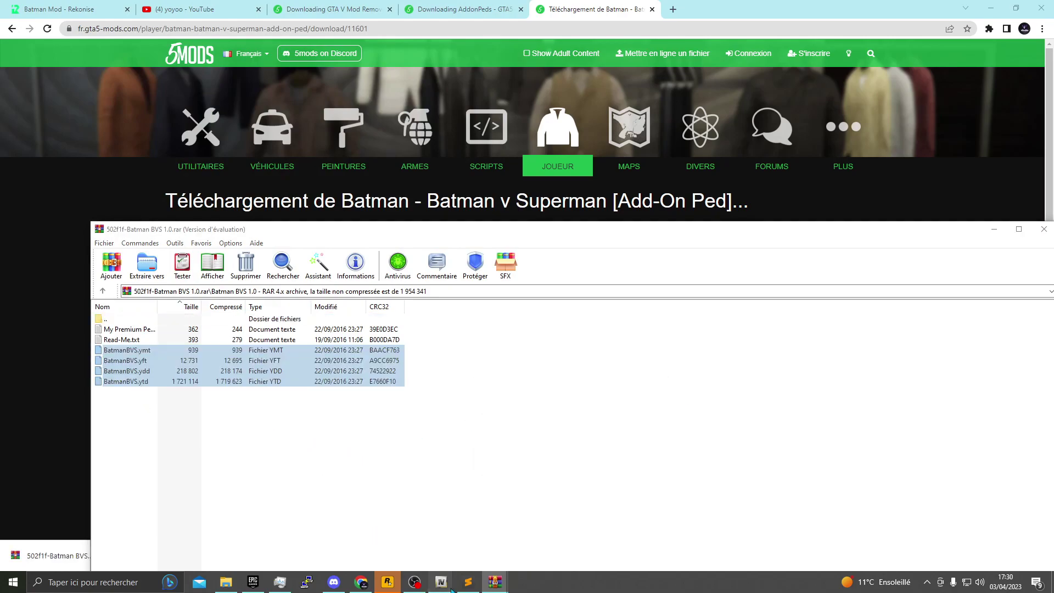
click(449, 586)
mouse_move(380, 556)
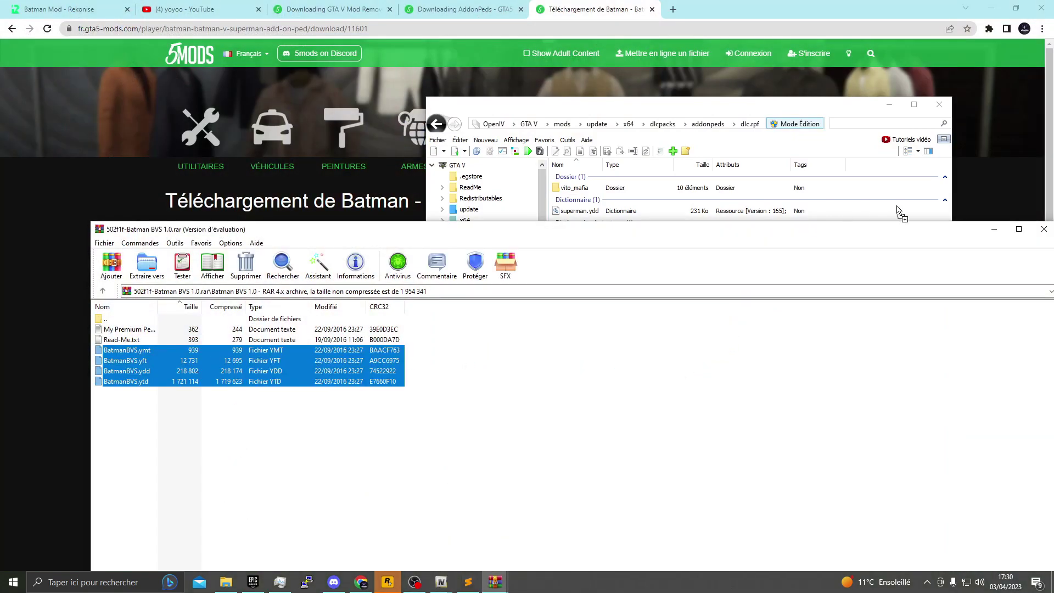
drag(898, 212, 893, 219)
click(1044, 229)
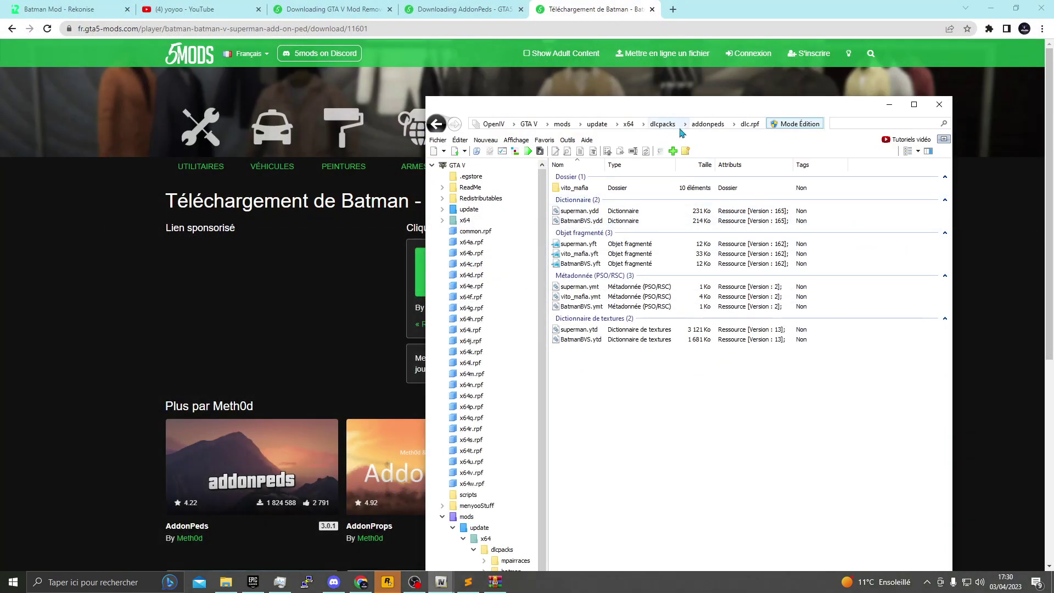
Step: Open the Read Me in the AddonPeds archive and copy its <Item>dlcpacks:\addonpeds\</Item> line
click(708, 124)
click(663, 124)
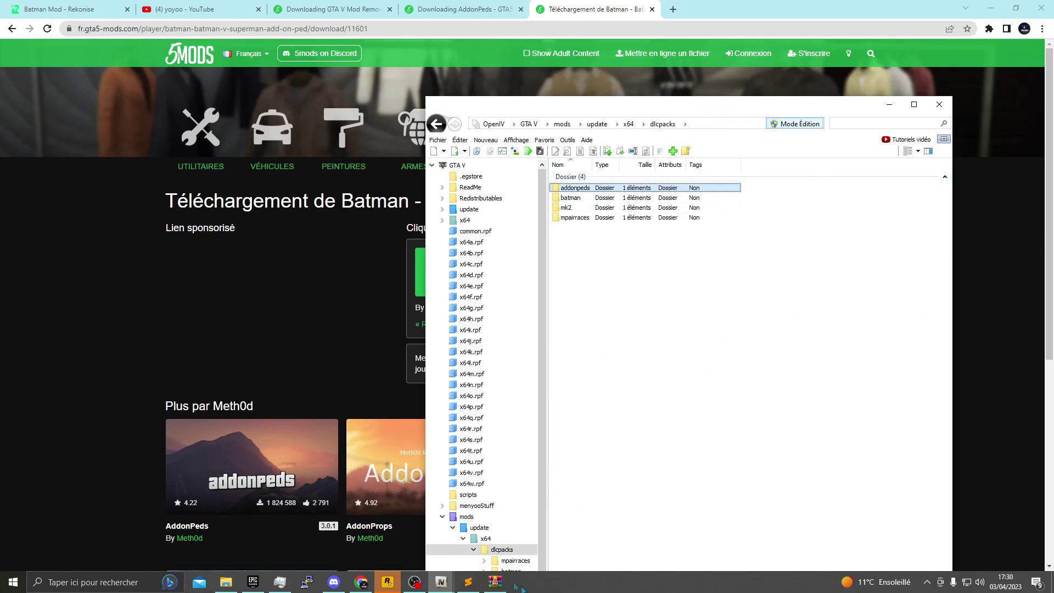
click(495, 583)
double_click(165, 371)
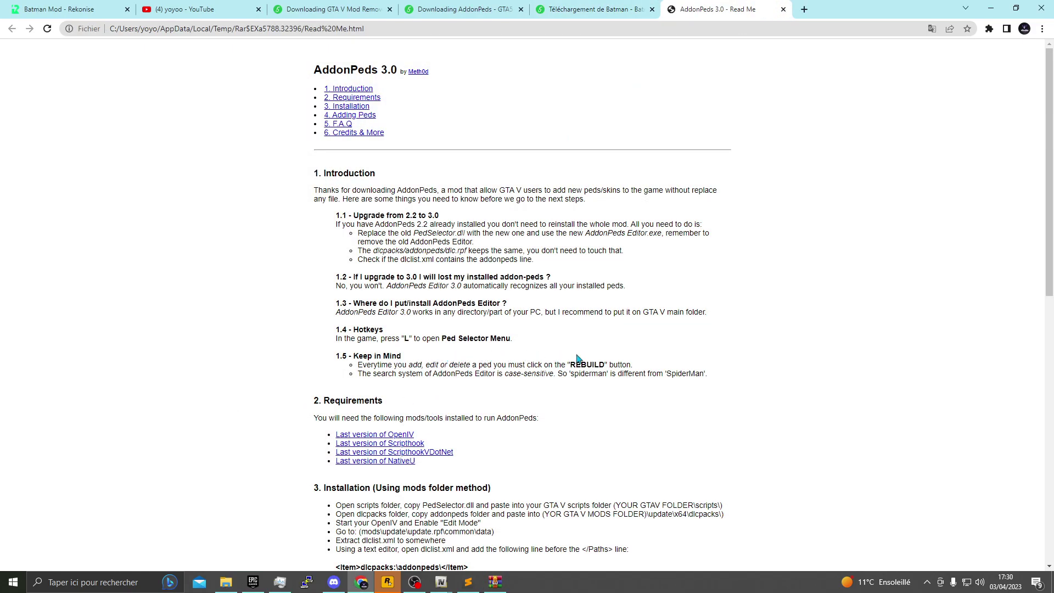
scroll(540, 488, down, 1)
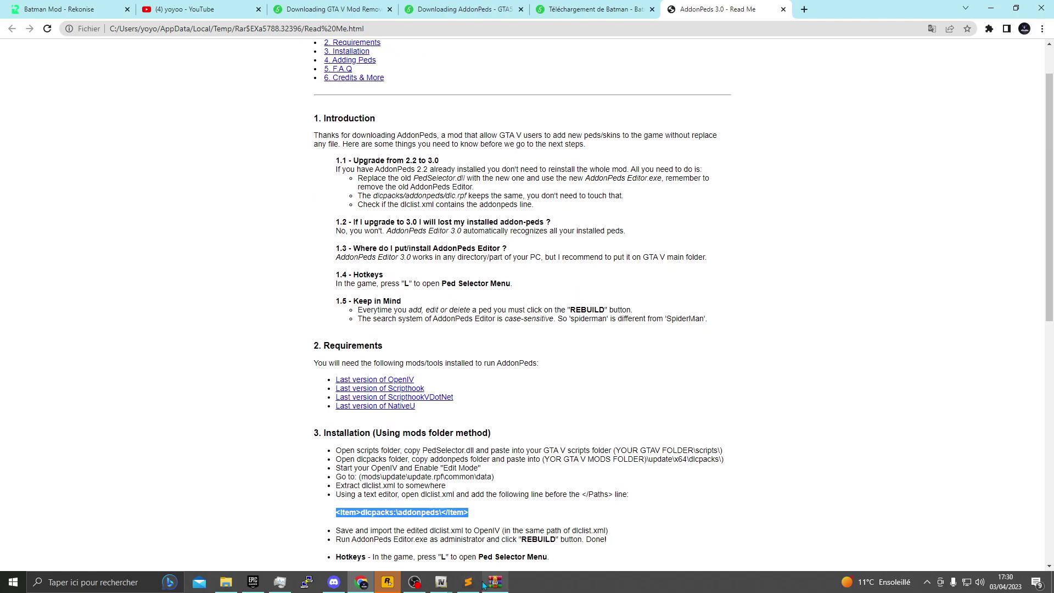
mouse_move(439, 581)
Step: Add the copied addonpeds line below the mk2 entry in dlclist.xml, under mods\update\update.rpf\common\data, and save the file
click(406, 549)
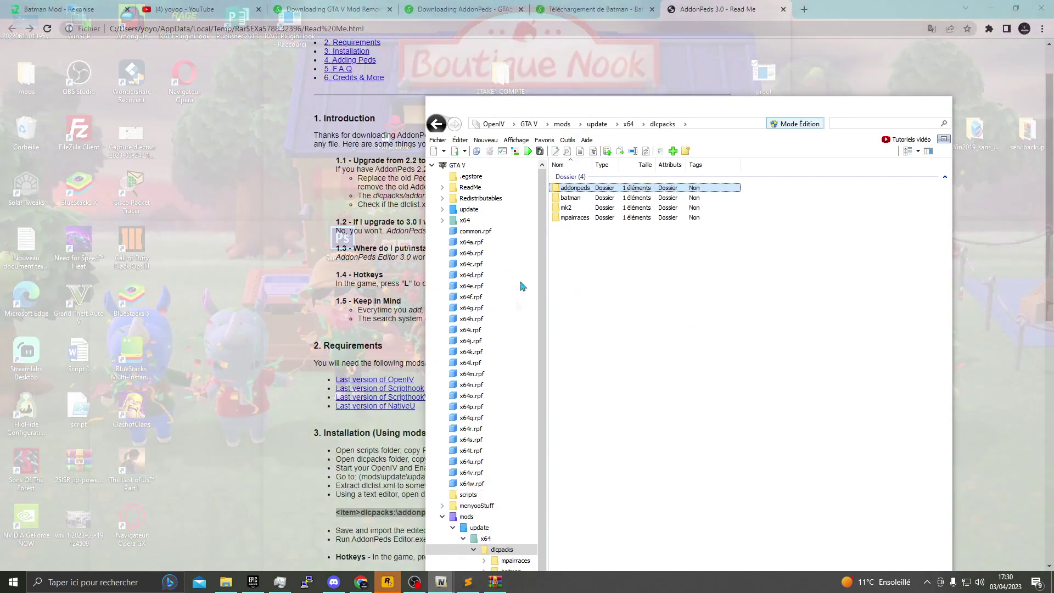
click(598, 124)
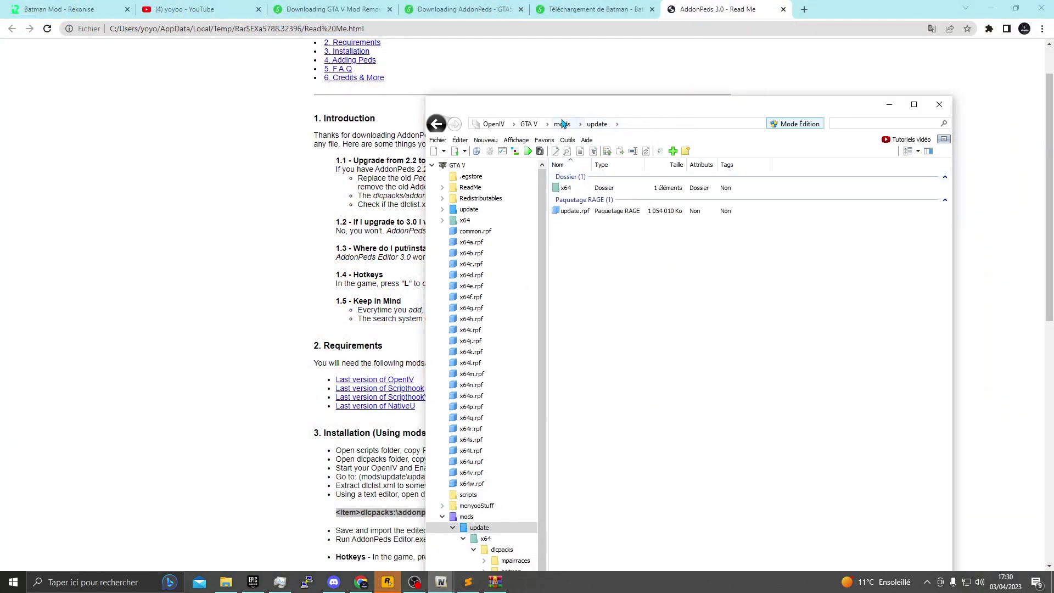
double_click(575, 211)
double_click(570, 188)
double_click(568, 188)
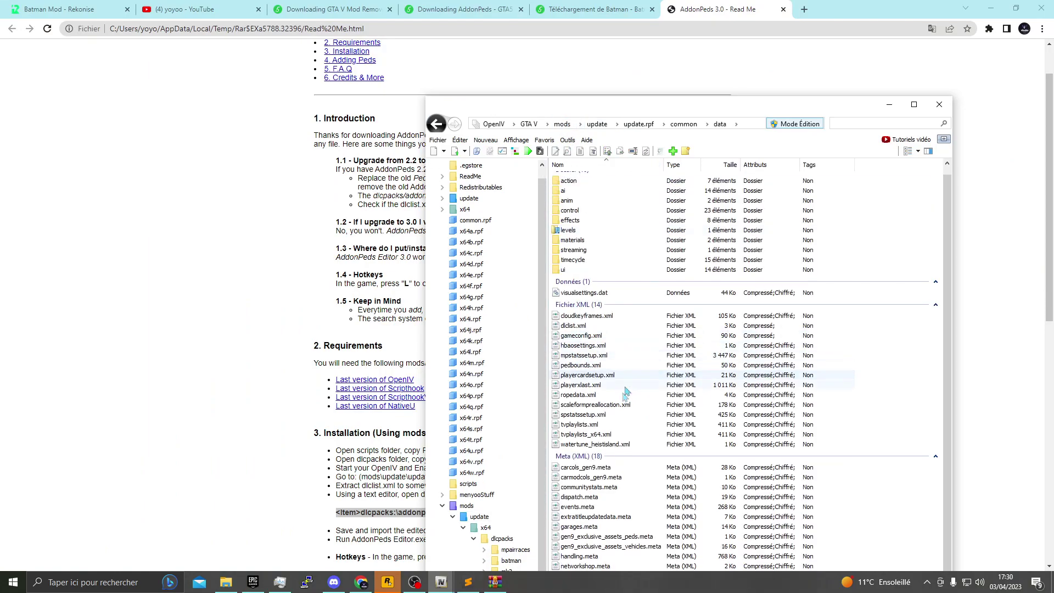
right_click(587, 327)
click(608, 341)
scroll(626, 384, down, 20)
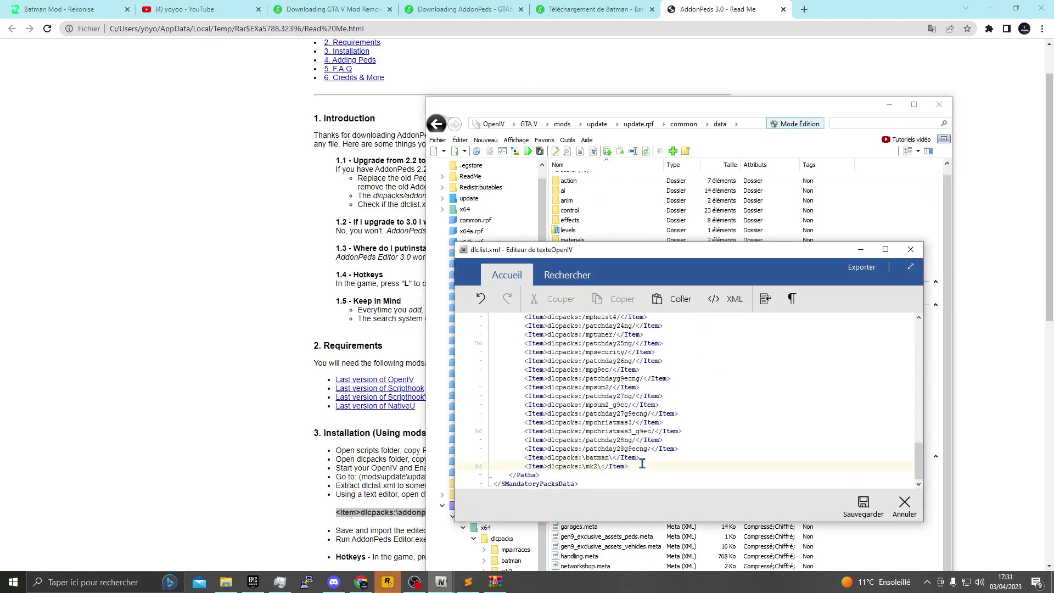
click(864, 508)
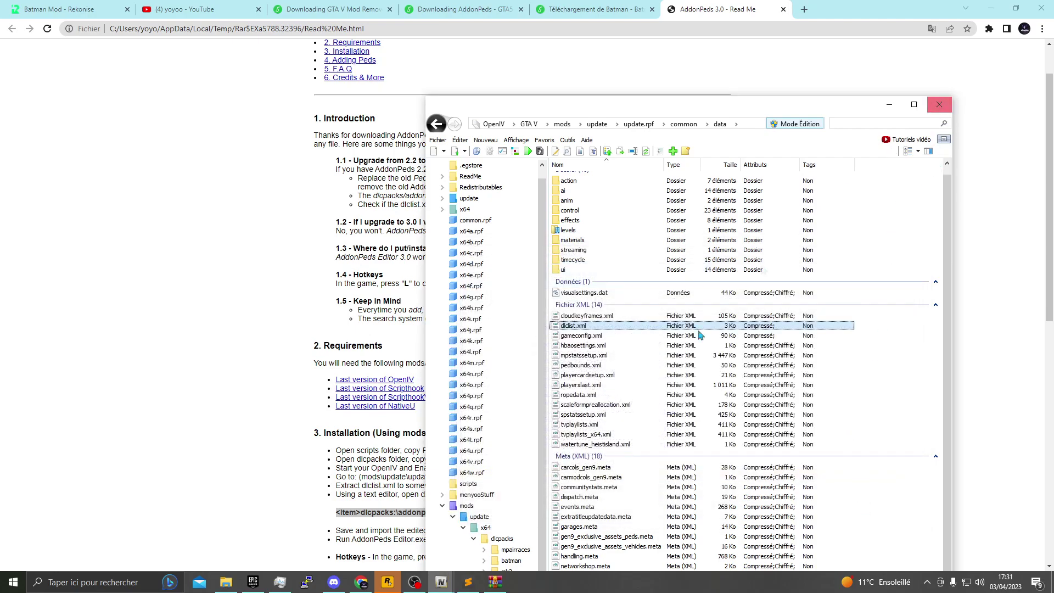
Step: Run AddonPeds Editor from the GTAV game folder as administrator
click(231, 586)
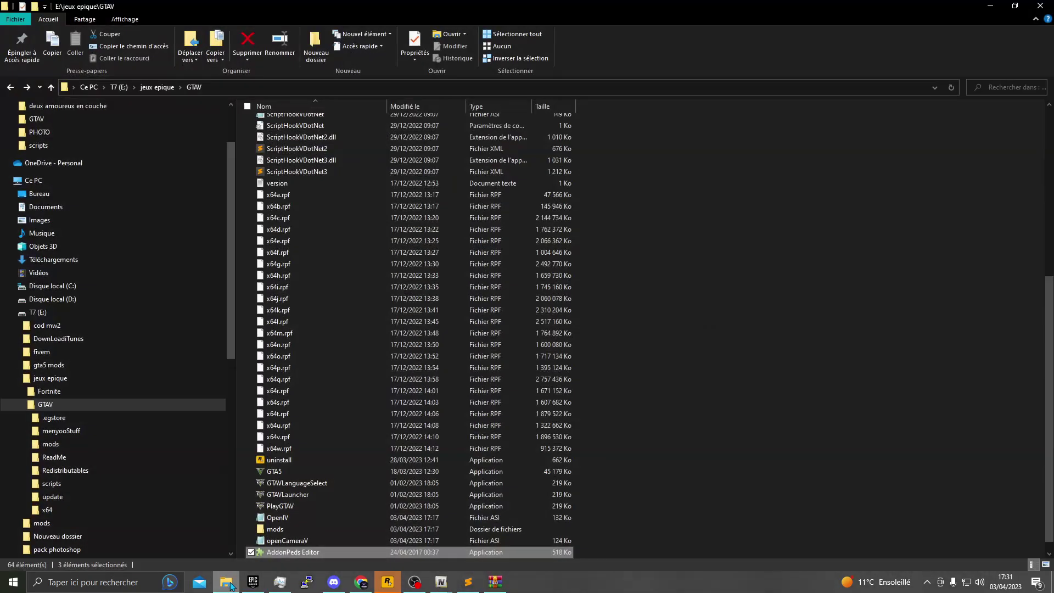
right_click(288, 554)
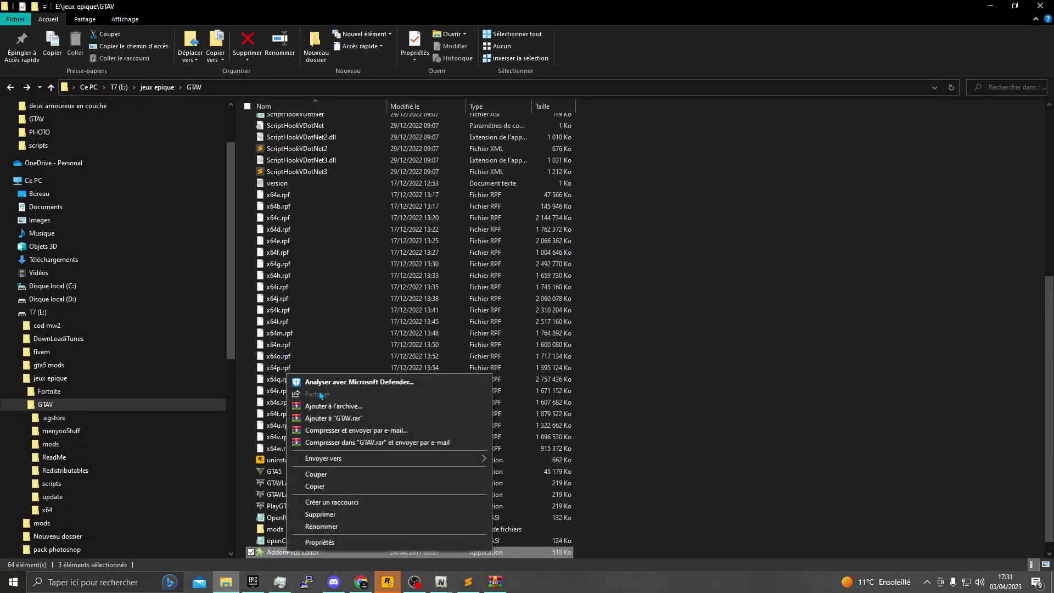
right_click(508, 551)
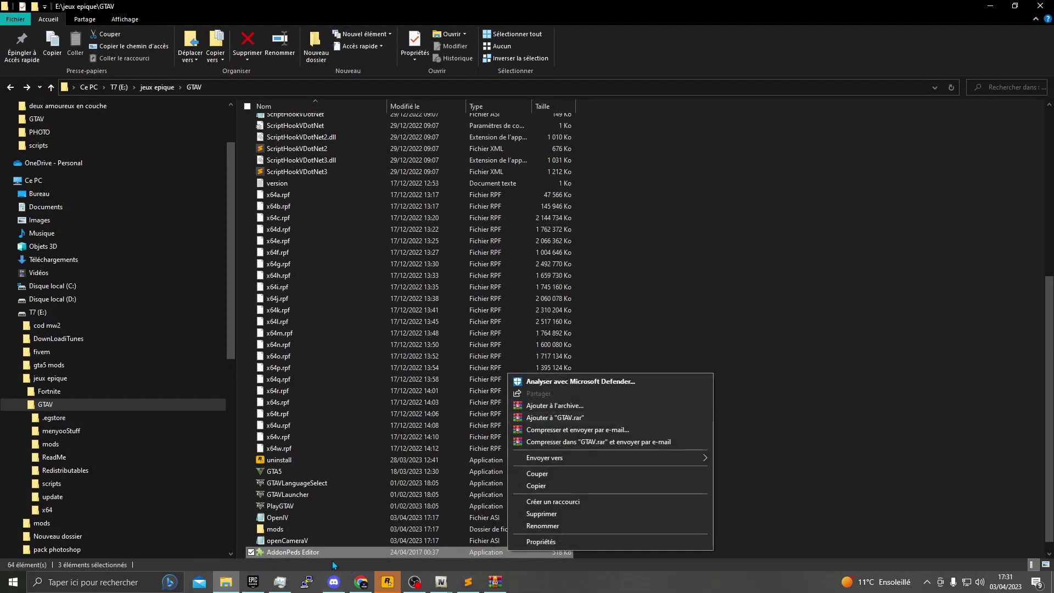
click(961, 284)
scroll(751, 331, down, 1)
right_click(356, 536)
double_click(345, 546)
key(Return)
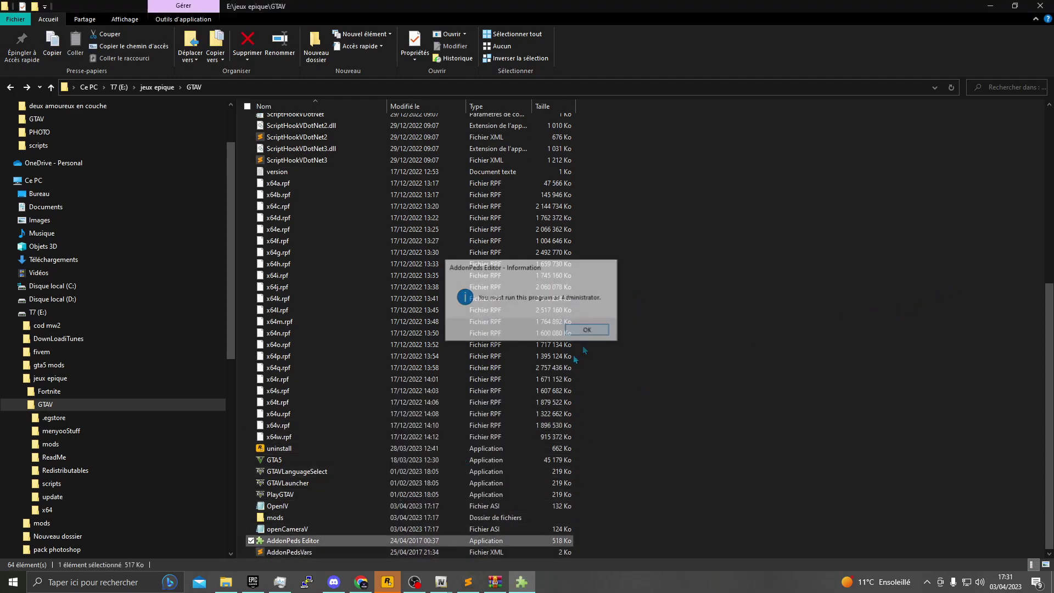
right_click(260, 546)
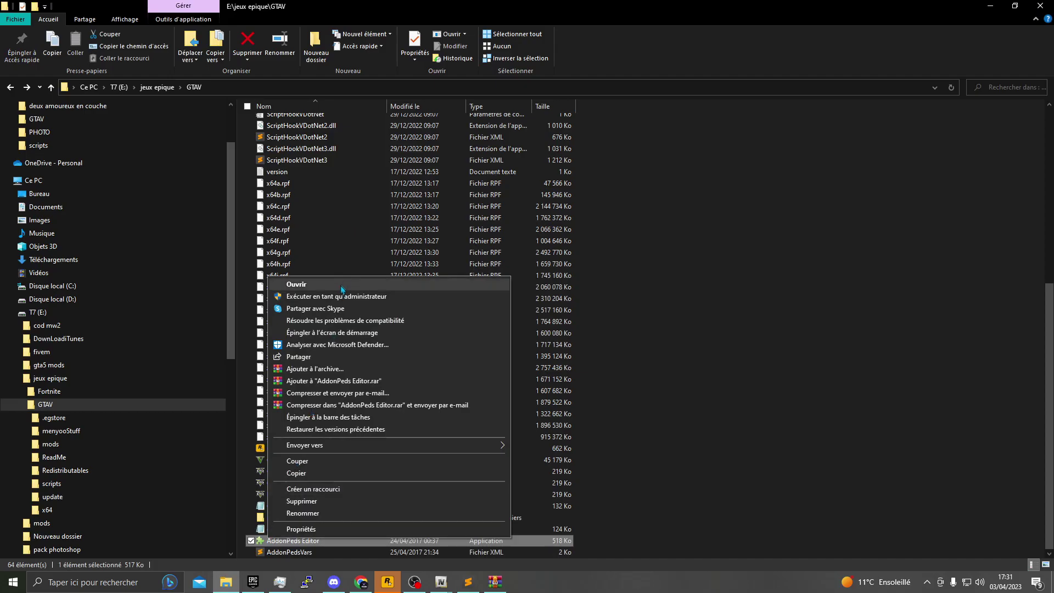
click(330, 297)
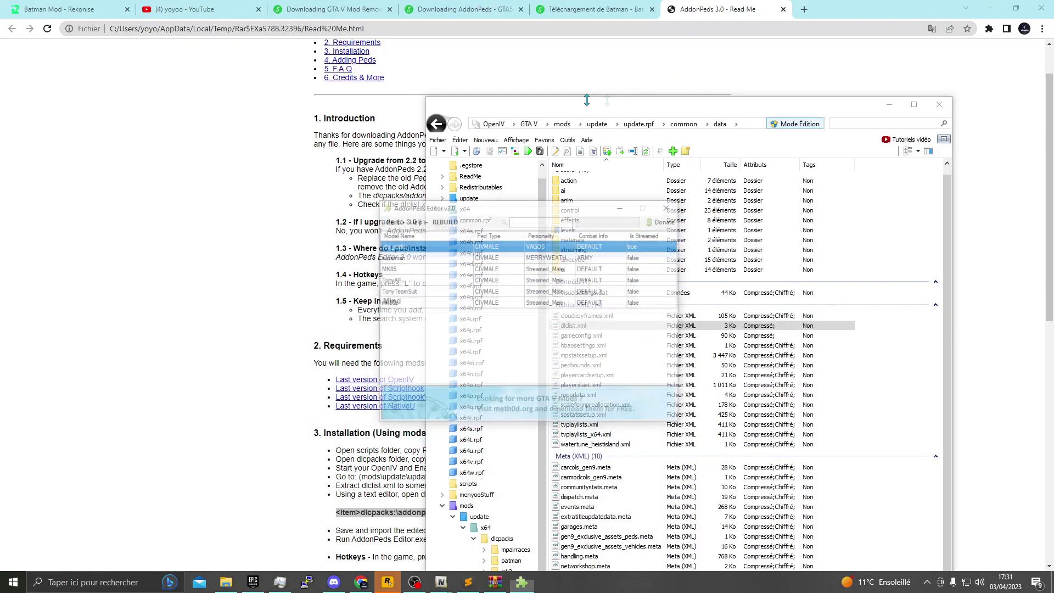
Step: Arrange the OpenIV and AddonPeds Editor windows side by side
drag(567, 178, 1052, 55)
drag(655, 99, 234, 55)
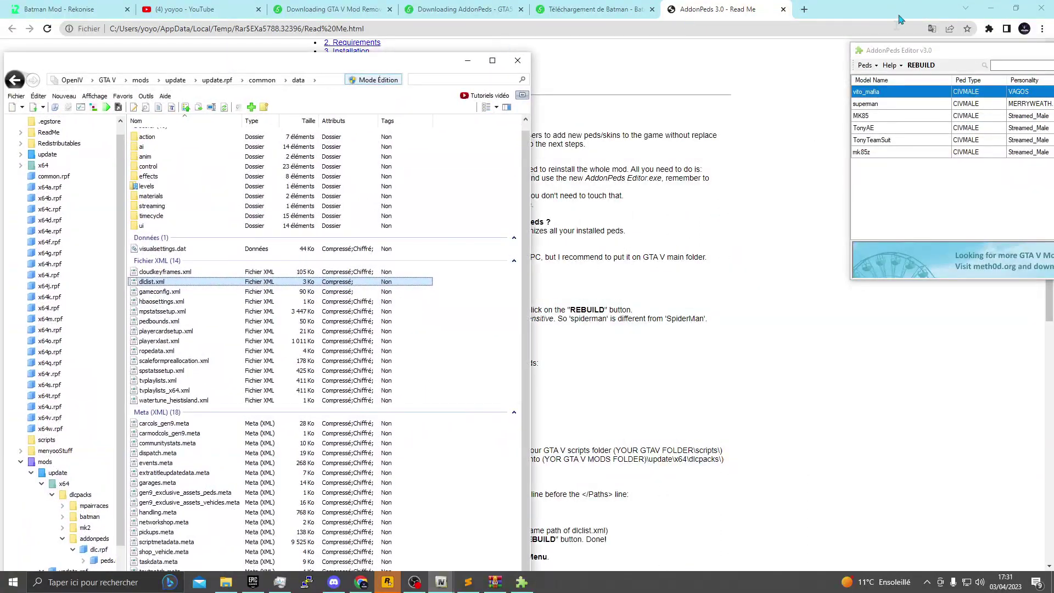
drag(905, 50, 619, 130)
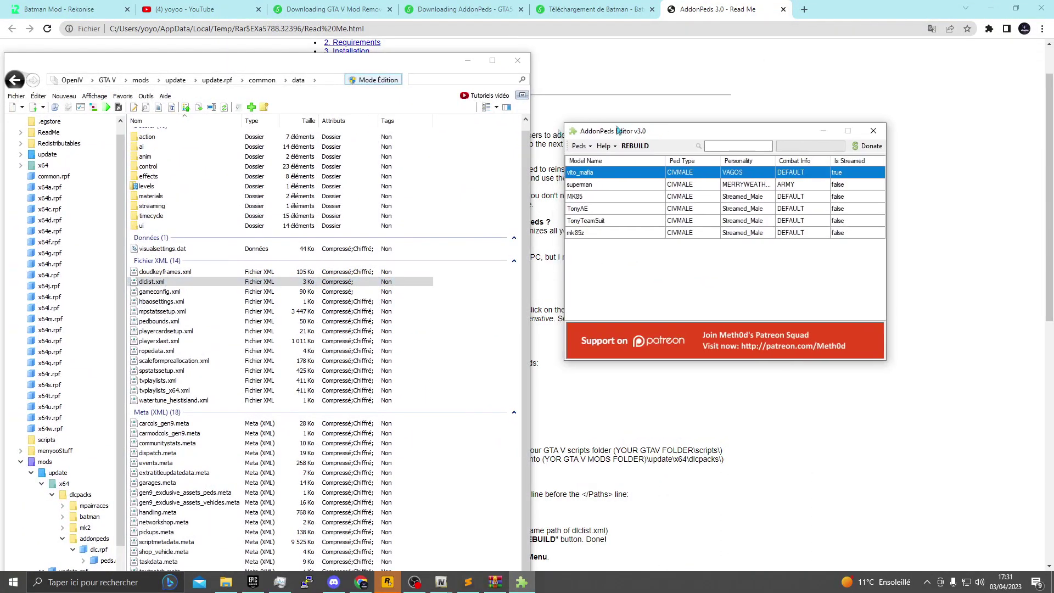
Step: Browse in OpenIV to mods\update\x64\dlcpacks\addonpeds\dlc.rpf\peds.rpf and select BatmanBVS.ydd to read the model name
click(22, 84)
click(176, 81)
double_click(174, 144)
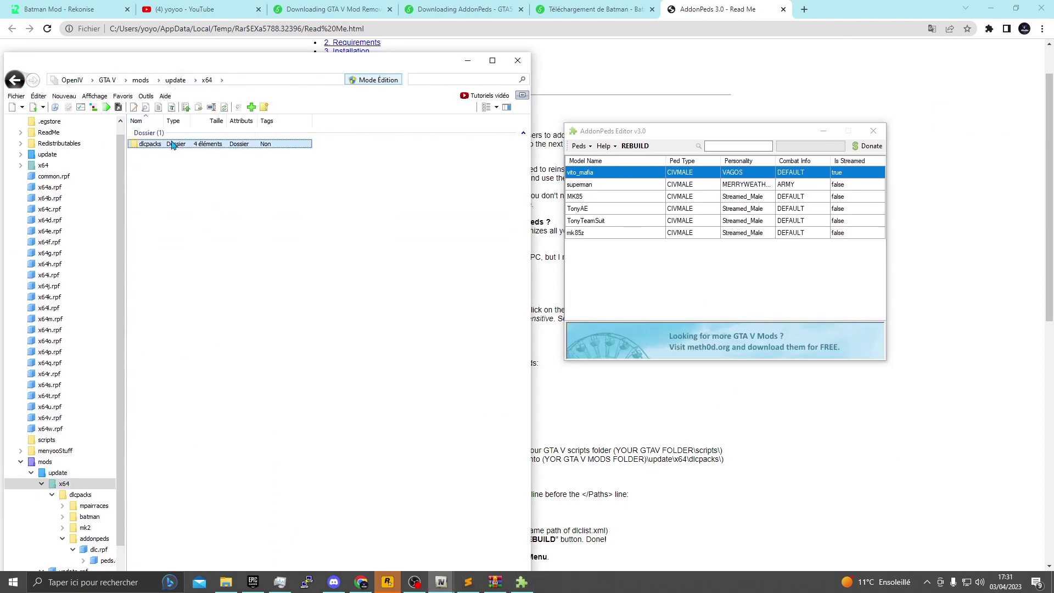
double_click(174, 144)
double_click(165, 144)
double_click(154, 143)
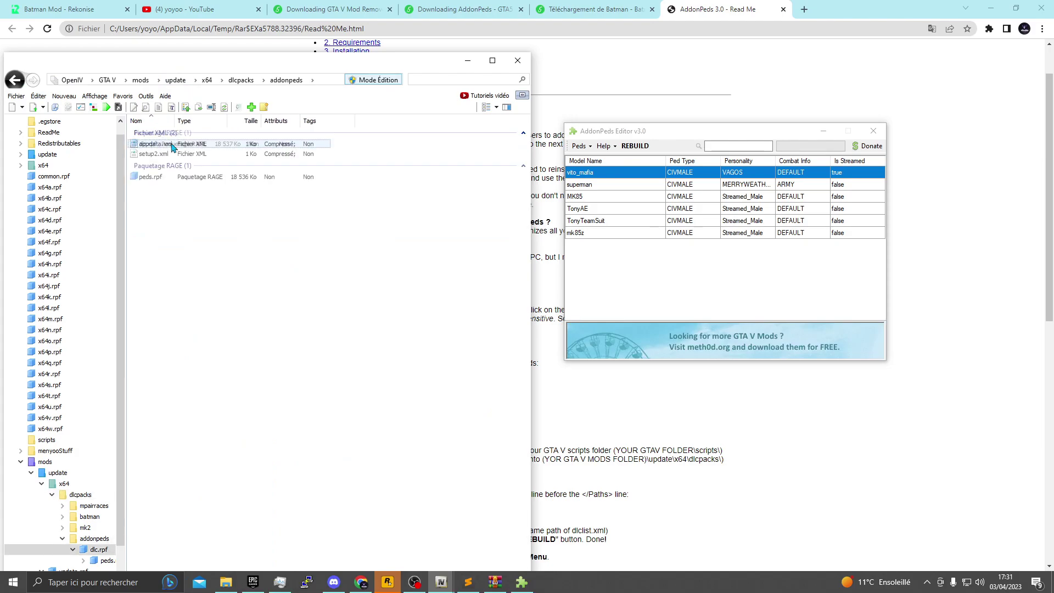
double_click(154, 178)
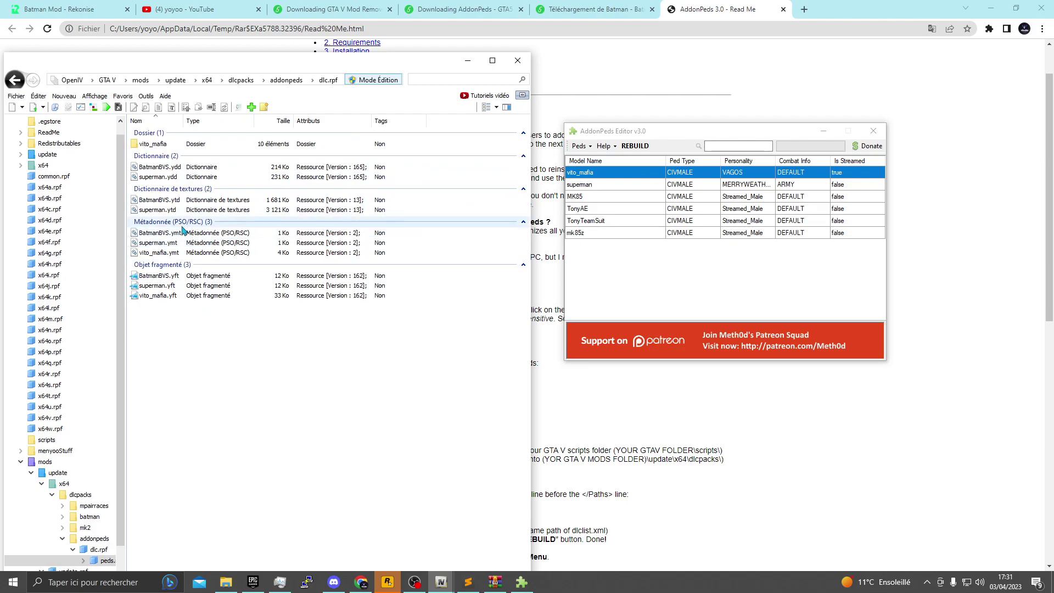
click(185, 171)
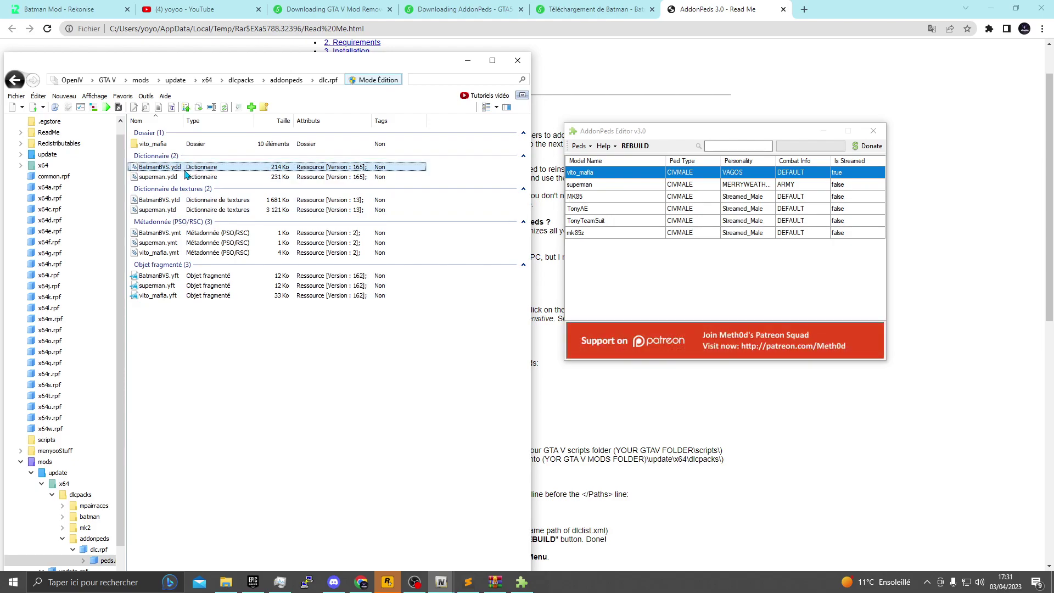
Step: Add a new ped in AddonPeds Editor with model name BatmanBVS, ped type Male and Is Streamed set to false
click(673, 276)
click(588, 161)
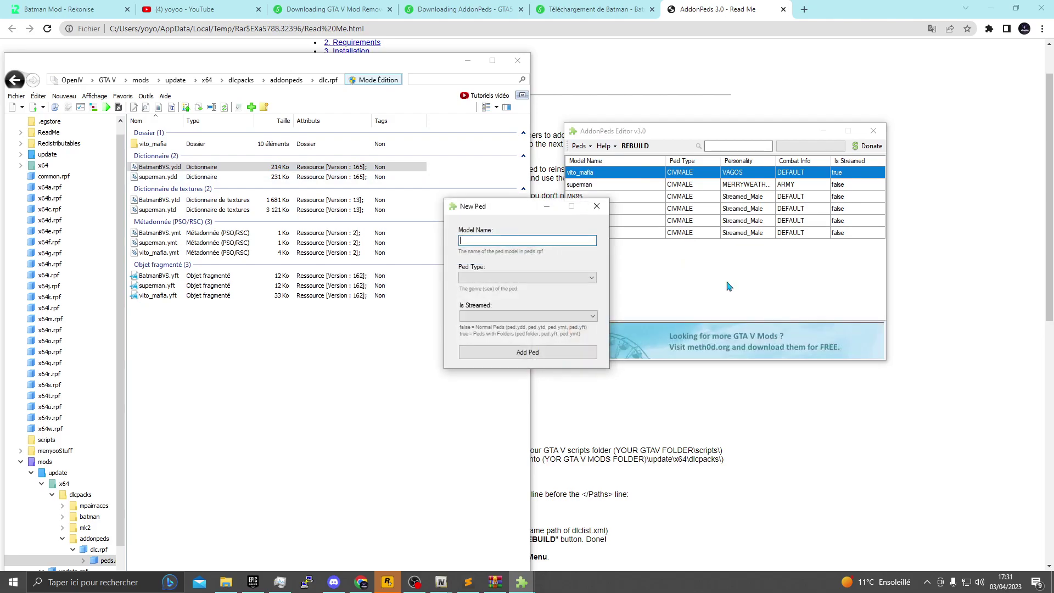
click(564, 279)
click(563, 288)
click(554, 317)
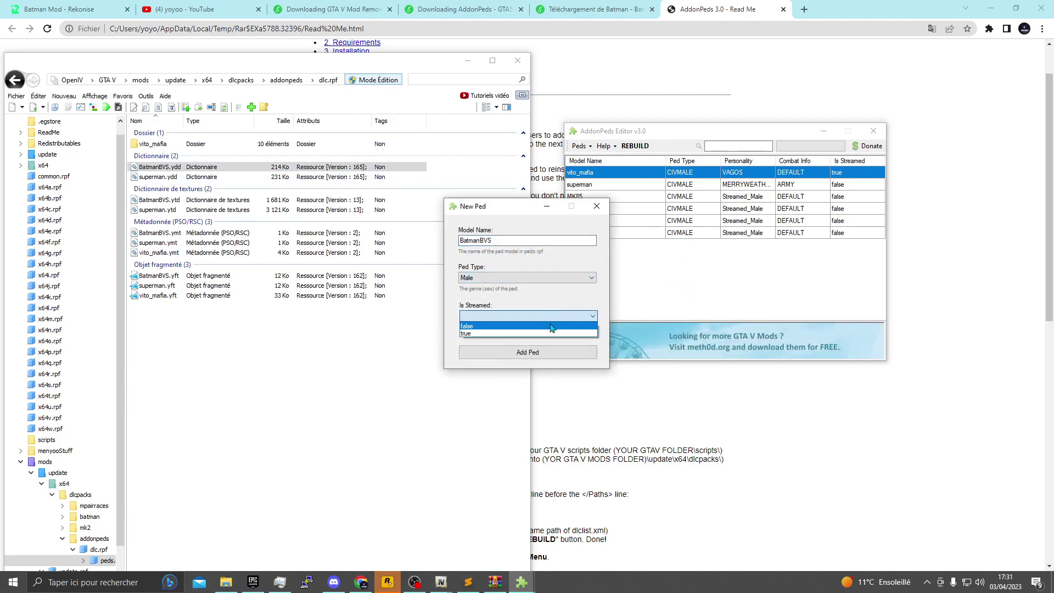
click(552, 327)
click(546, 353)
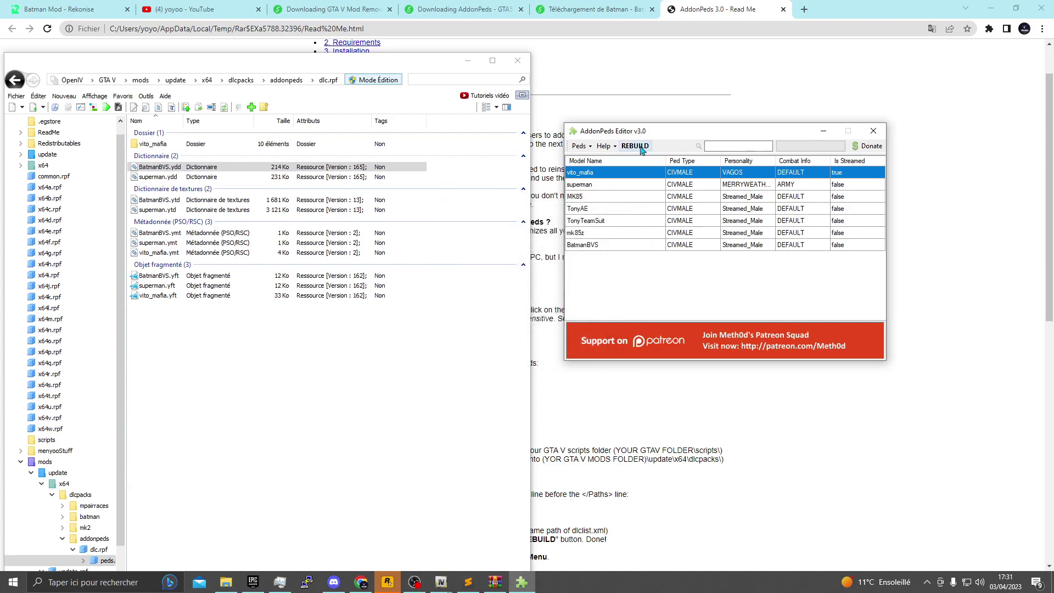
Step: Rebuild the AddonPeds pack with the new ped list and close AddonPeds Editor
click(640, 148)
click(554, 331)
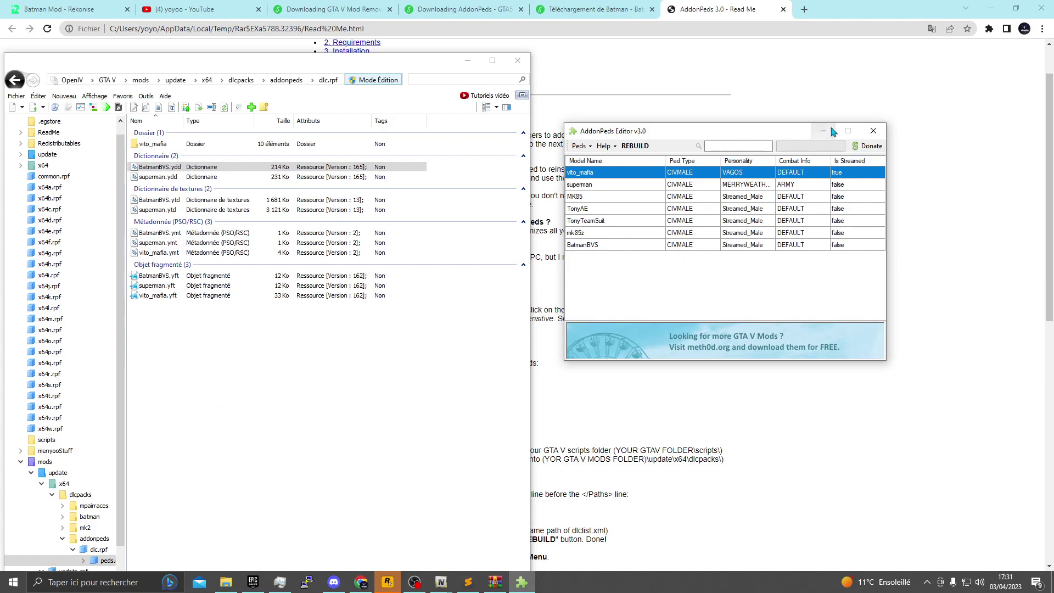
click(874, 131)
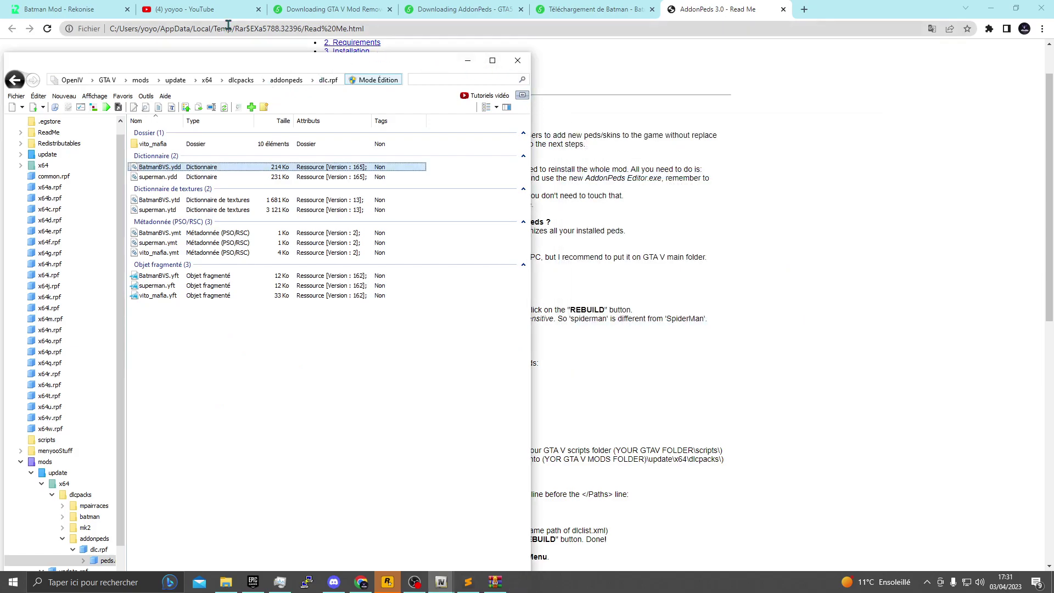
Step: Start the like and subscribe actions on the Rekonise Batman Mod page in the browser
click(55, 12)
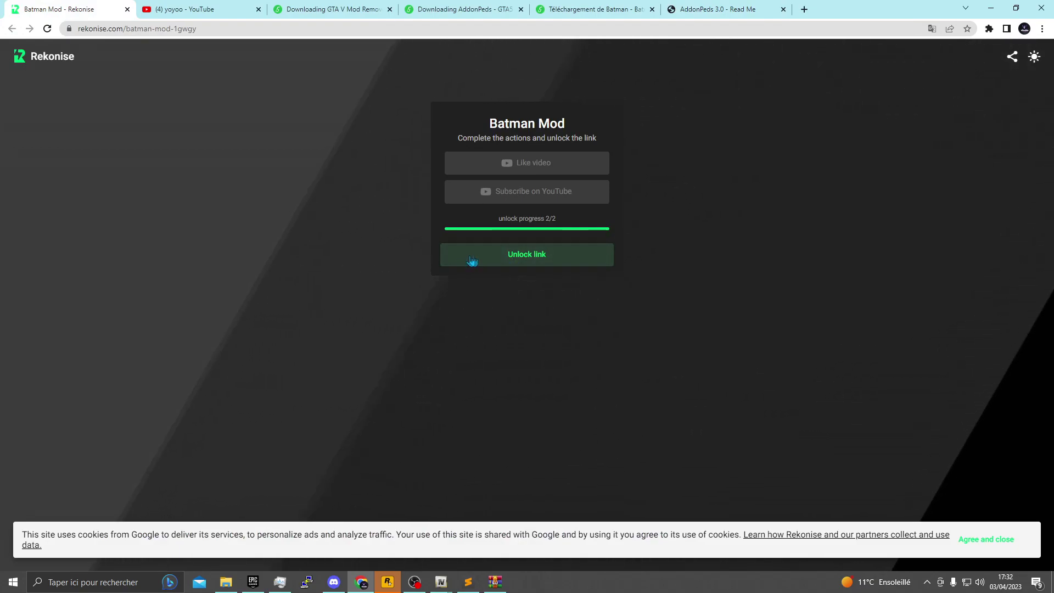
click(565, 260)
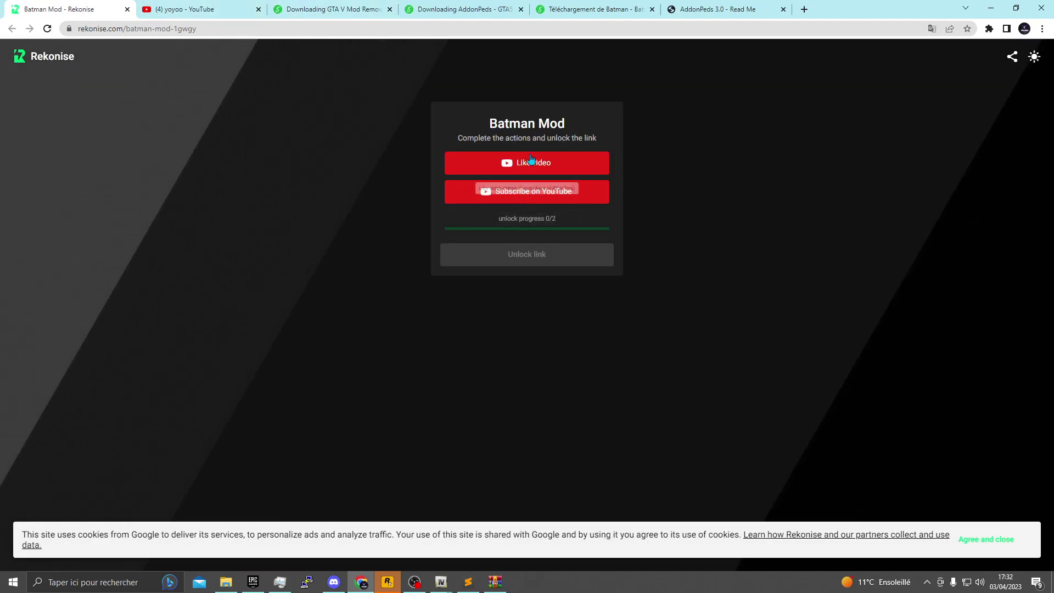
click(531, 161)
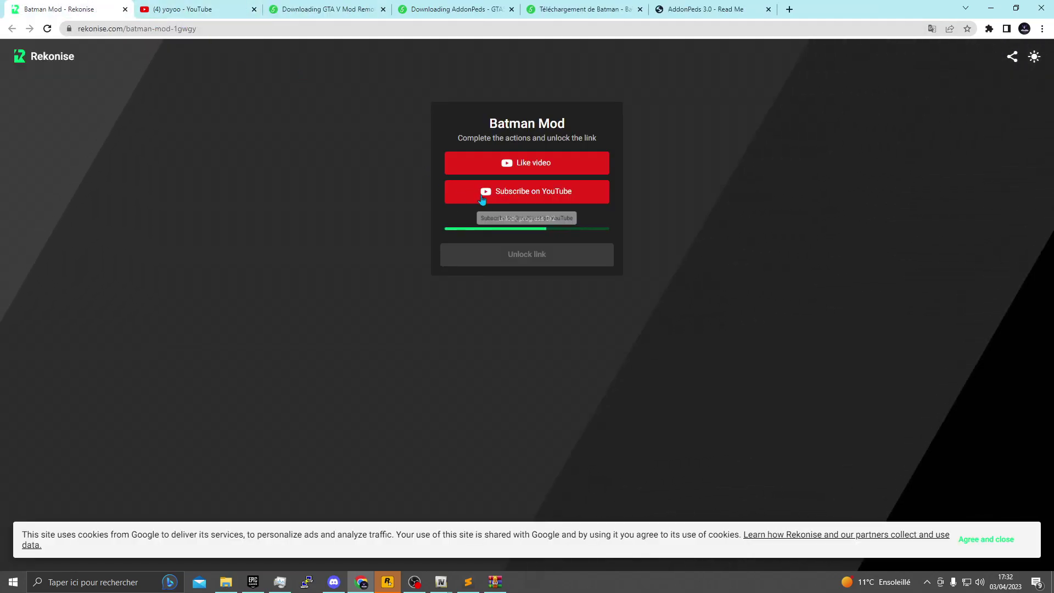
click(527, 191)
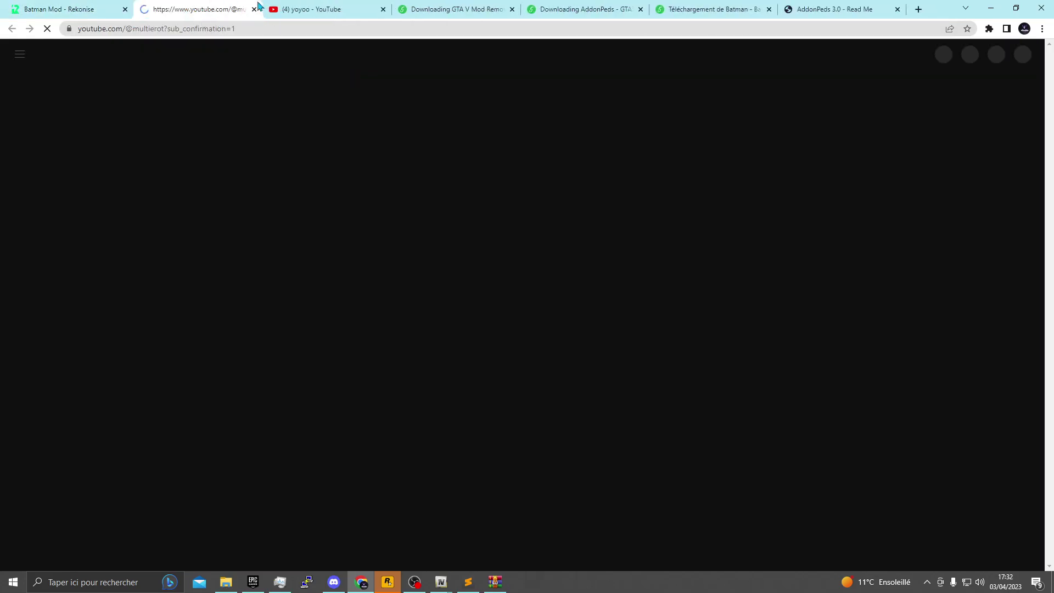
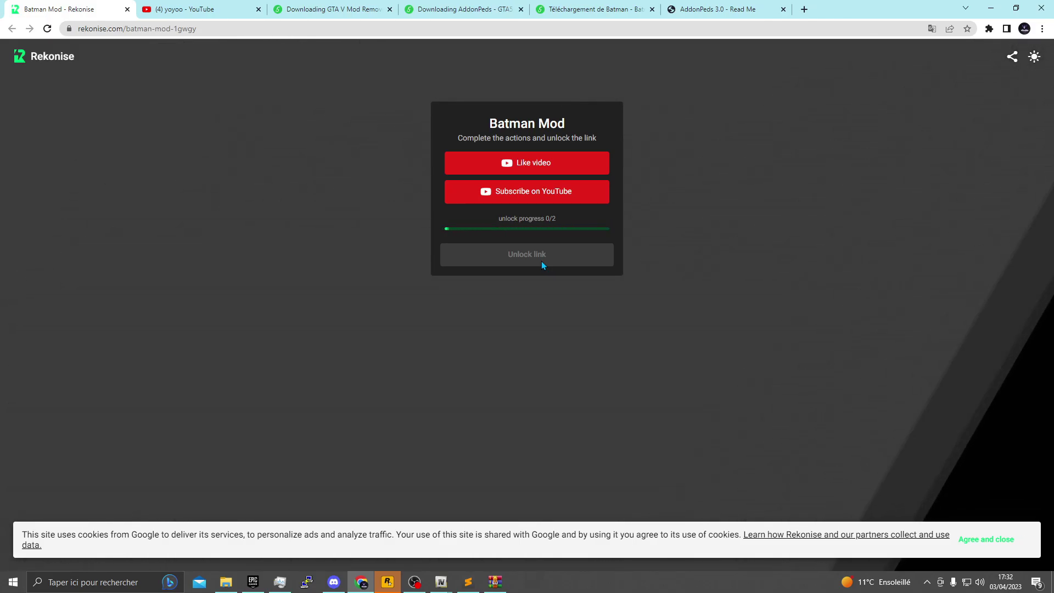
Step: Close the browser's download pages for the Batman v Superman ped, AddonPeds and GTA V Mod Remove Tool
click(556, 6)
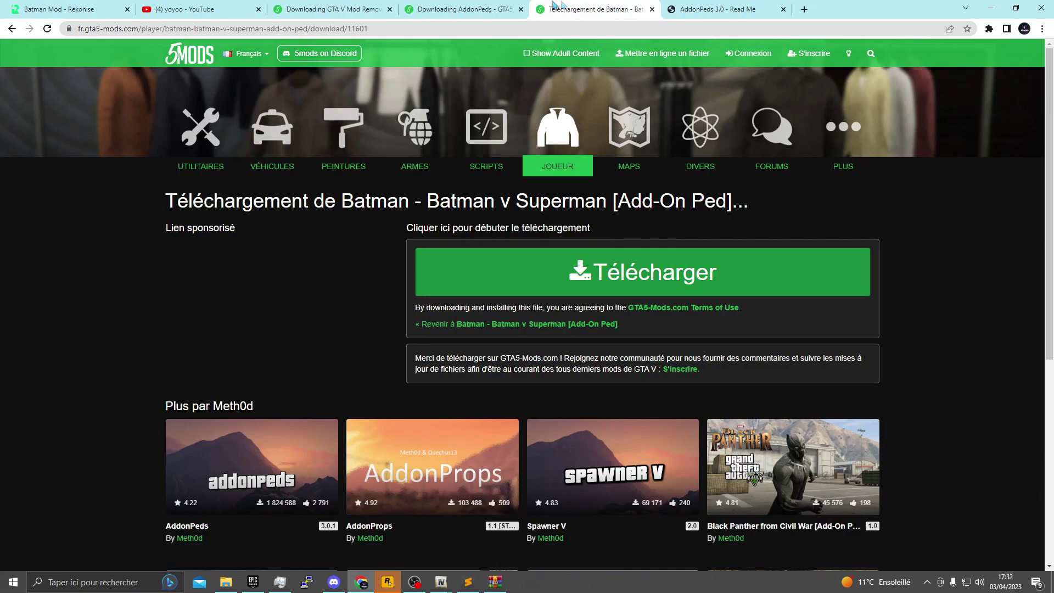
click(653, 10)
click(526, 10)
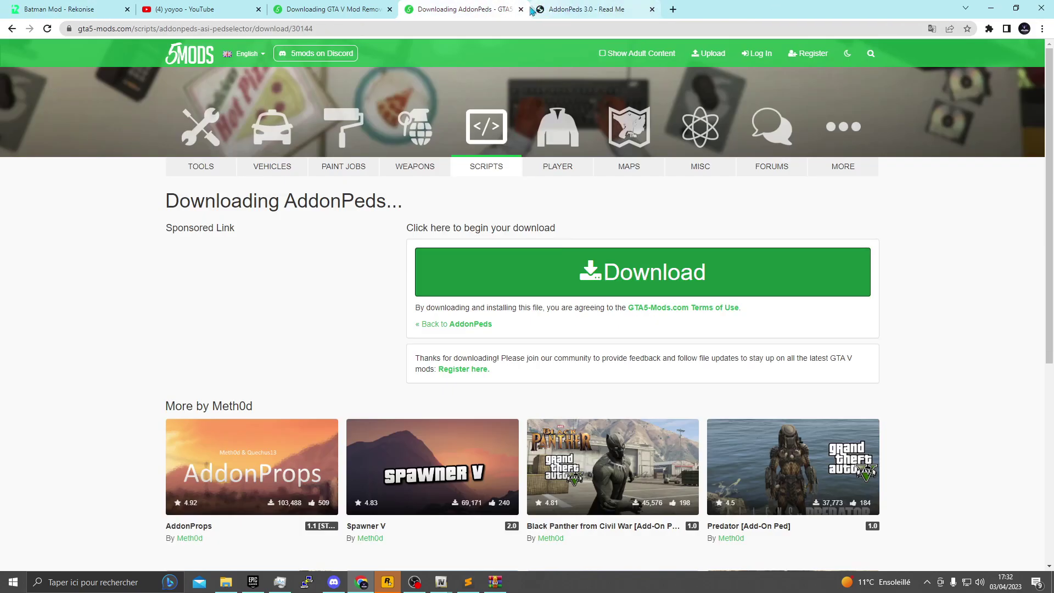
click(521, 9)
click(381, 10)
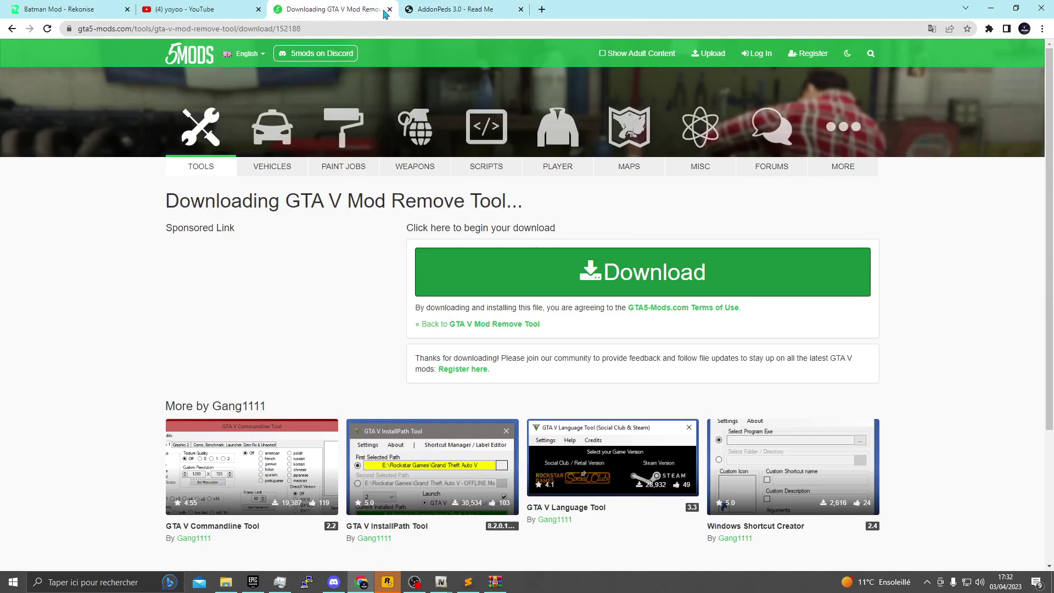
click(390, 9)
Step: Complete the subscribe action on the Rekonise Batman Mod page and unlock its link
click(60, 9)
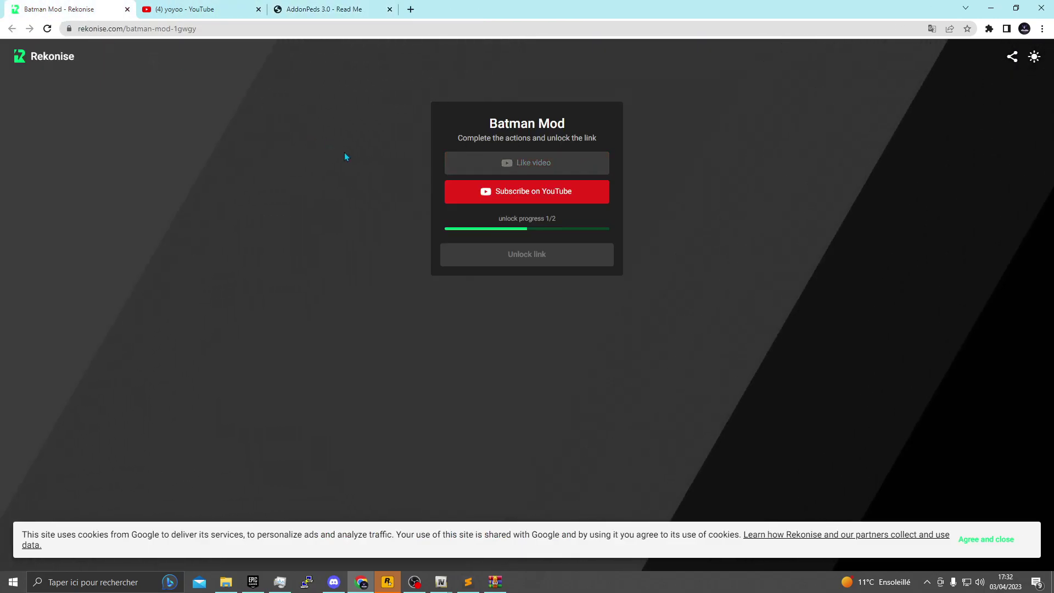
click(499, 194)
click(258, 10)
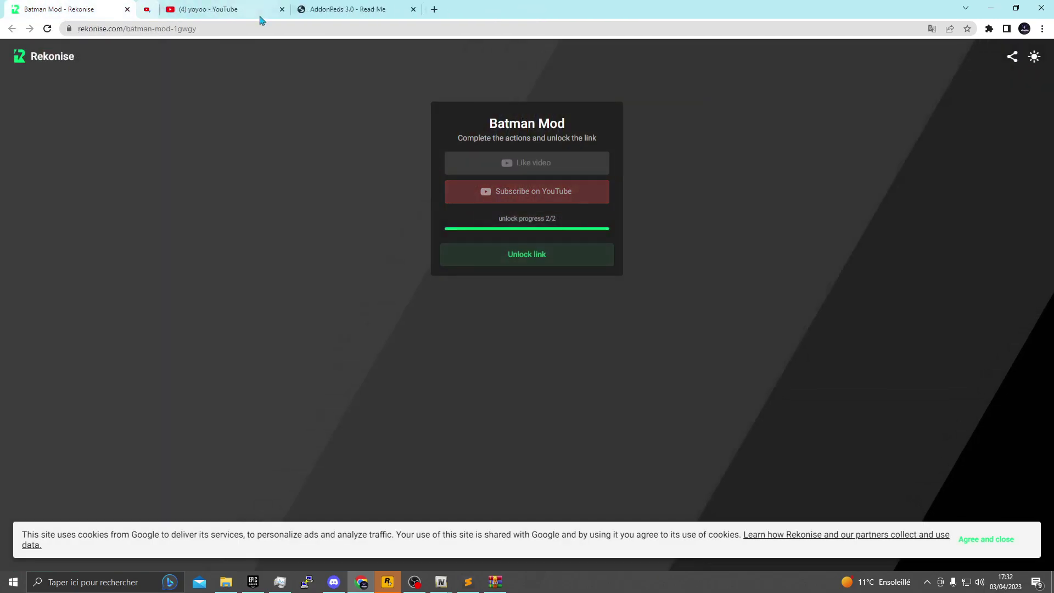
click(480, 262)
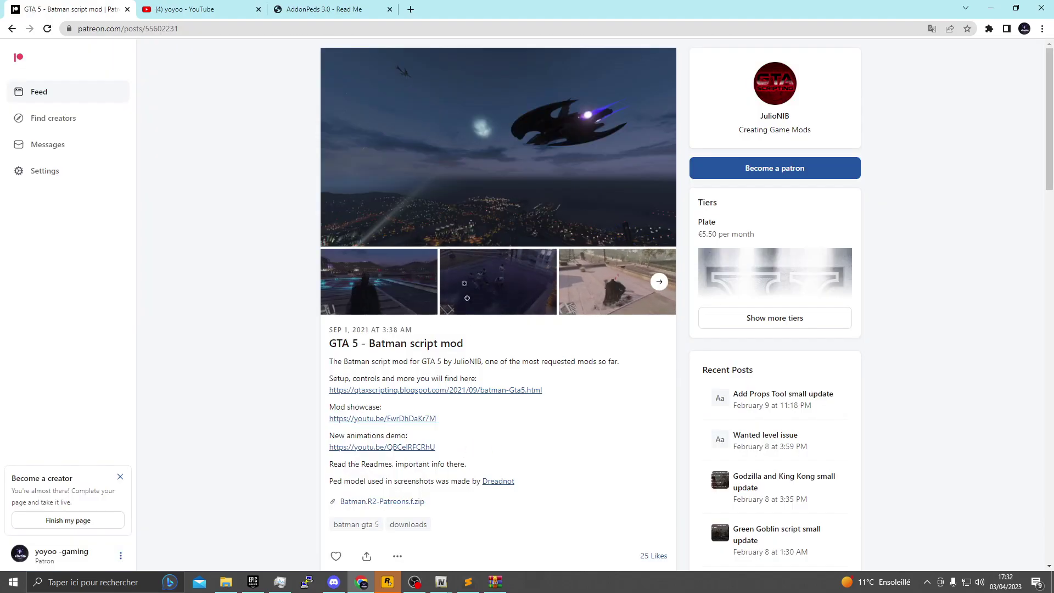
scroll(446, 355, down, 5)
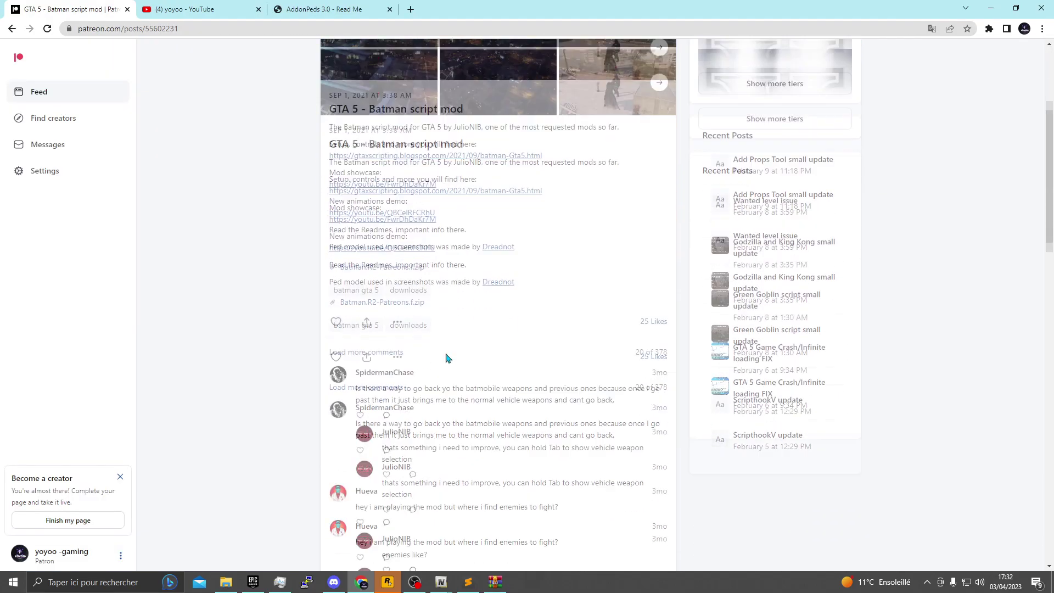
scroll(446, 354, up, 1)
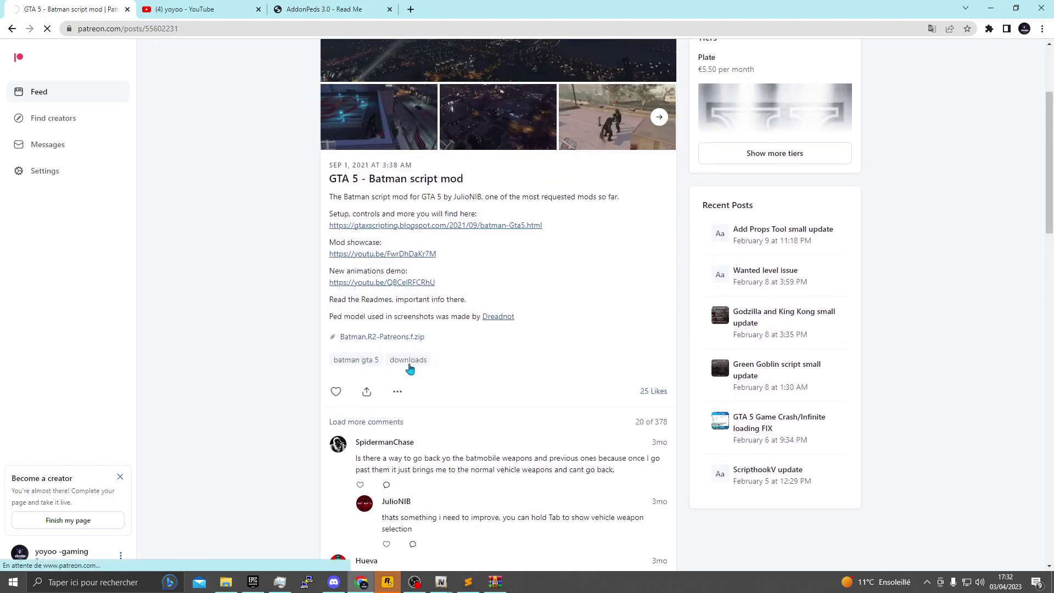
click(410, 369)
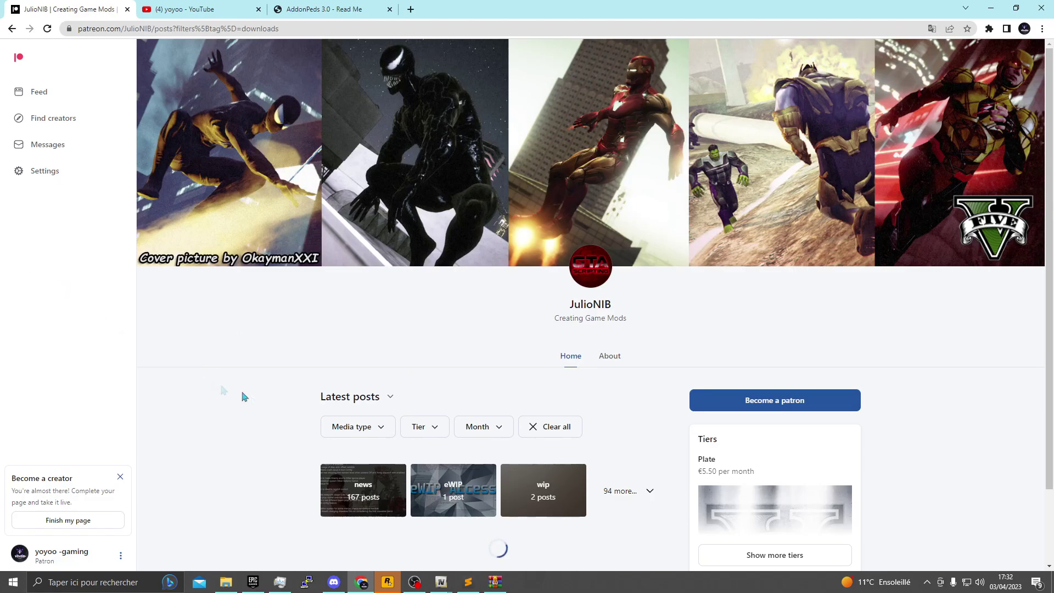
scroll(377, 425, down, 2)
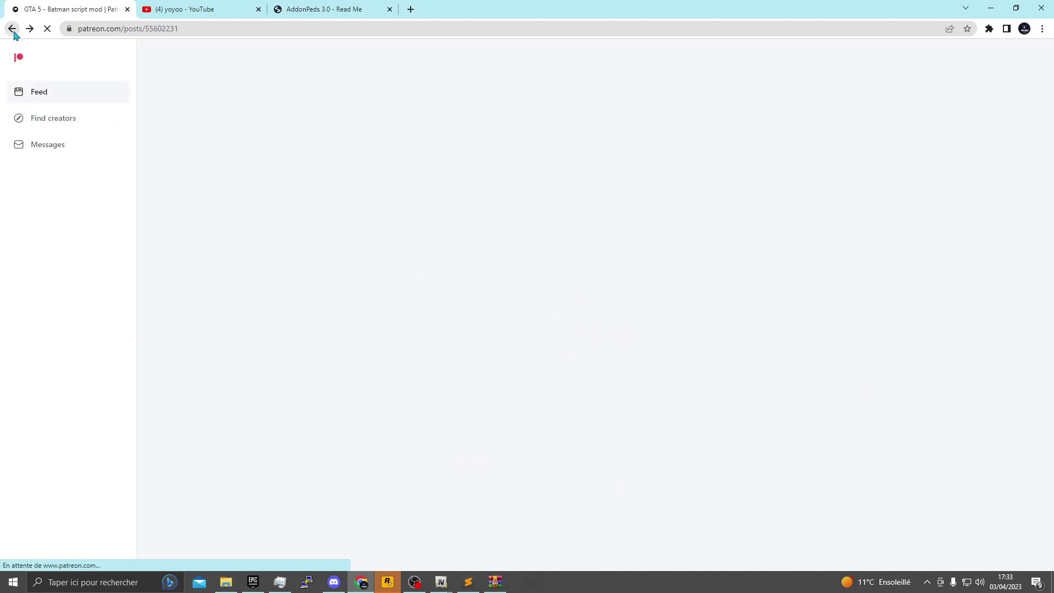
scroll(487, 306, up, 2)
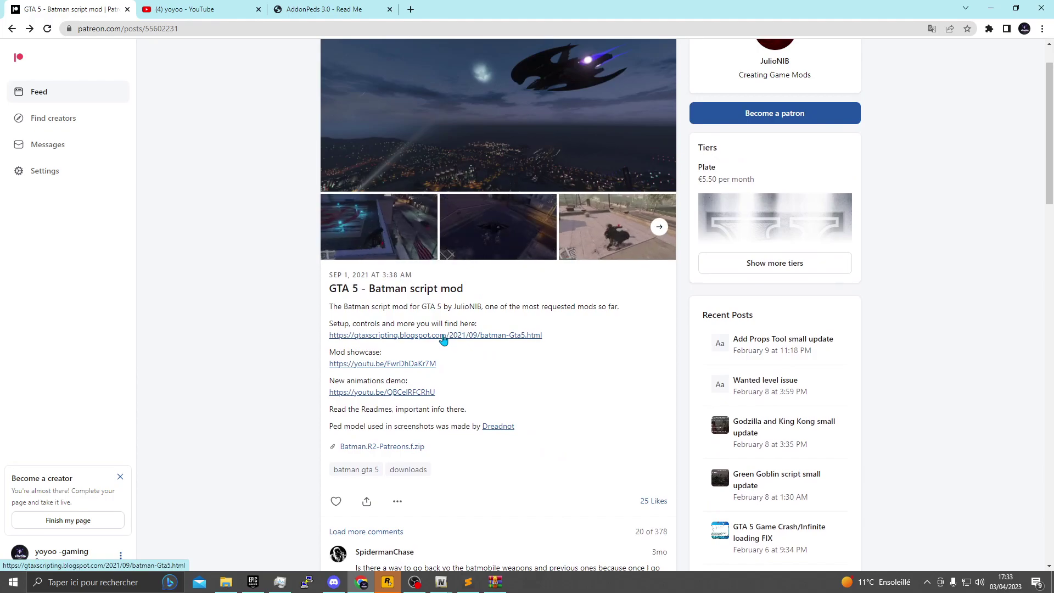
Step: Download Batman.R2-Patreons.f.zip to the Téléchargements folder and open the gtaxscripting blog page linked in the Patreon post
click(365, 447)
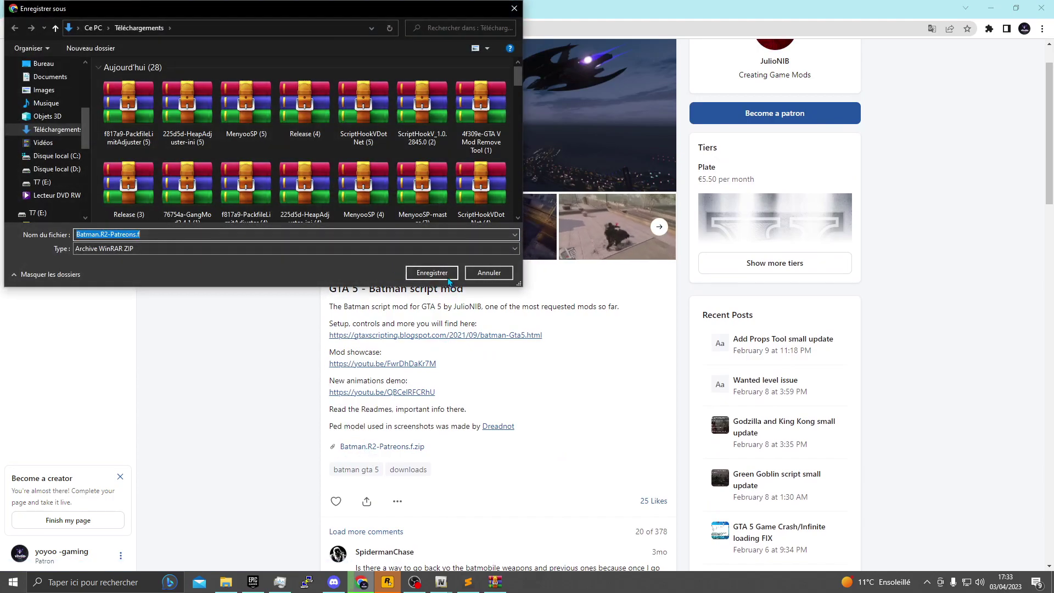
key(Return)
click(436, 336)
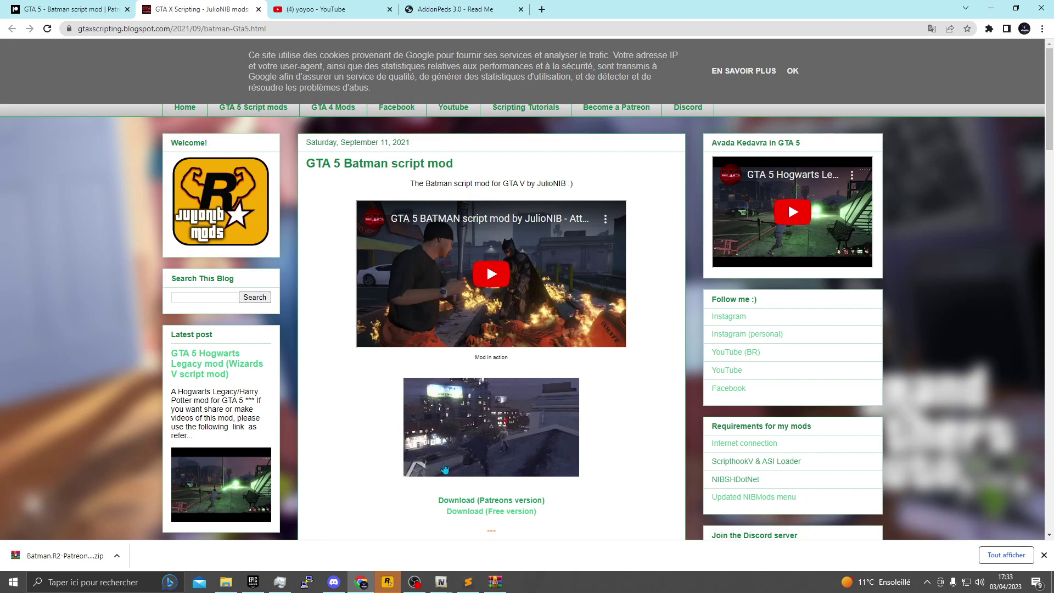
scroll(487, 367, down, 3)
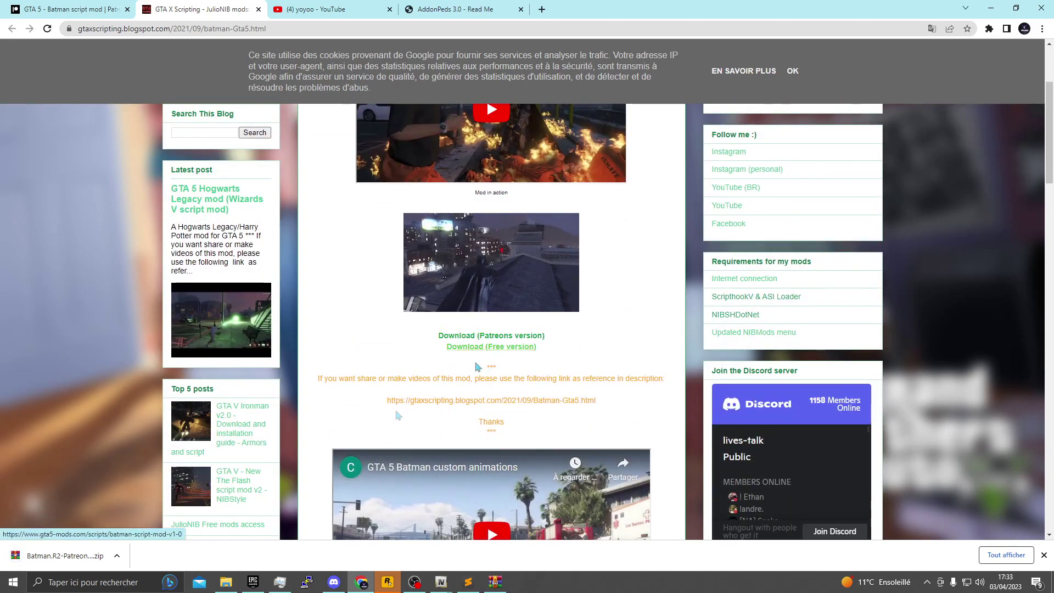
Step: Open the downloaded Batman.R2-Patreons.f.zip archive, look over its README and OIV files, and close it
click(69, 557)
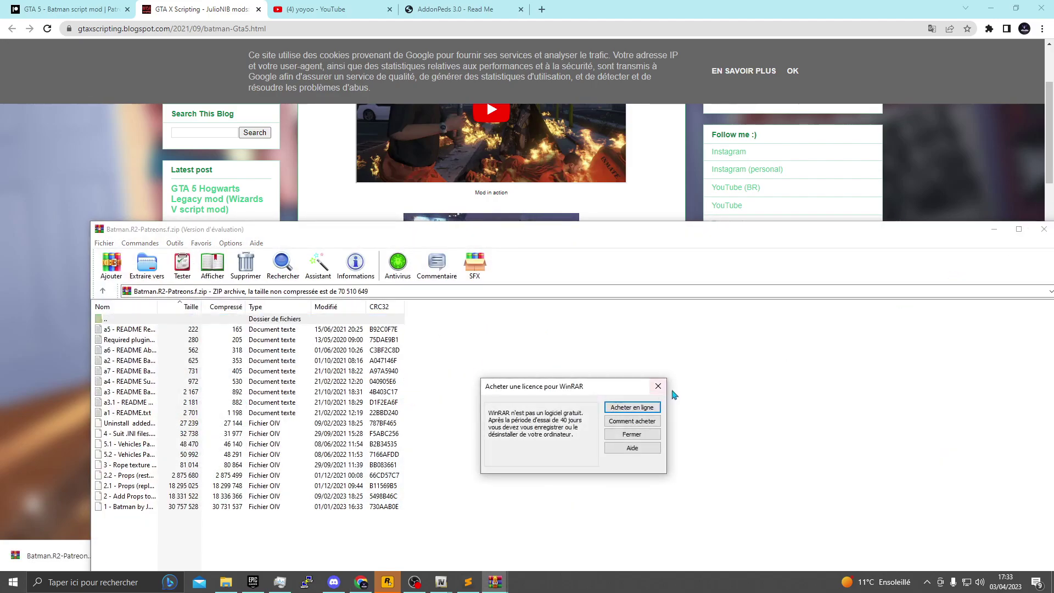
click(658, 387)
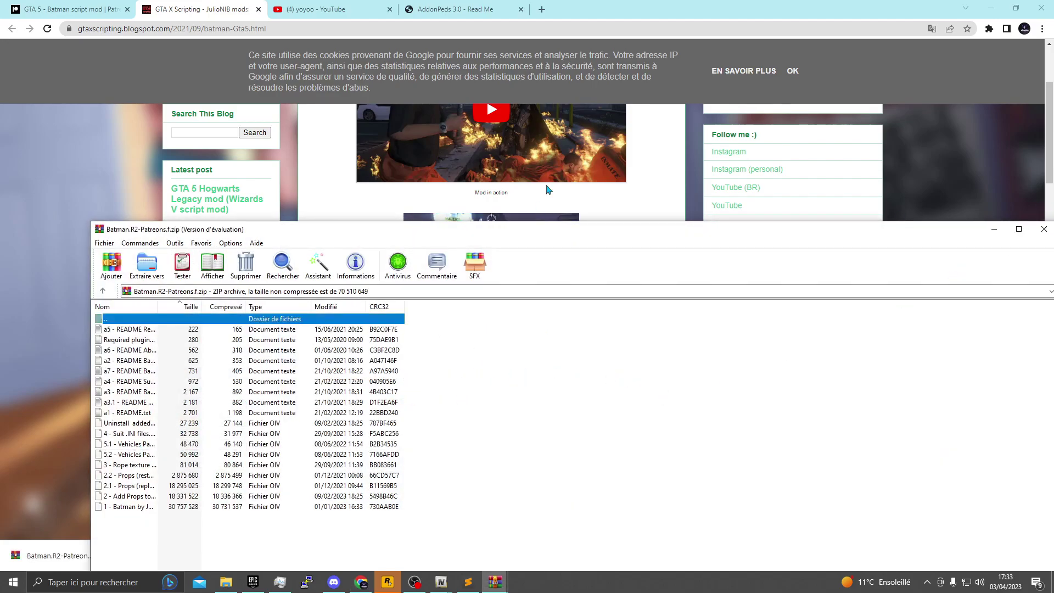
drag(521, 234, 471, 251)
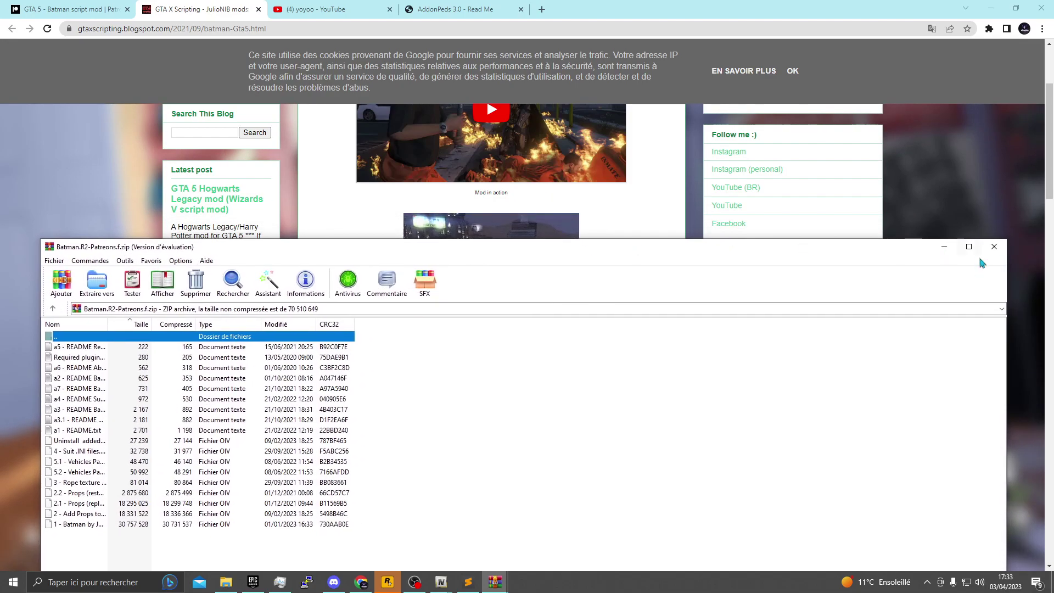
click(994, 246)
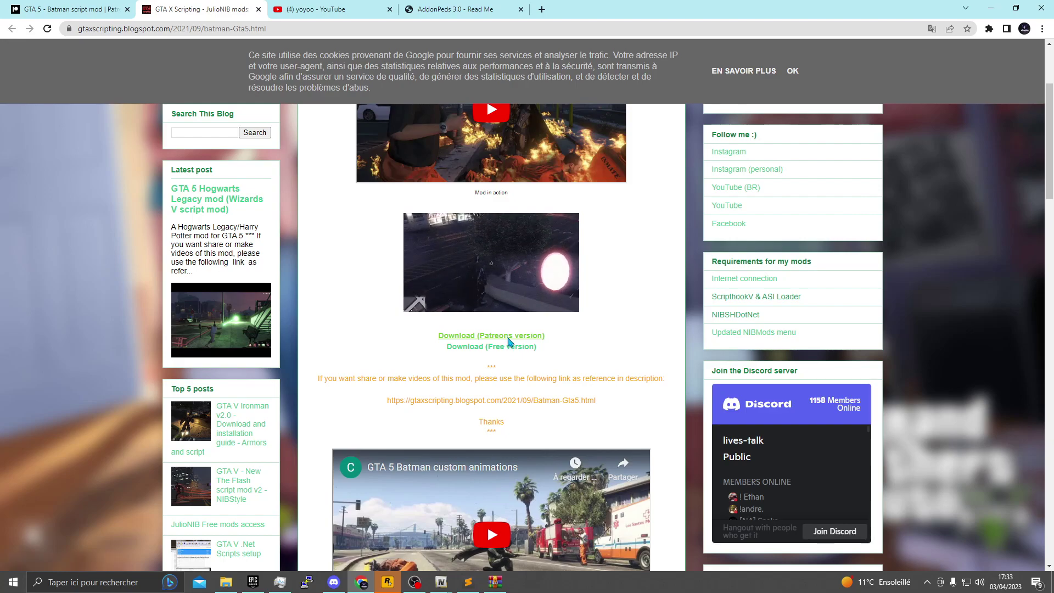
Step: Open the Patreons version and free version download pages of the GTA 5 Batman script mod from the blog
click(509, 337)
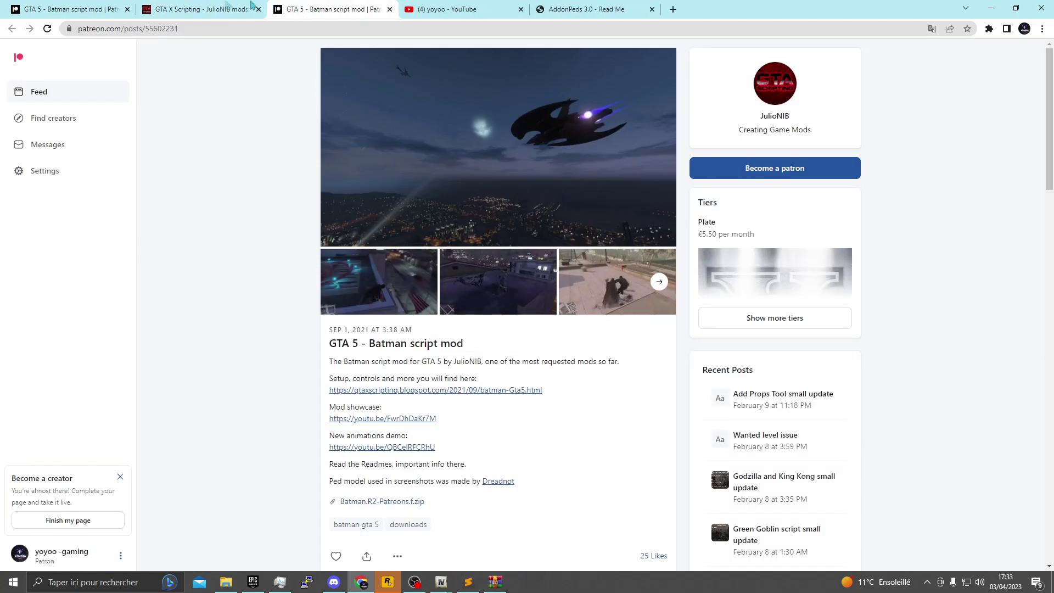
click(203, 7)
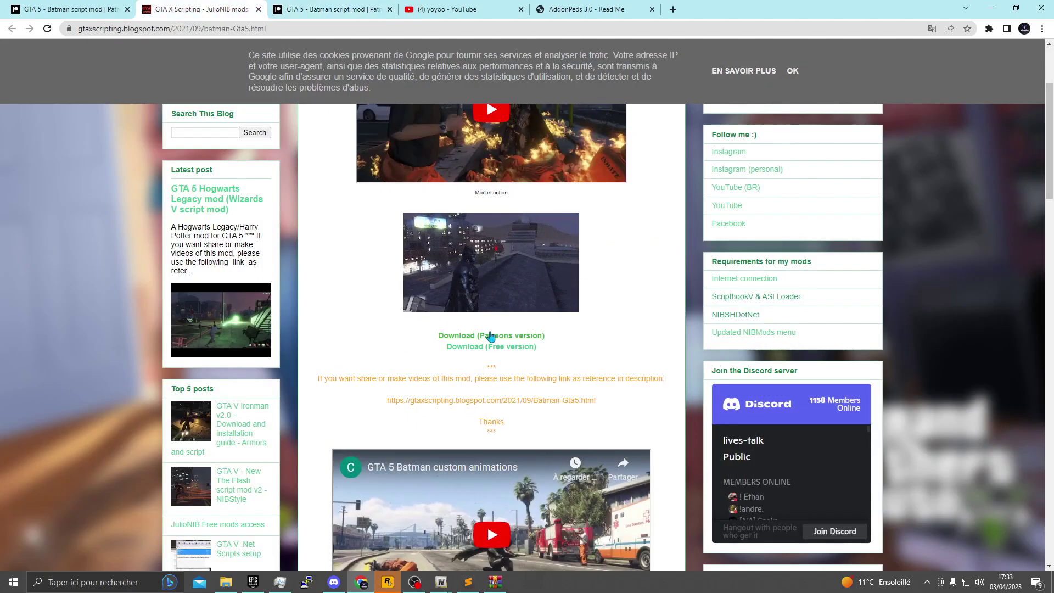
click(490, 352)
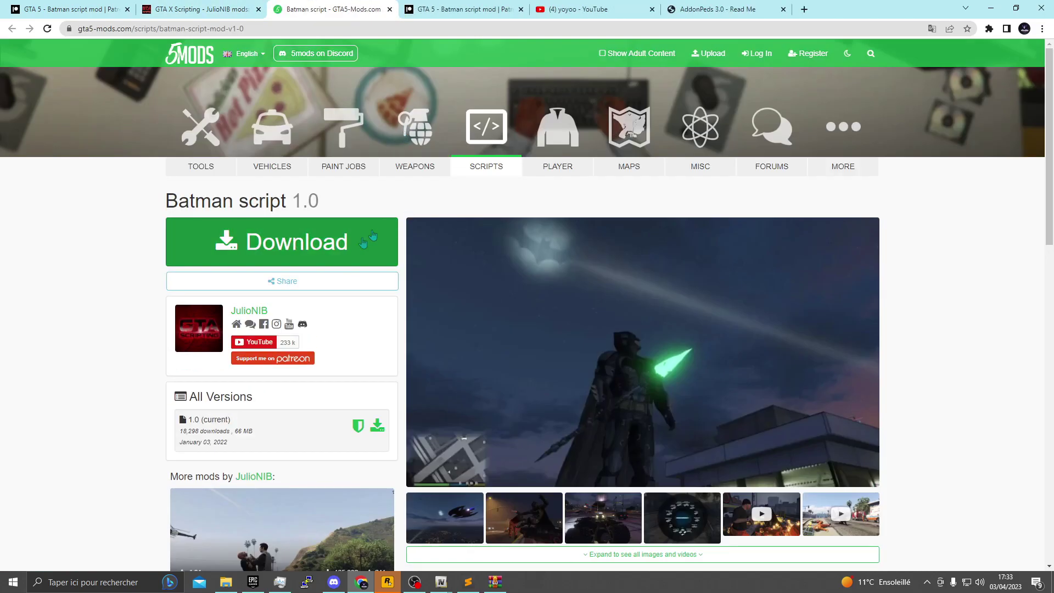
Step: Download the free Batman script 1.0 archive from its GTA5-Mods page
click(345, 256)
click(480, 280)
key(Return)
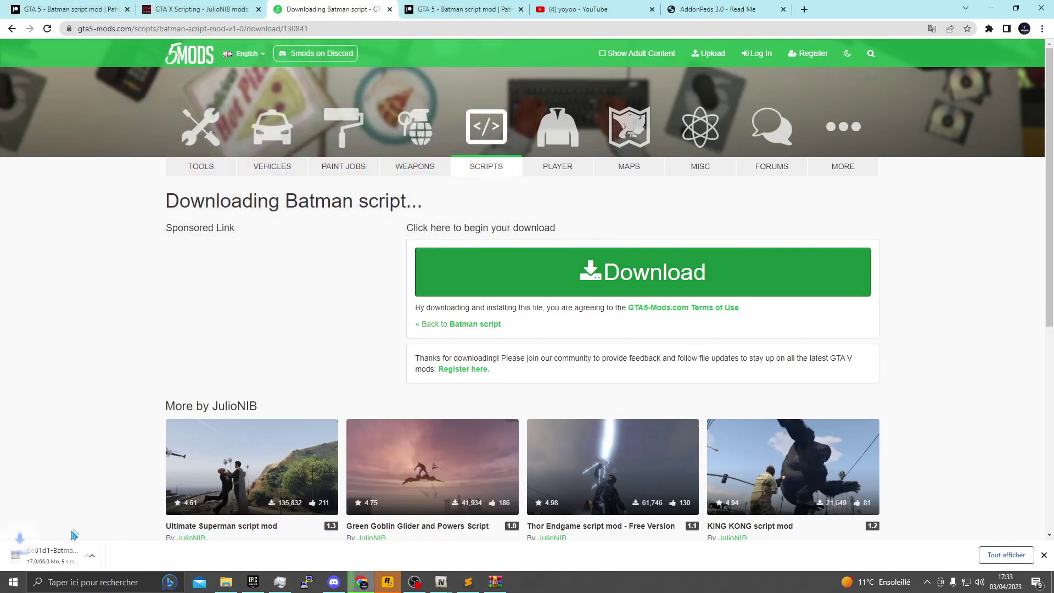
Step: Open the downloaded Batman.R2-Patreons.f.zip from the browser's download list and dismiss the WinRAR trial notice
click(1043, 29)
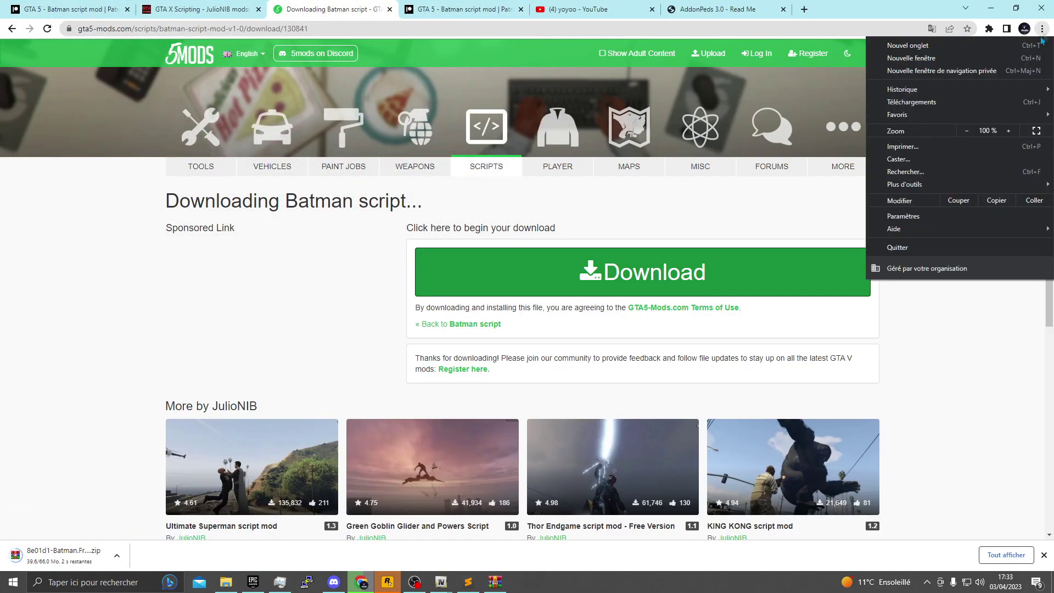
mouse_move(906, 94)
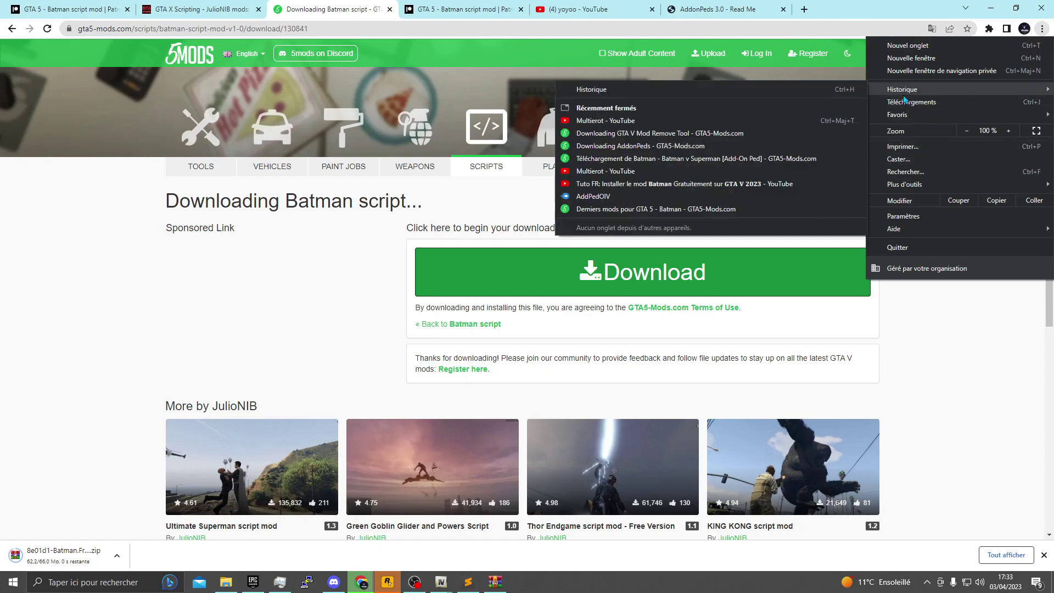
click(912, 103)
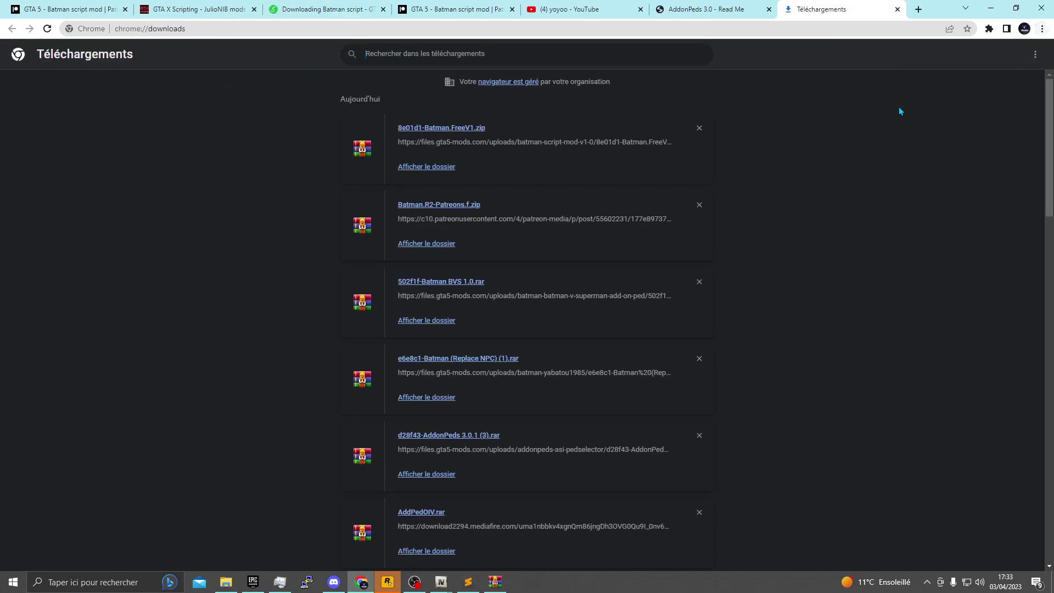
click(410, 250)
click(421, 249)
click(890, 114)
click(462, 209)
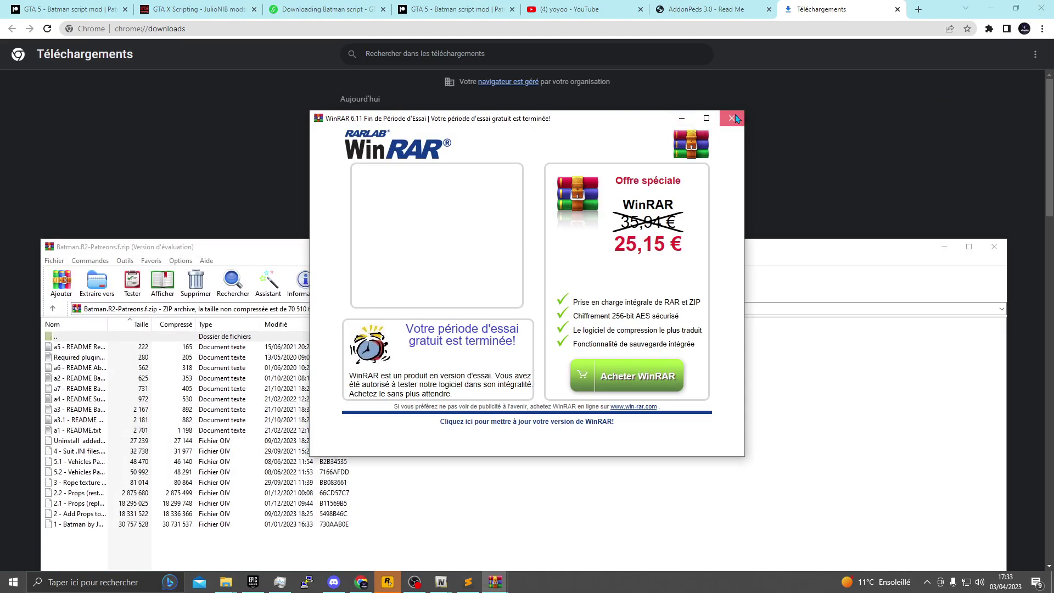
key(Escape)
Step: Switch to OpenIV and install the archive's "Batman by JulioNIB - Script setup" package into the mods folder, closing the installer when done
mouse_move(468, 582)
click(473, 549)
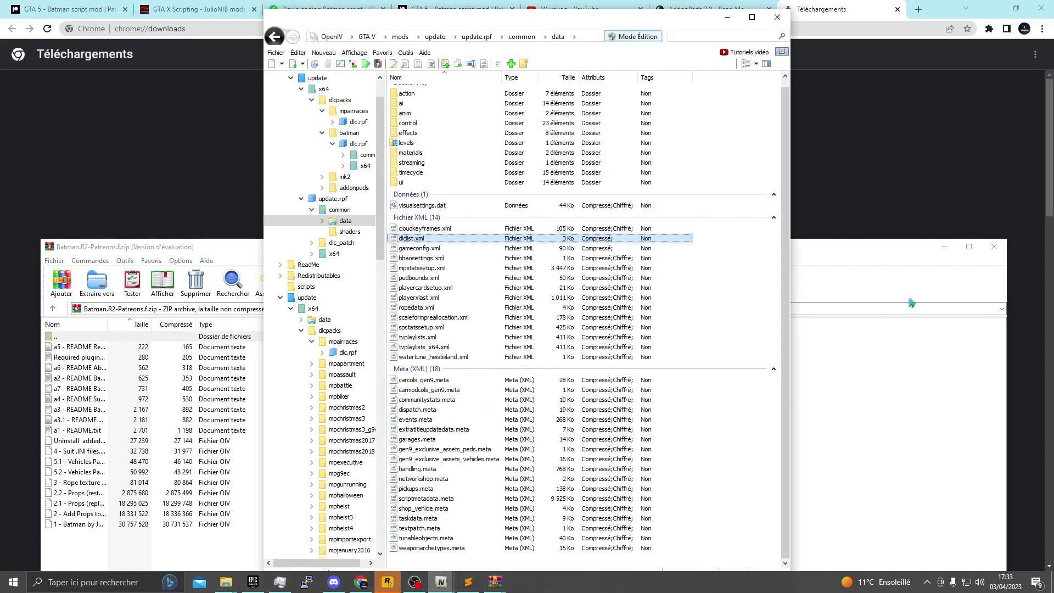
click(104, 524)
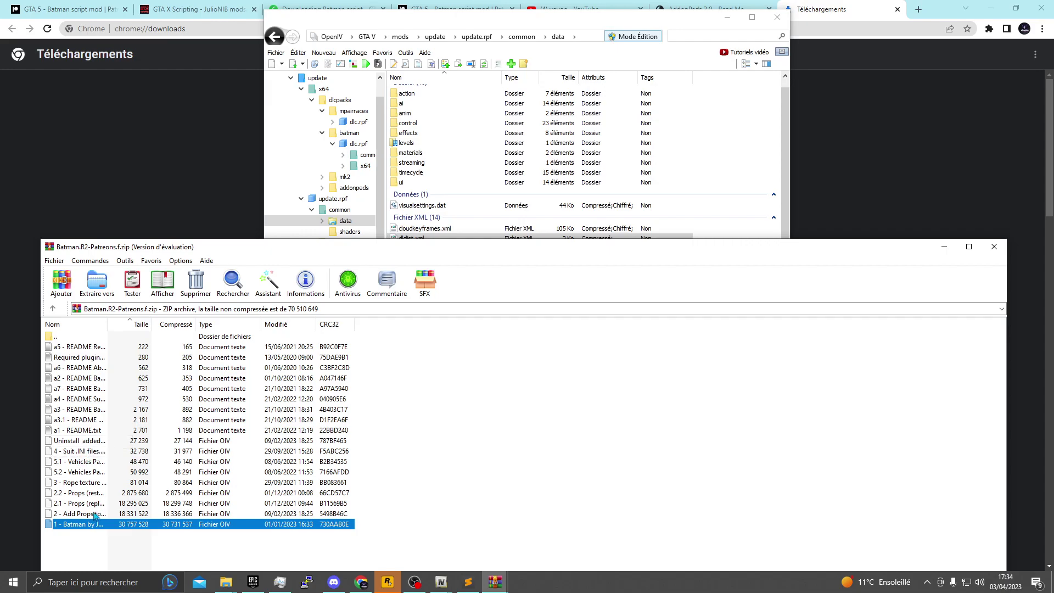
drag(99, 525, 734, 199)
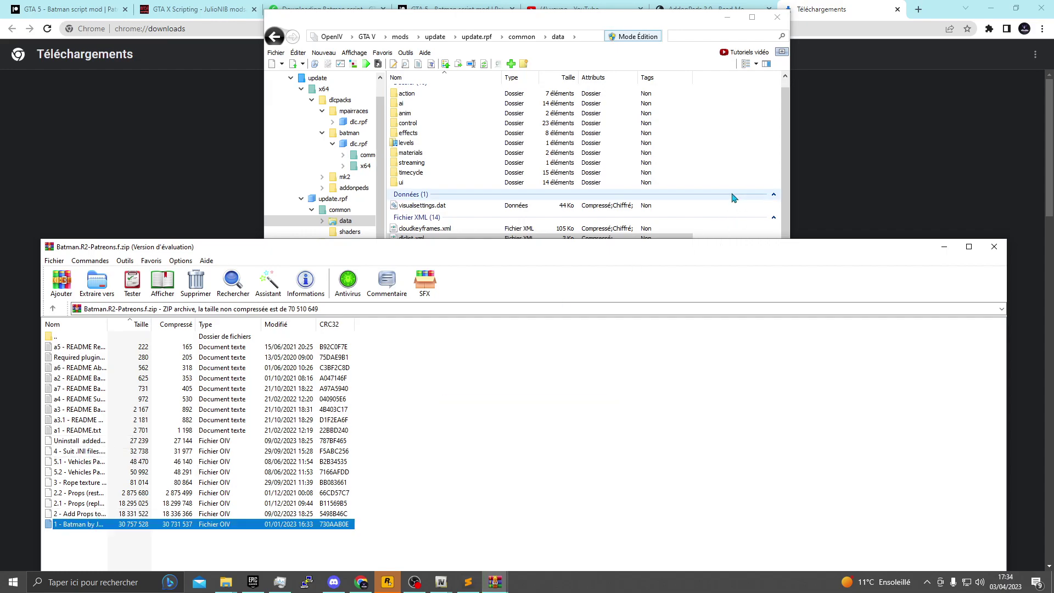
click(688, 254)
click(476, 287)
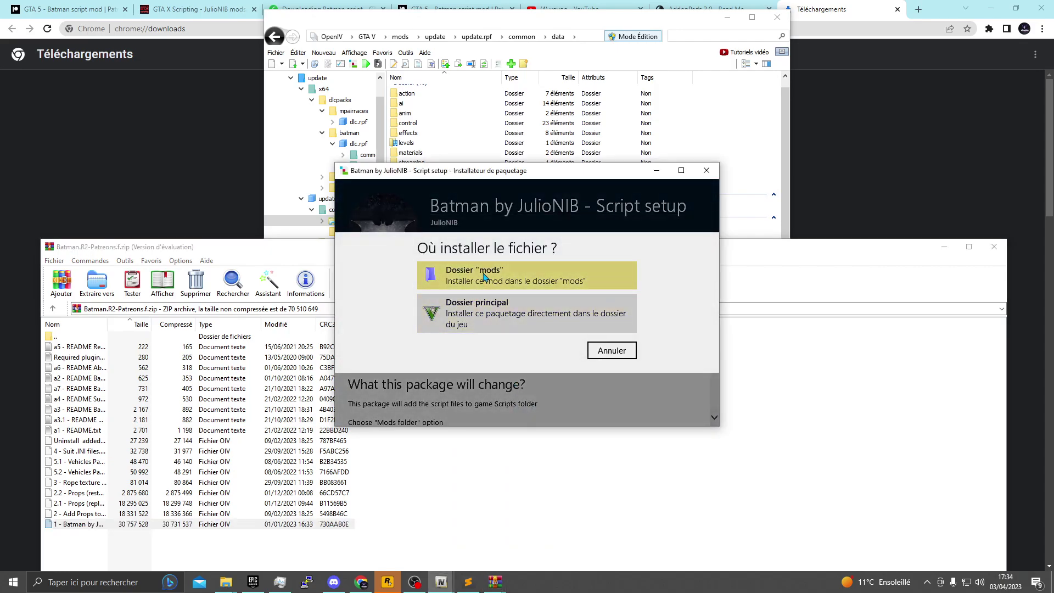
click(516, 343)
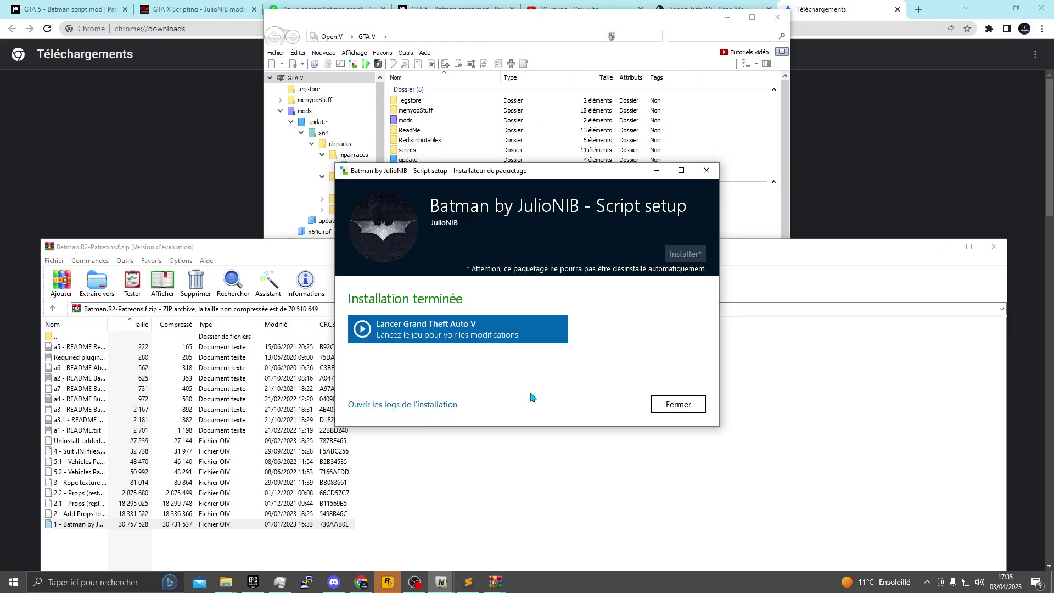
click(679, 405)
Step: Arrange the Batman.R2-Patreons.f.zip window and the OpenIV window side by side
click(120, 515)
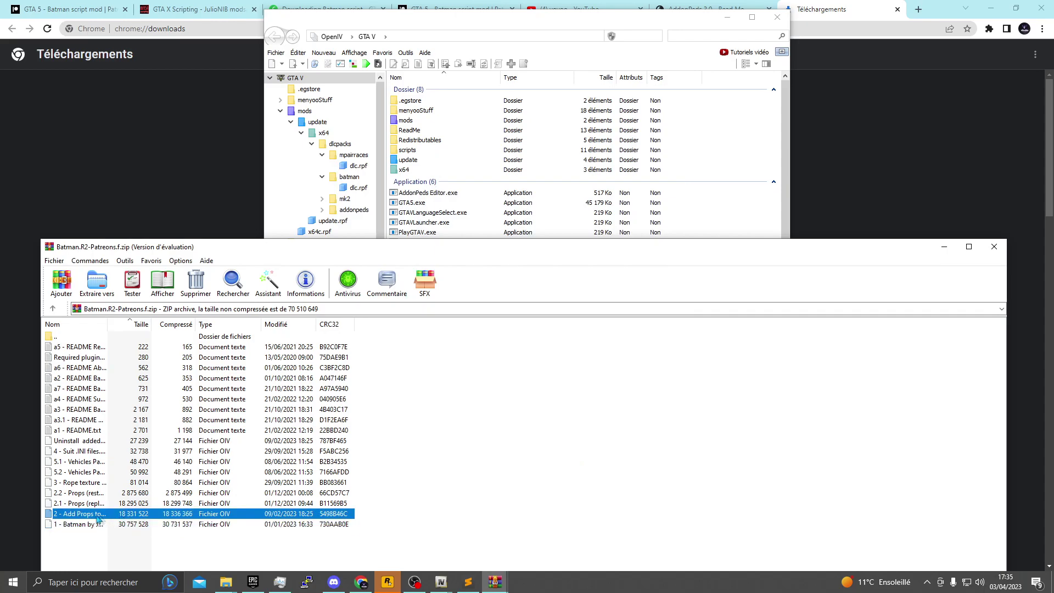
drag(80, 519, 1053, 354)
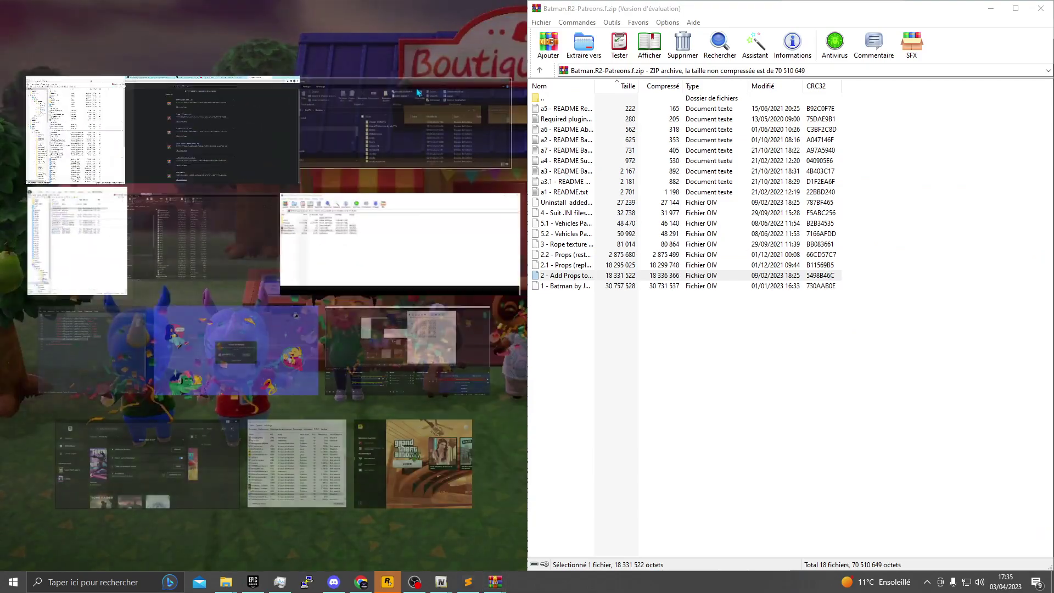
click(384, 186)
click(677, 498)
Step: Install package 2, the added Batman Props, into the mods folder through OpenIV and close the installer
drag(555, 276, 418, 288)
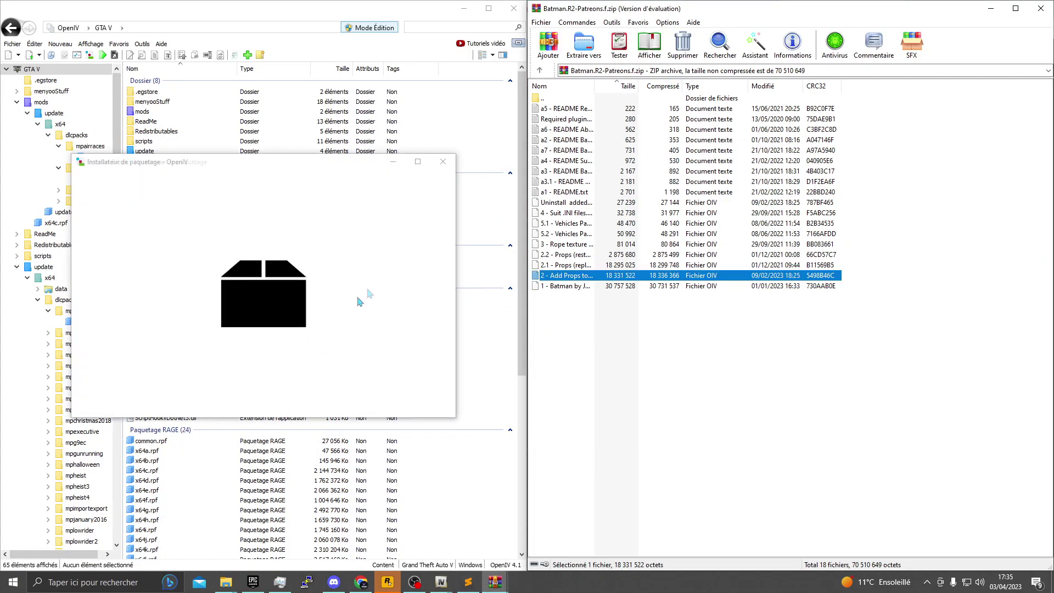
click(404, 247)
click(285, 254)
click(298, 328)
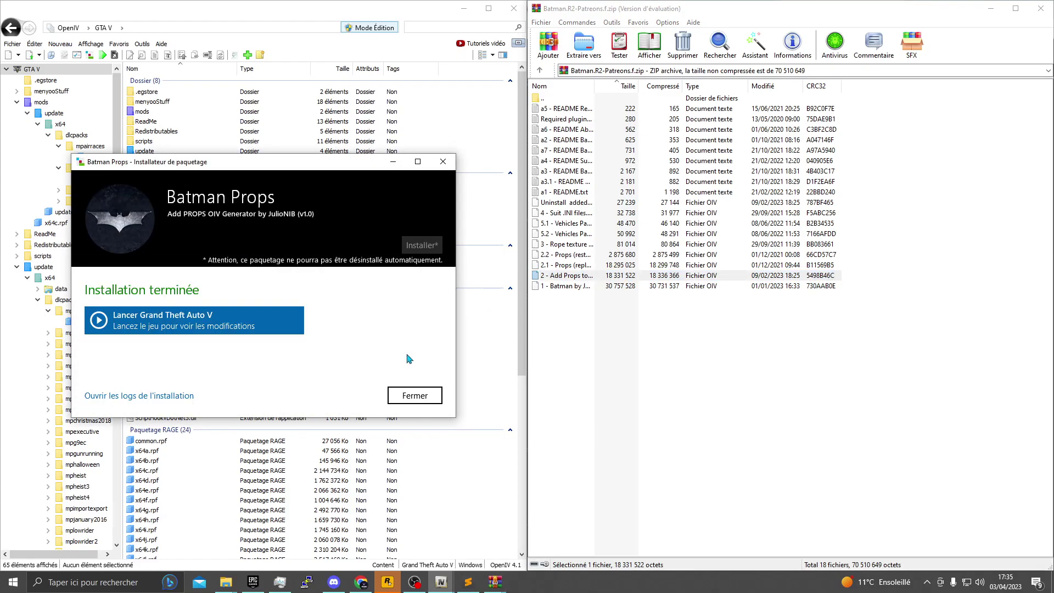
click(415, 396)
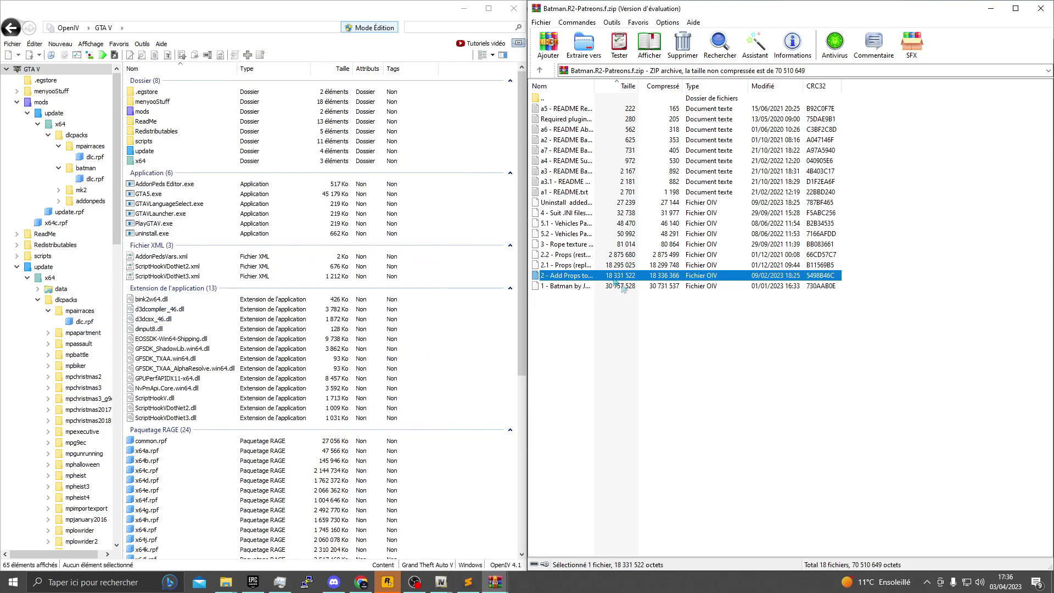
Step: Try to load the 2.1 Props (replace) and 4 Suit JNI files packages into OpenIV without edit mode
click(568, 265)
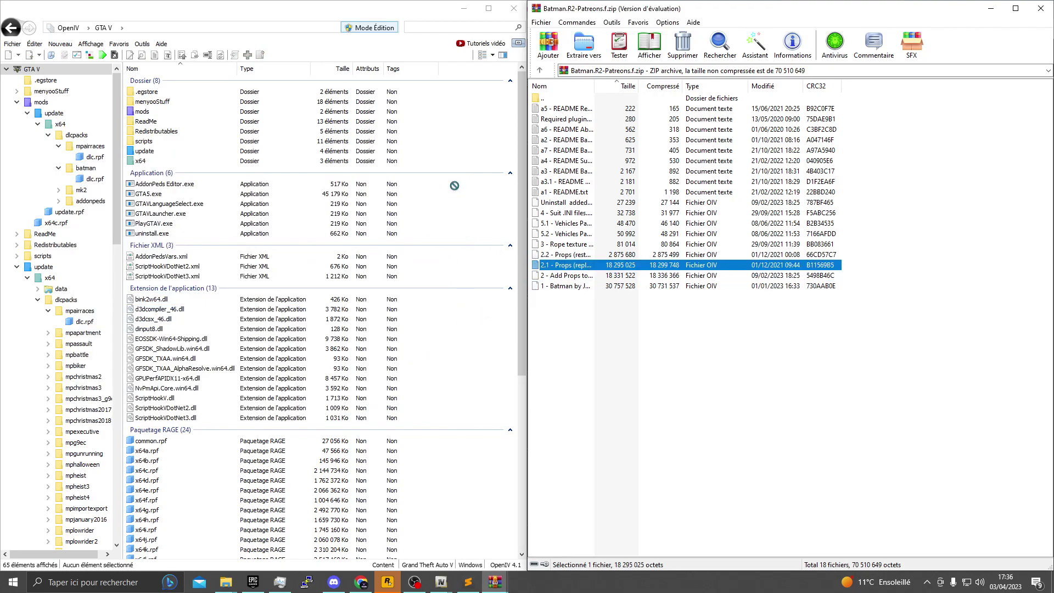
drag(422, 94, 580, 268)
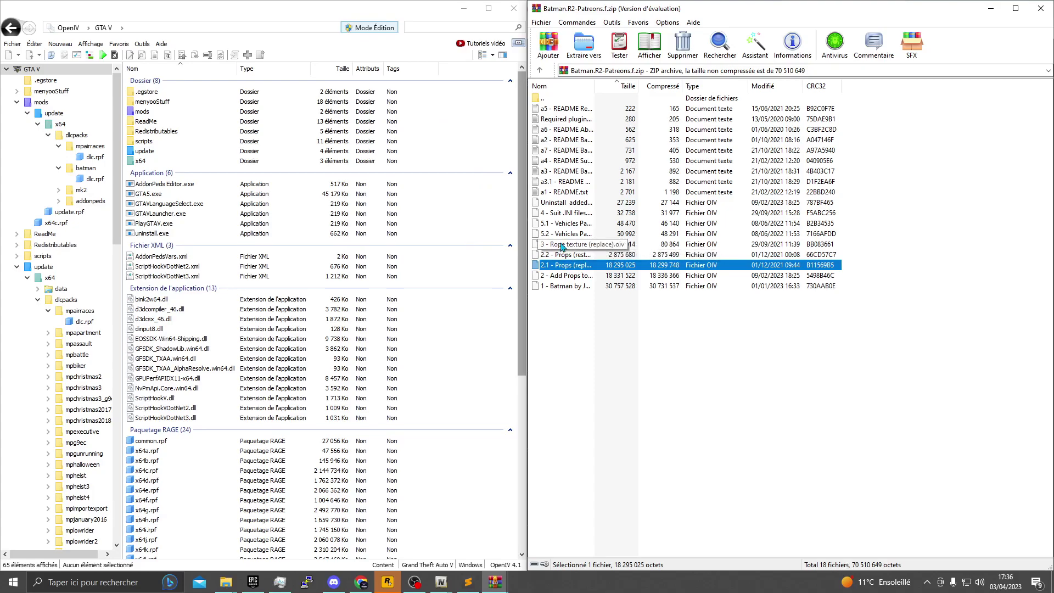
click(562, 224)
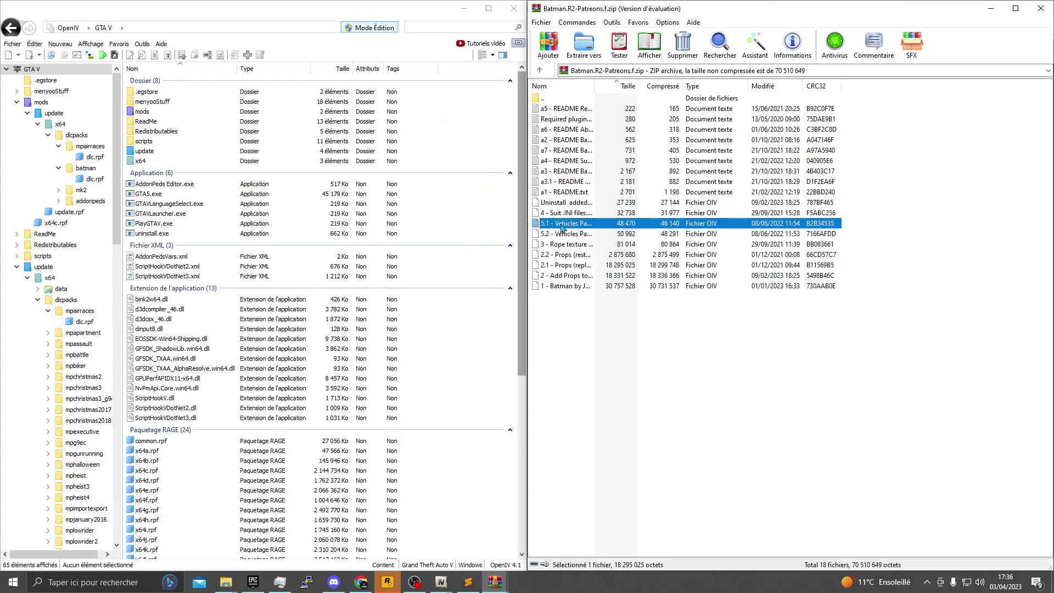
drag(564, 214, 451, 199)
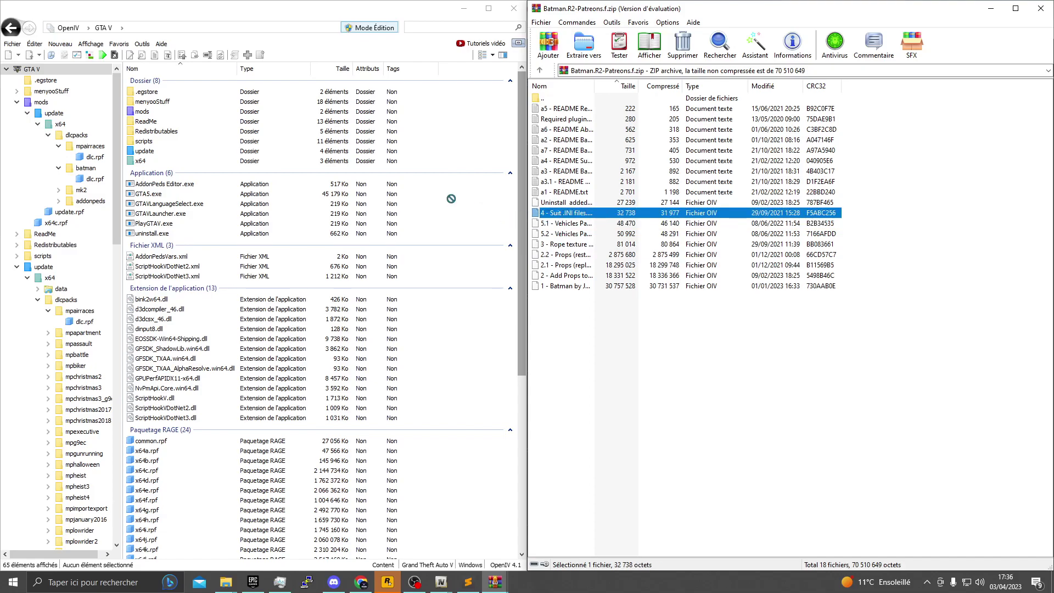
Step: Enable OpenIV's edit mode and install the 2.1 "Batman props by JulioNIB (Replace)" package into the mods folder
click(375, 27)
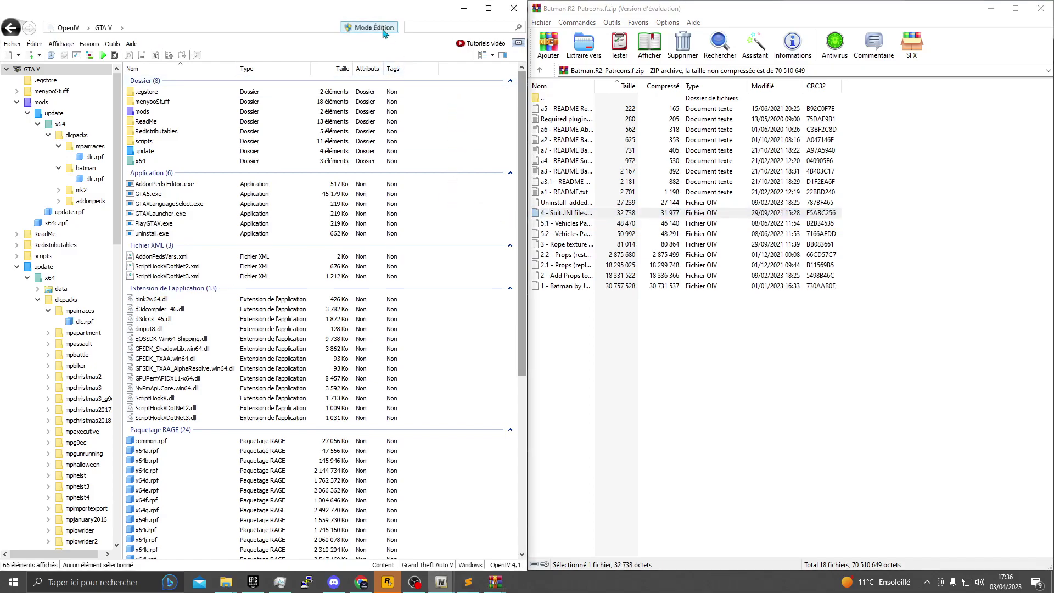
click(561, 329)
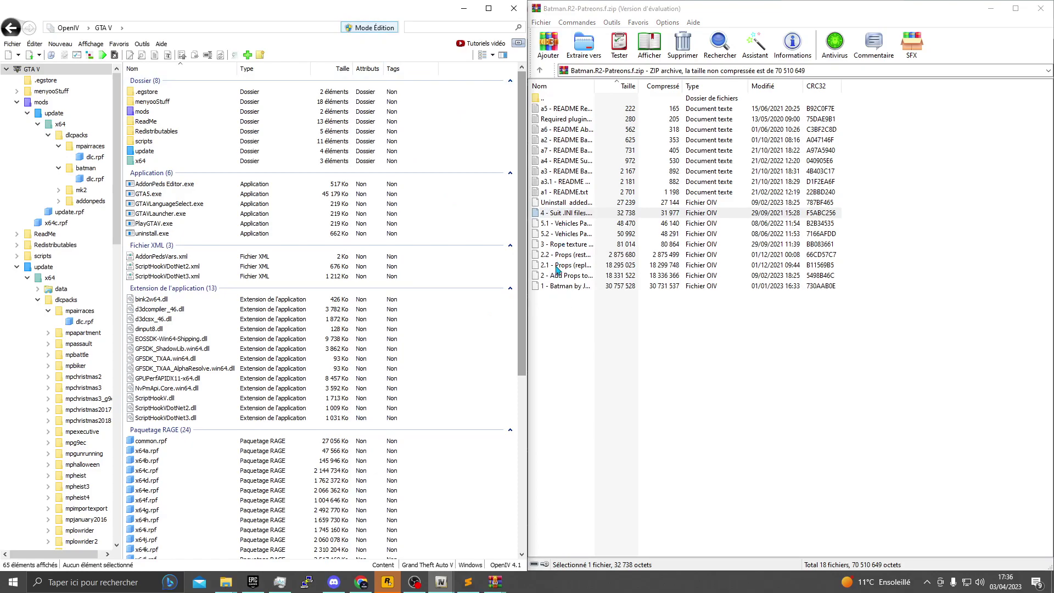
click(558, 266)
drag(448, 247, 448, 250)
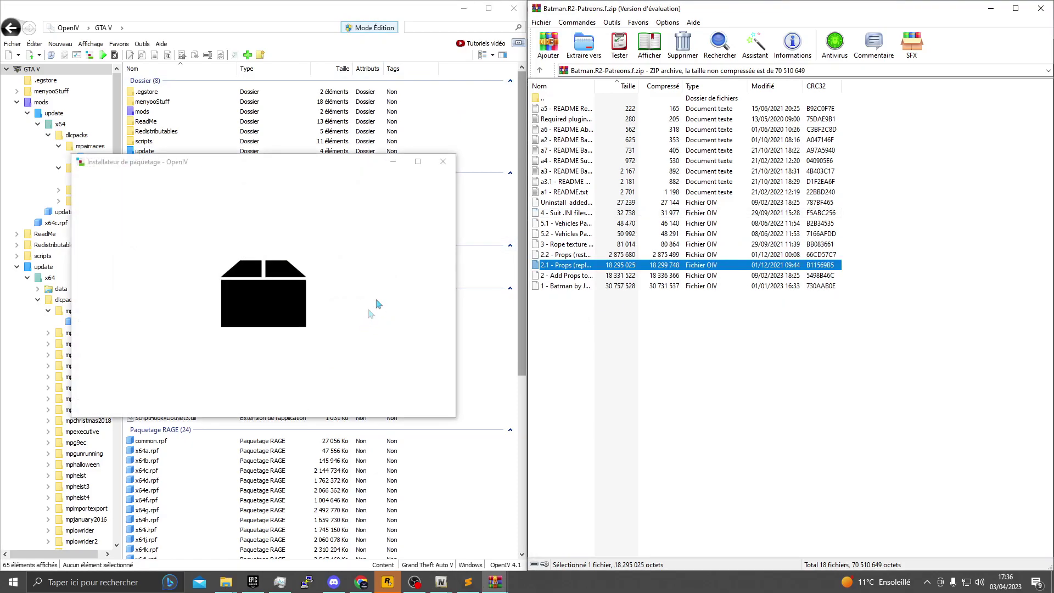
click(422, 245)
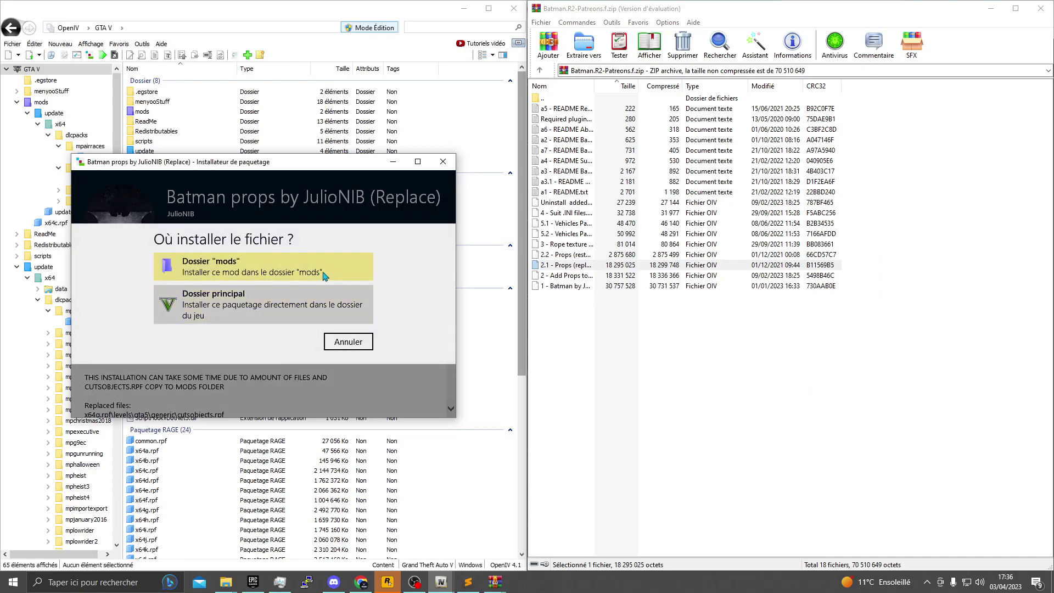
click(324, 275)
click(334, 334)
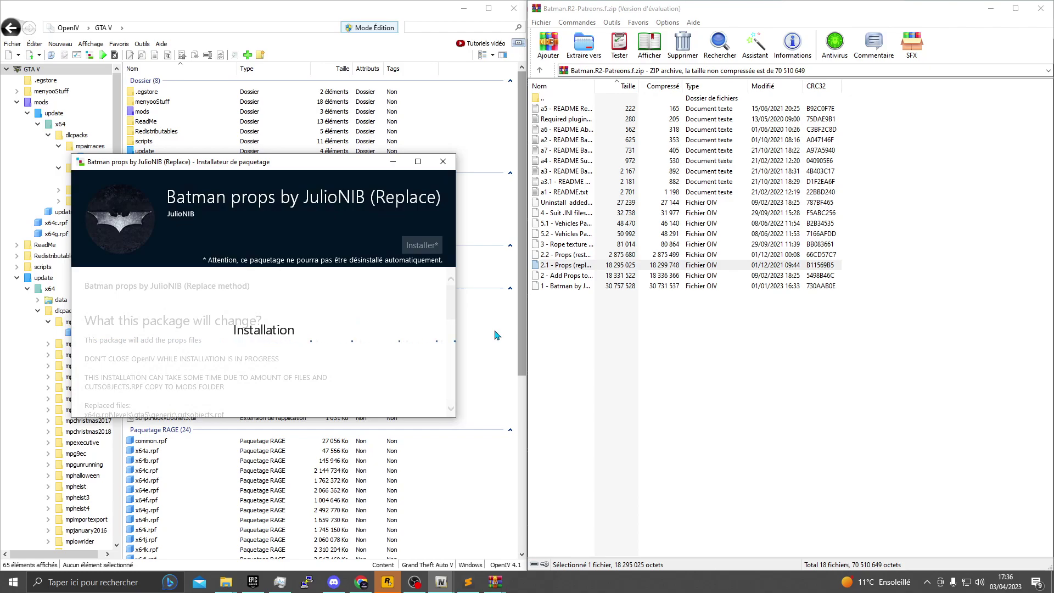
Step: Re-enable edit mode, install the 2.2 "Batman props by JulioNIB (Restore)" package, and close the installer
click(569, 256)
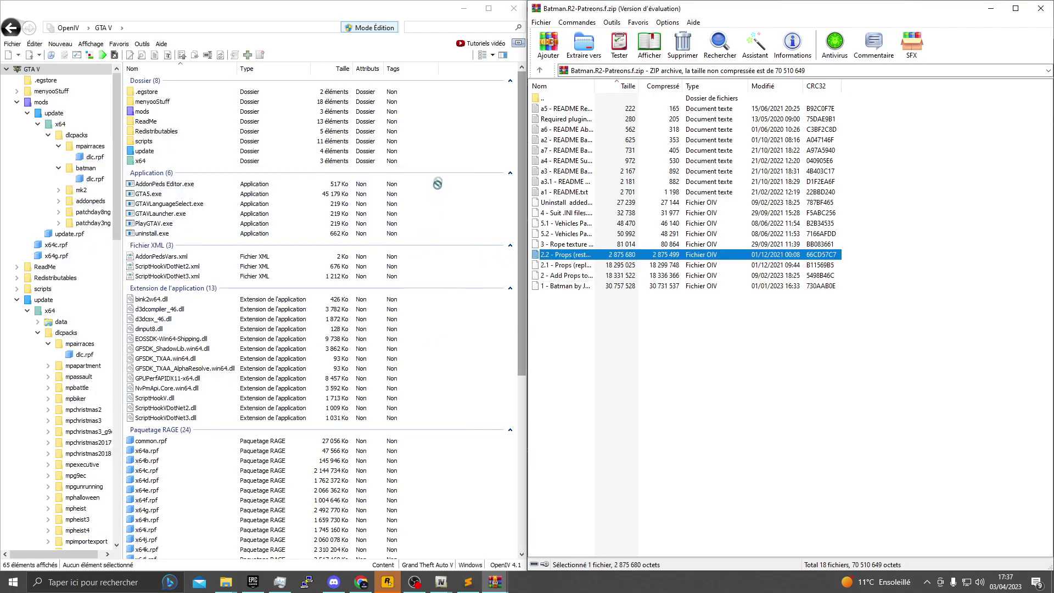
click(371, 27)
click(554, 328)
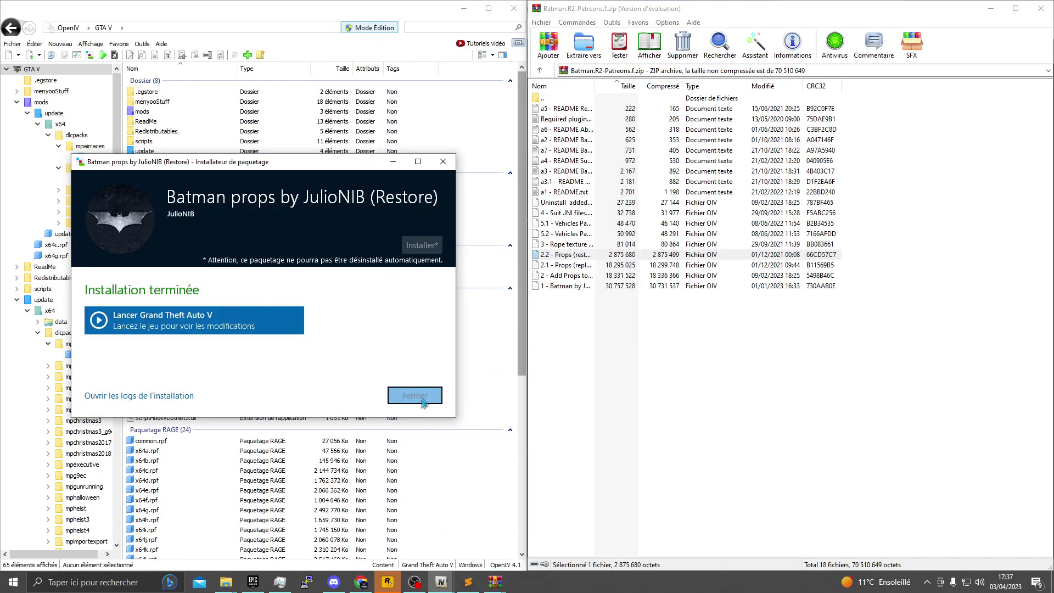
click(414, 397)
Step: Try to install the 5.2 Vehicles Package 2 JNI files setup in edit mode, cancelling at the destination choice
click(543, 244)
drag(576, 234, 439, 268)
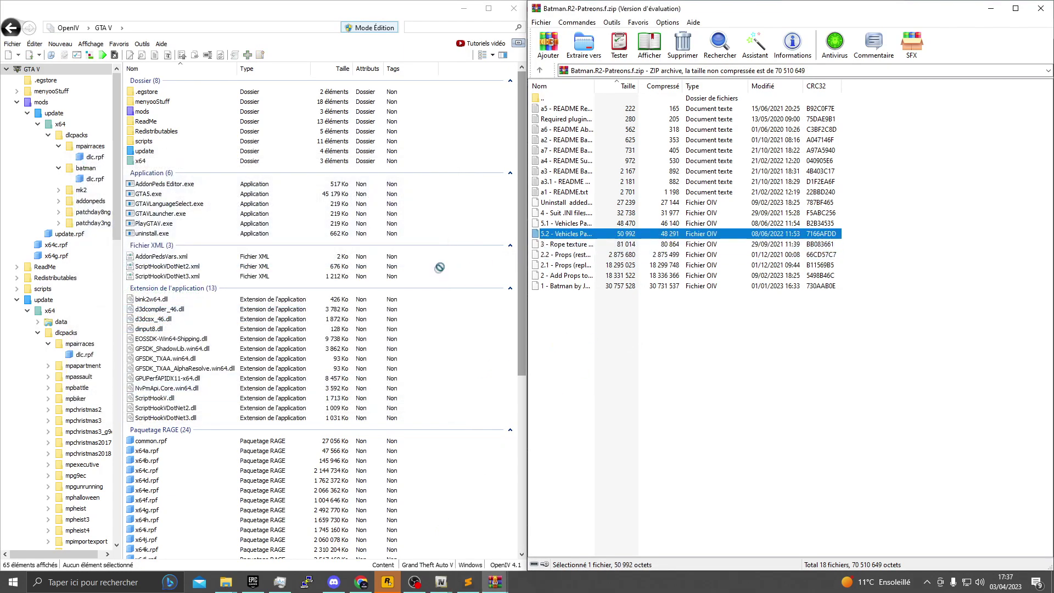
drag(436, 211, 379, 30)
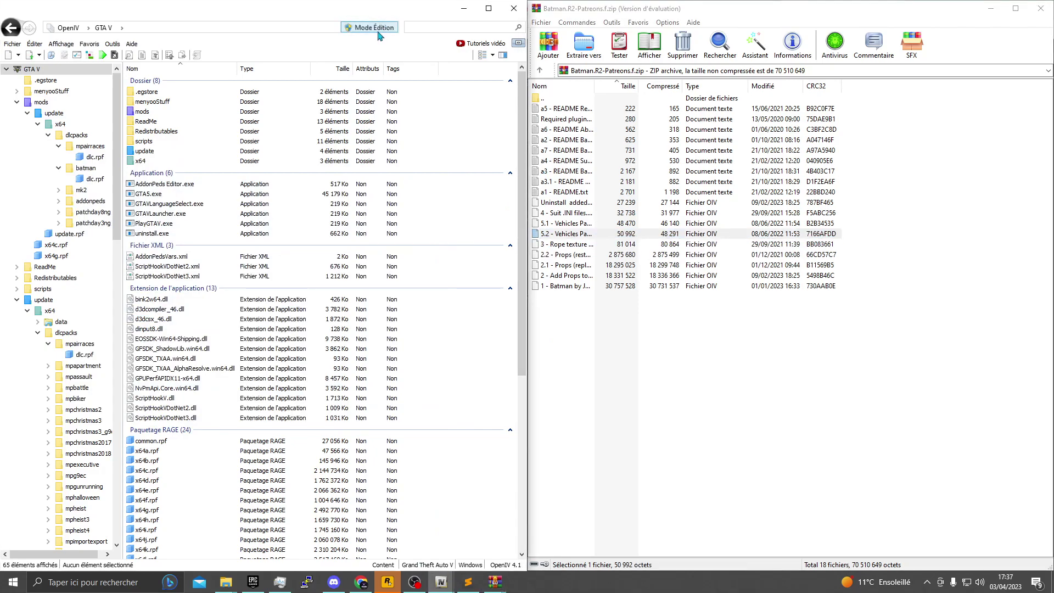
click(372, 27)
click(549, 329)
drag(572, 234, 422, 205)
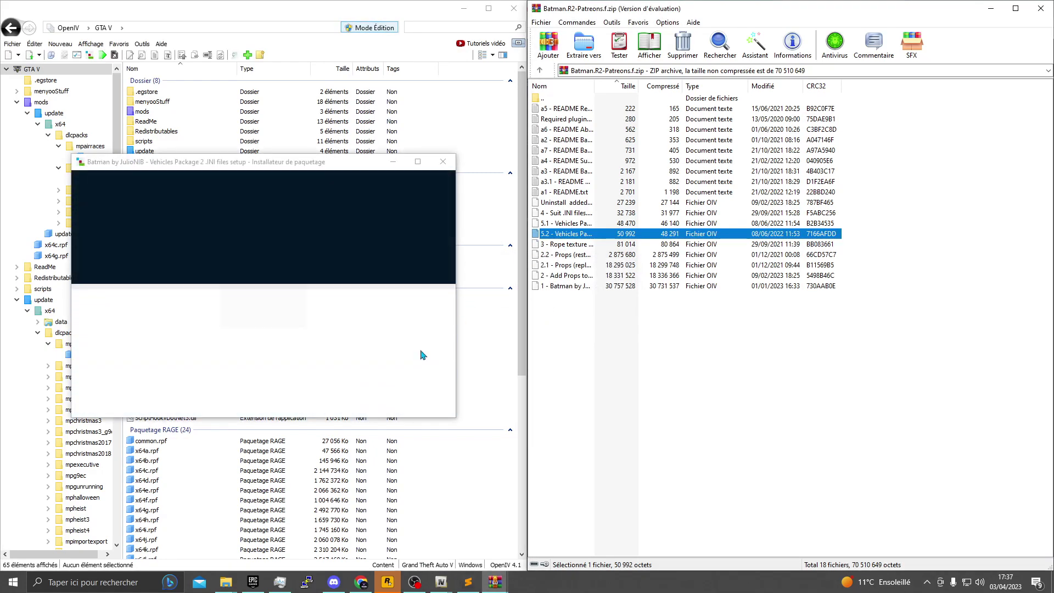
click(409, 244)
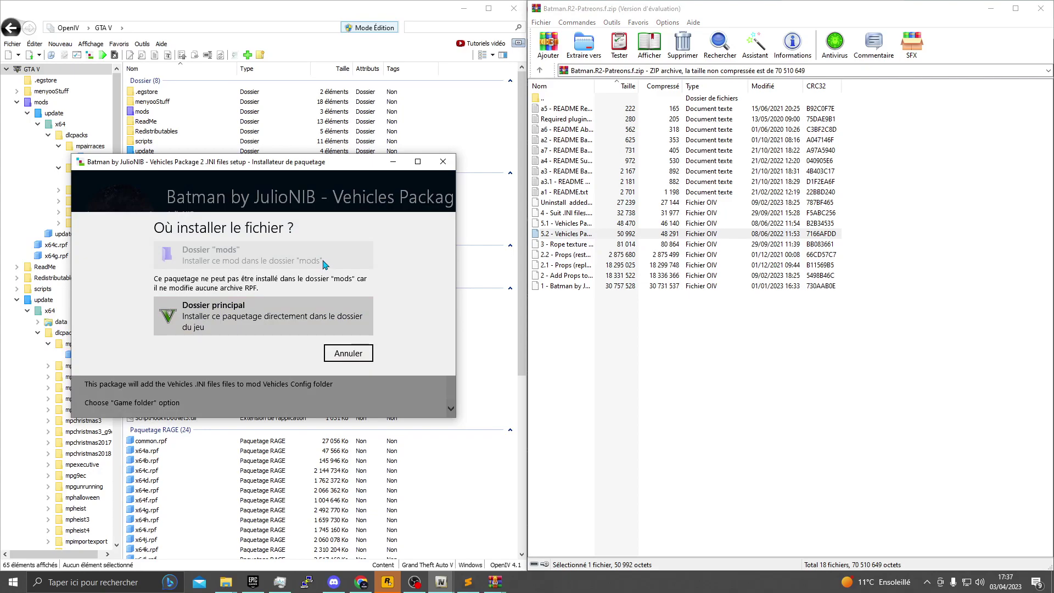
click(354, 356)
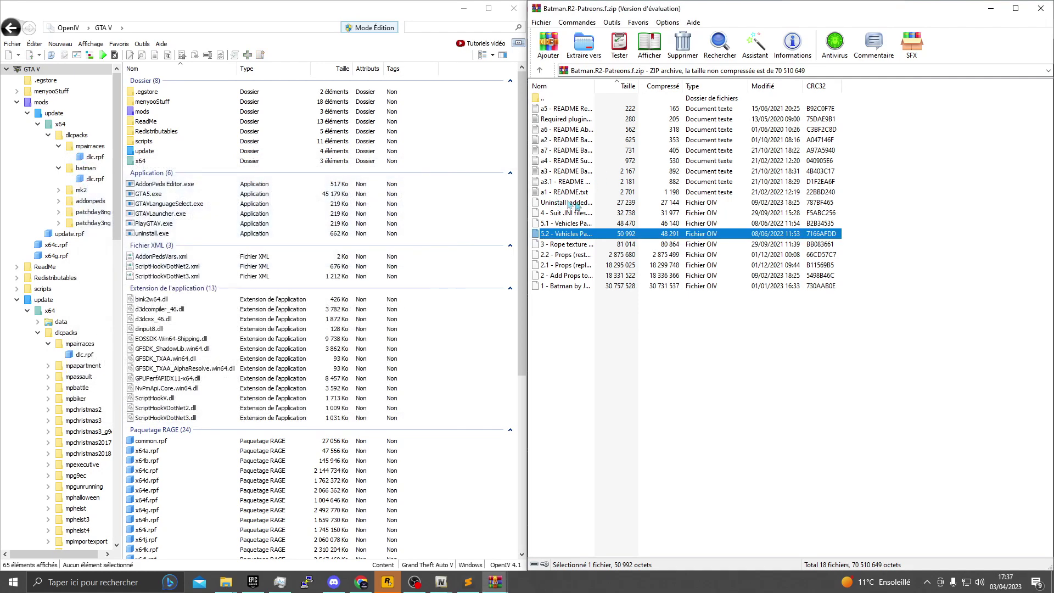
Step: Enable OpenIV's edit mode, run the "Uninstall Batman Added props" package on the mods folder, and close the installer
click(576, 204)
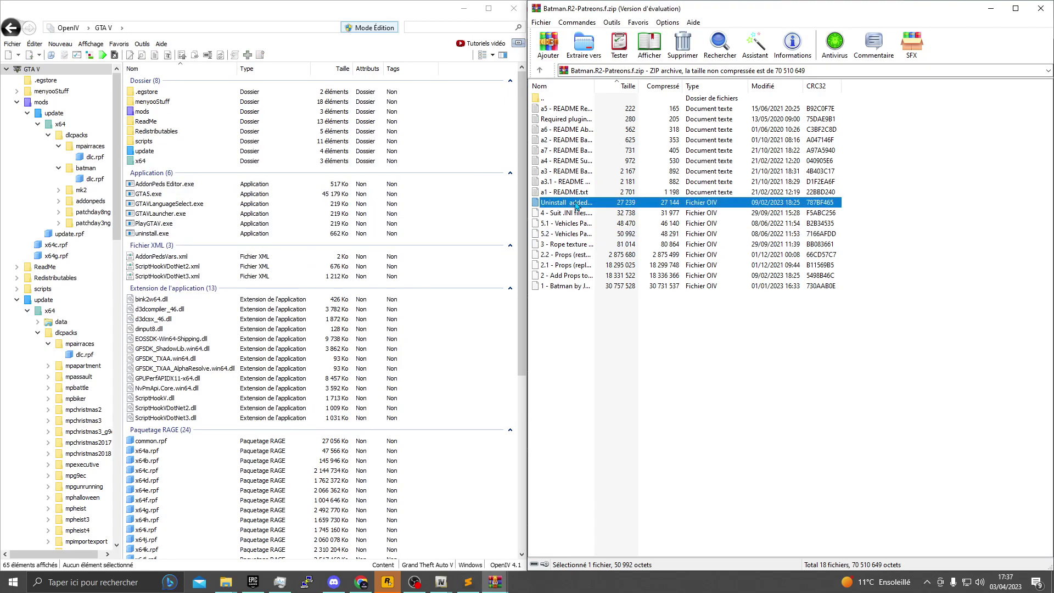
click(377, 33)
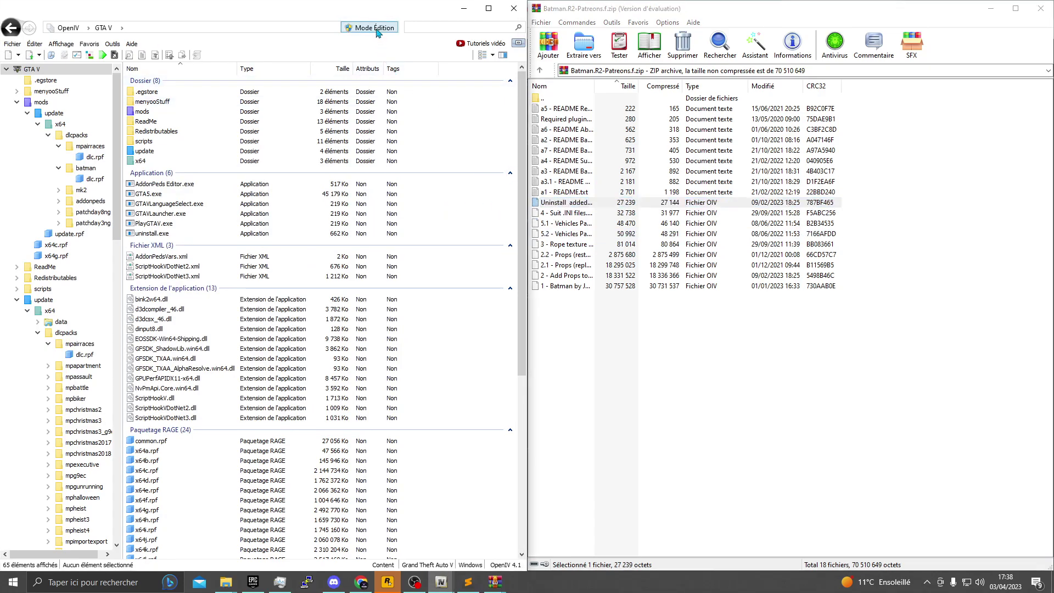
click(377, 32)
click(549, 332)
drag(564, 205, 472, 203)
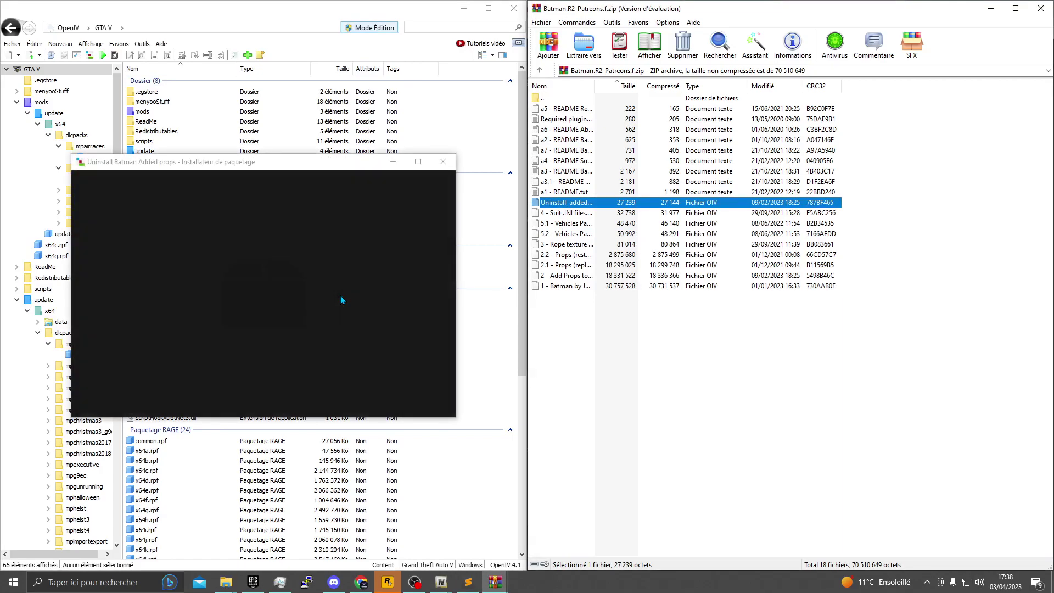
click(412, 248)
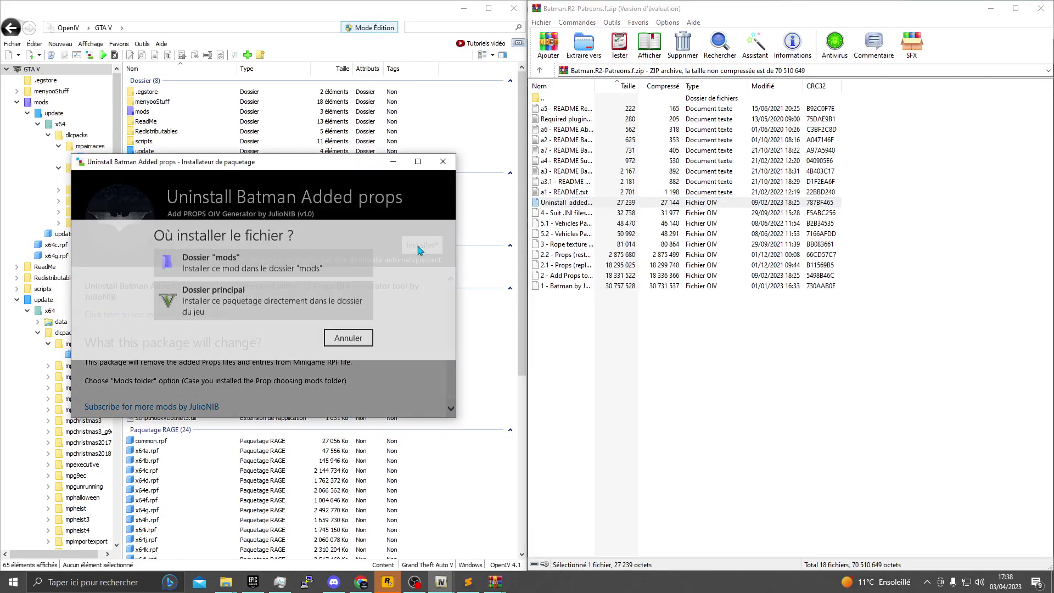
click(322, 277)
click(322, 273)
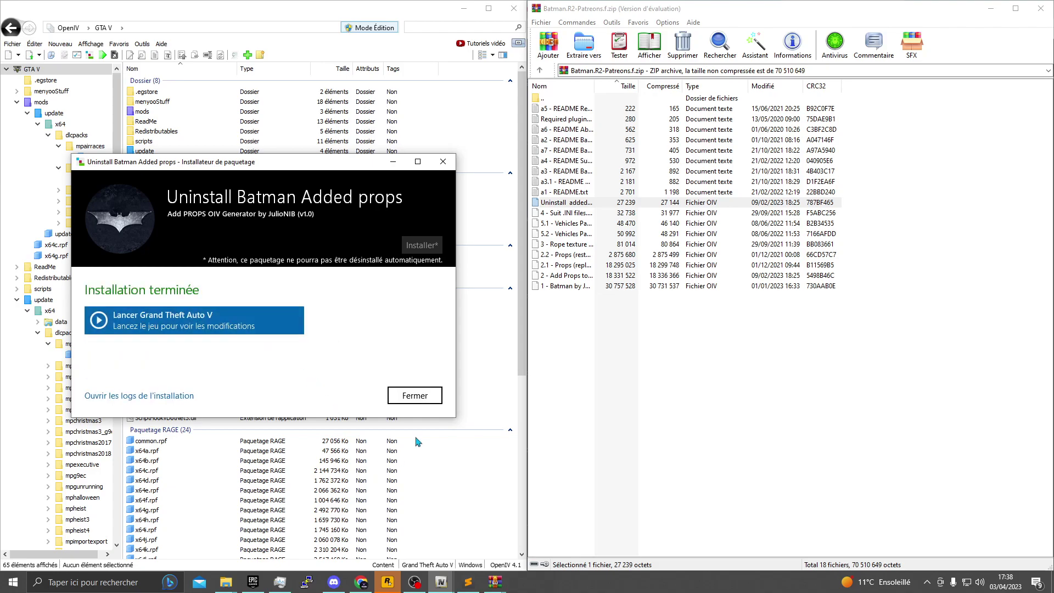
click(417, 402)
Step: Re-enable edit mode, install the 5.1 Vehicles Package 1 JNI files setup into the main game folder, and close the installer
click(562, 223)
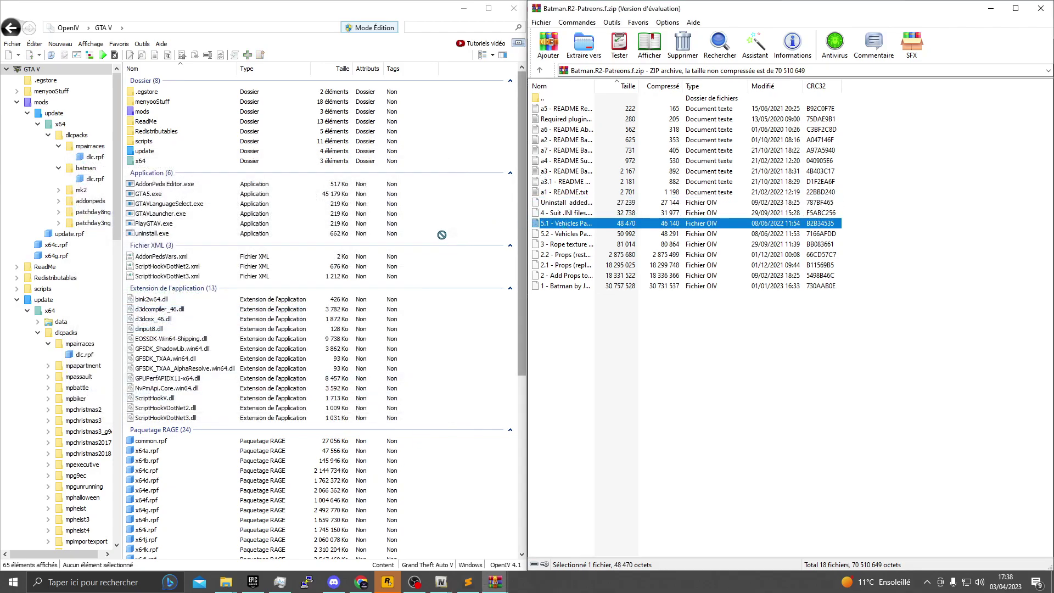
click(369, 28)
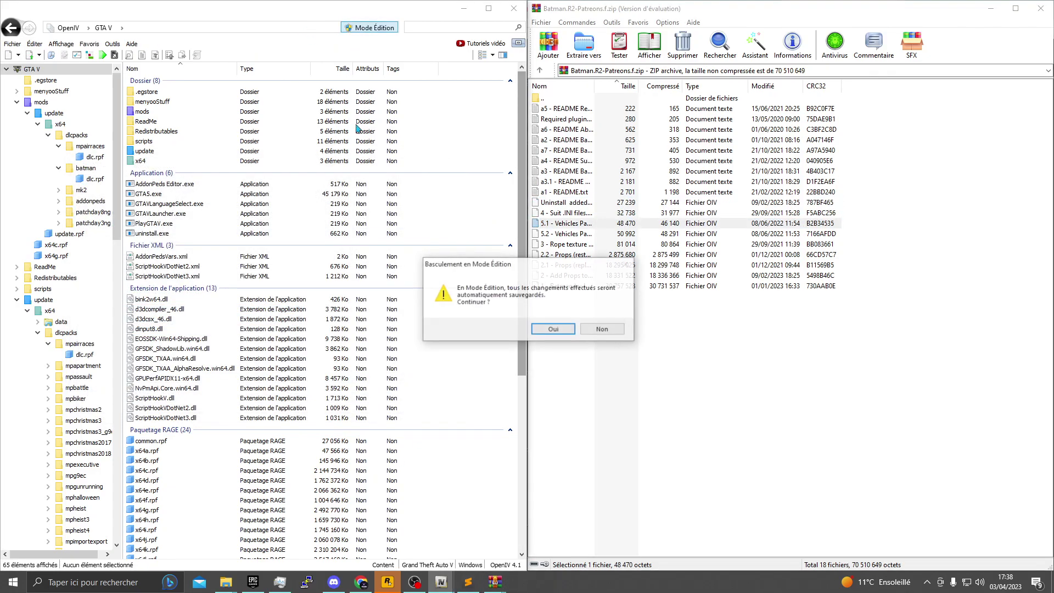
click(554, 332)
drag(583, 225, 467, 251)
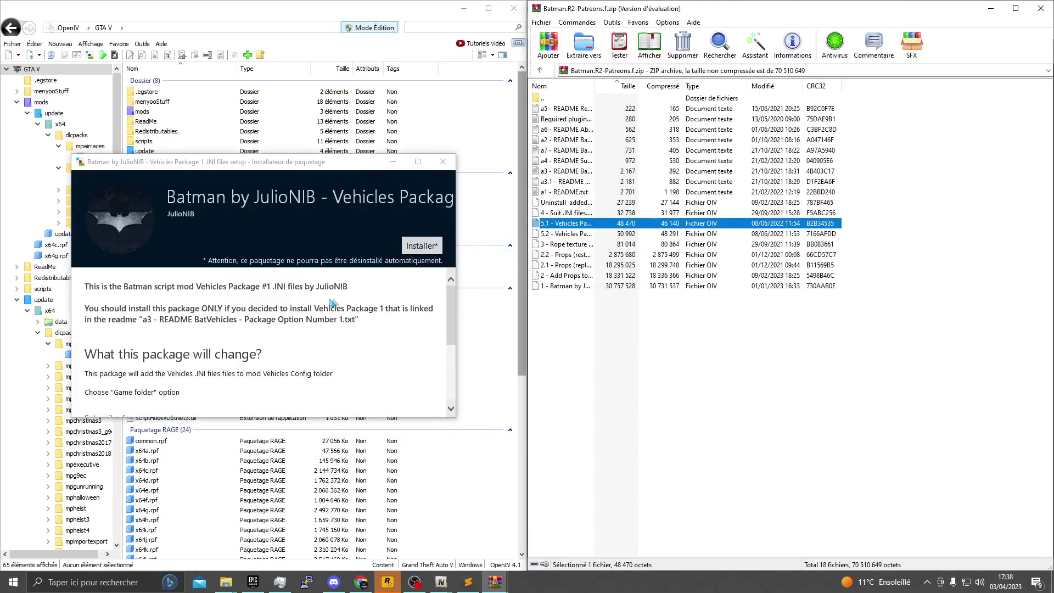
click(423, 246)
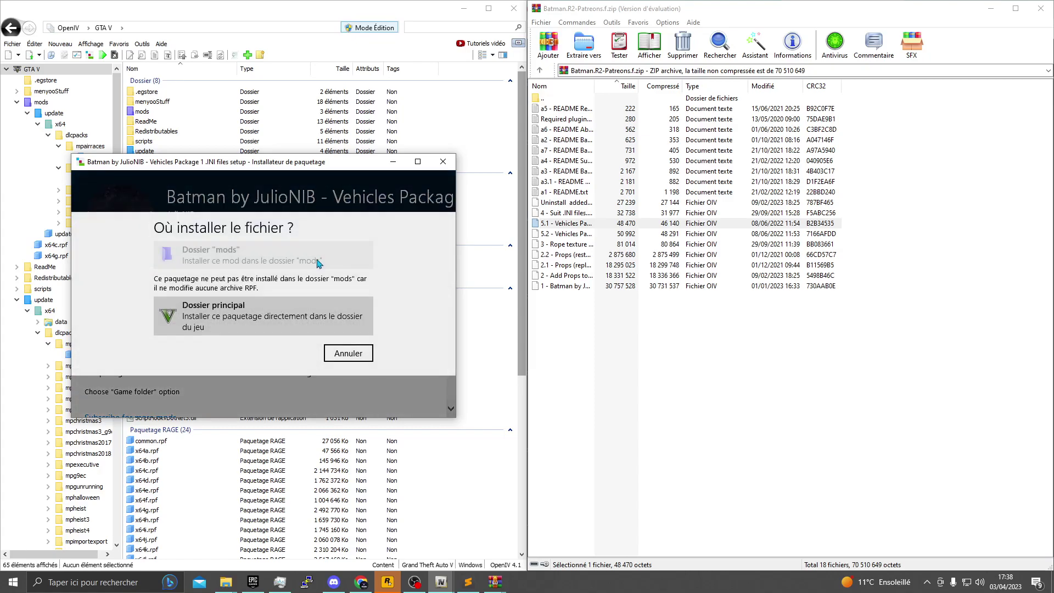
click(322, 316)
click(347, 341)
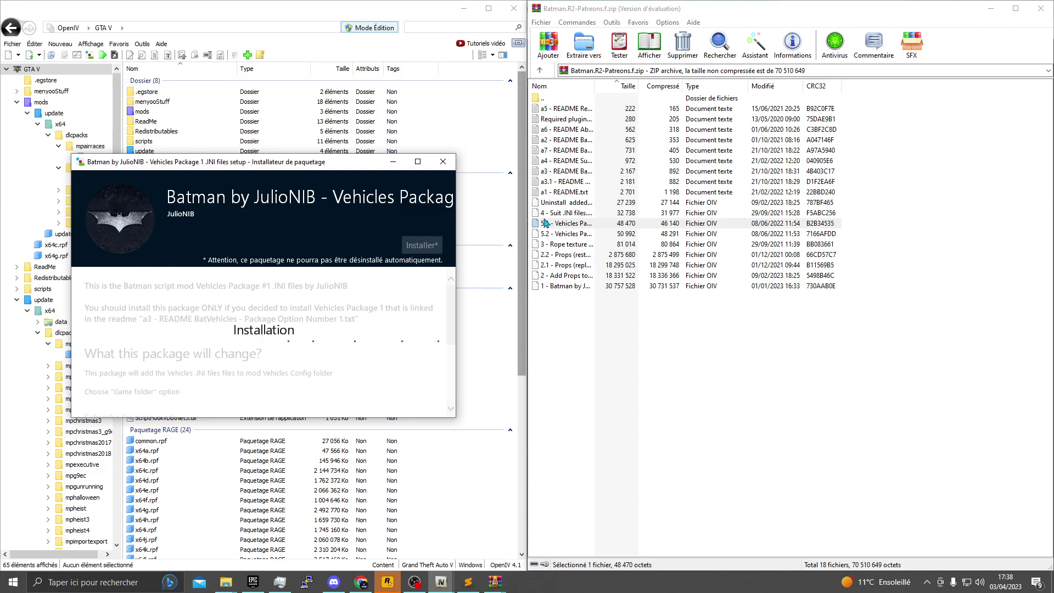
click(403, 400)
Step: Re-enable edit mode and install the "4 - Suit JNI files" package into the main game folder, closing the installer
click(566, 214)
click(369, 28)
click(565, 328)
drag(572, 212, 460, 262)
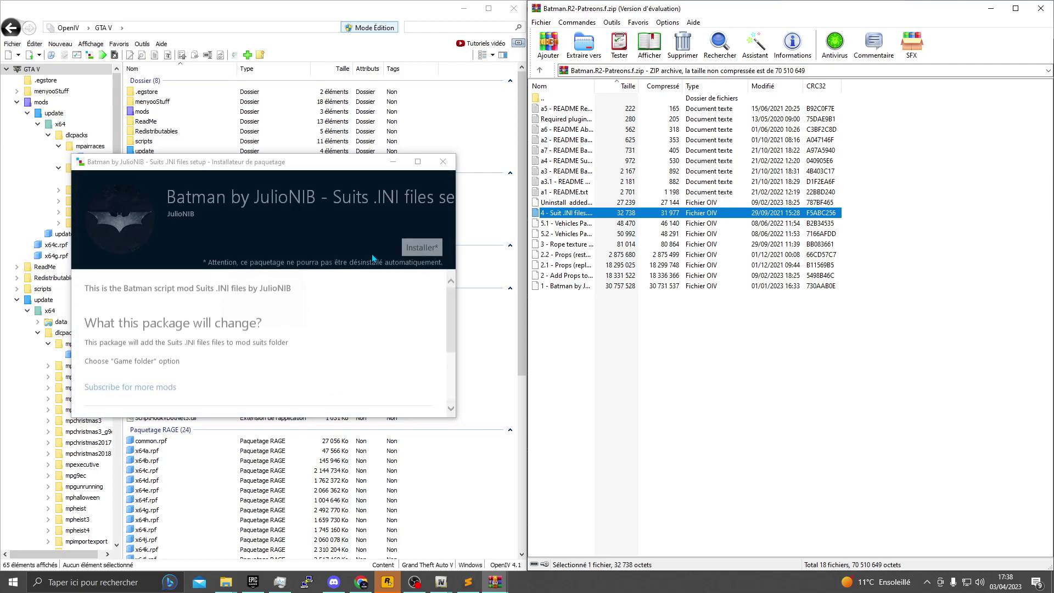
click(413, 252)
click(354, 310)
click(351, 355)
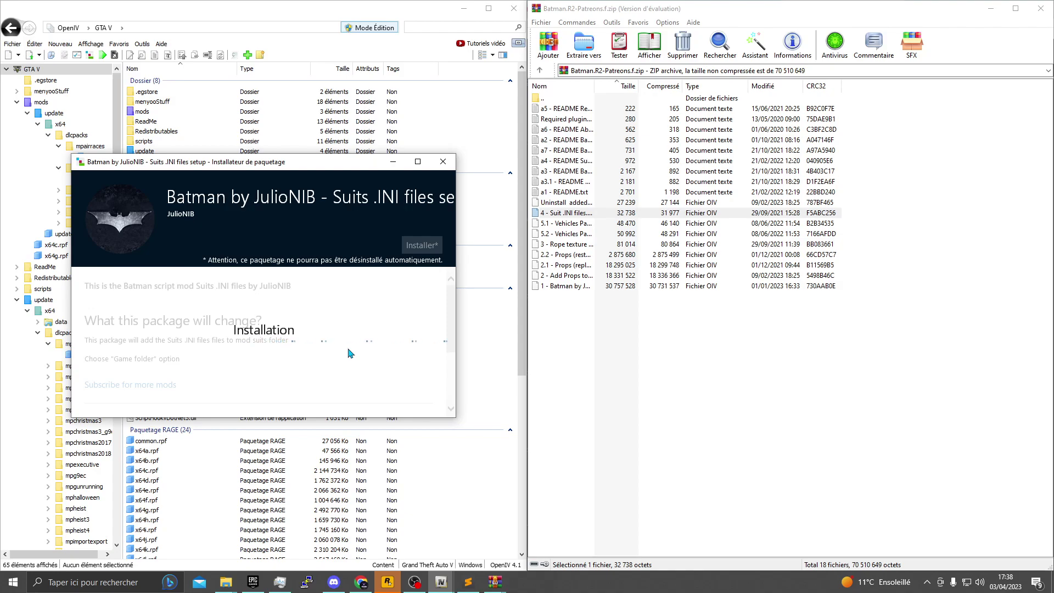
click(416, 395)
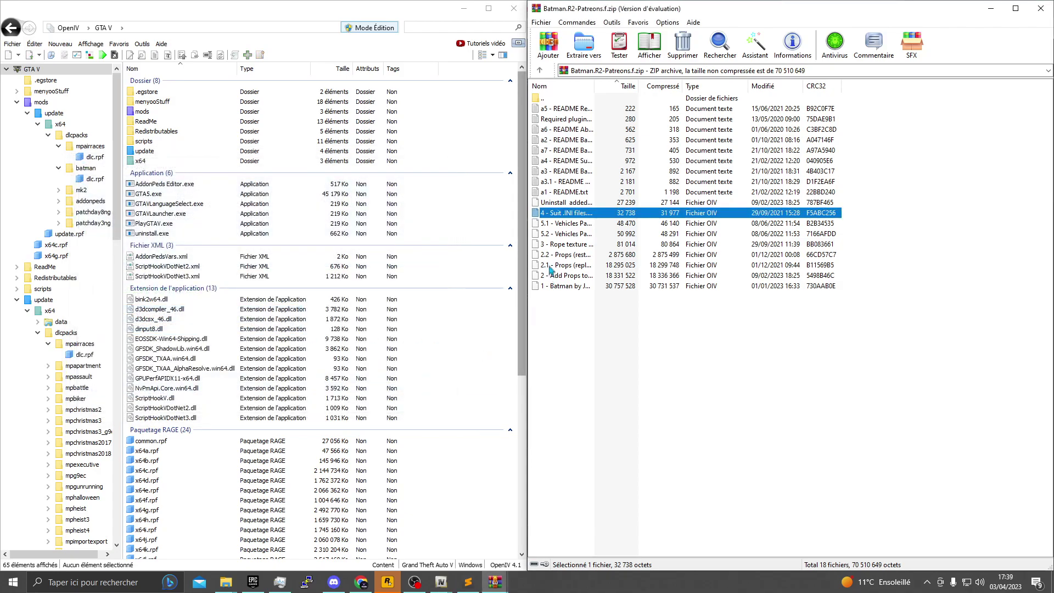
Step: With edit mode enabled, install the 5.2 Vehicles Package 2 JNI files setup into the main game folder and close the installer
drag(568, 235, 512, 263)
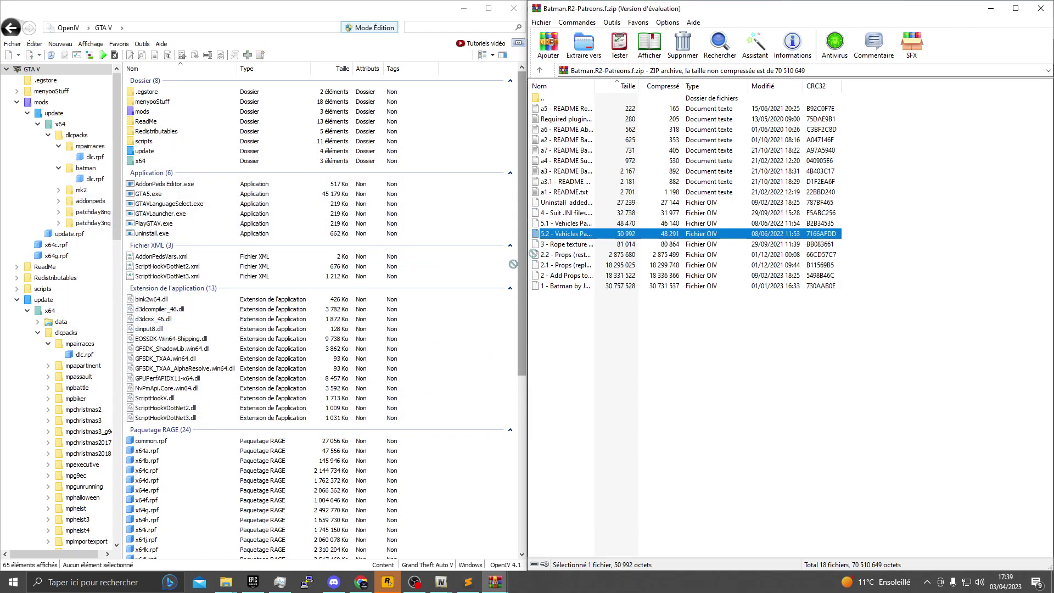
click(365, 29)
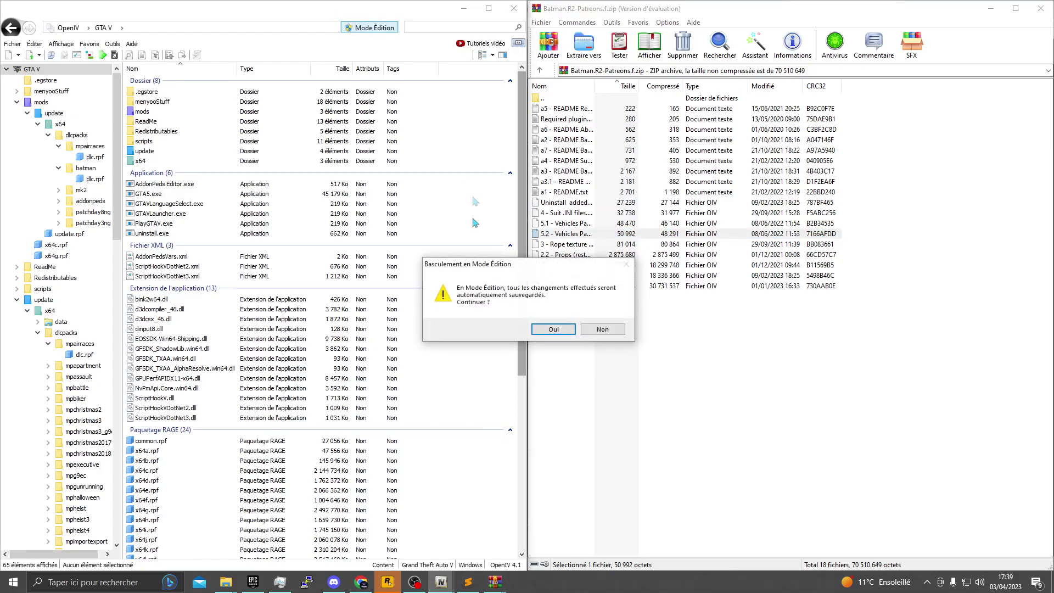
click(552, 329)
click(558, 233)
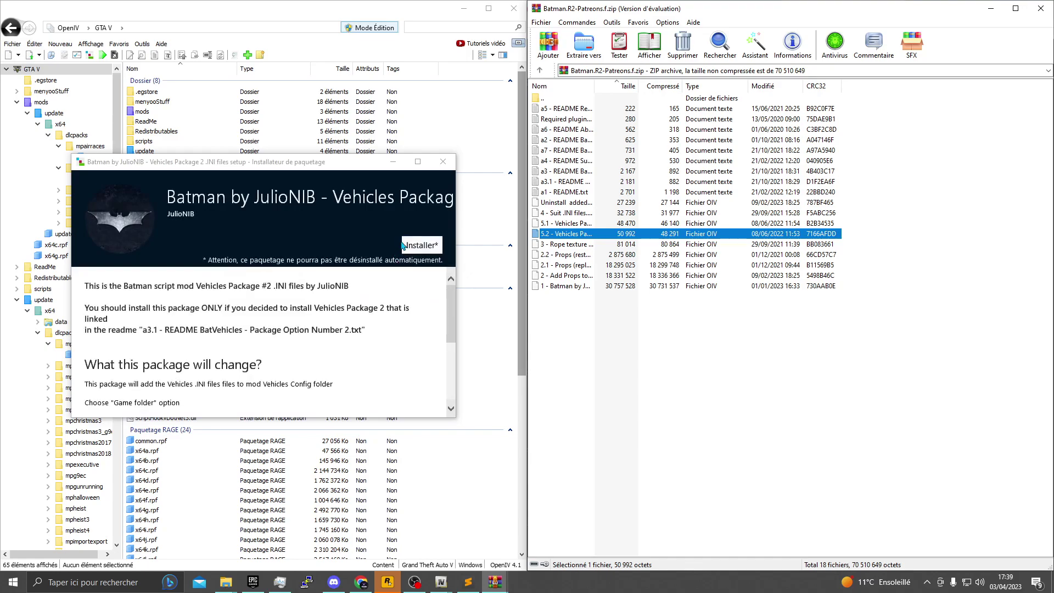
click(404, 246)
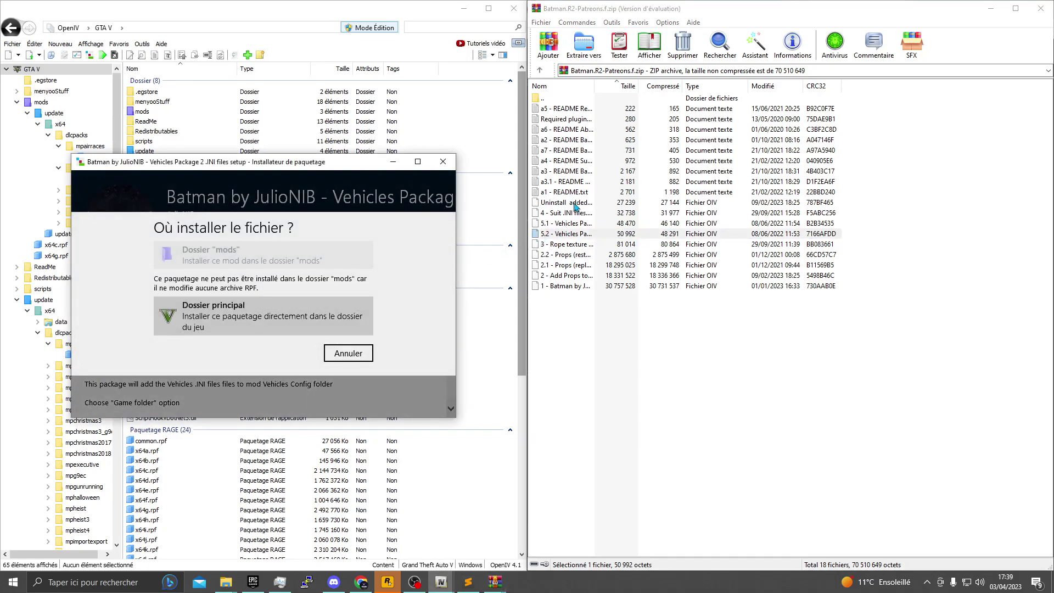
click(263, 317)
click(342, 337)
click(705, 420)
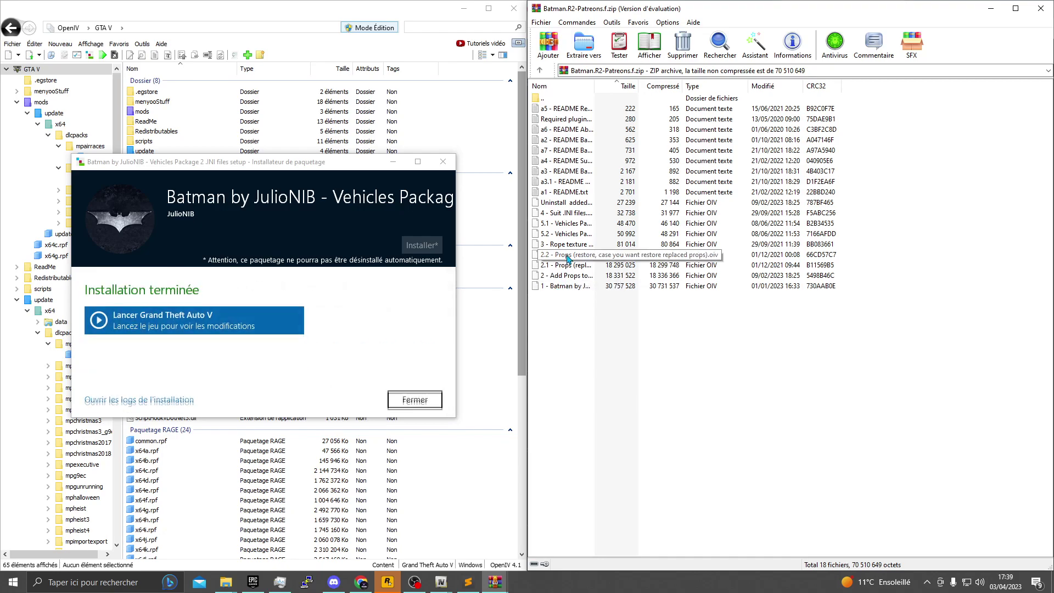
click(415, 395)
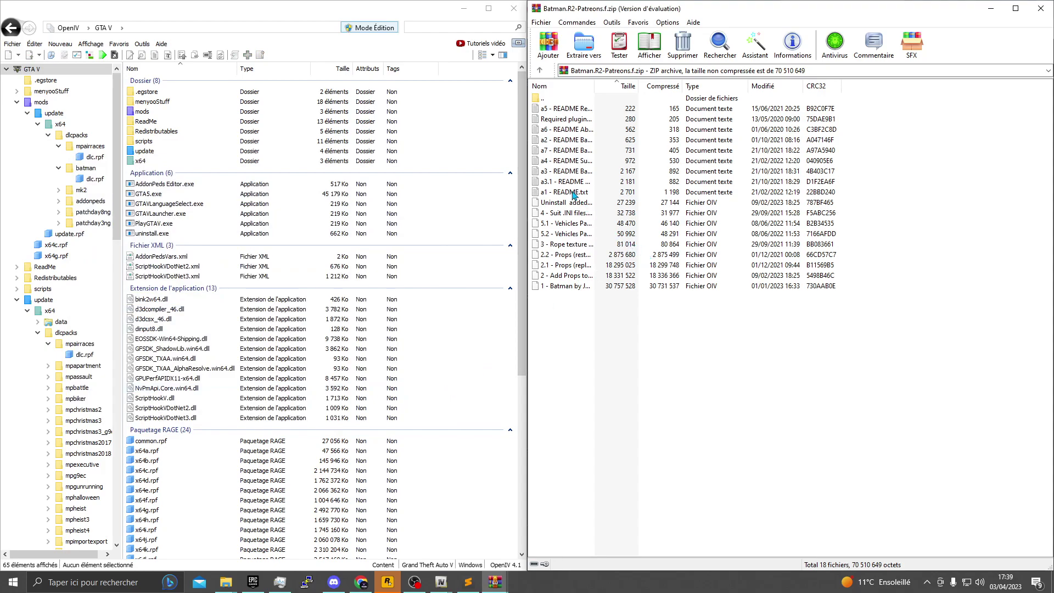
Step: Return to the Batman mod page in the browser and open the NIBMods Menu download post through the Add Peds Tool link
click(1035, 9)
click(919, 10)
click(919, 9)
click(181, 11)
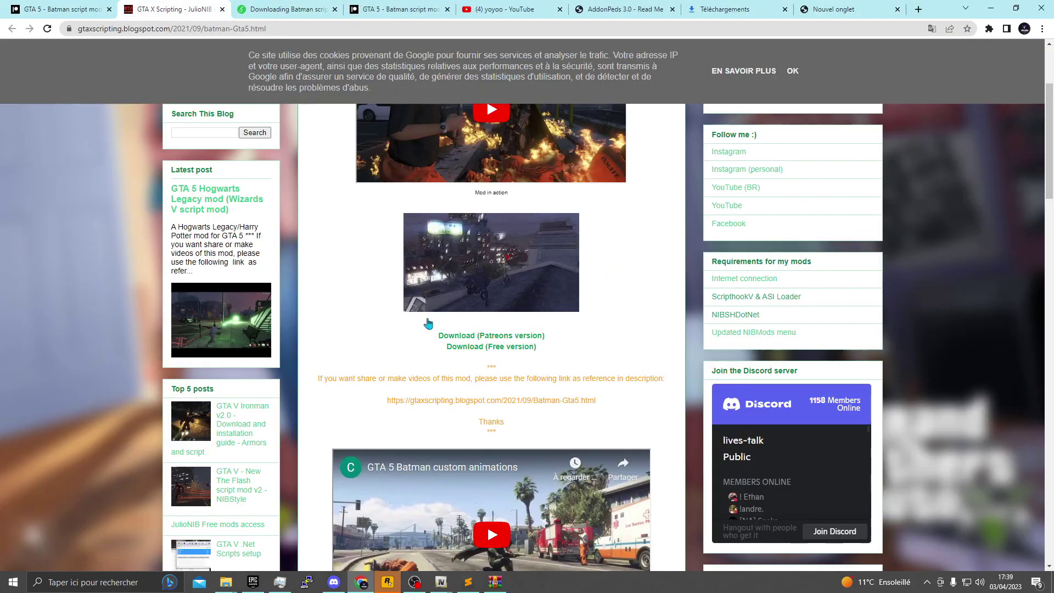
scroll(511, 362, down, 7)
scroll(511, 363, down, 6)
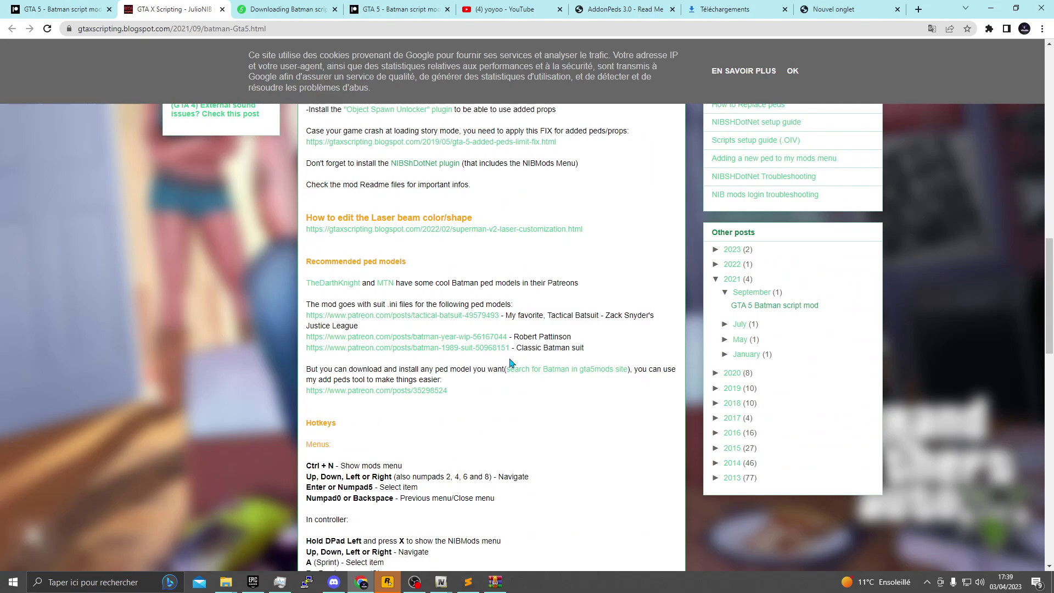
click(388, 391)
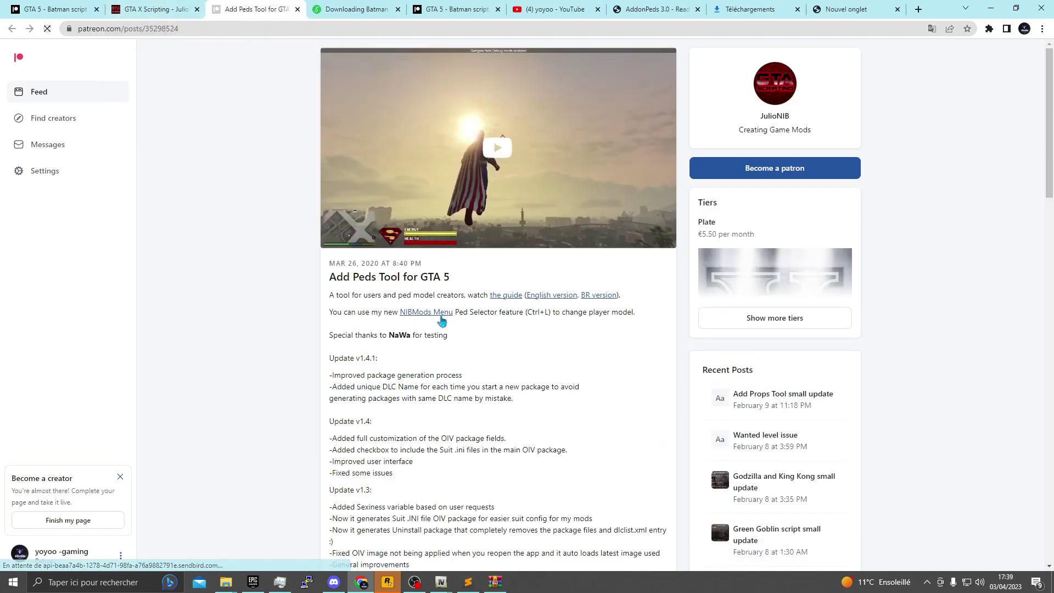
click(442, 318)
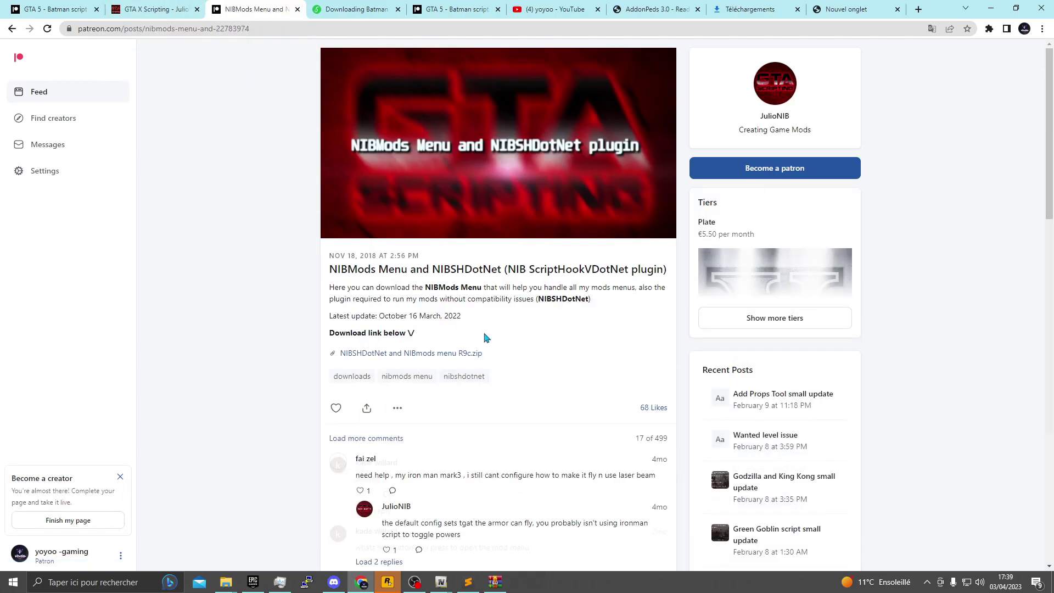
Step: Download "NIBSHDotNet and NIBmods menu R9c.zip" to the downloads folder and open the archive in WinRAR
click(364, 355)
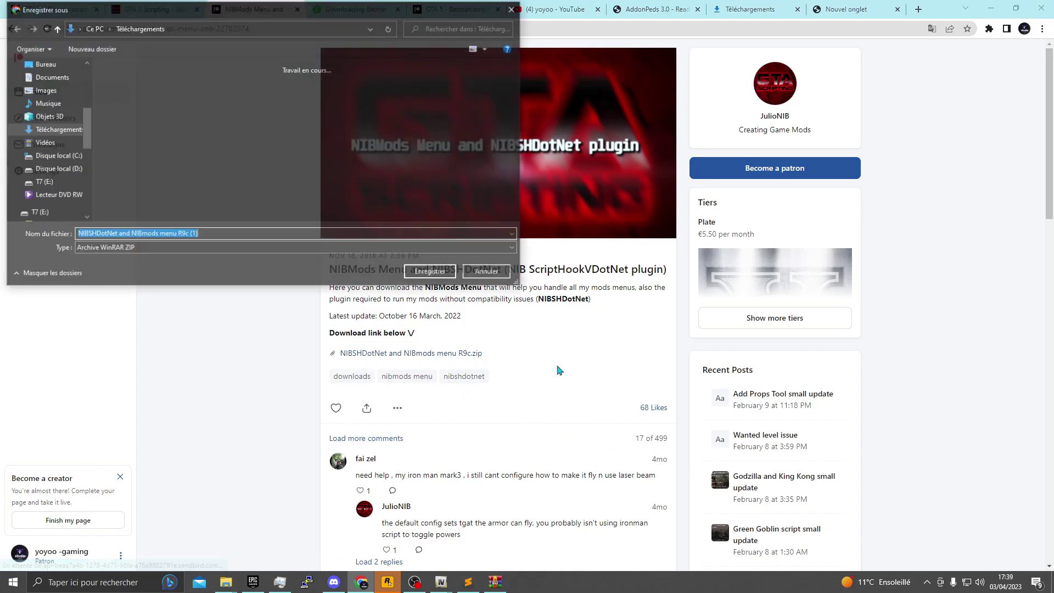
key(Return)
click(60, 558)
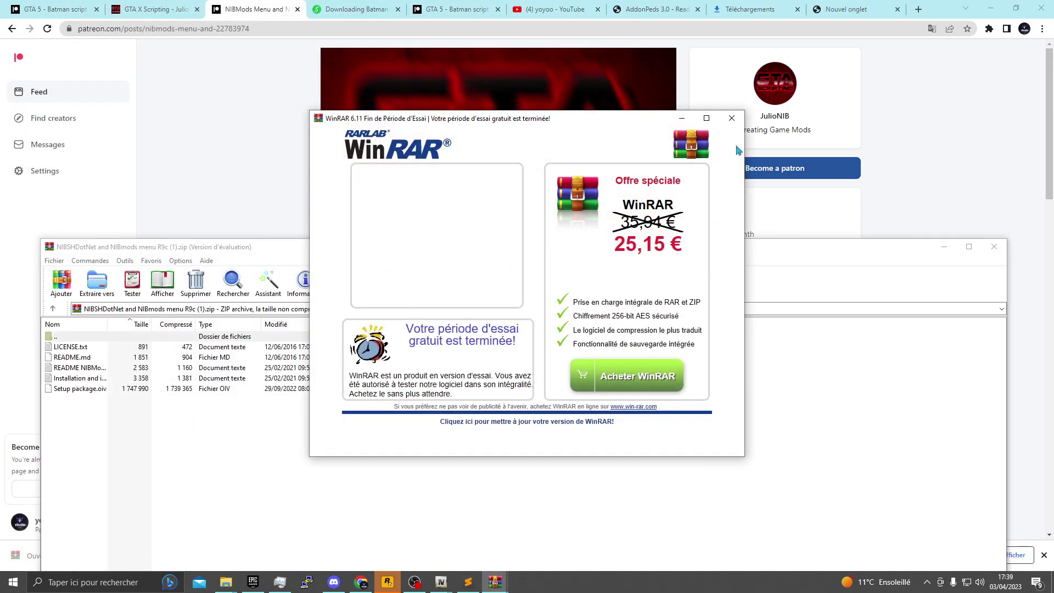
click(732, 119)
Step: Load Setup package.oiv into OpenIV and install NIBSHDotNet and NIBMods Menu into the main game folder
click(91, 390)
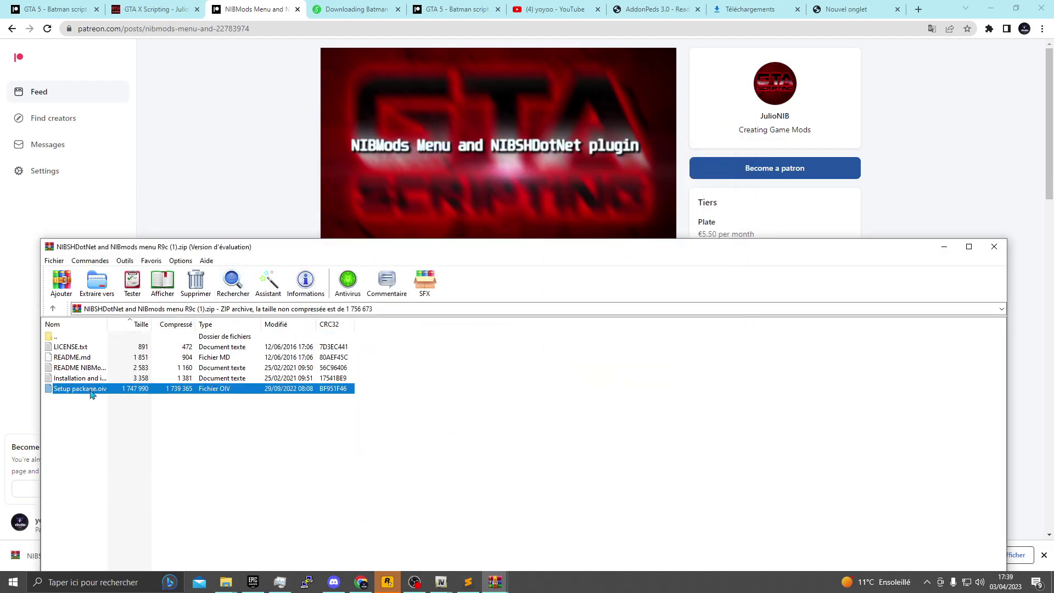
mouse_move(441, 582)
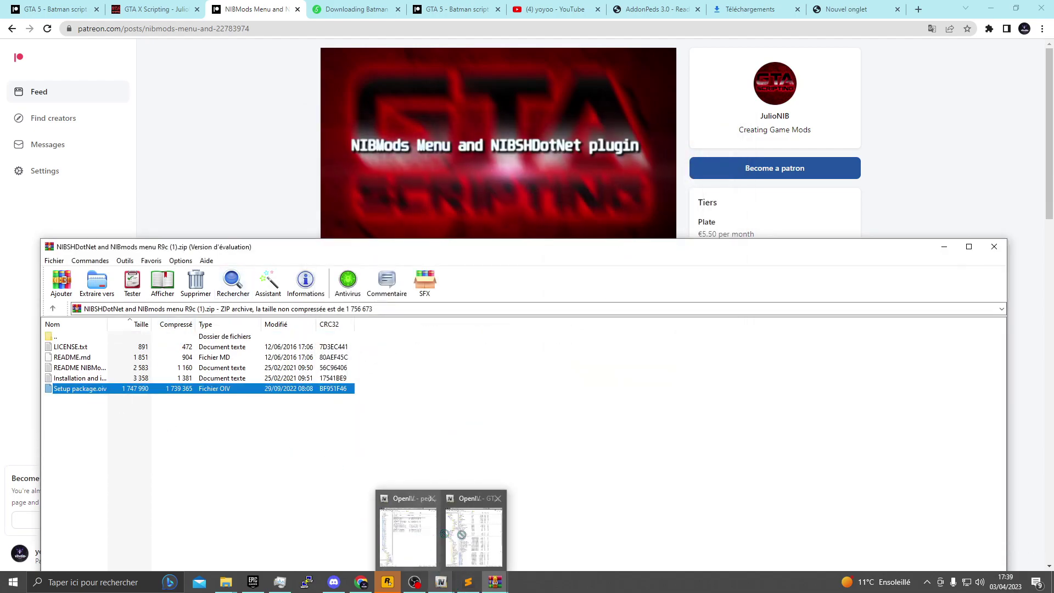
mouse_move(470, 537)
drag(469, 537, 491, 448)
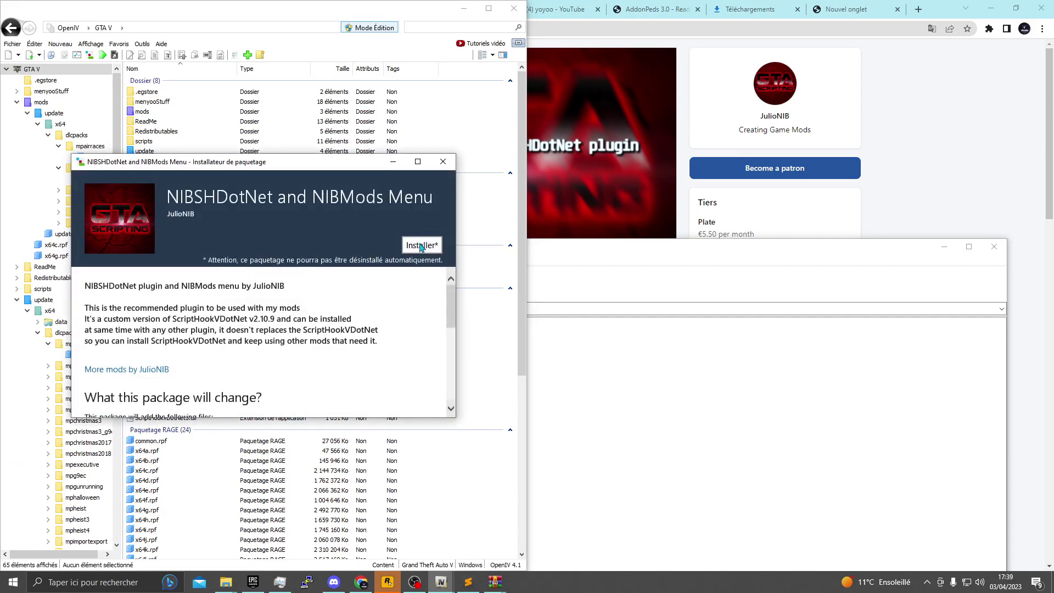
click(421, 247)
click(282, 311)
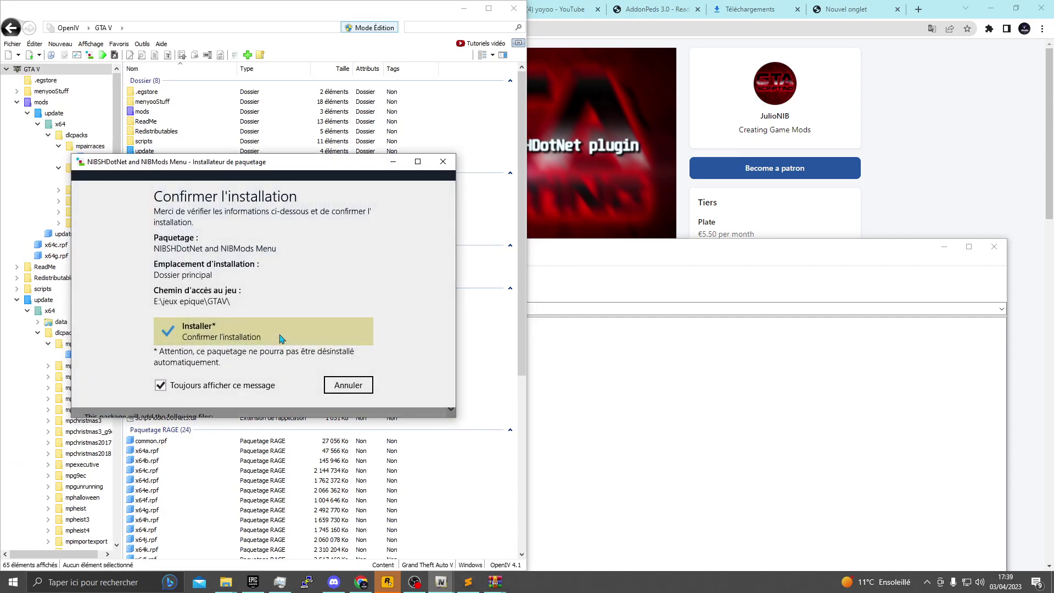
click(280, 338)
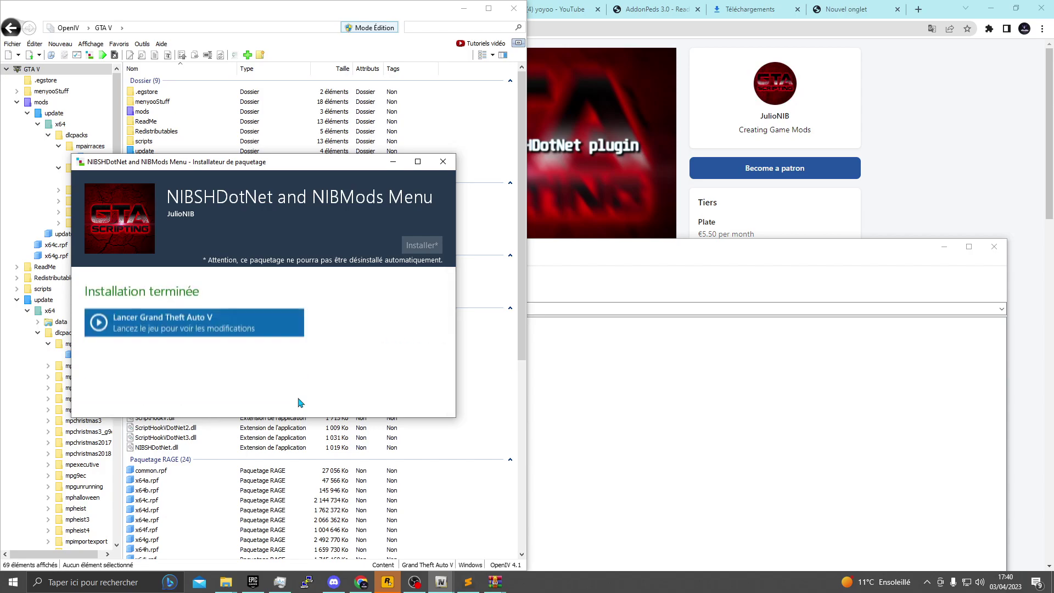
Step: Launch Grand Theft Auto V from the package installer, walk the character to the crosswalk, and open the Menyoo menu
click(93, 327)
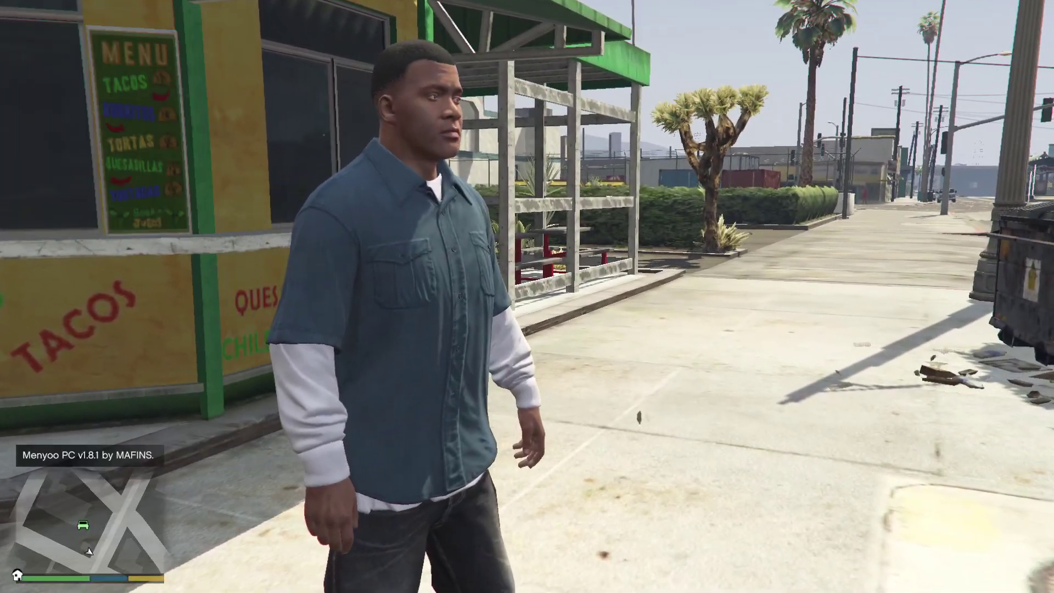
key(F8)
key(w)
key(F8)
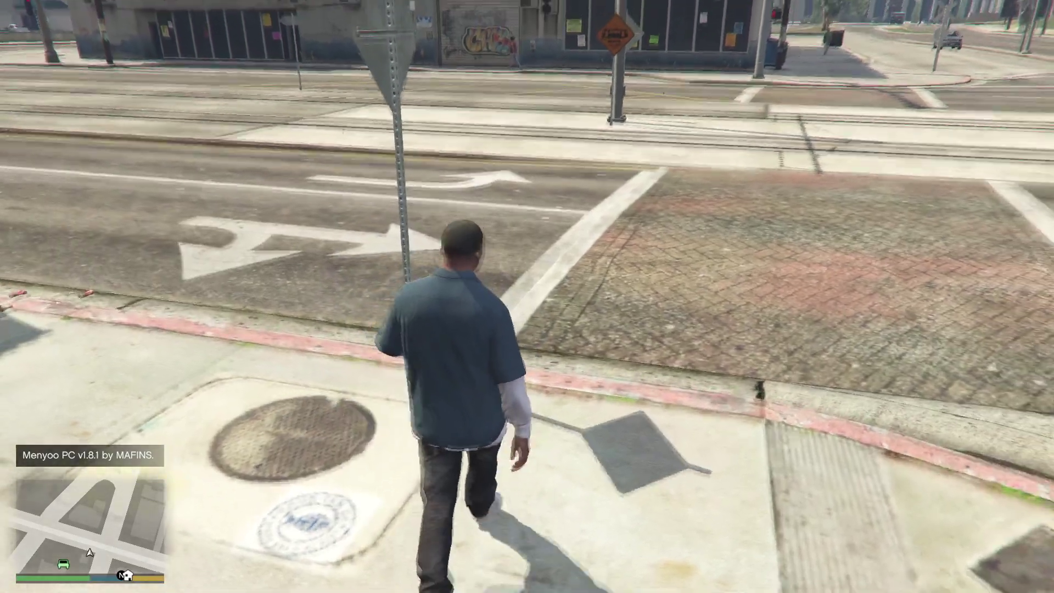
key(w)
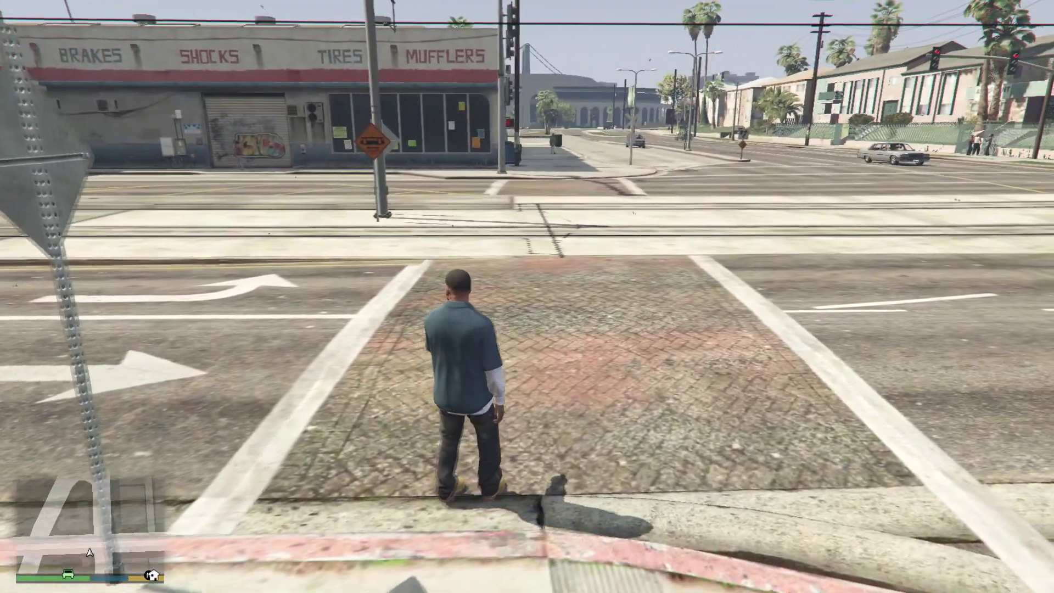
key(F8)
key(Up)
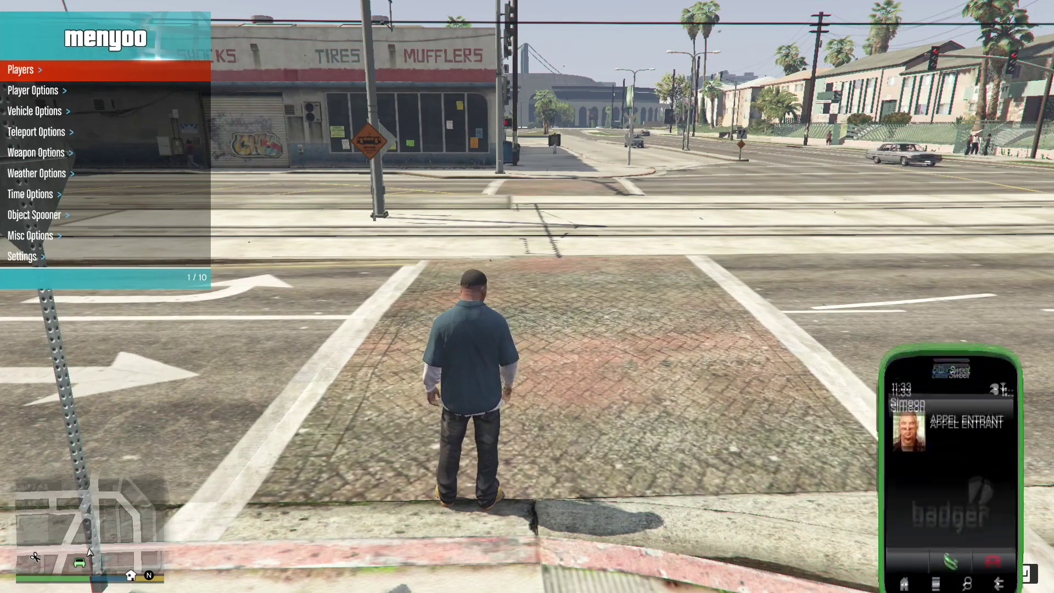
Step: Close the Menyoo menu and bring up the NIBMods Menu in the game
key(BackSpace)
key(F4)
key(w)
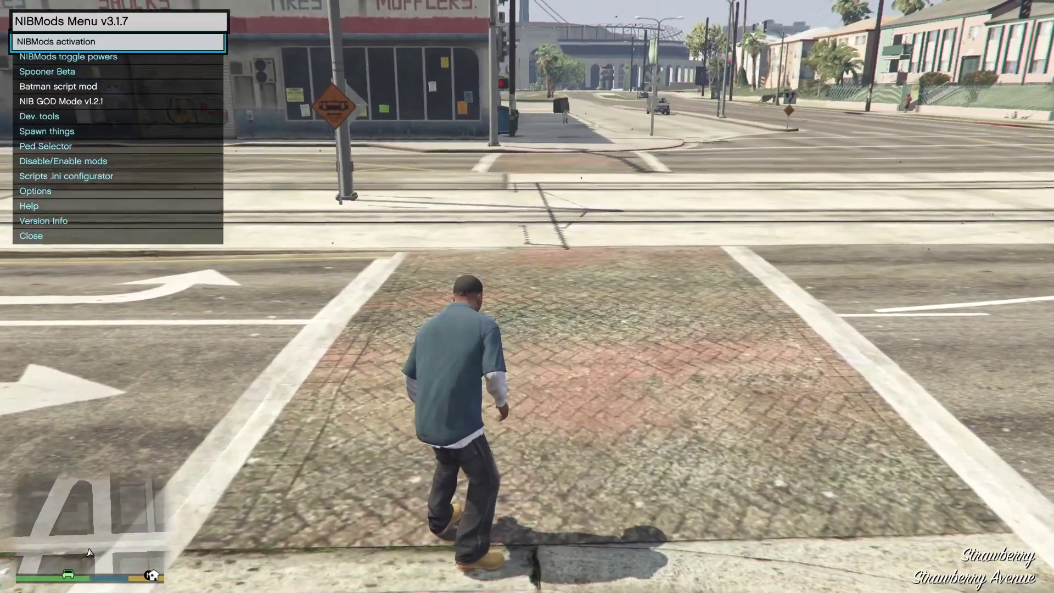
Step: View the NIBMods activation options, return to the main list, and open the NIBMods toggle powers menu
key(Return)
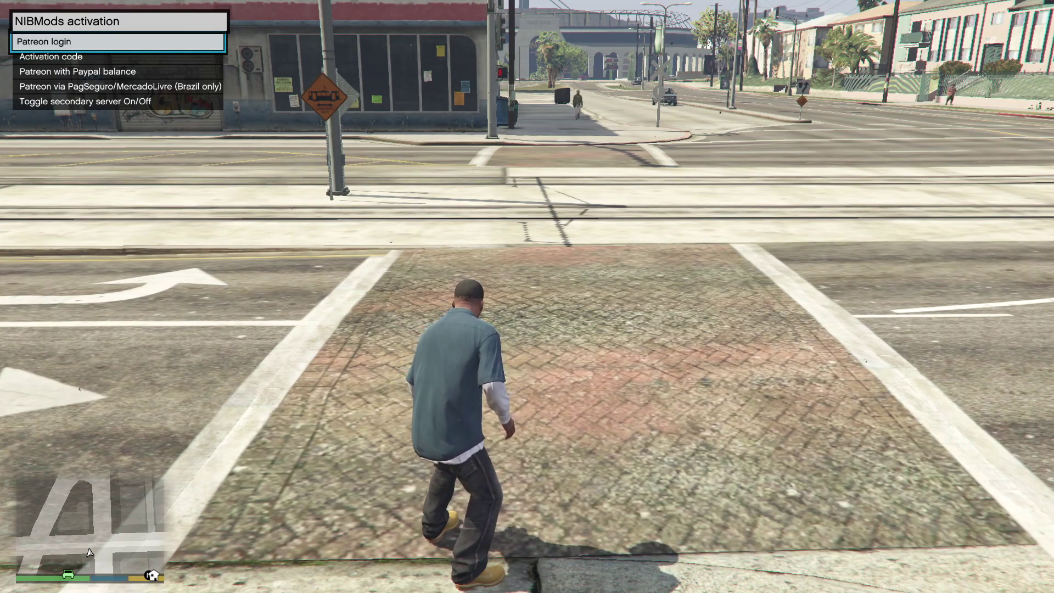
key(BackSpace)
key(Down)
key(Return)
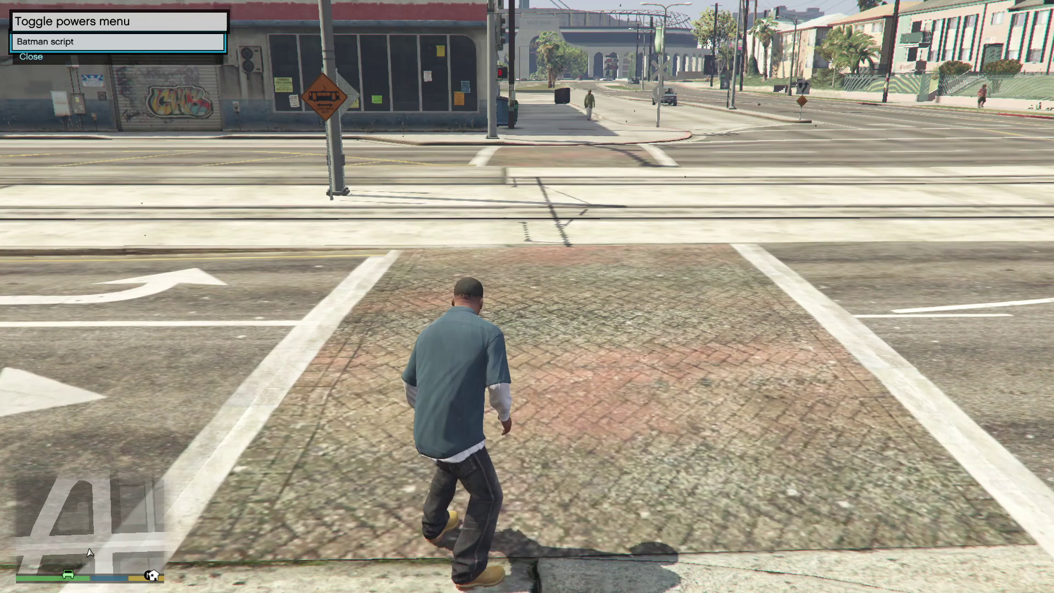
Step: Open the Batman script suits list, browse its entries, and try to activate a Batman suit
key(Down)
key(Down)
key(Down)
key(Down)
key(Down)
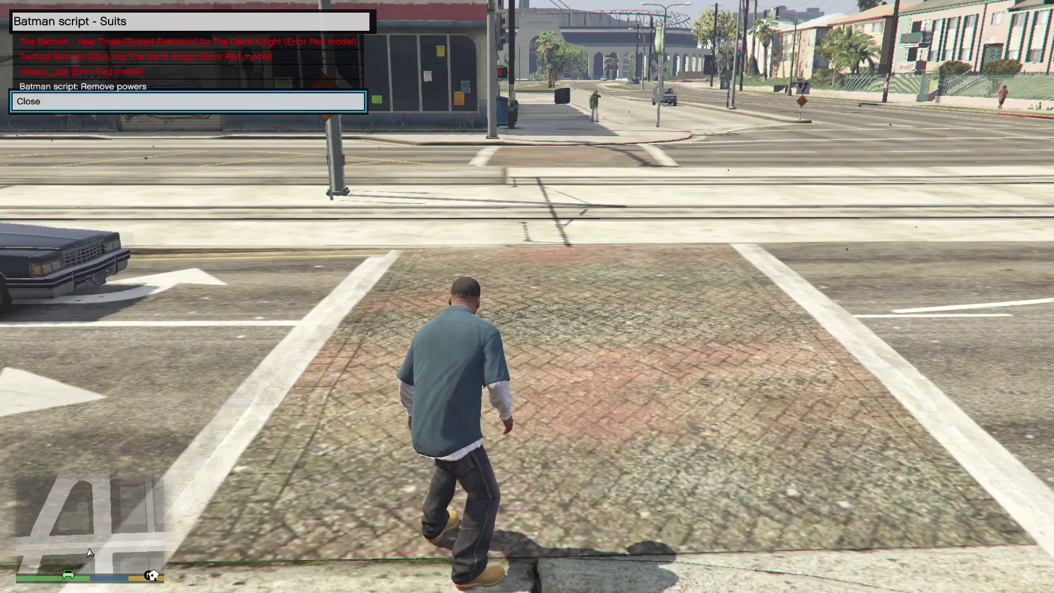
key(Down)
key(Down)
key(Down)
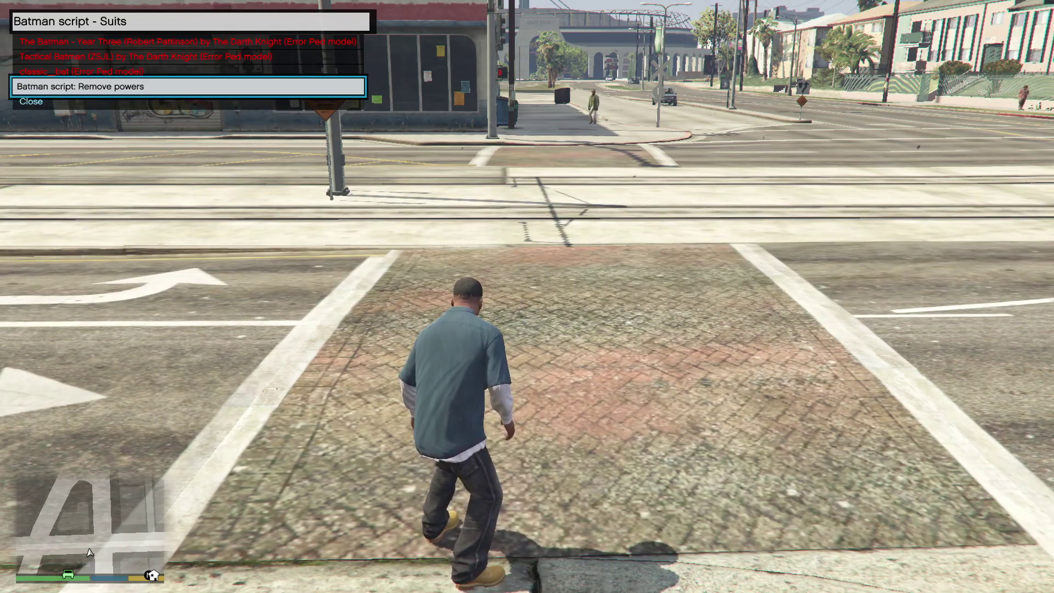
key(Down)
key(Down)
key(Return)
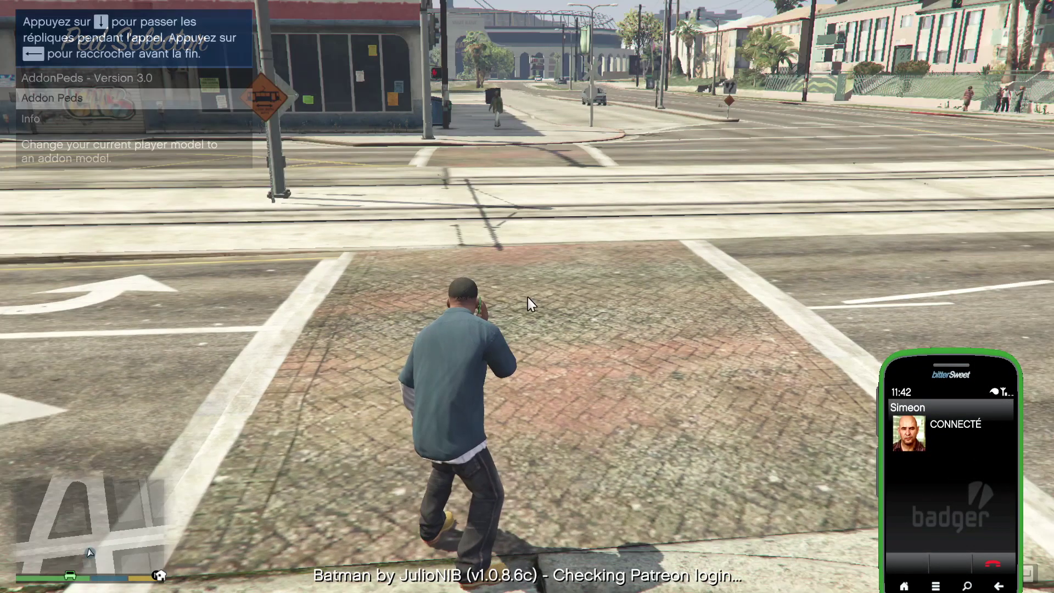
Step: Hang up the phone call from Simeon and choose Addon Peds in the Ped Selector
key(BackSpace)
key(F5)
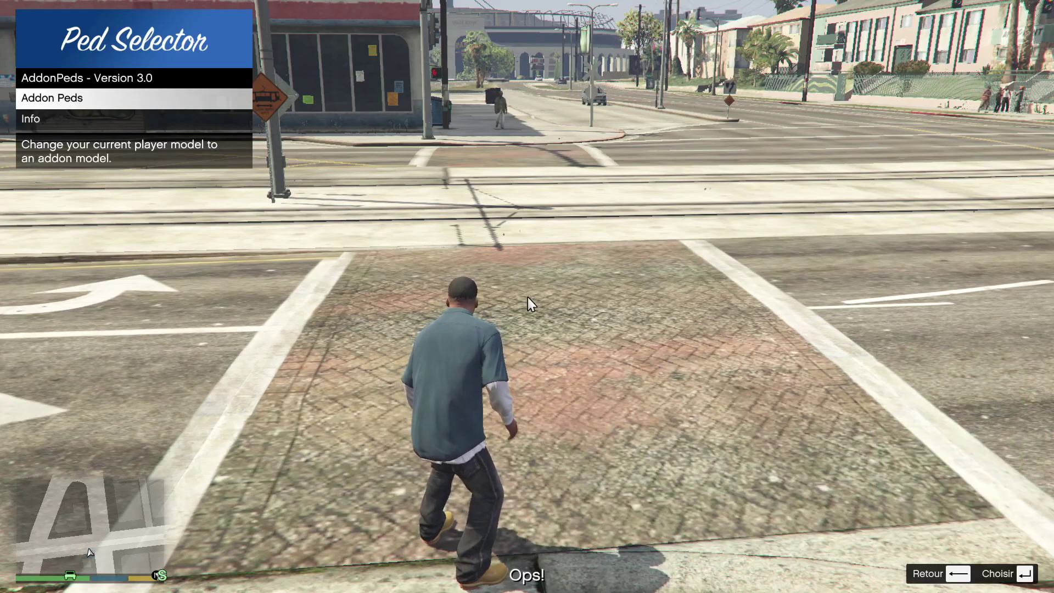
key(Return)
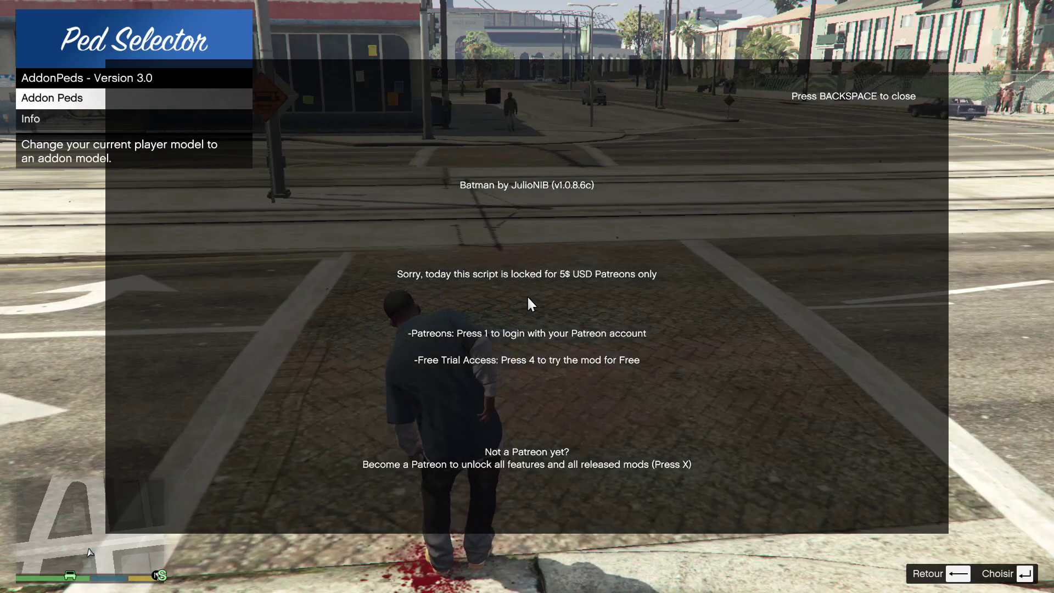